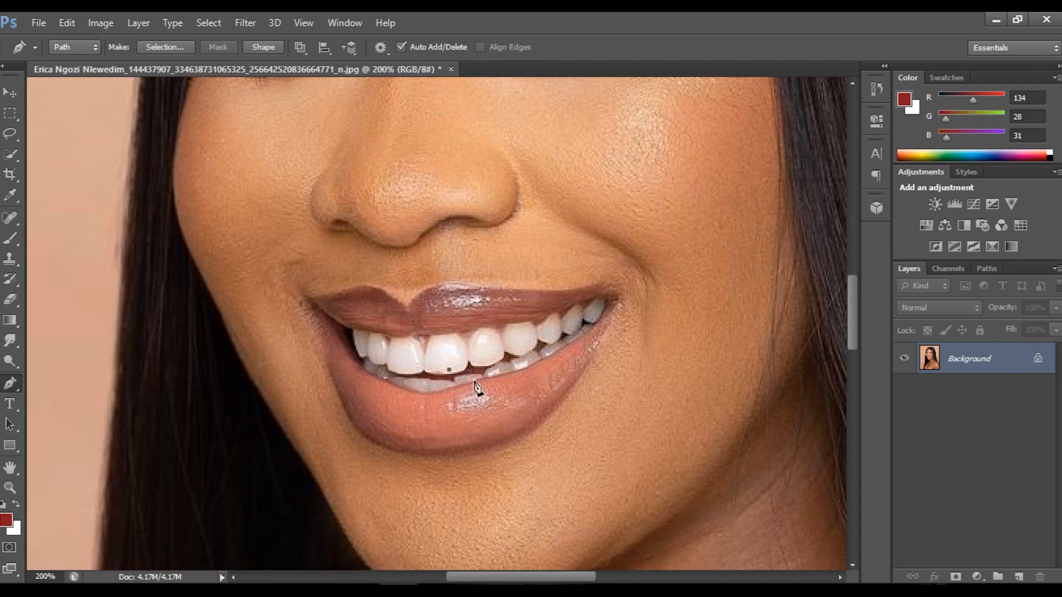
Examine the portrait's lips and teeth up close and in relation to the whole face.
ctrl+click(469, 386)
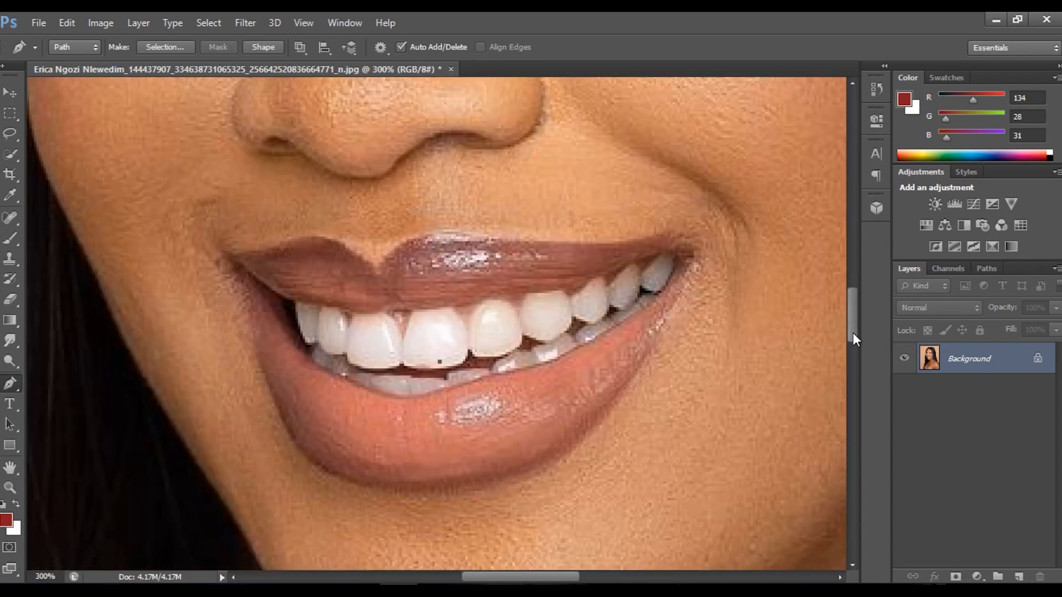
drag(853, 332, 845, 310)
ctrl+alt+click(585, 345)
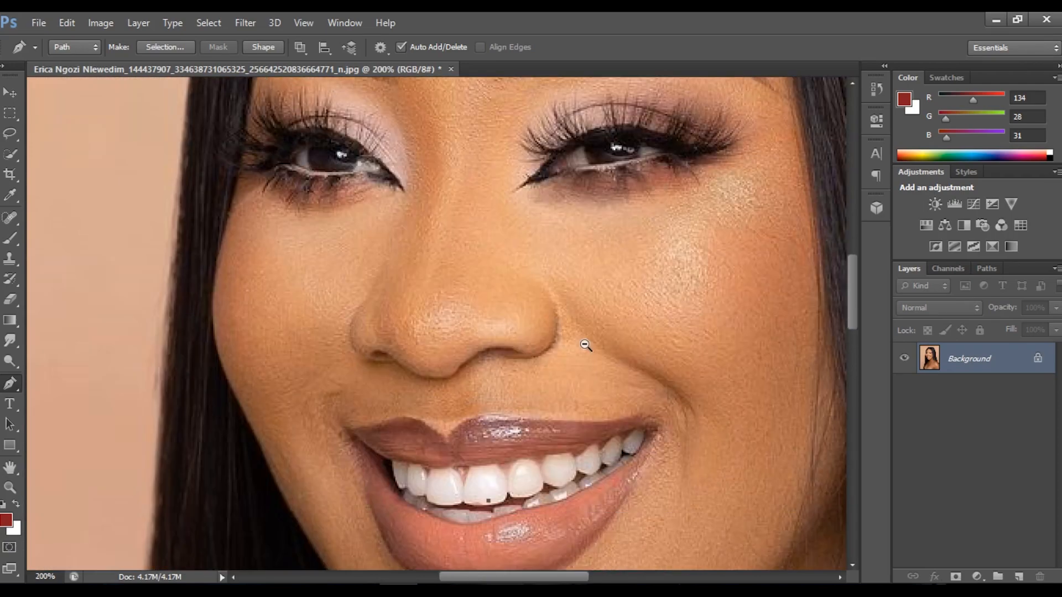
ctrl+alt+click(585, 345)
ctrl+alt+click(585, 347)
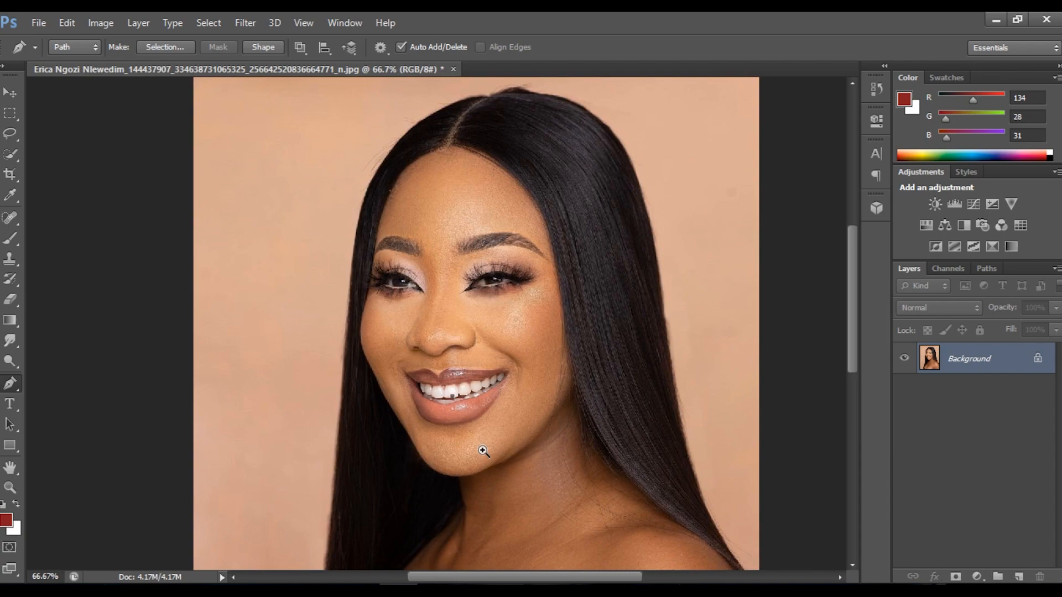
ctrl+click(476, 440)
ctrl+click(454, 406)
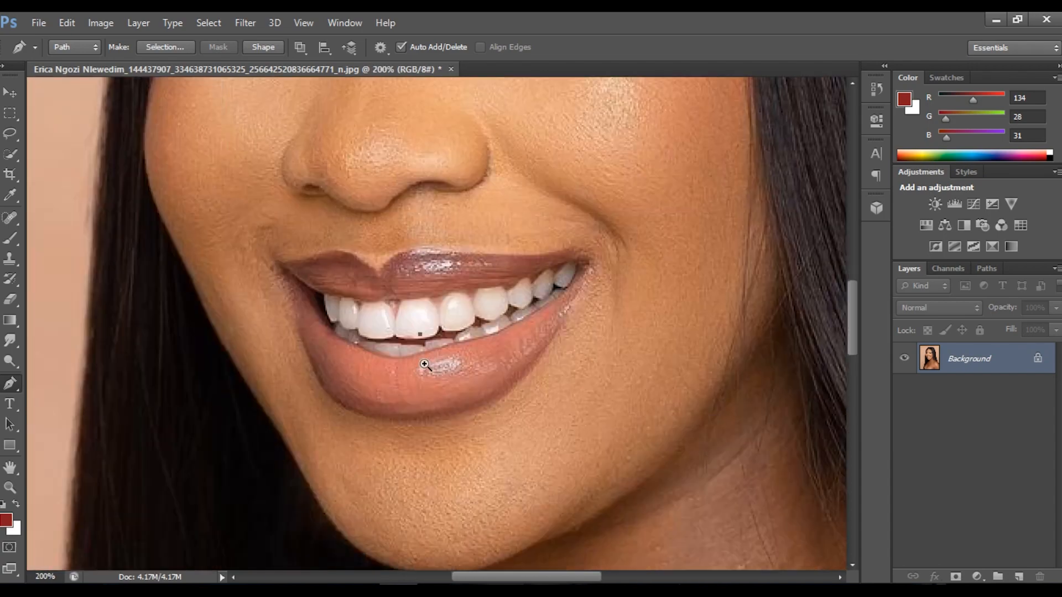
ctrl+click(430, 370)
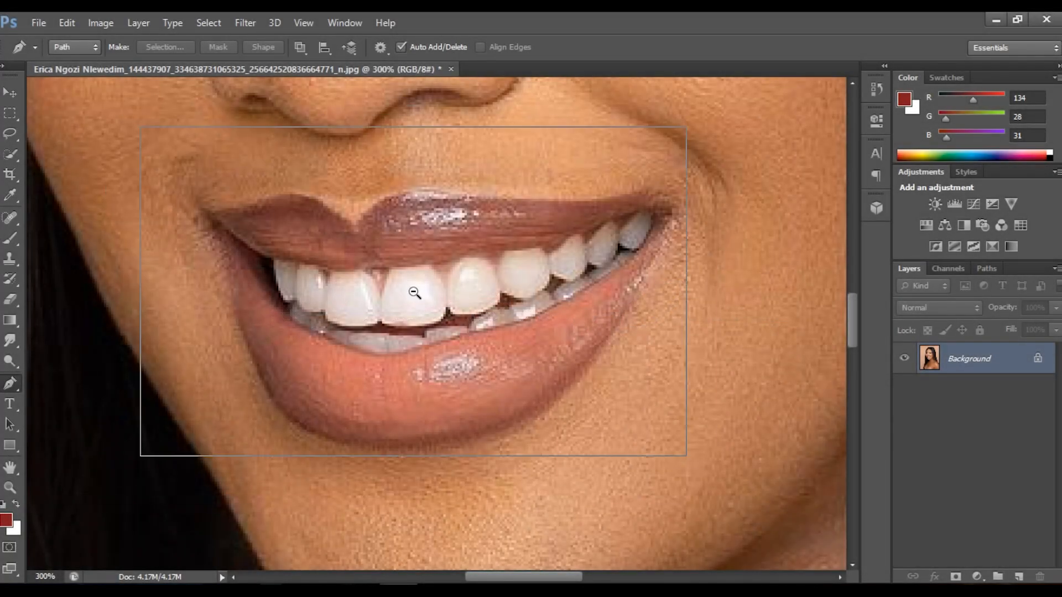
Crop the portrait to a wide rectangle around the smiling mouth, from just under the nose to the upper chin.
ctrl+alt+click(413, 292)
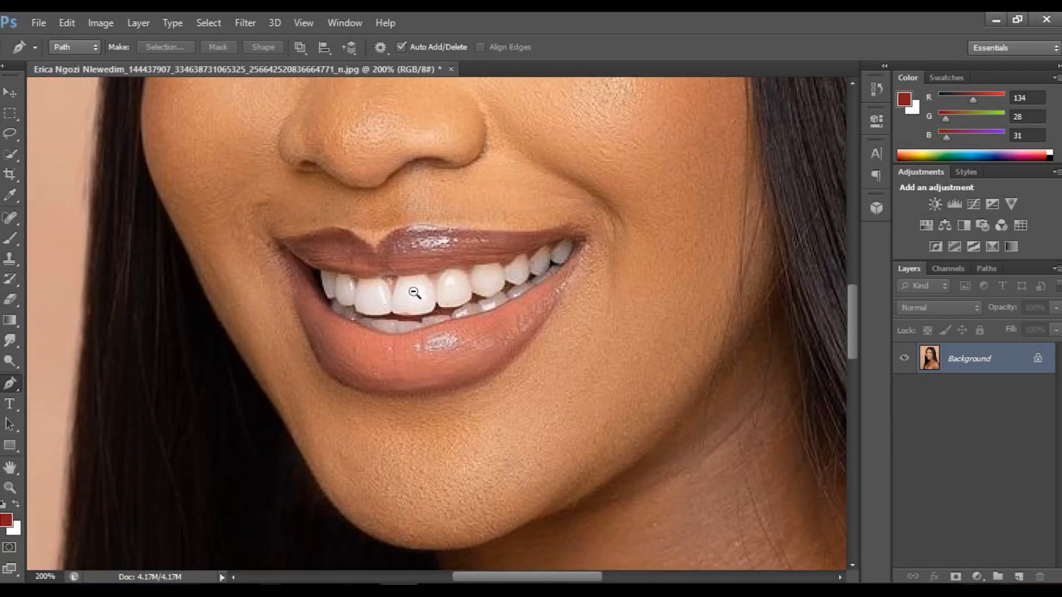
click(13, 176)
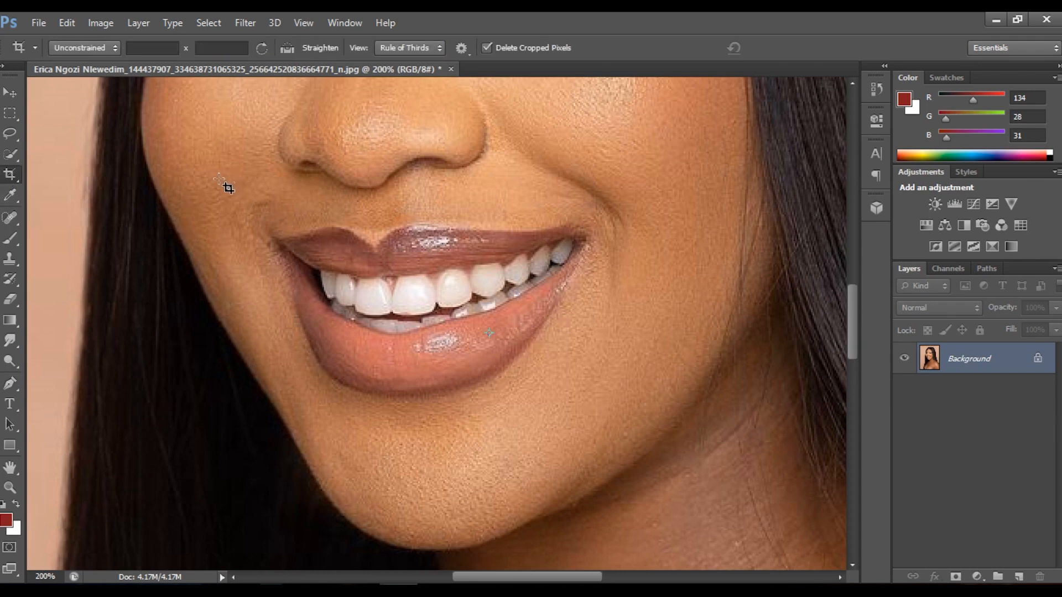
drag(213, 176, 668, 418)
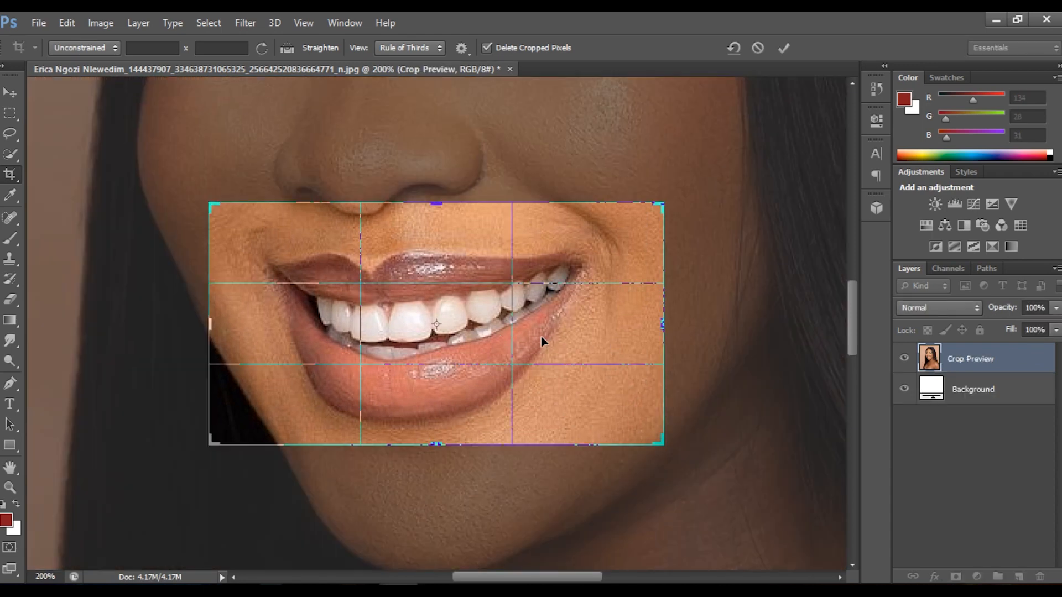
drag(541, 336, 539, 340)
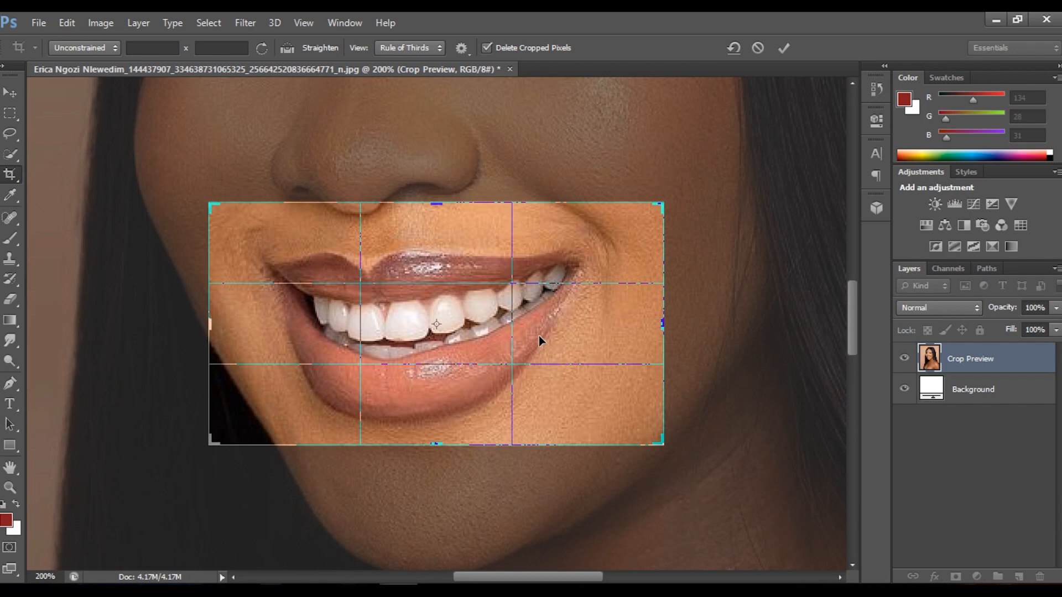
key(Return)
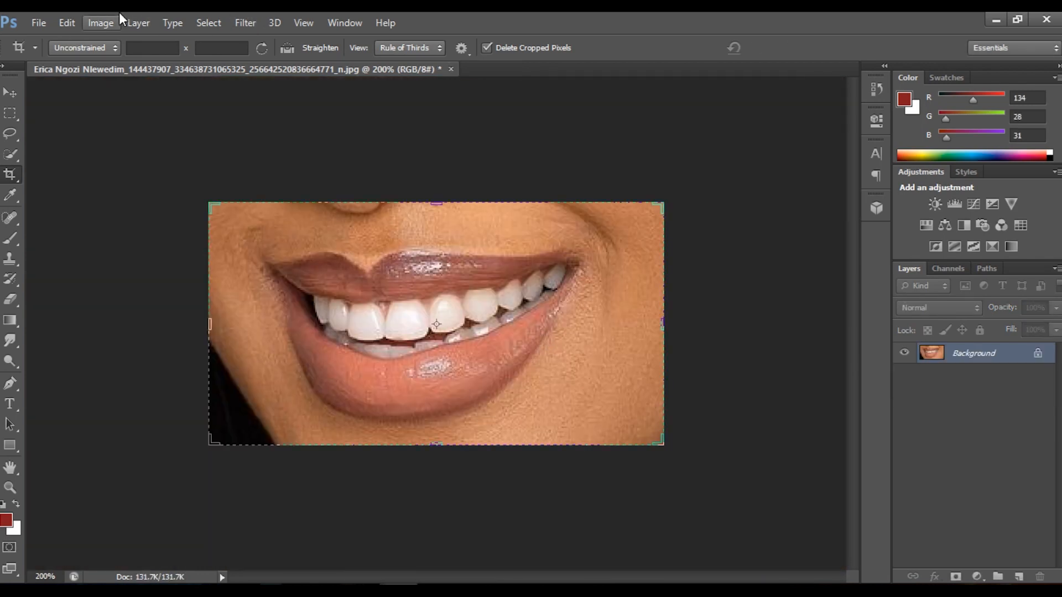
Resize the image to a resolution of 300 pixels/inch and a width of 2906 pixels, keeping proportions constrained.
click(105, 20)
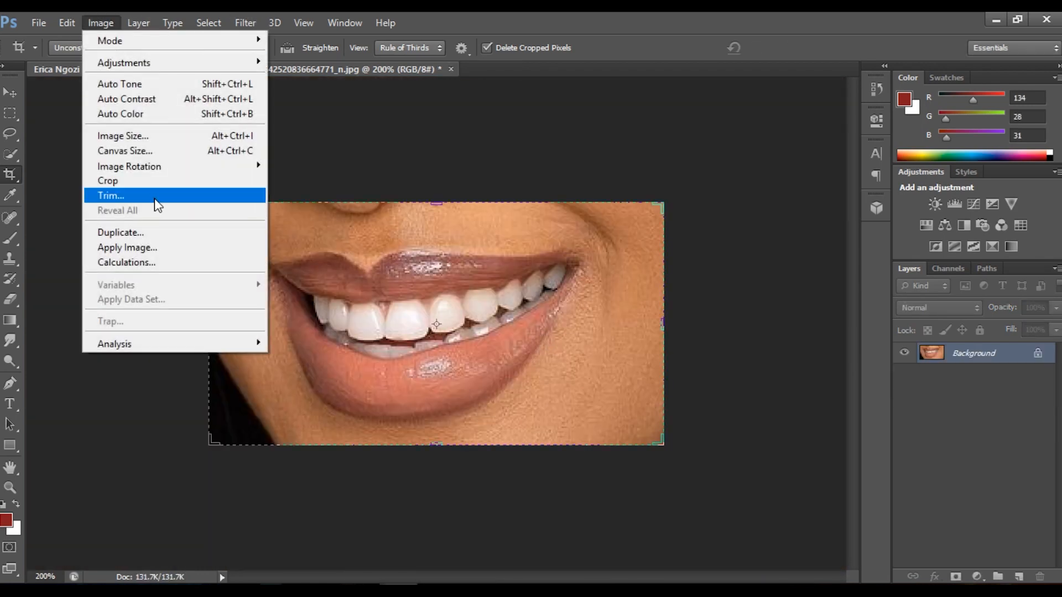
click(141, 137)
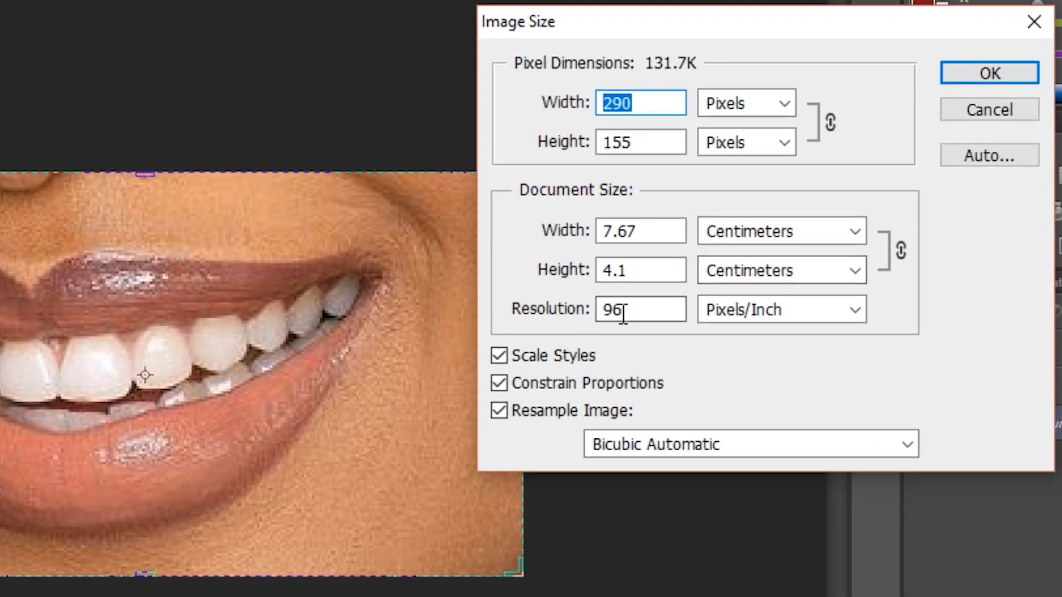
click(623, 314)
drag(632, 309, 574, 309)
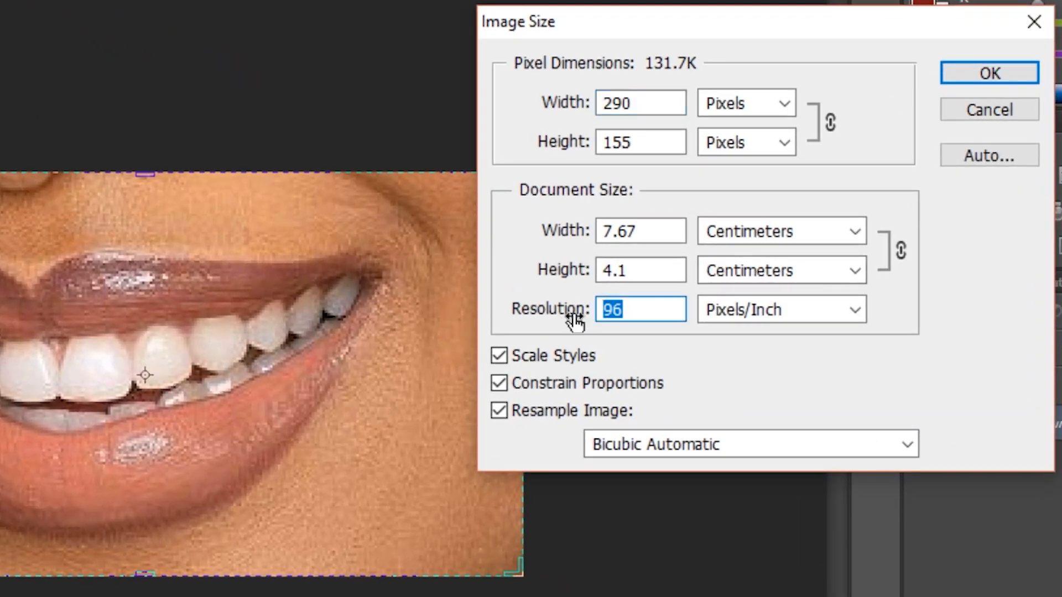
text(300)
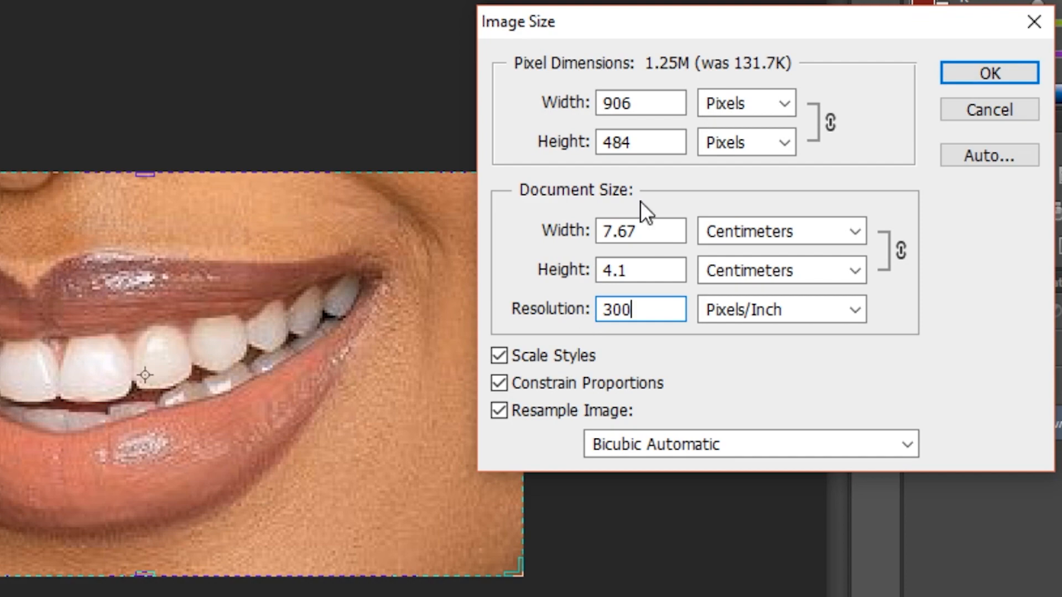
click(601, 103)
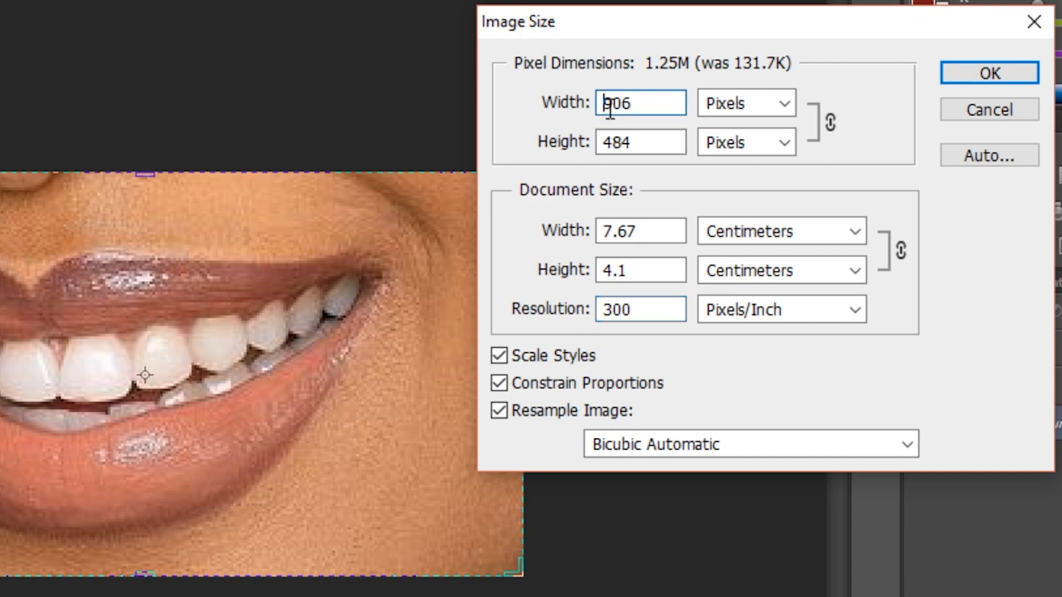
text(2)
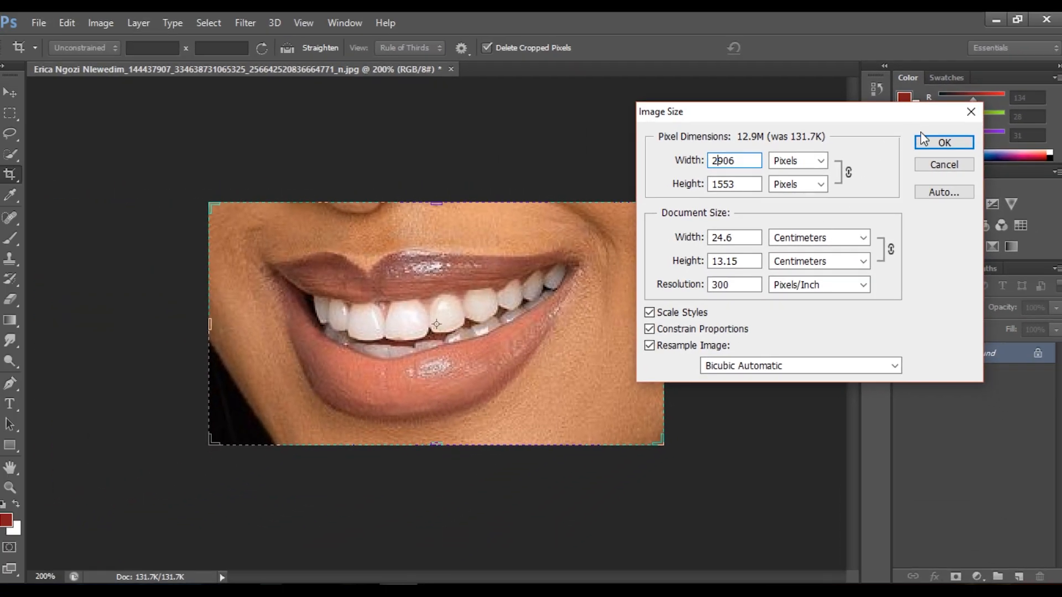
click(934, 144)
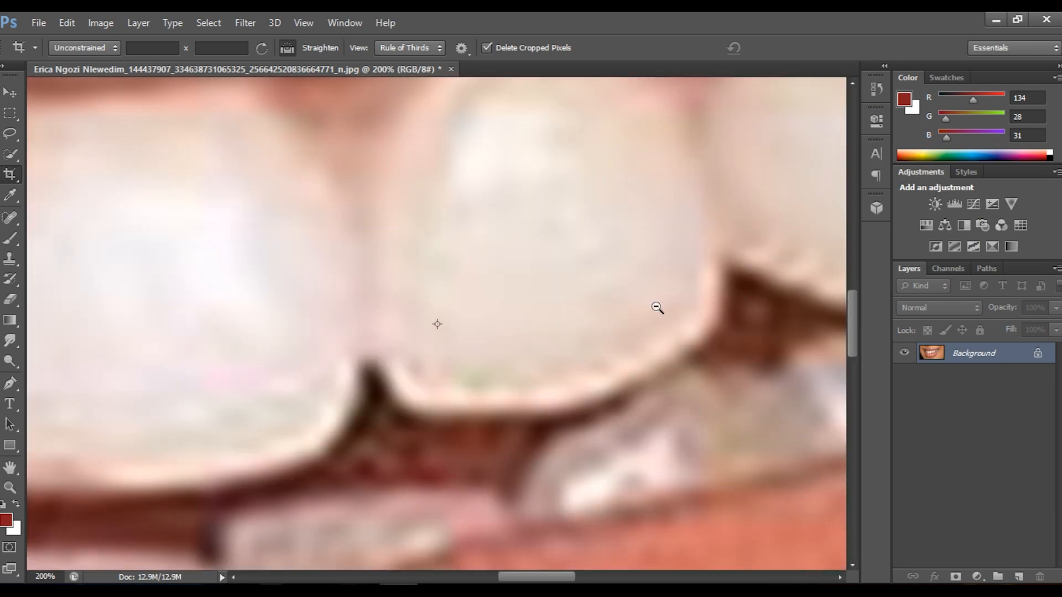
Crop the mouth image slightly tighter on all four sides, keeping the lips fully inside the frame.
scroll(656, 308, down, 4)
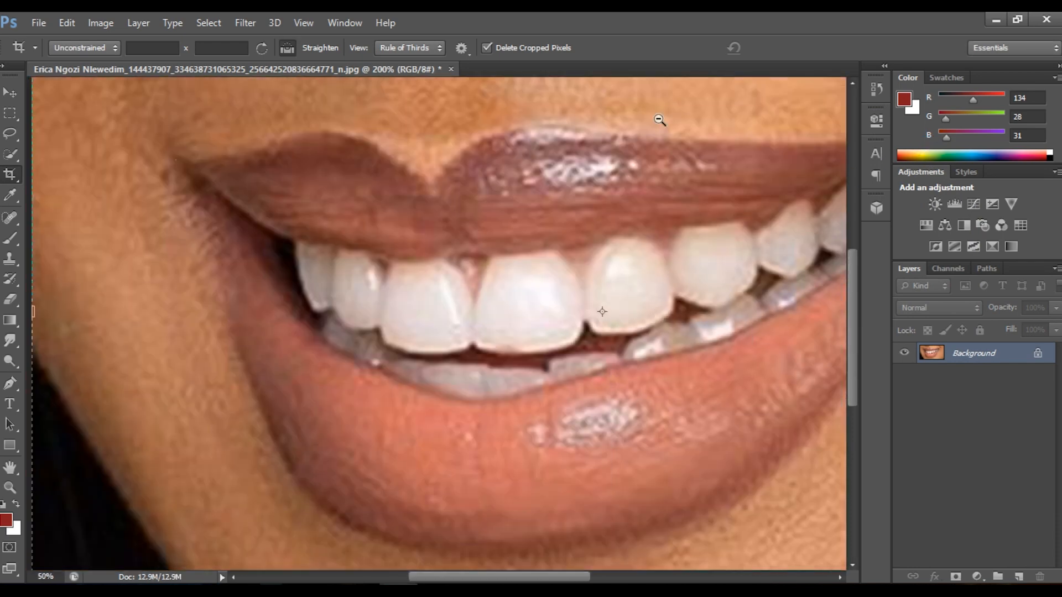
scroll(659, 120, down, 1)
key(v)
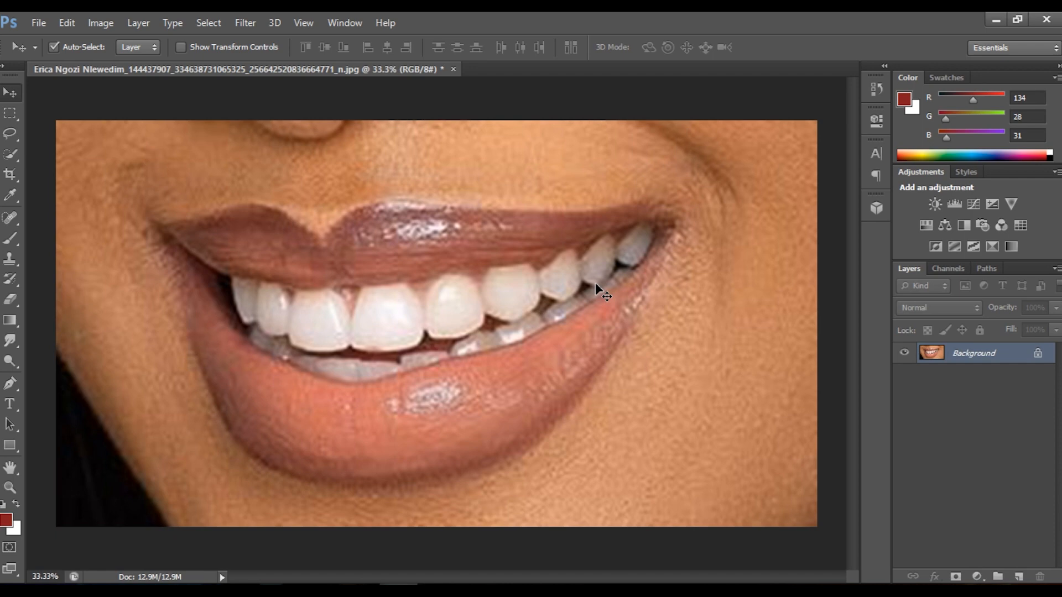
key(p)
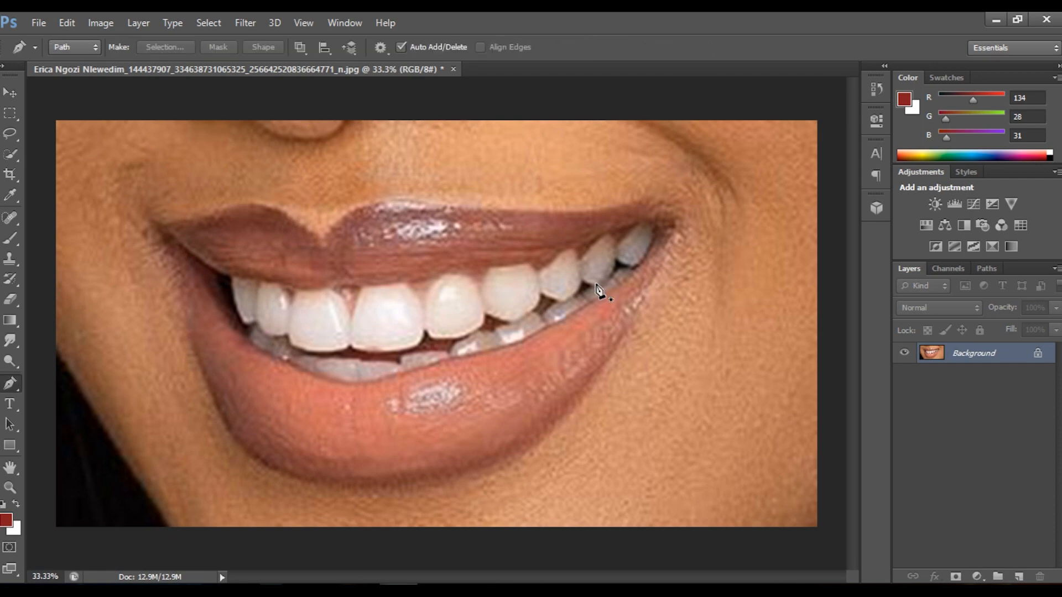
click(12, 174)
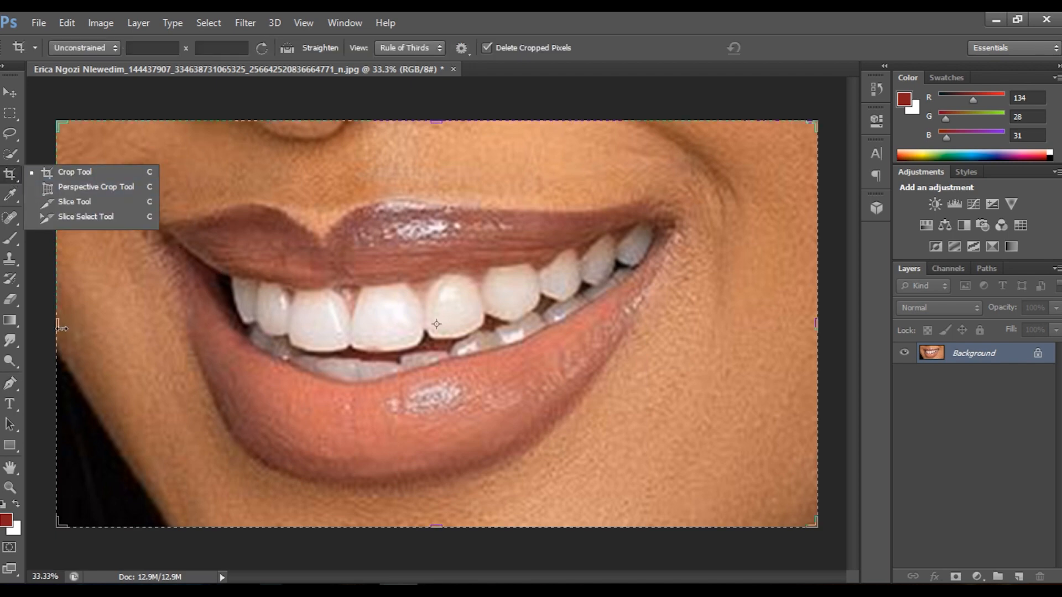
drag(62, 329, 85, 322)
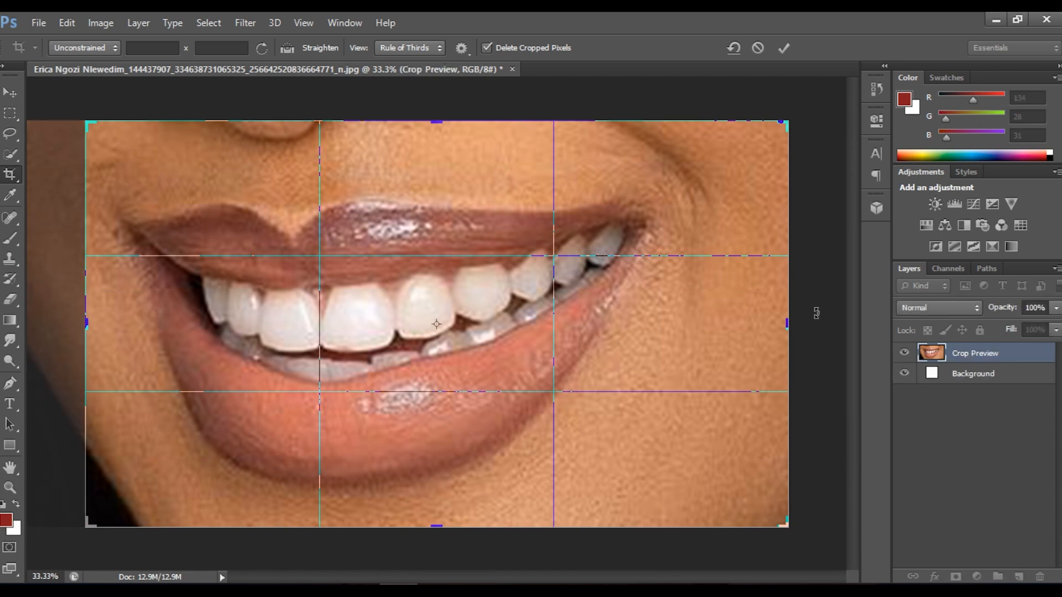
drag(791, 325, 768, 324)
drag(103, 339, 91, 313)
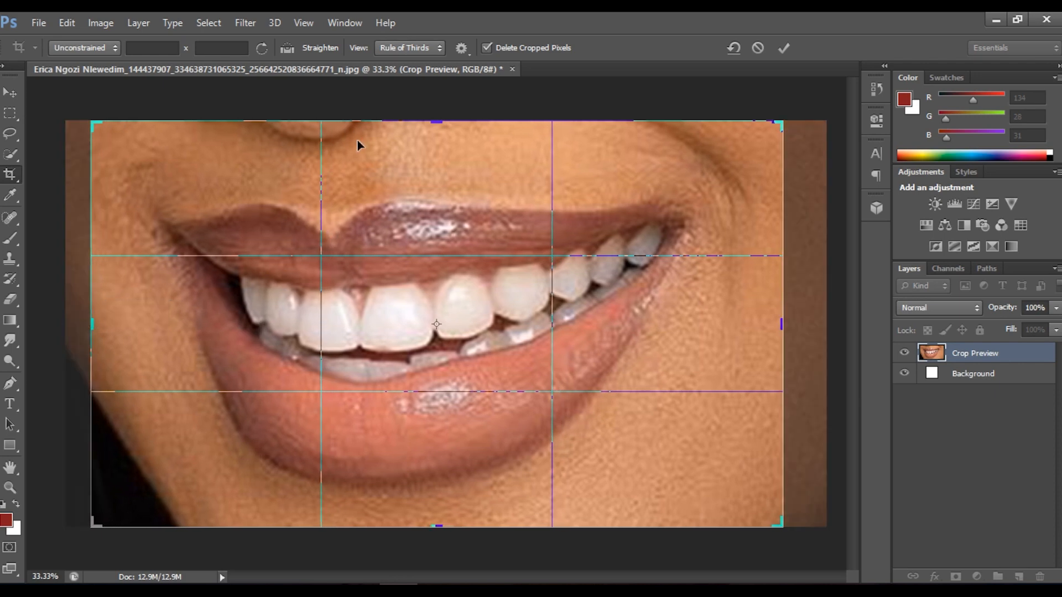
drag(437, 122, 438, 130)
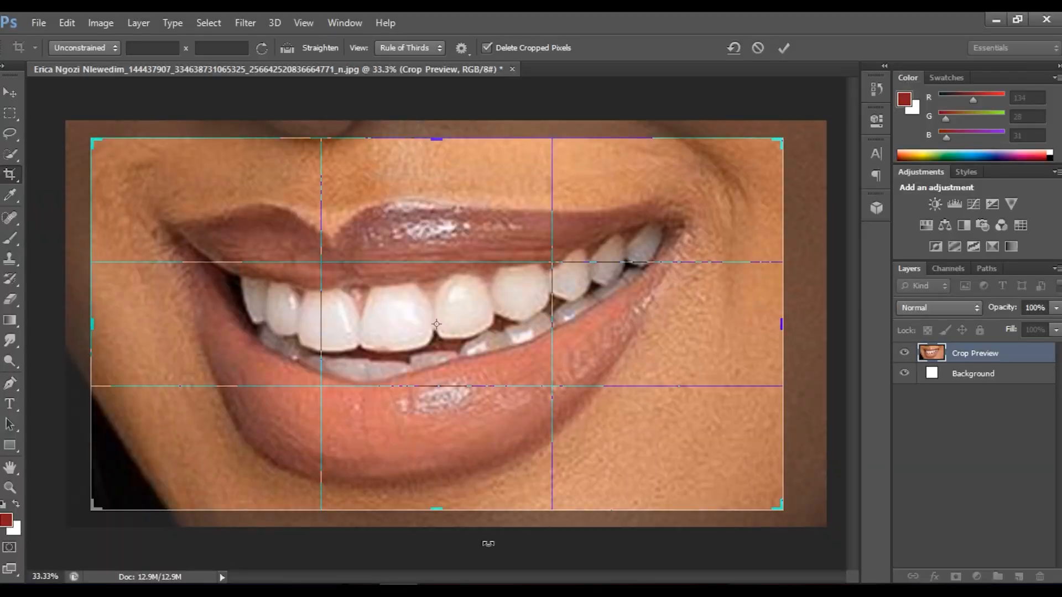
key(Return)
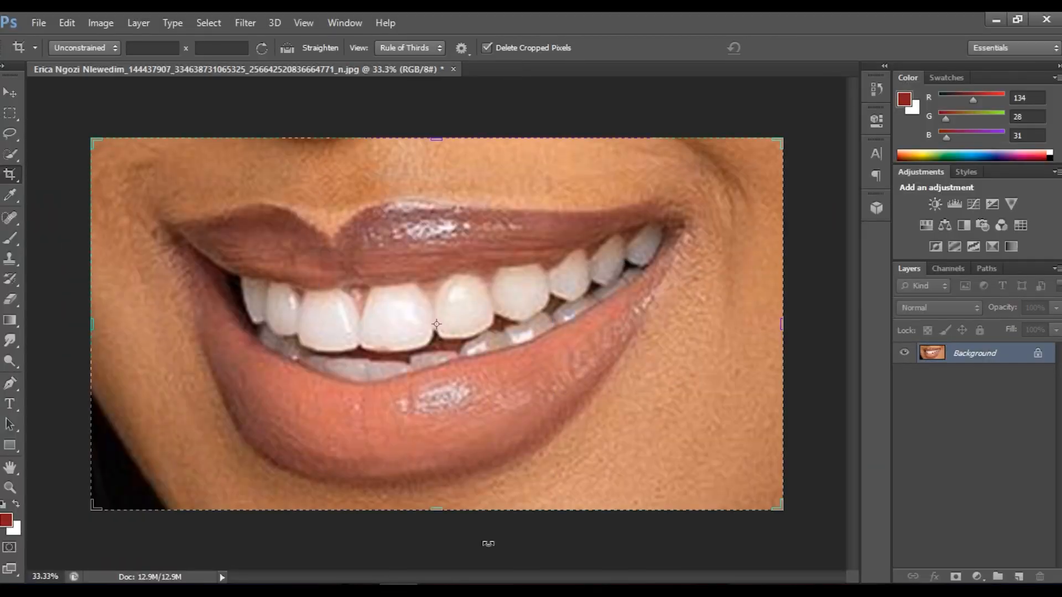
Start a Shadows/Highlights adjustment on the mouth image and set the shadows amount to 8%.
key(p)
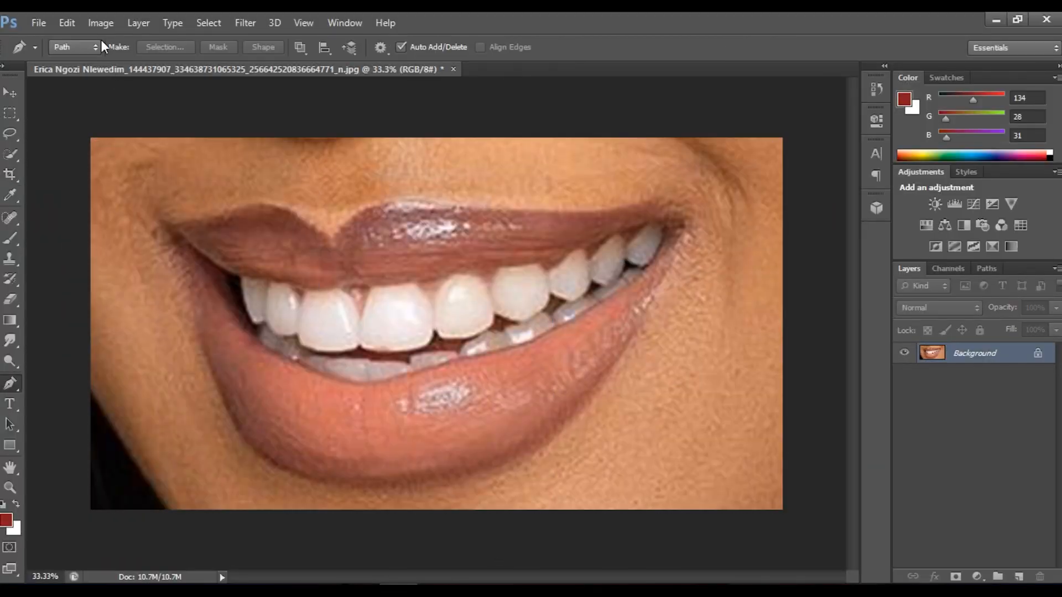
click(101, 23)
mouse_move(114, 60)
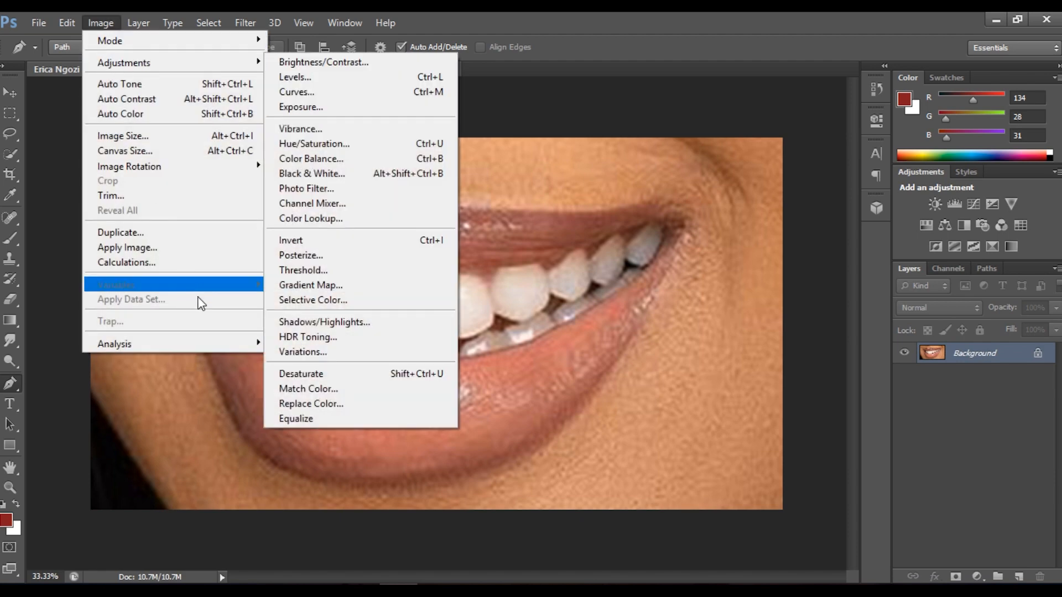
mouse_move(211, 28)
mouse_move(105, 24)
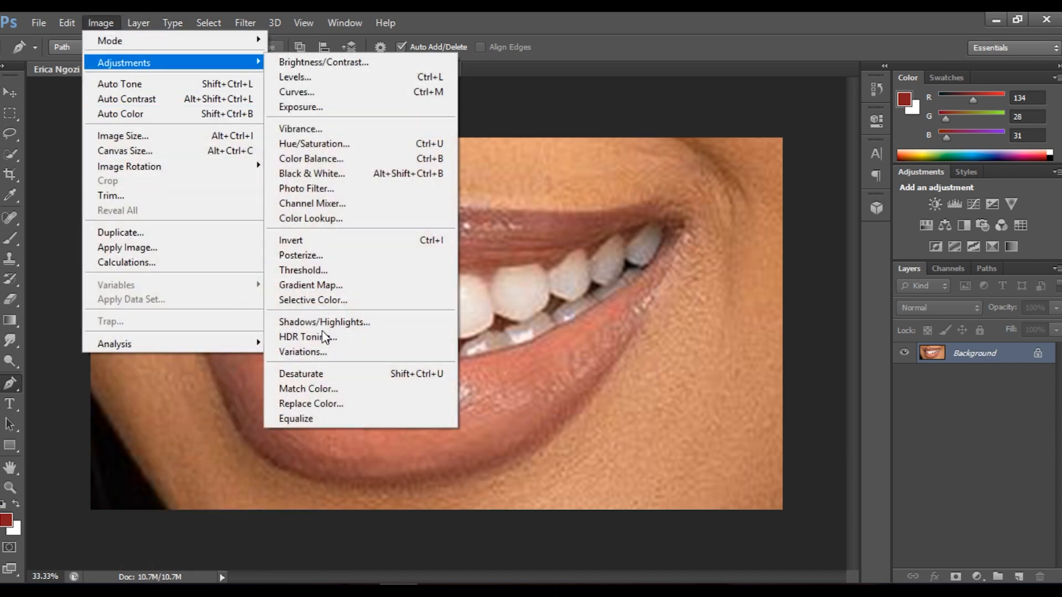
click(326, 323)
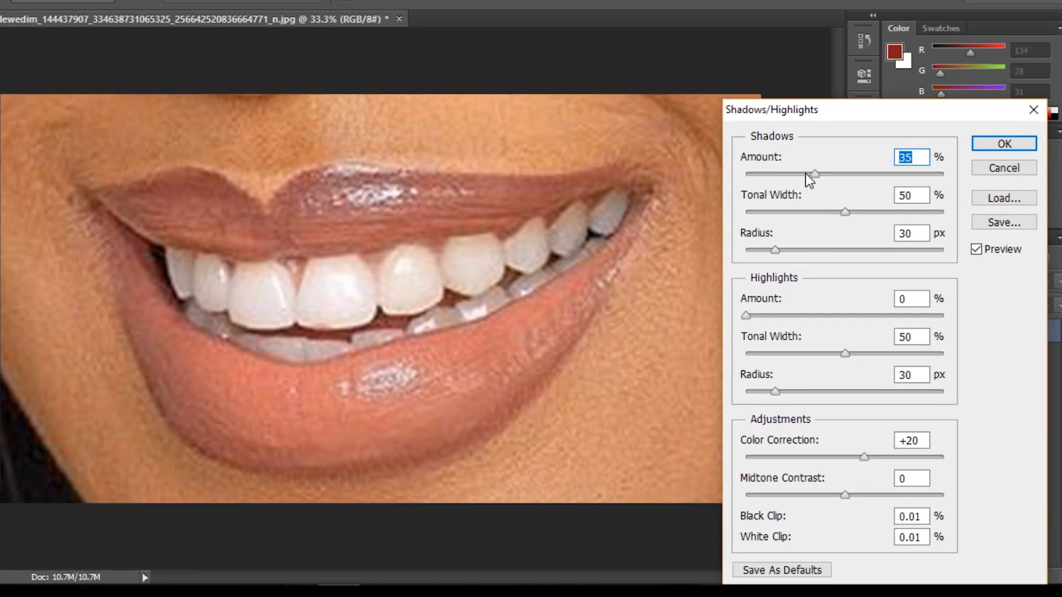
drag(821, 208, 764, 180)
Set the highlights amount to 9% and apply the Shadows/Highlights adjustment.
mouse_move(748, 320)
mouse_down()
mouse_move(786, 319)
mouse_move(738, 317)
mouse_up()
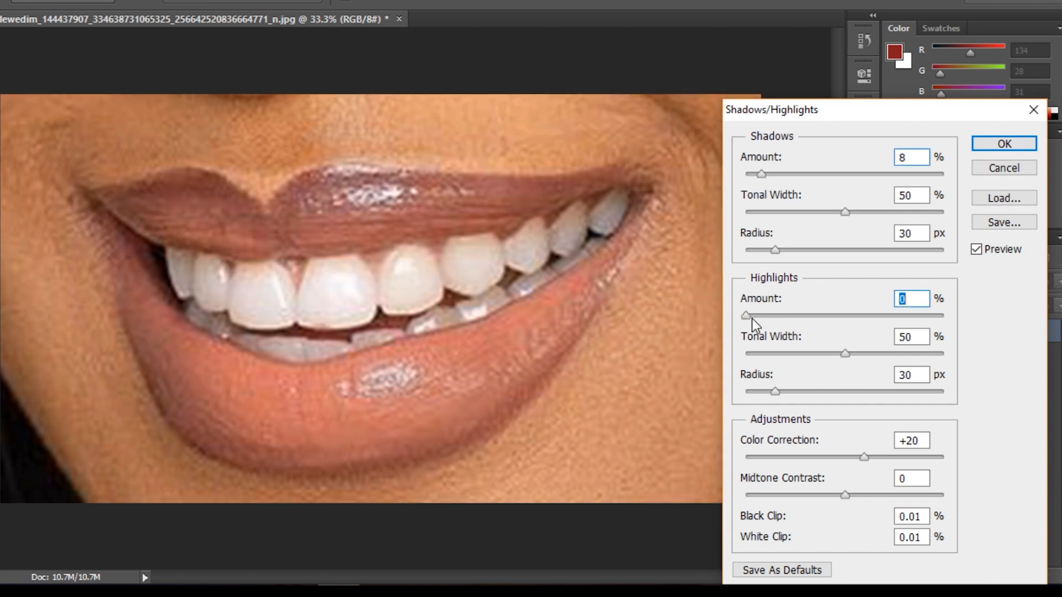
drag(819, 109, 728, 26)
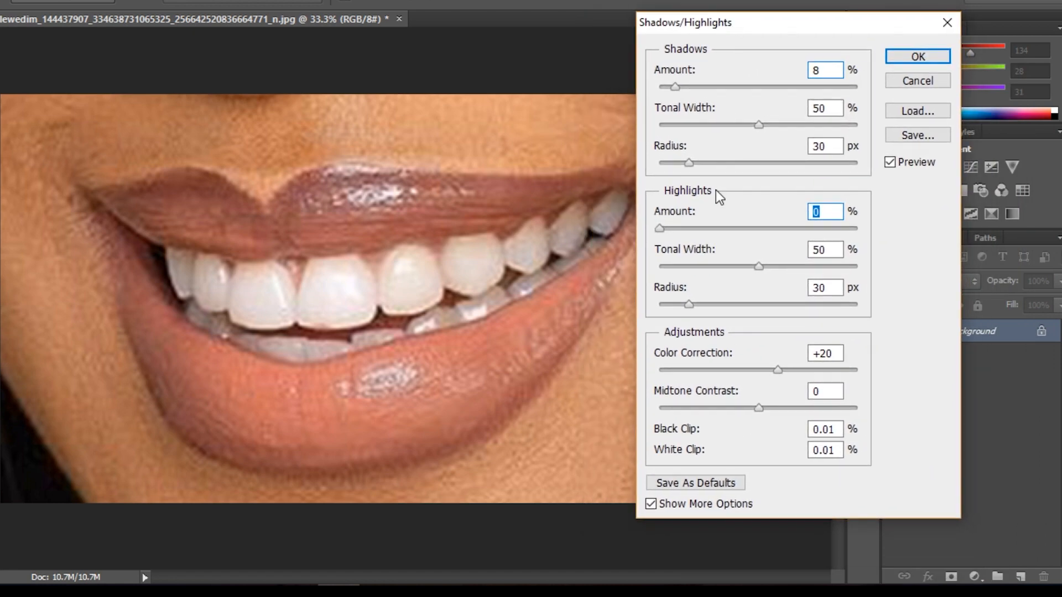
drag(660, 229, 693, 230)
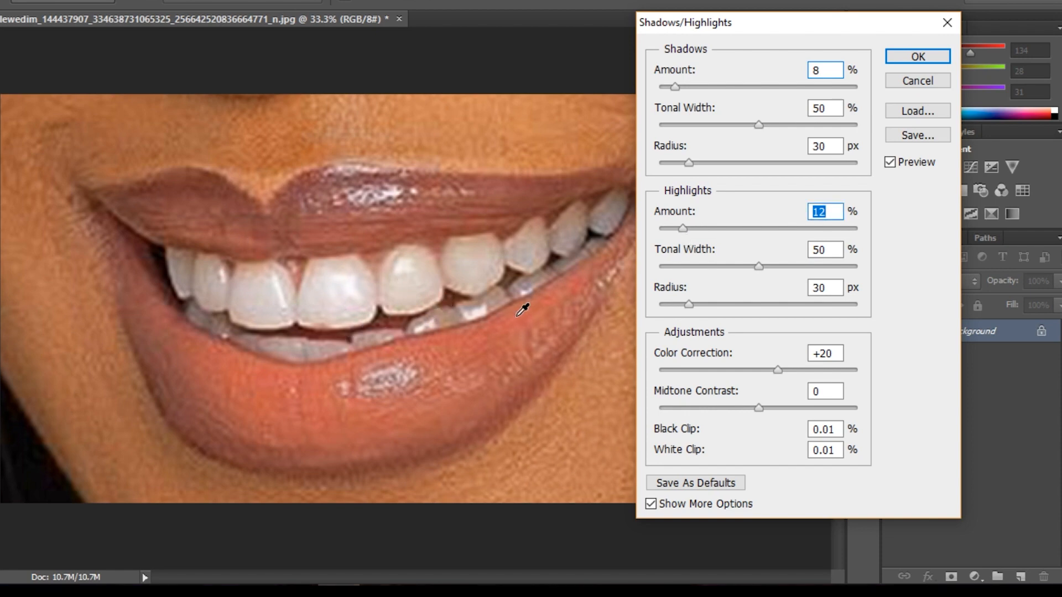
drag(682, 229, 704, 261)
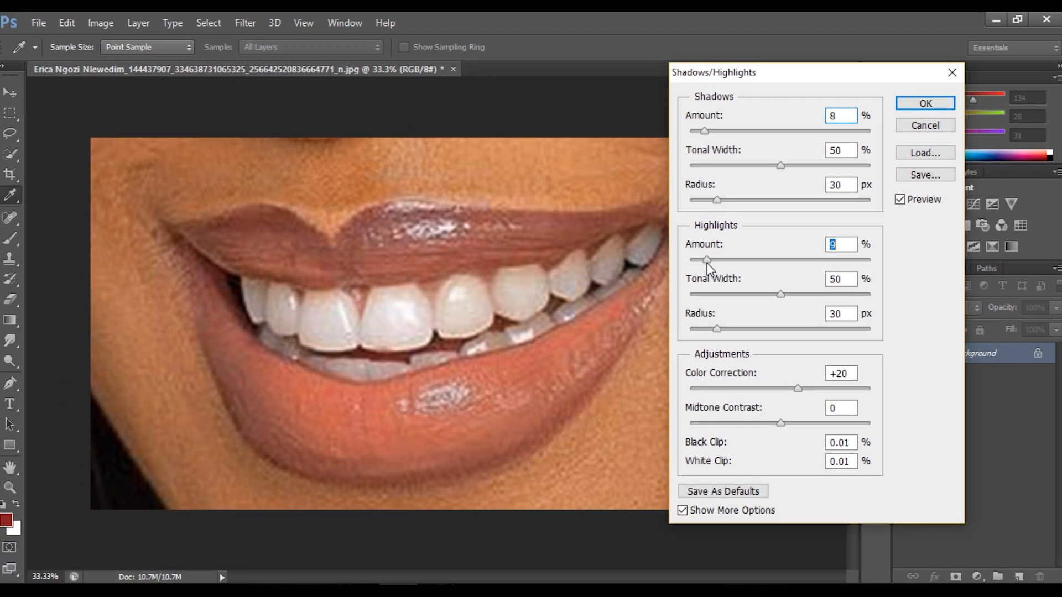
click(920, 104)
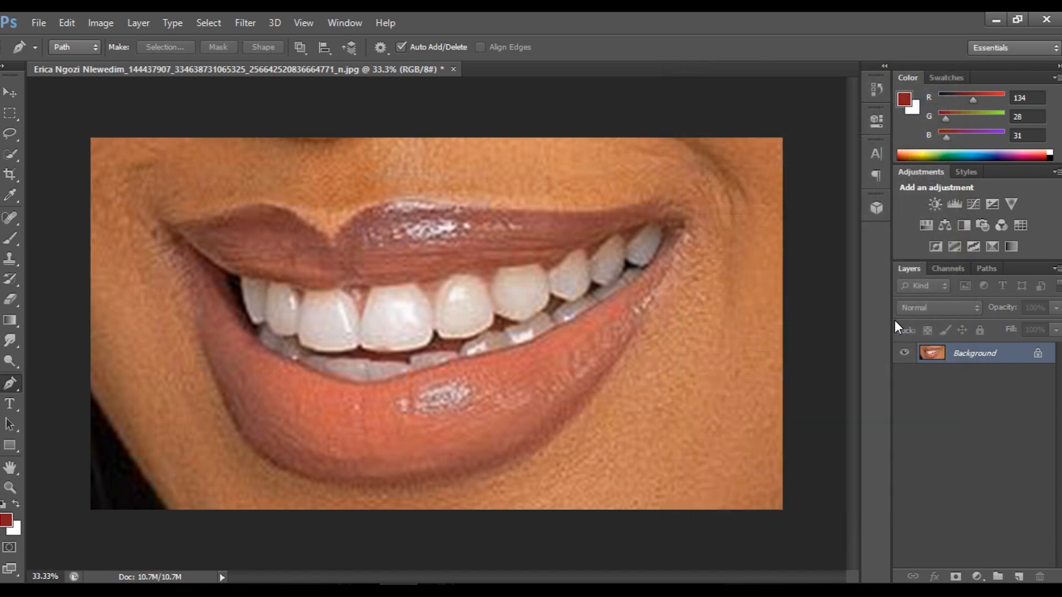
Duplicate the Background layer twice, stacking two full copies of the mouth image above it.
drag(934, 352, 944, 348)
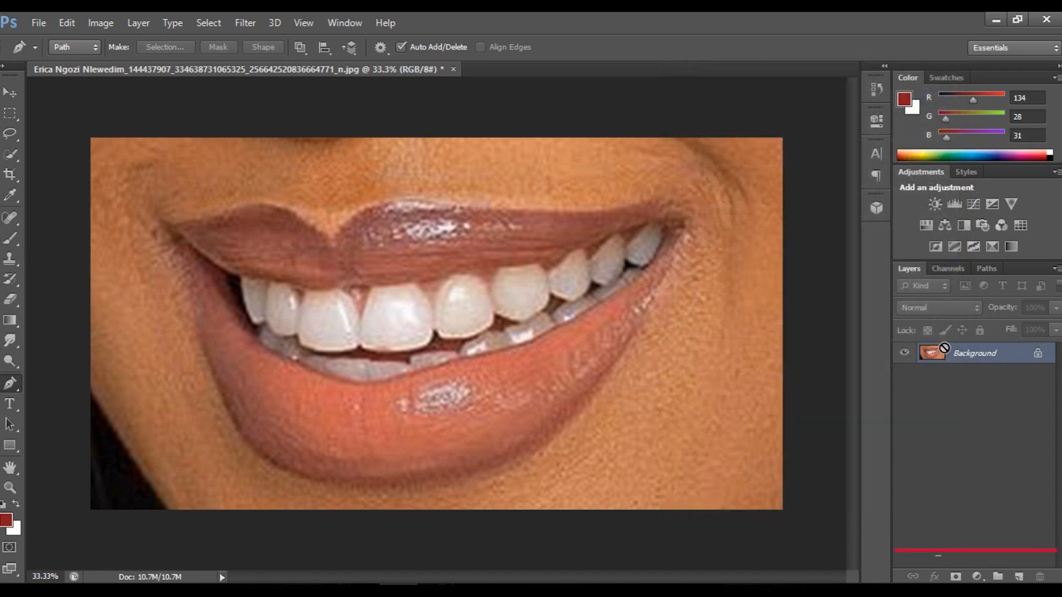
key(ctrl+j)
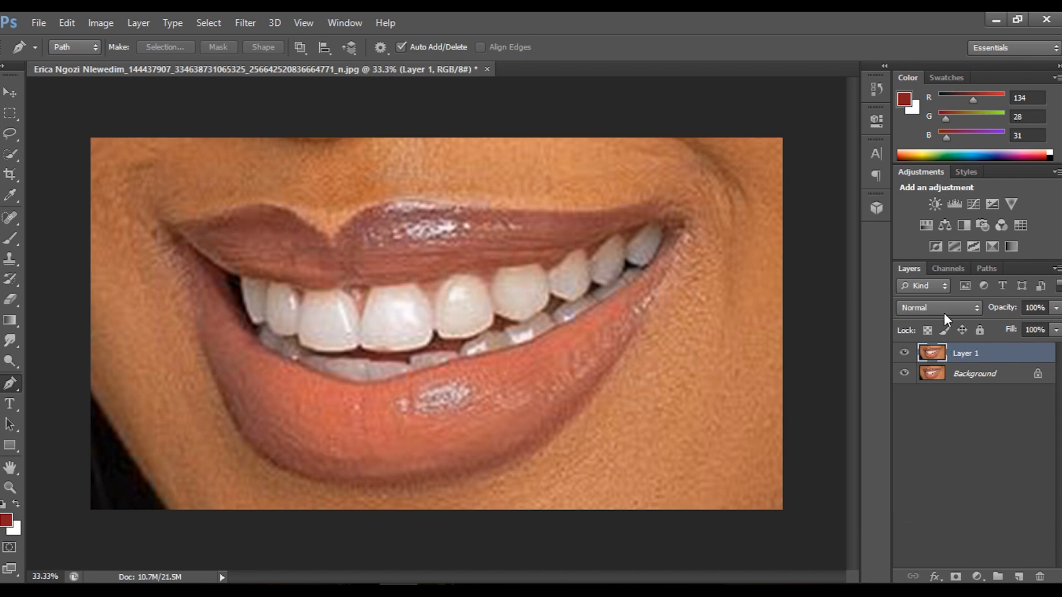
key(ctrl+j)
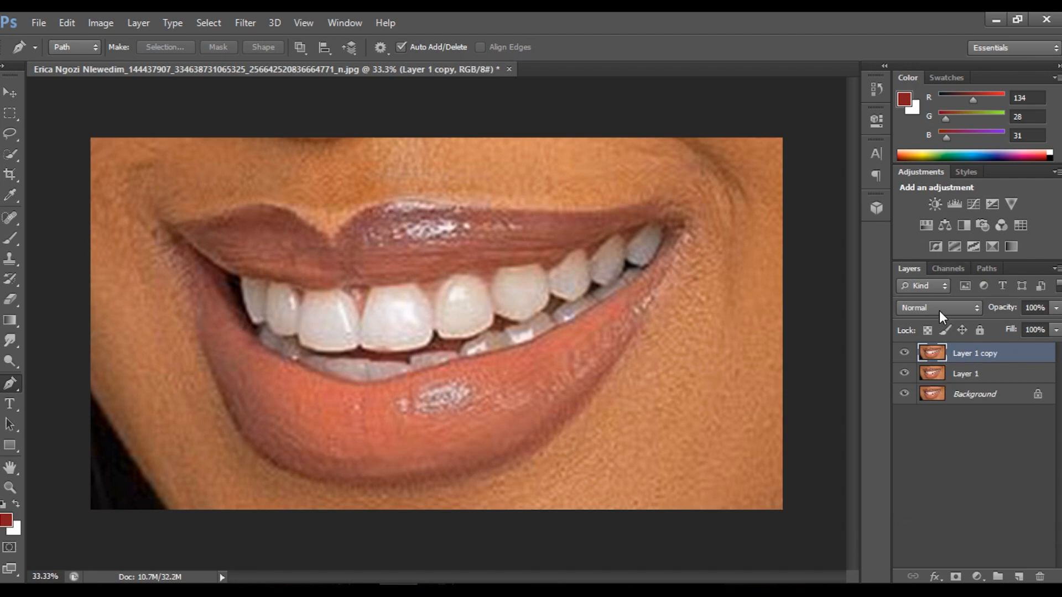
Set the blend mode of the topmost layer, Layer 1 copy, to Vivid Light.
click(939, 310)
click(1002, 354)
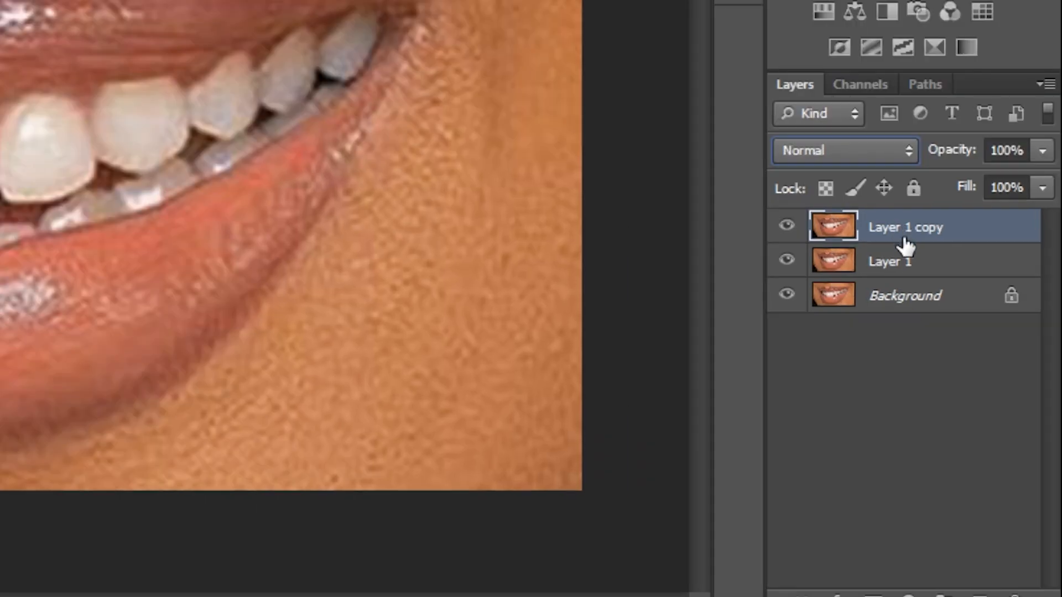
click(969, 375)
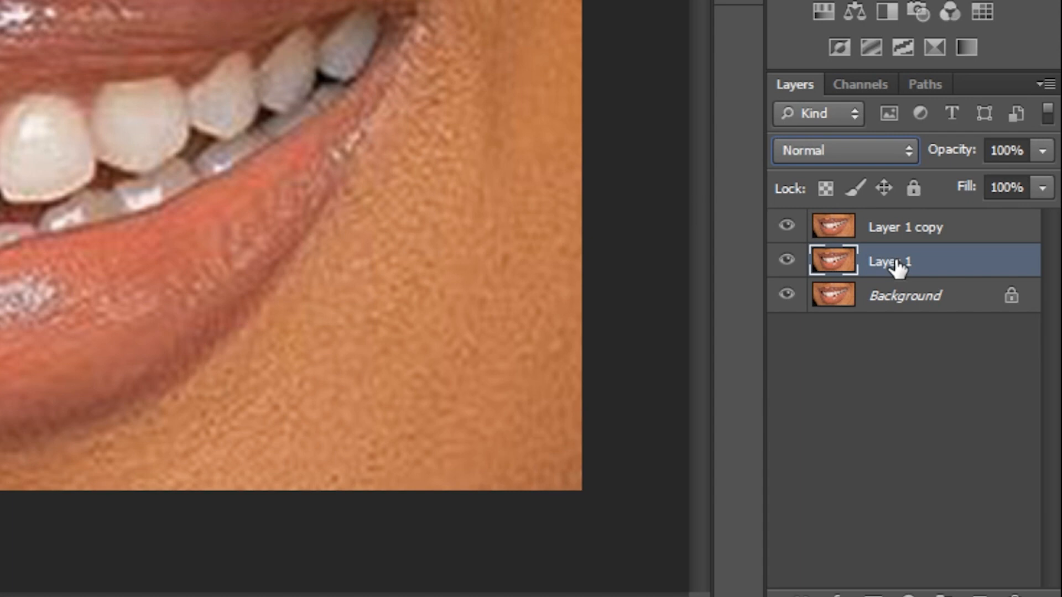
click(900, 228)
click(861, 154)
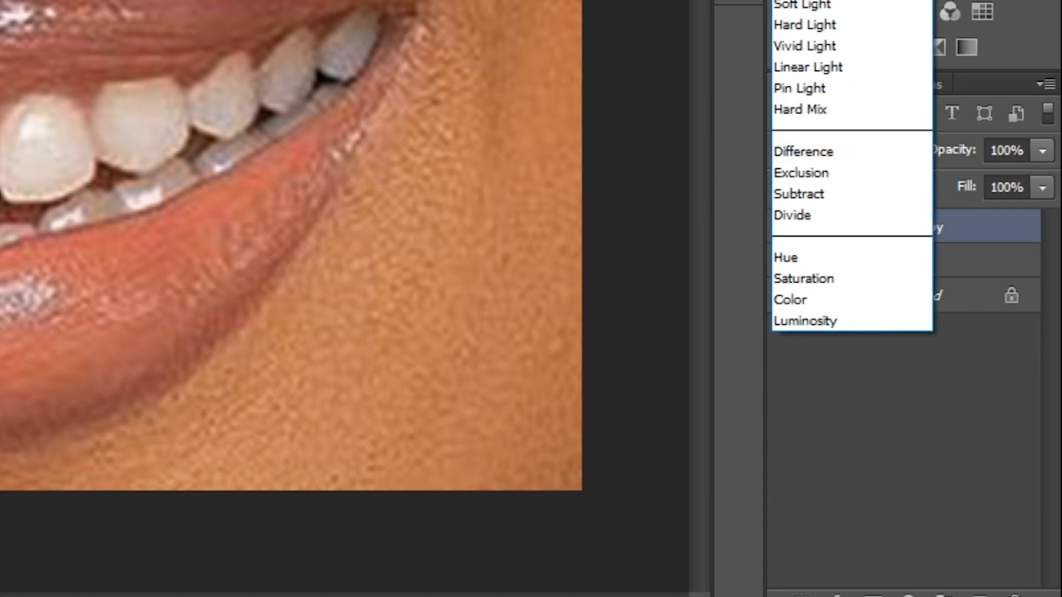
click(821, 47)
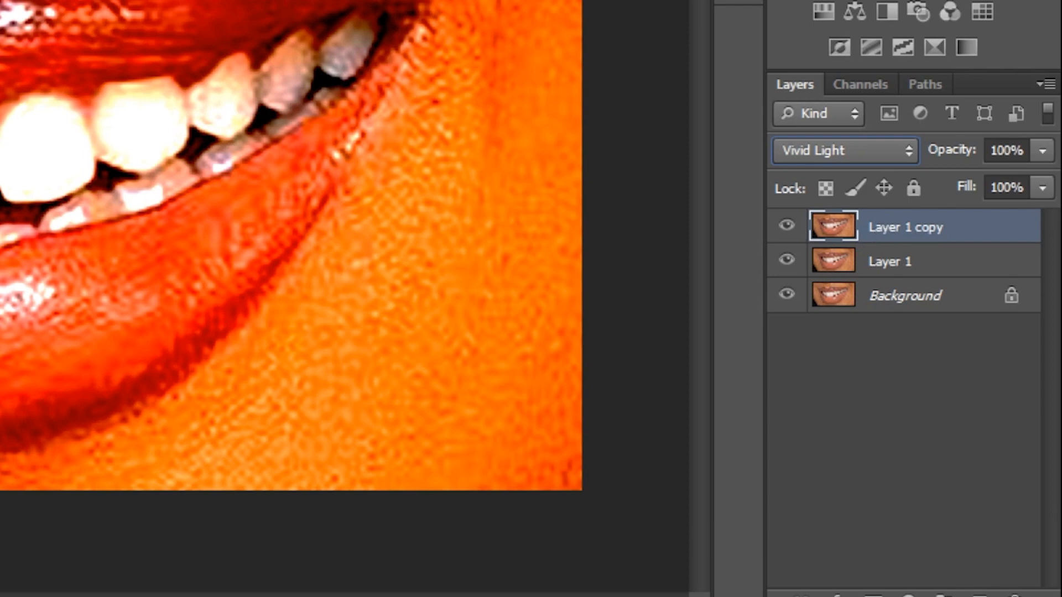
Rename the topmost layer "vivid lo" and the duplicate beneath it "main".
double_click(885, 228)
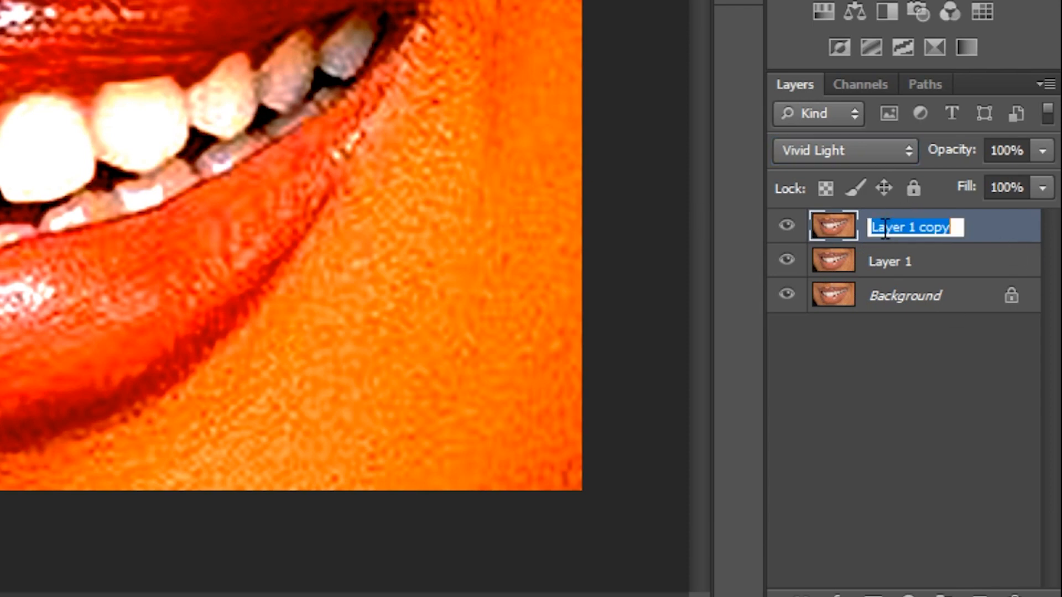
text(vivid lo)
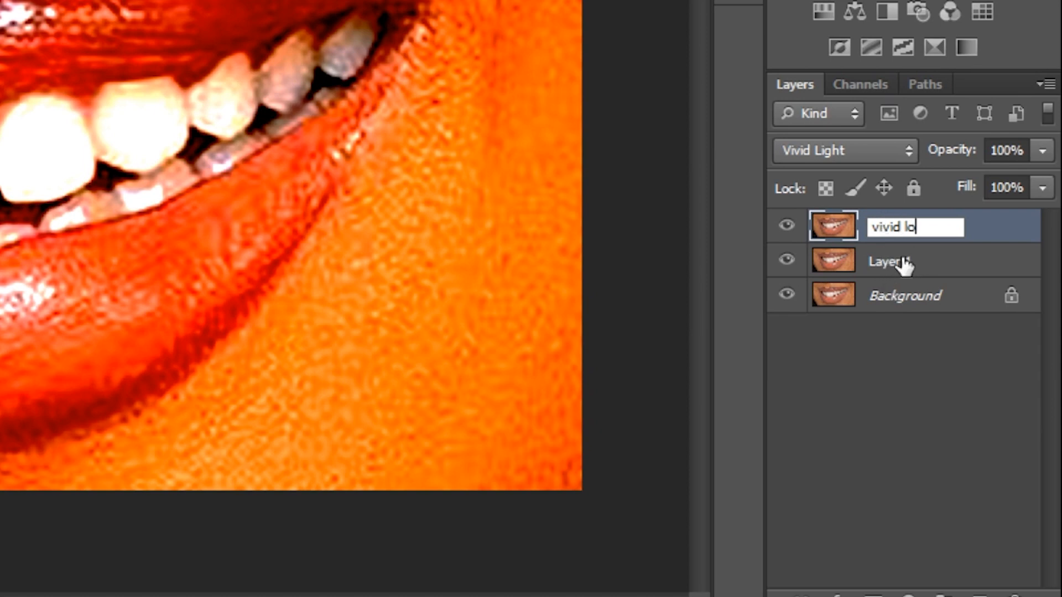
click(902, 263)
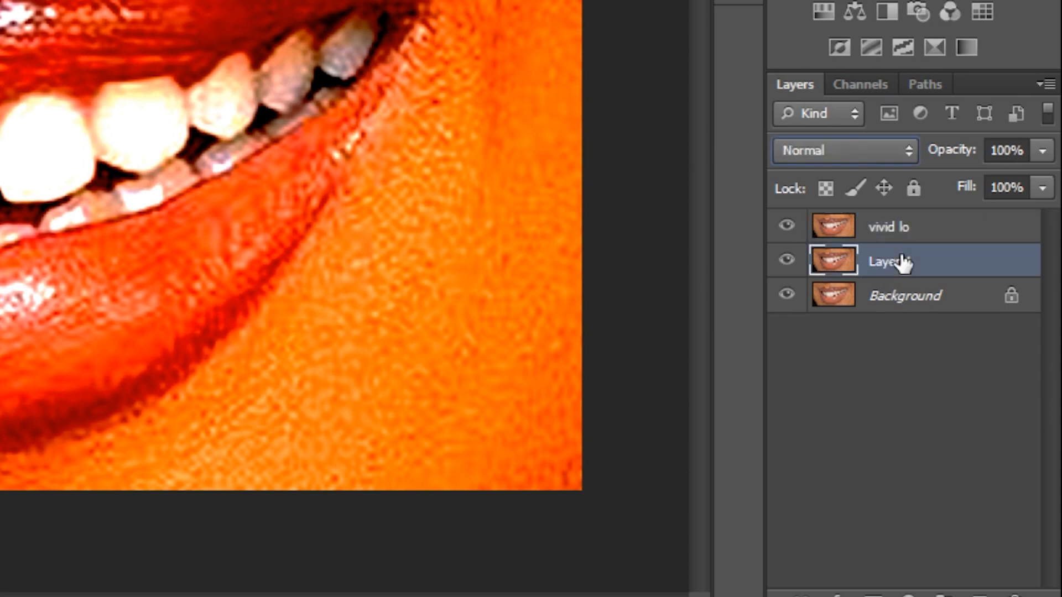
double_click(903, 263)
text(ma)
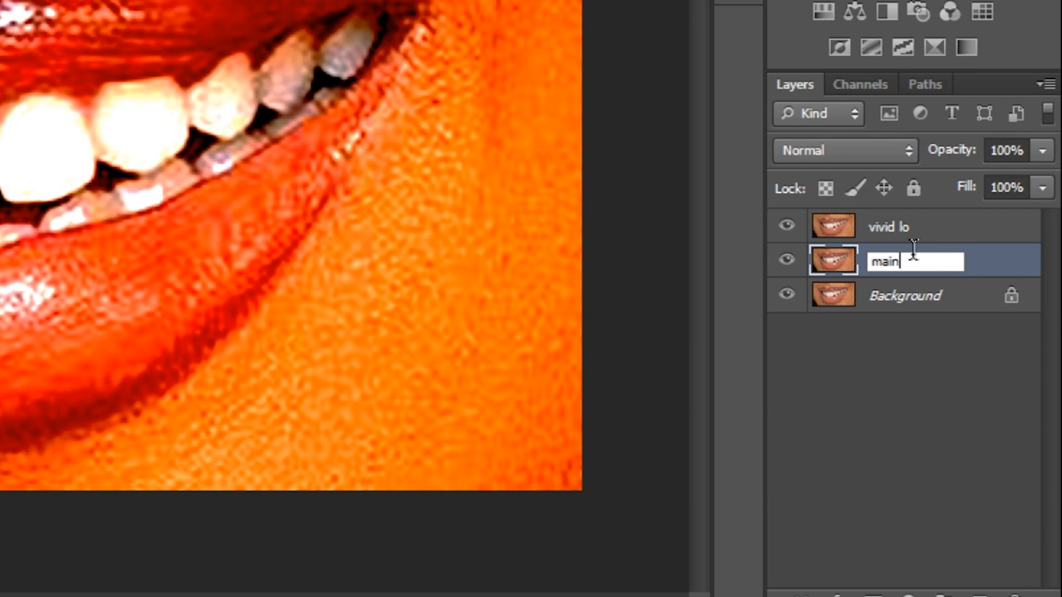
text(in)
key(Return)
Correct the name of the topmost layer to "vivid li".
click(910, 231)
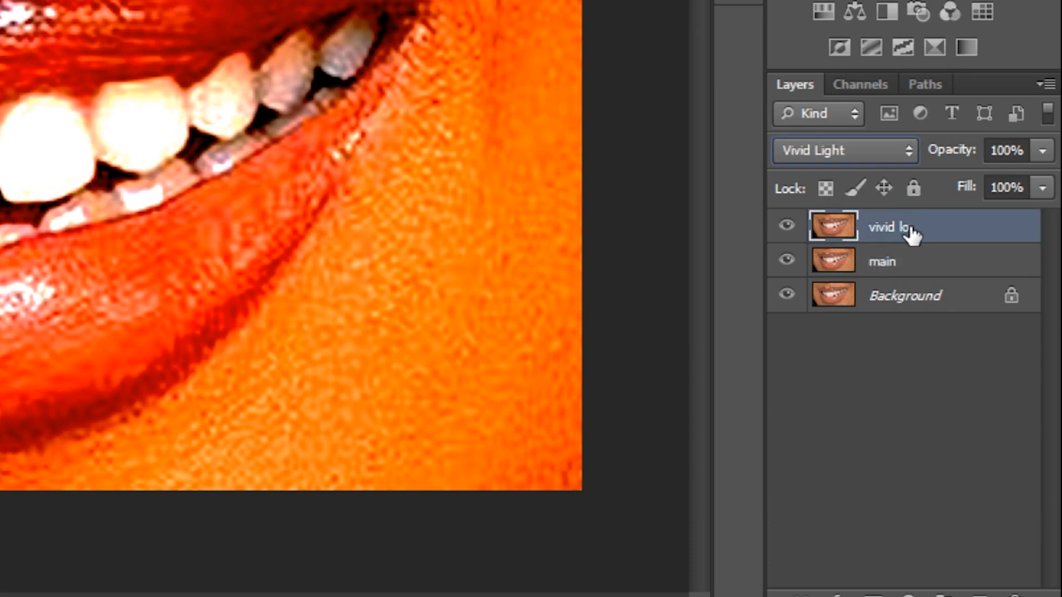
double_click(909, 228)
click(915, 228)
key(BackSpace)
text(i)
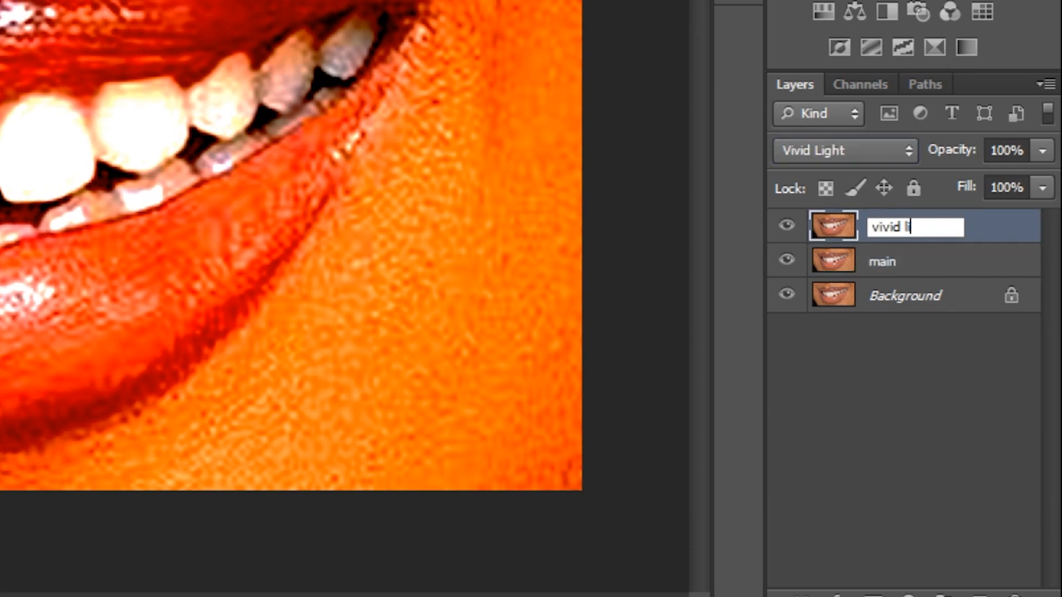
click(989, 231)
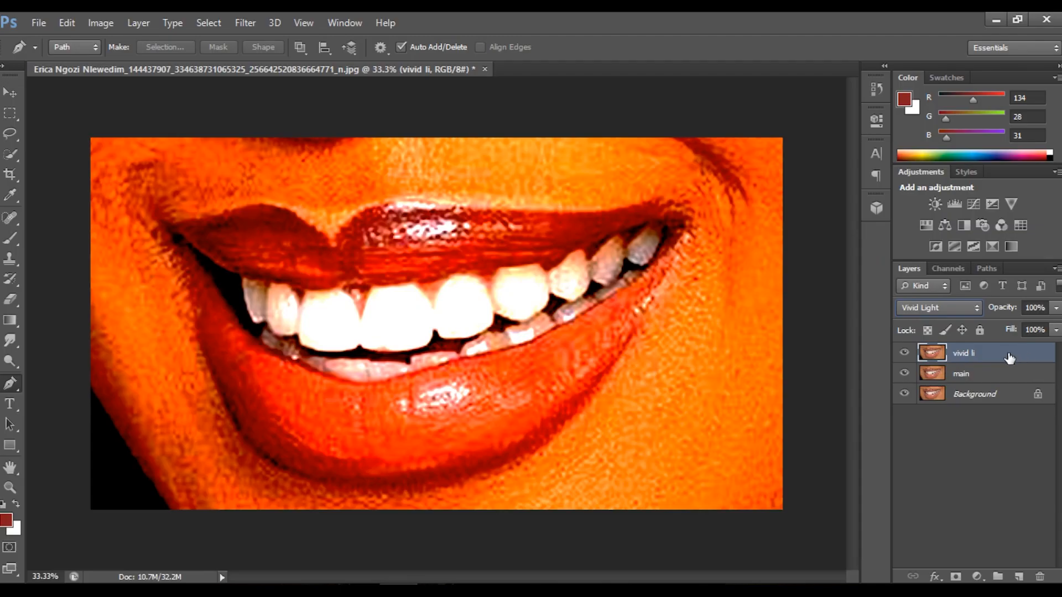
Apply a High Pass filter with a radius of 2.6 pixels to the vivid li layer.
click(239, 18)
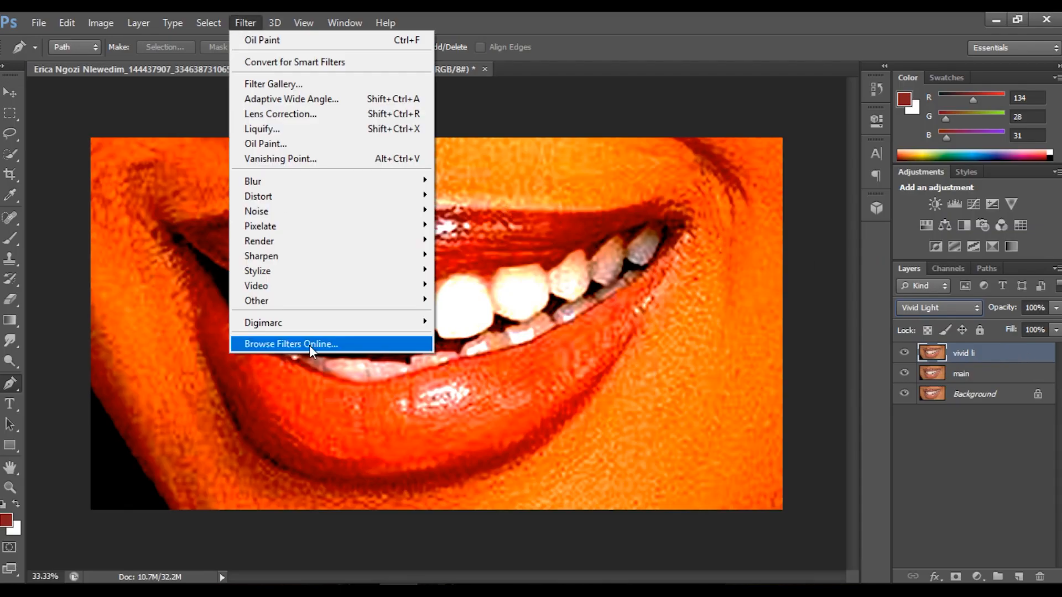
mouse_move(298, 309)
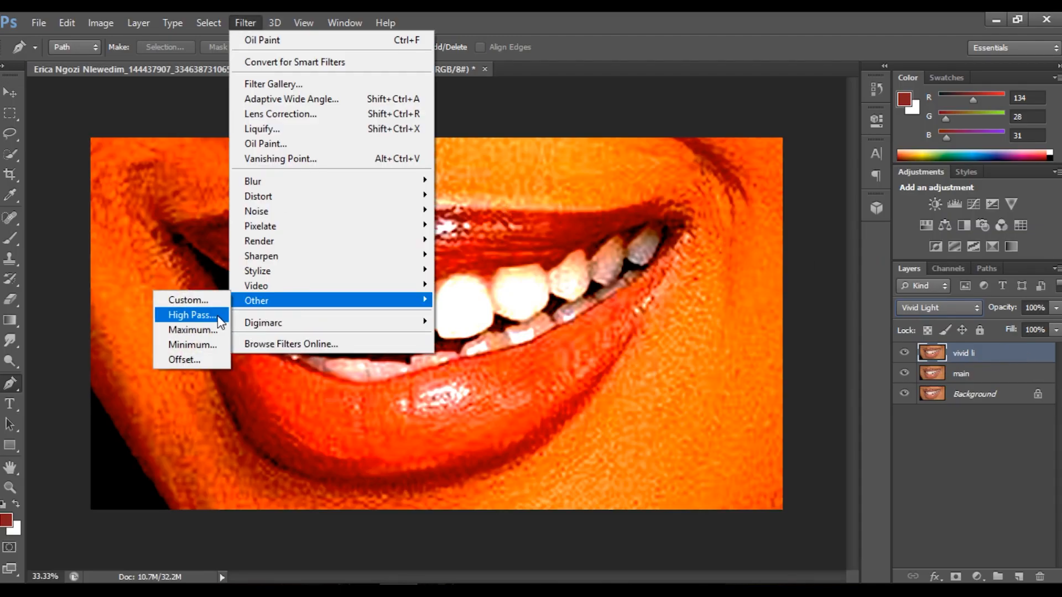
click(193, 314)
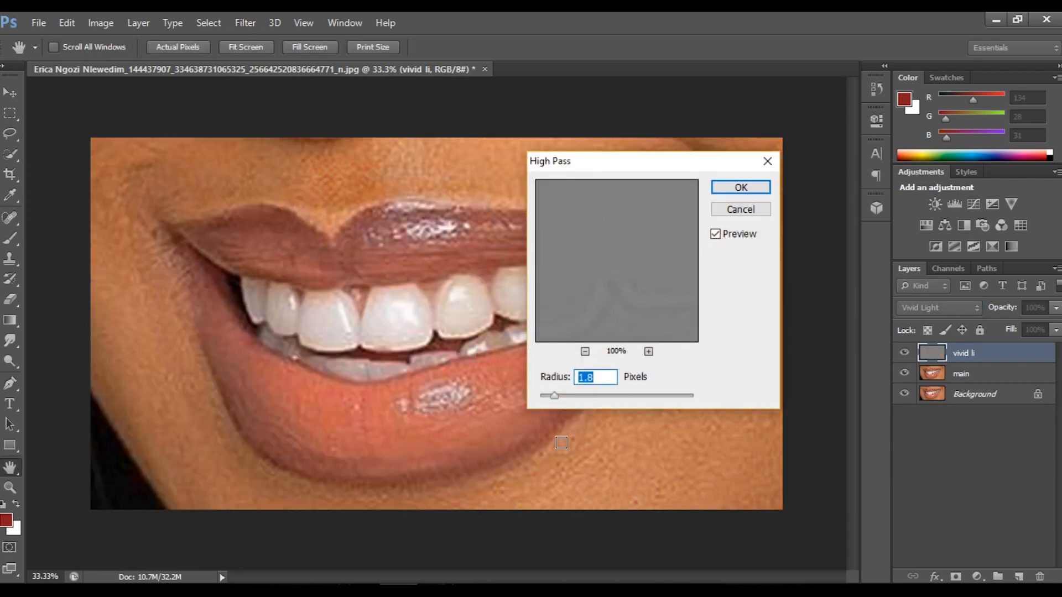
click(559, 397)
click(562, 399)
drag(651, 156, 743, 141)
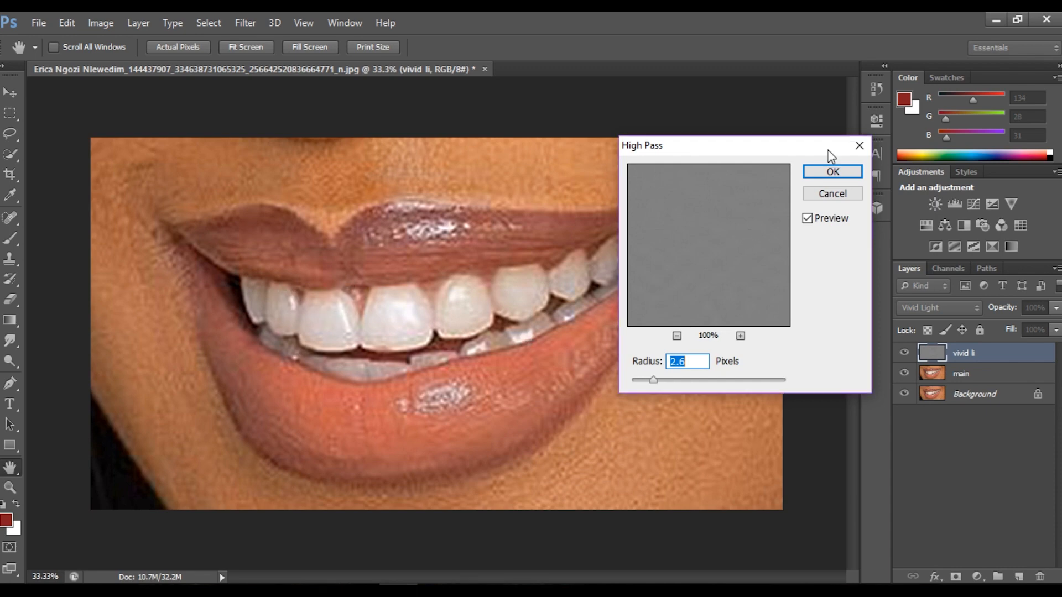
click(832, 172)
key(p)
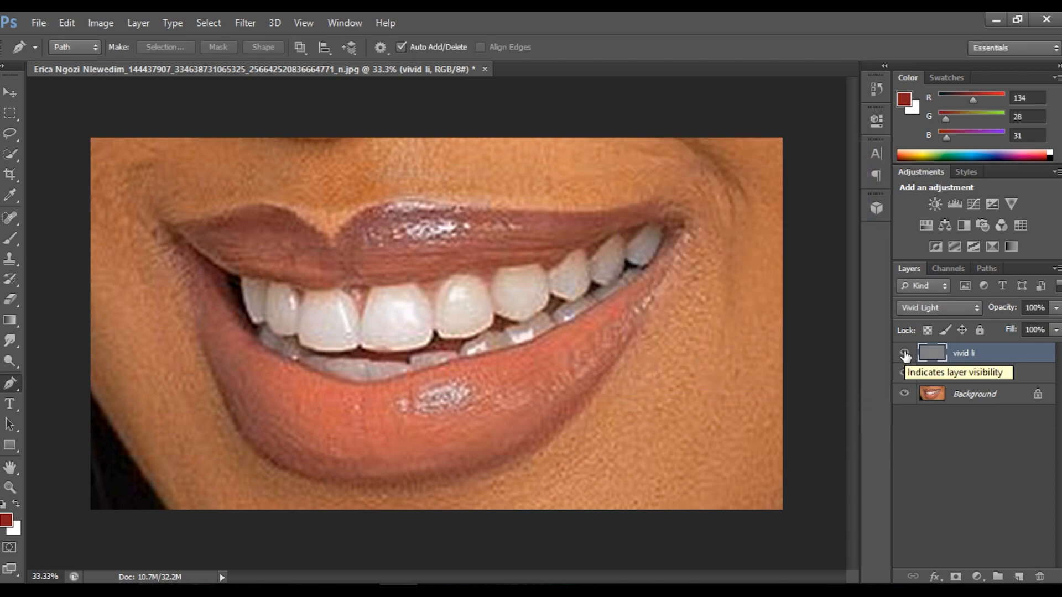
Toggle the vivid li layer's visibility to compare the sharpening, and delete that layer.
click(904, 354)
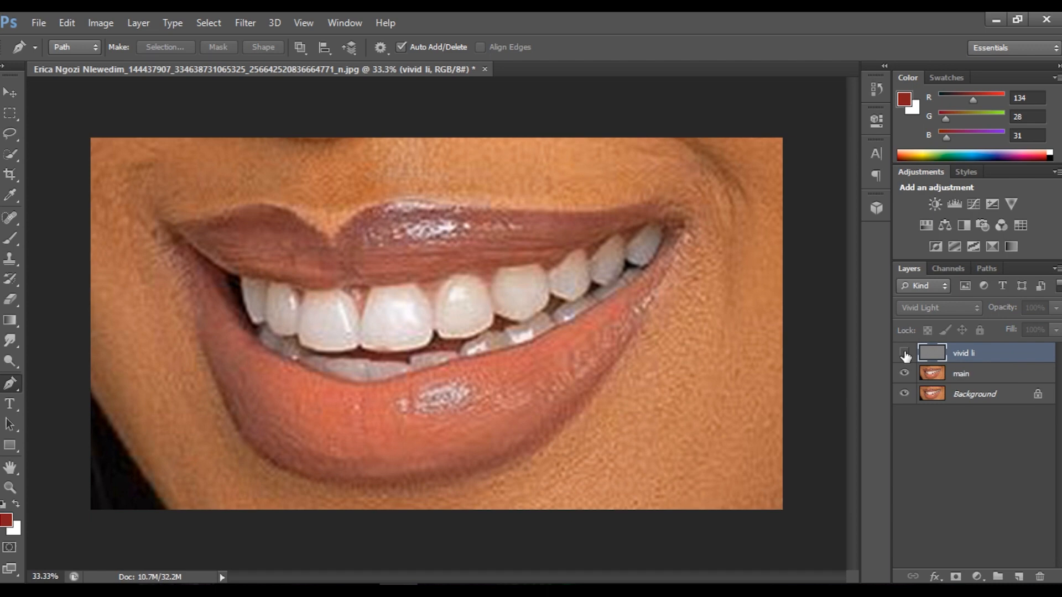
click(904, 353)
key(Delete)
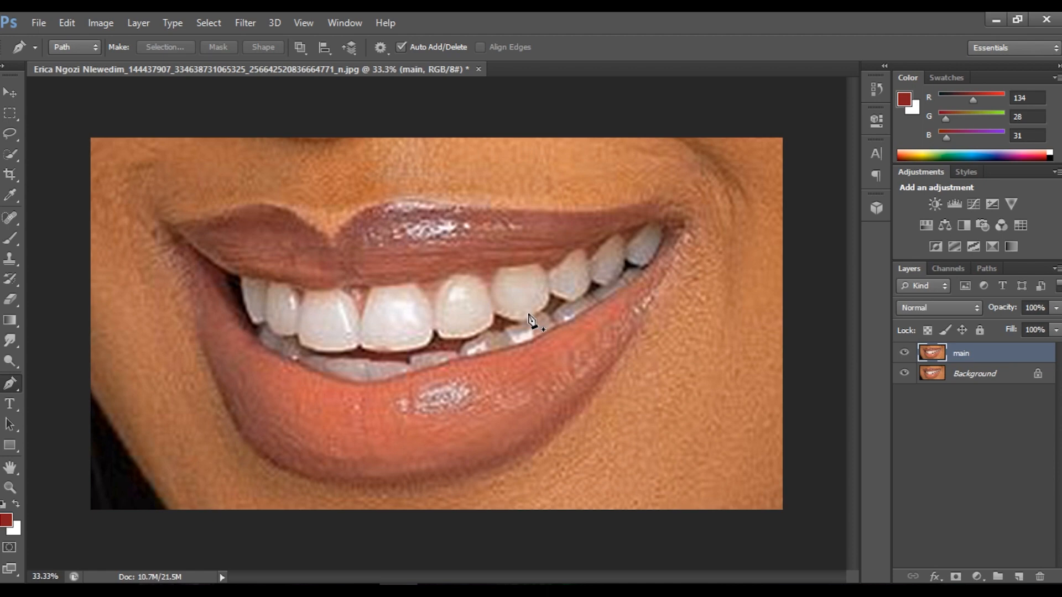
click(153, 211)
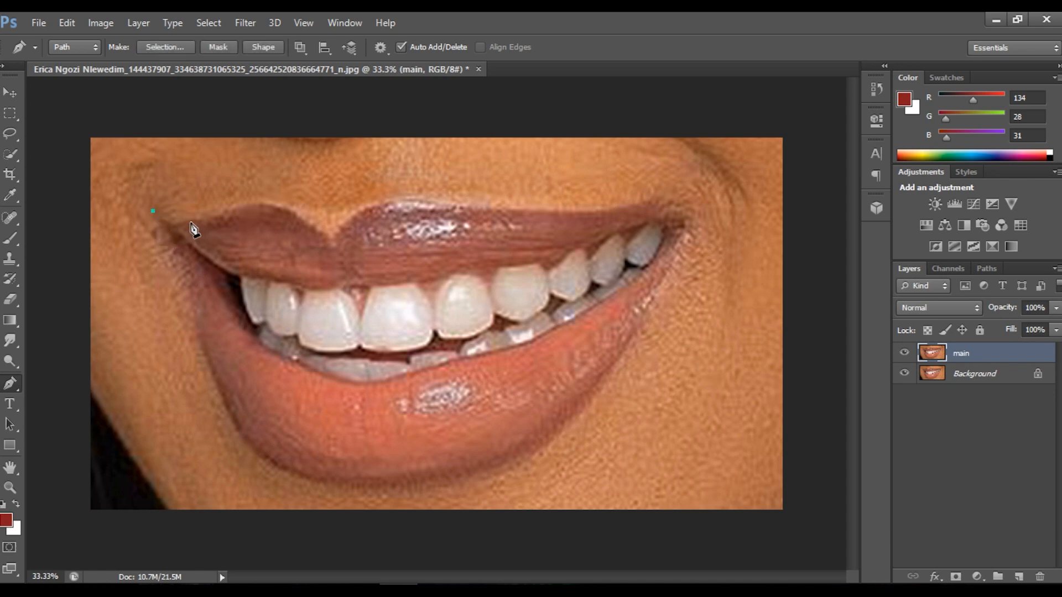
key(ctrl+z)
key(ctrl+z)
key(ctrl+z)
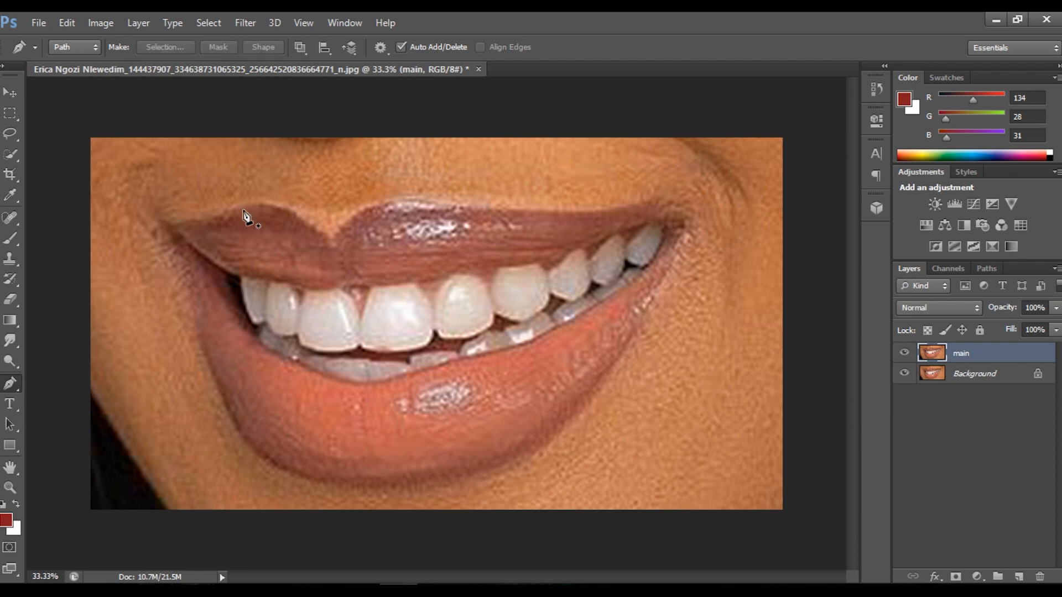
click(147, 201)
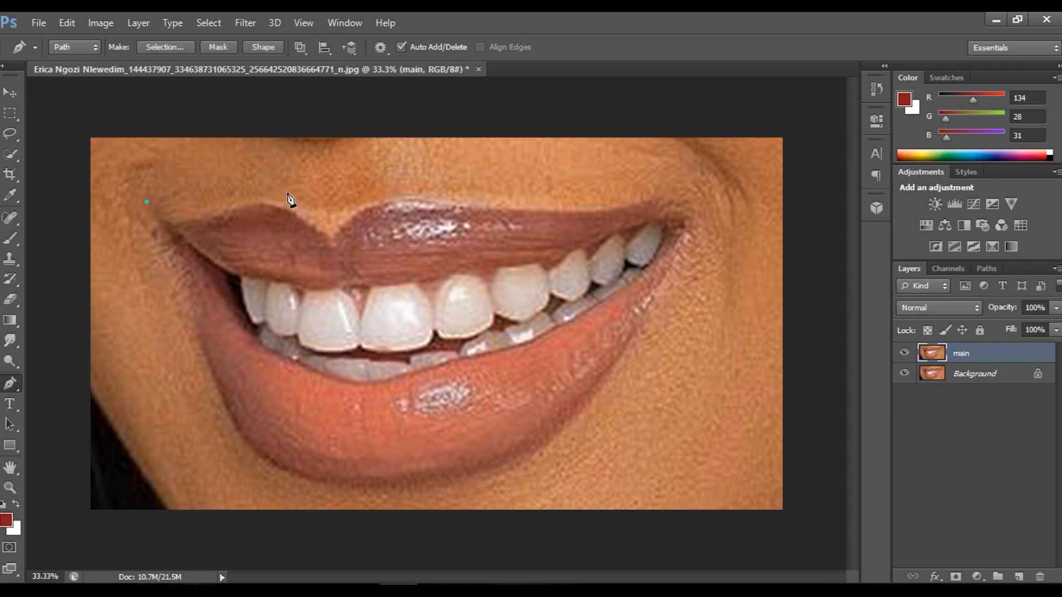
key(ctrl+z)
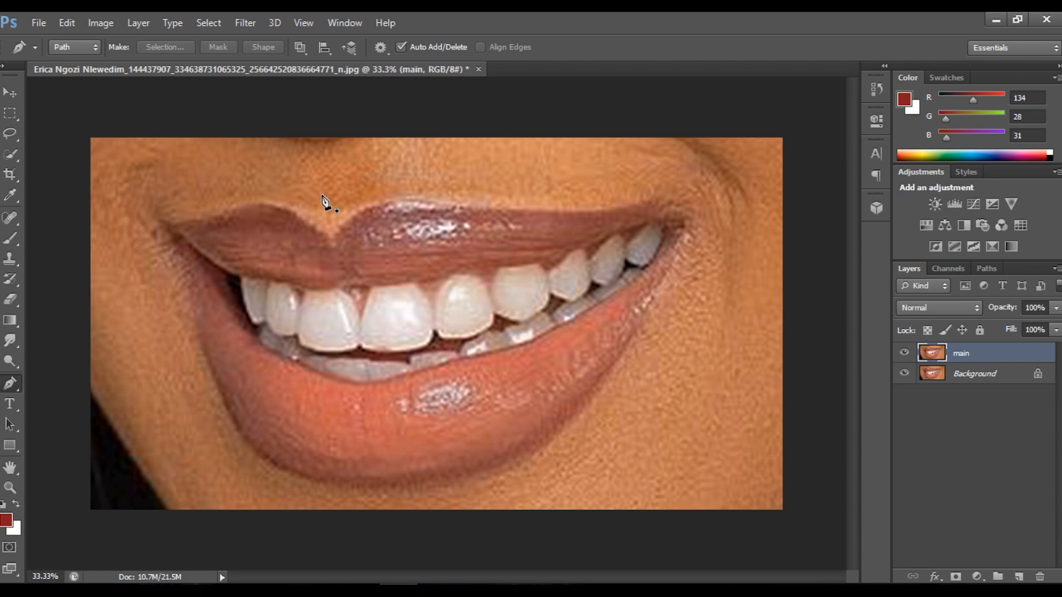
click(164, 222)
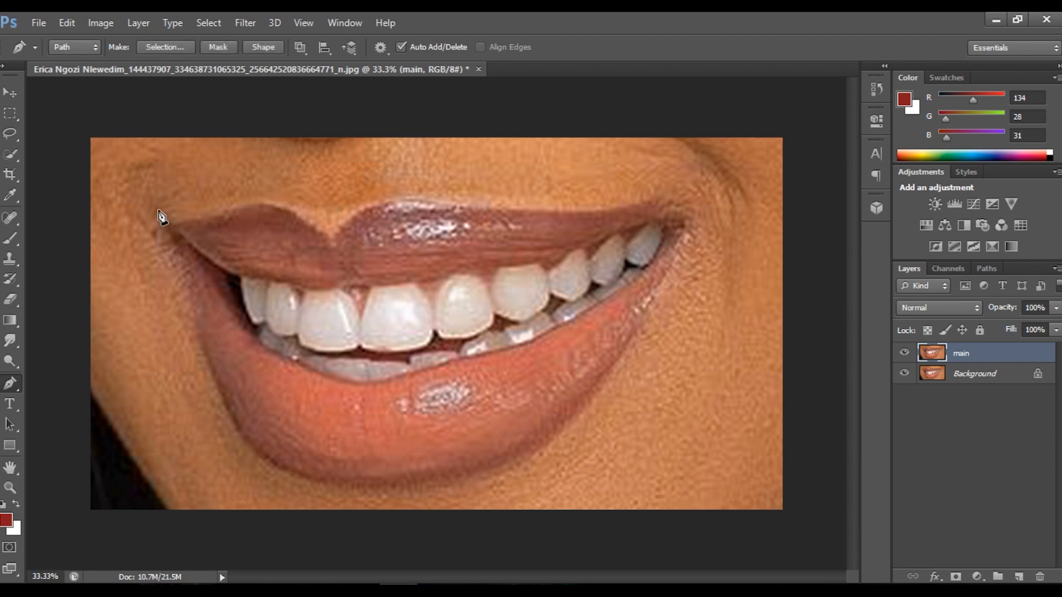
drag(236, 210, 259, 201)
key(Escape)
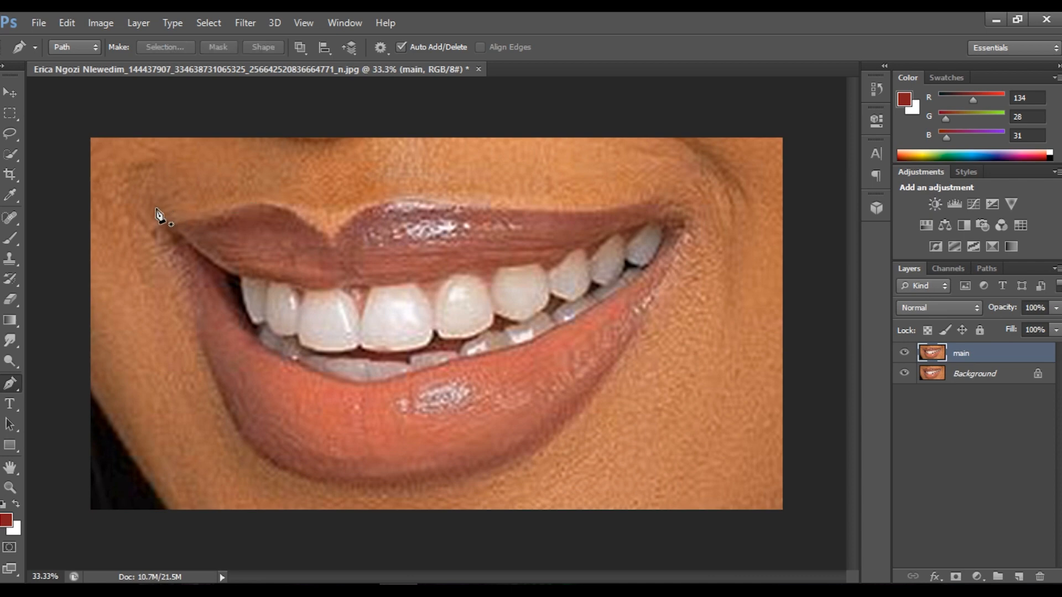
Trace a curved Pen path from the left mouth corner along the upper lip, around the right corner and down the lower lip's outer edge.
click(158, 210)
drag(203, 213, 223, 205)
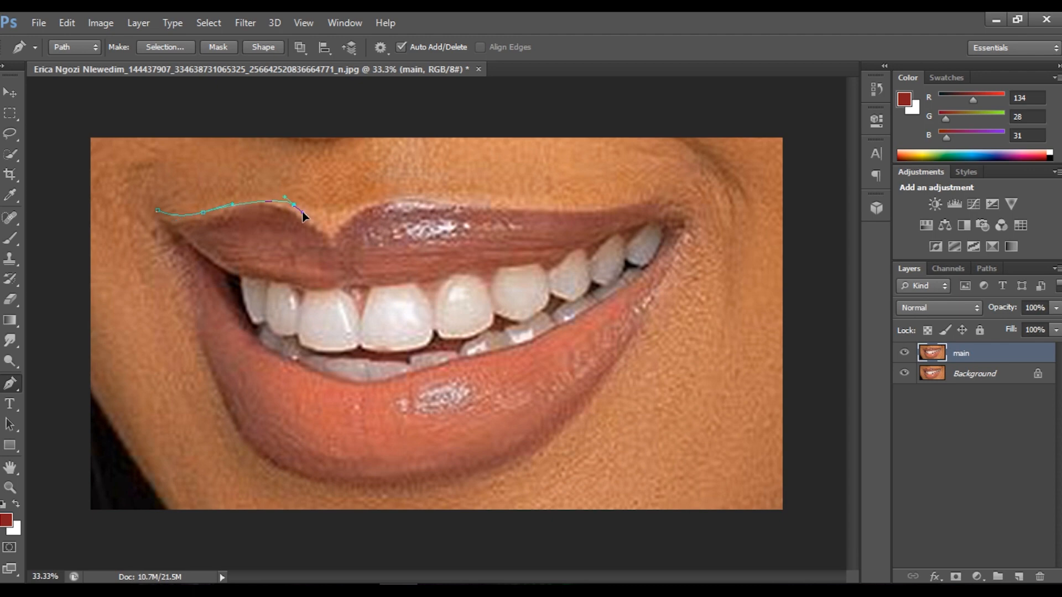
drag(301, 211, 309, 223)
drag(343, 210, 352, 211)
drag(431, 200, 487, 201)
key(ctrl+z)
drag(438, 200, 497, 209)
drag(588, 202, 690, 251)
drag(632, 341, 577, 438)
drag(497, 470, 451, 488)
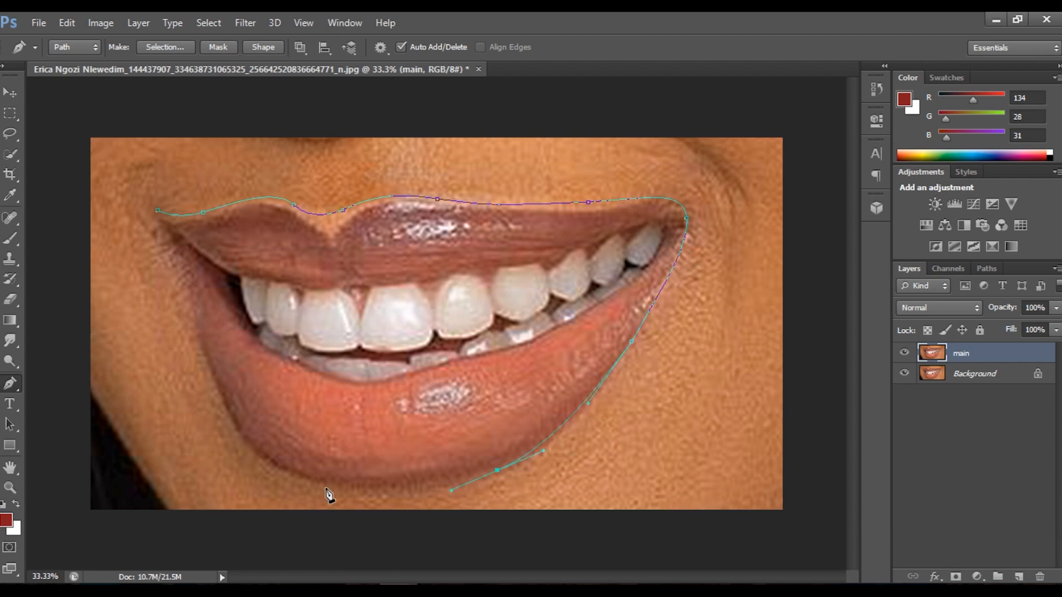
Continue the path under the lower lip back to its starting point at the left mouth corner and convert it to a selection.
drag(326, 479, 229, 430)
key(ctrl+z)
key(ctrl+z)
drag(193, 331, 170, 249)
key(ctrl+z)
drag(200, 339, 169, 249)
drag(158, 210, 156, 215)
key(ctrl+Return)
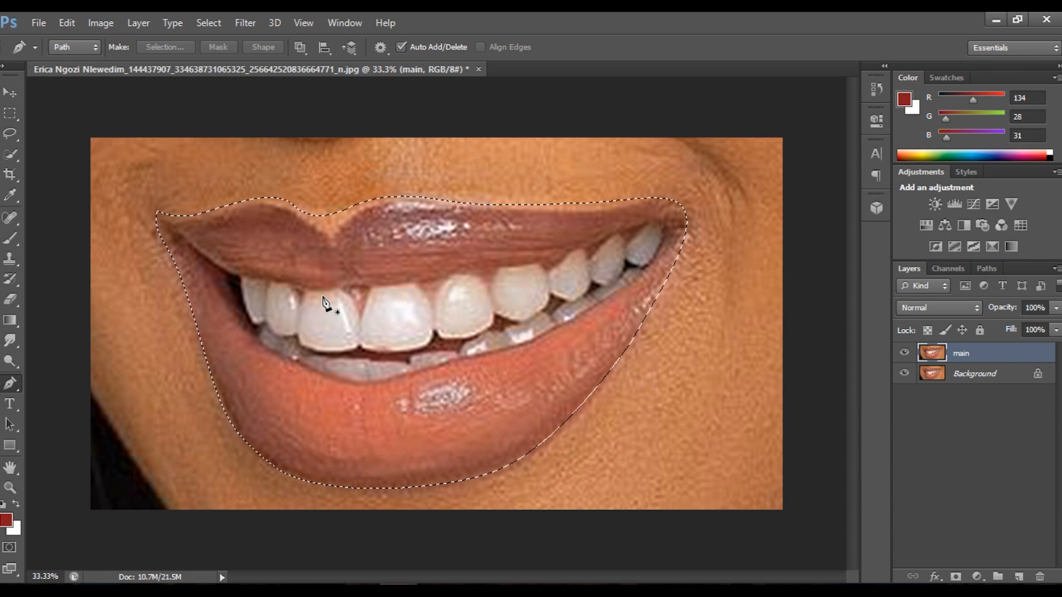
Copy the selected mouth to a new layer and hide the main and Background layers.
key(ctrl+j)
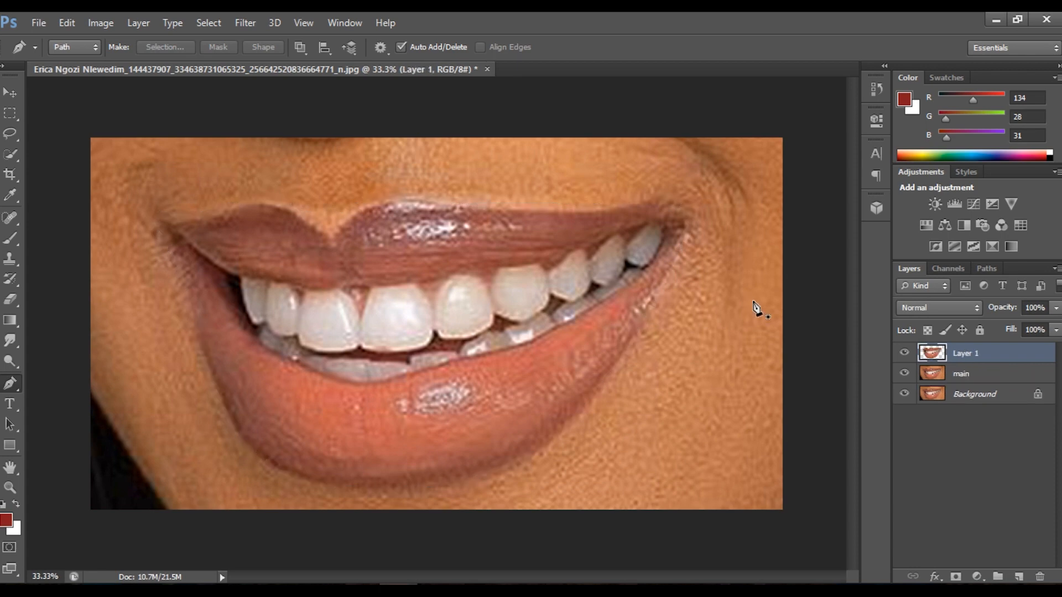
click(904, 373)
click(904, 393)
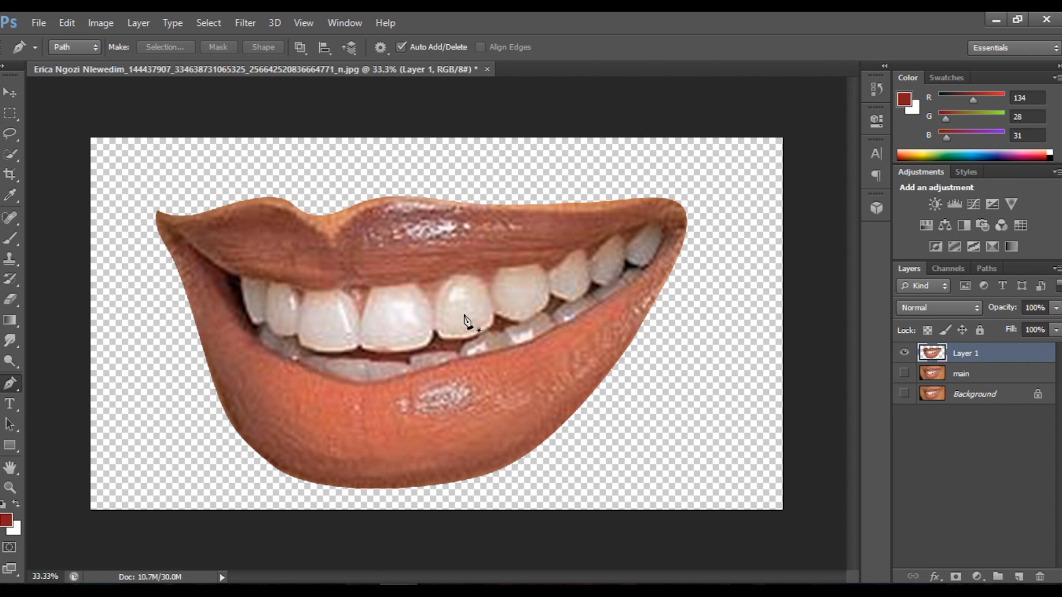
Trace a curved Pen path from the left end of the teeth along the upper lip's inner edge and around the right end.
click(236, 276)
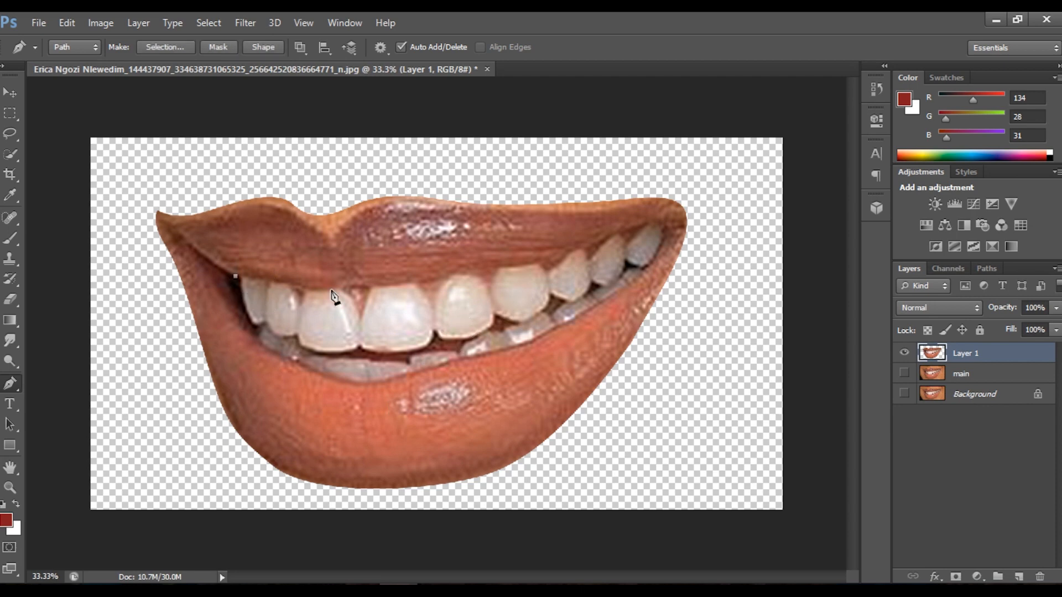
drag(321, 289, 369, 288)
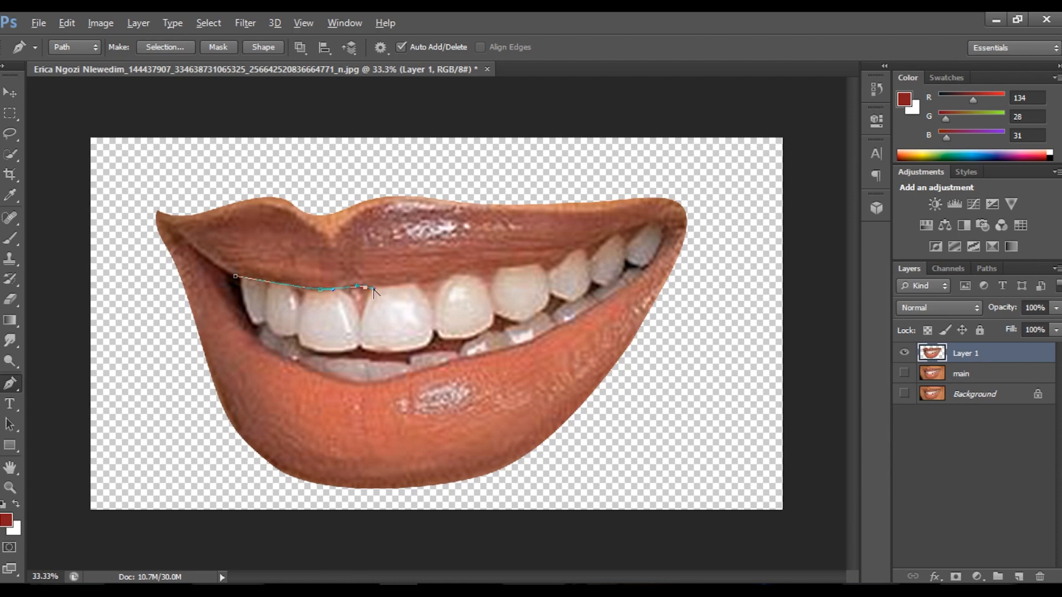
click(469, 279)
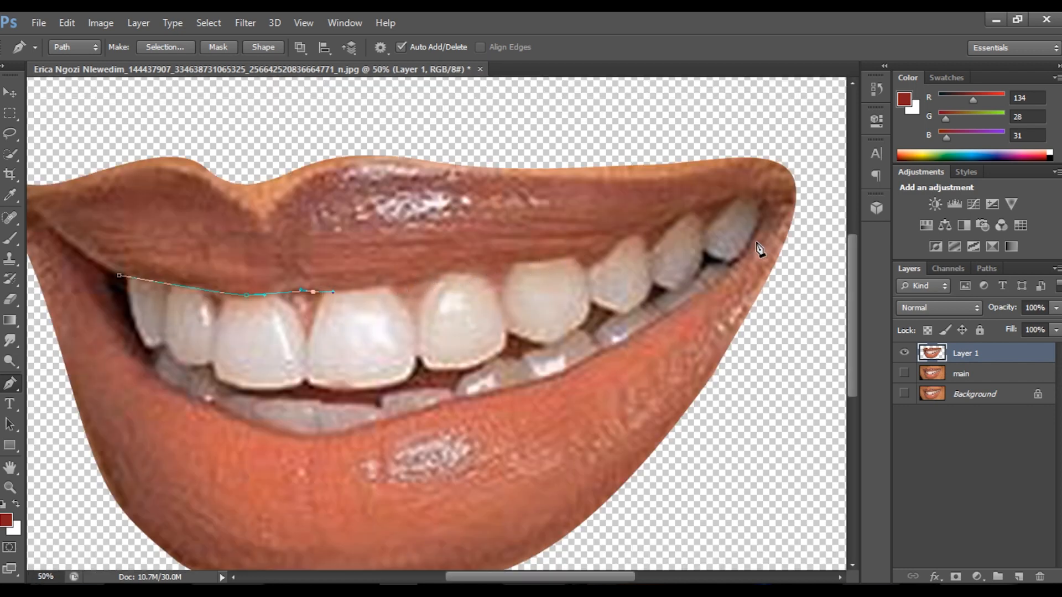
mouse_move(484, 270)
mouse_down()
mouse_move(522, 268)
mouse_move(503, 264)
mouse_up()
drag(485, 270, 507, 265)
drag(599, 247, 620, 241)
mouse_move(755, 197)
mouse_down()
mouse_move(775, 215)
mouse_move(767, 209)
mouse_up()
drag(736, 260, 708, 286)
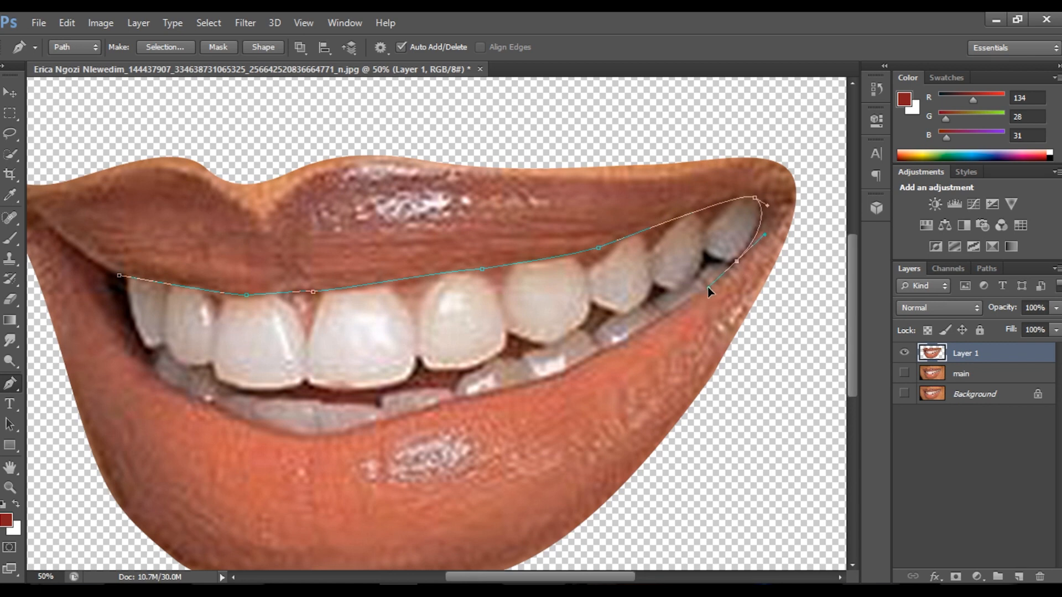
Continue the path along the lower lip's inner edge back to its starting point and convert it to a selection.
click(631, 337)
drag(571, 367, 559, 375)
drag(498, 389, 479, 394)
drag(401, 411, 377, 424)
click(371, 424)
drag(286, 430, 251, 423)
drag(160, 377, 128, 317)
drag(119, 275, 117, 285)
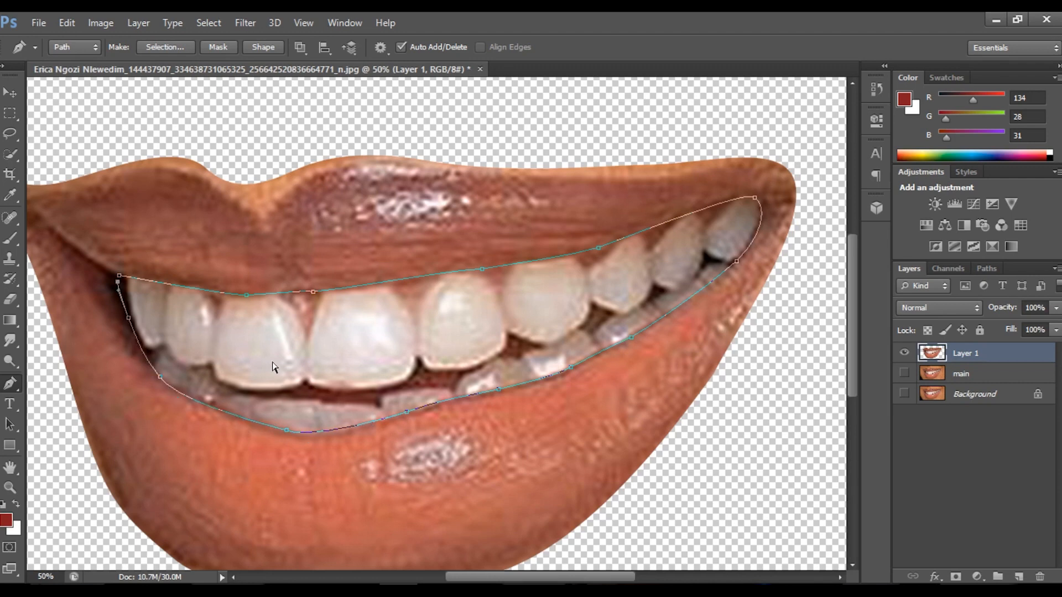
key(ctrl+Return)
Copy the selected teeth area to a new layer and hide Layer 1.
key(ctrl+minus)
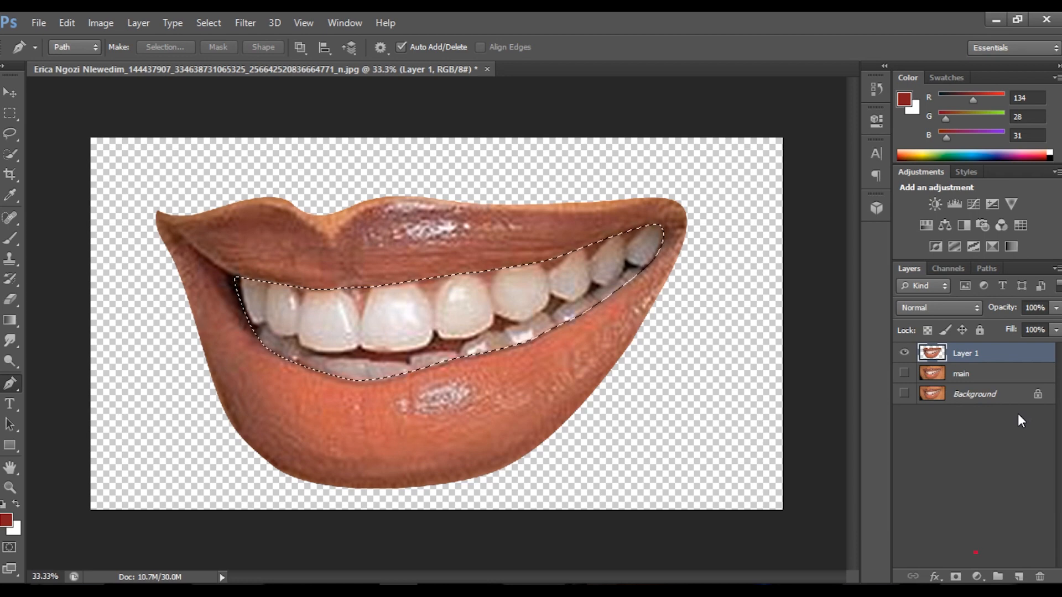
key(ctrl+j)
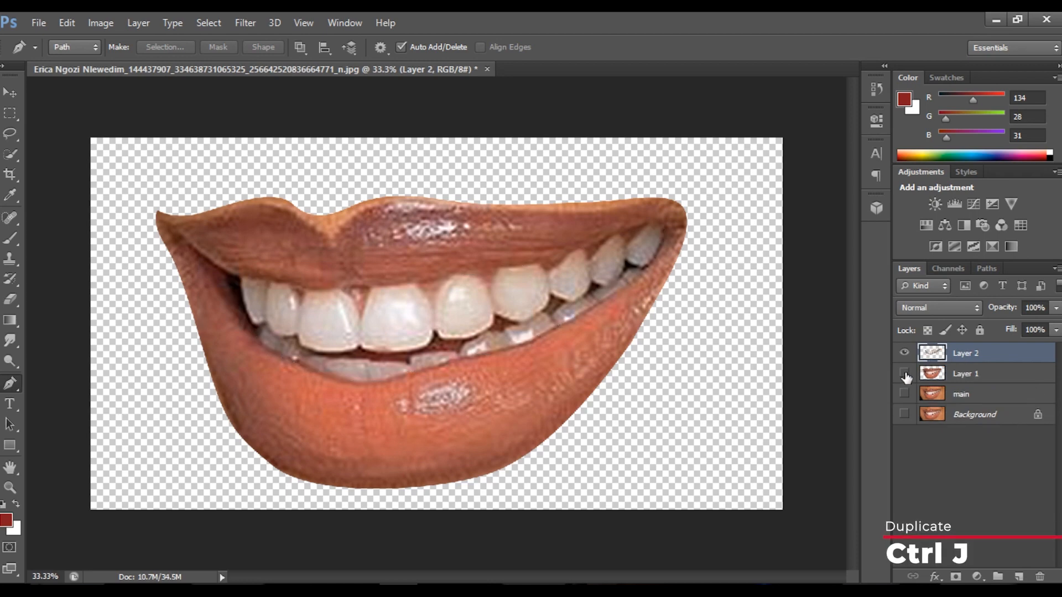
click(904, 374)
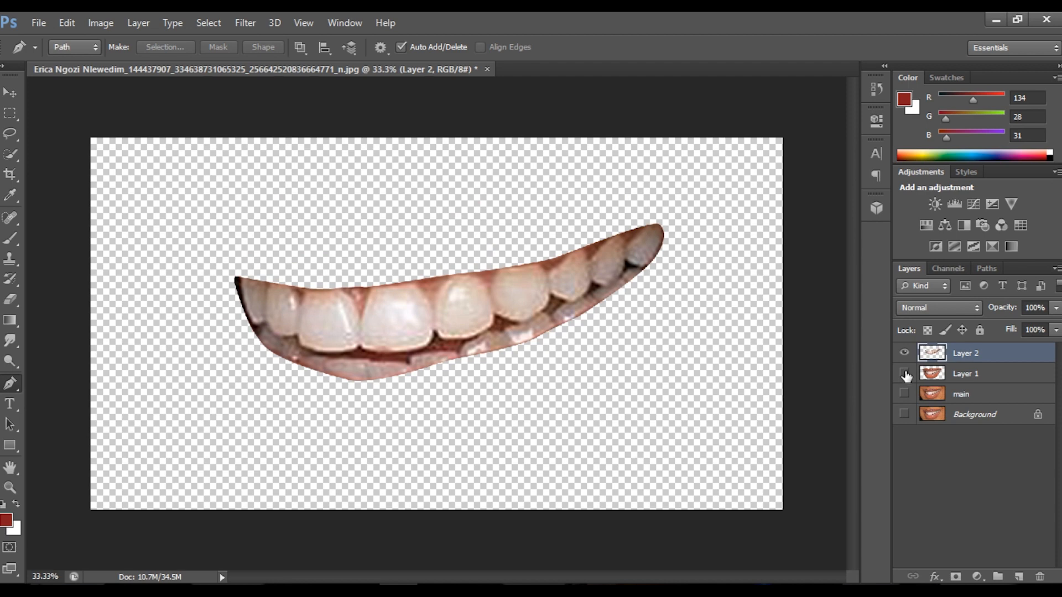
click(962, 374)
click(969, 358)
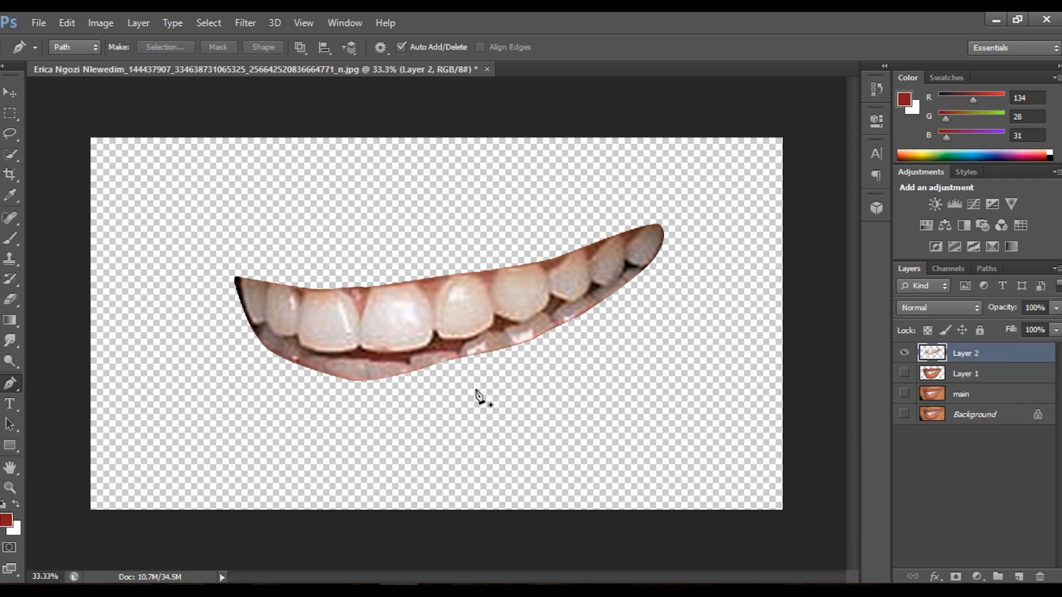
Trace a Pen path around the rightmost upper tooth and along the scalloped gum line to the fourth tooth from the right.
scroll(680, 250, up, 1)
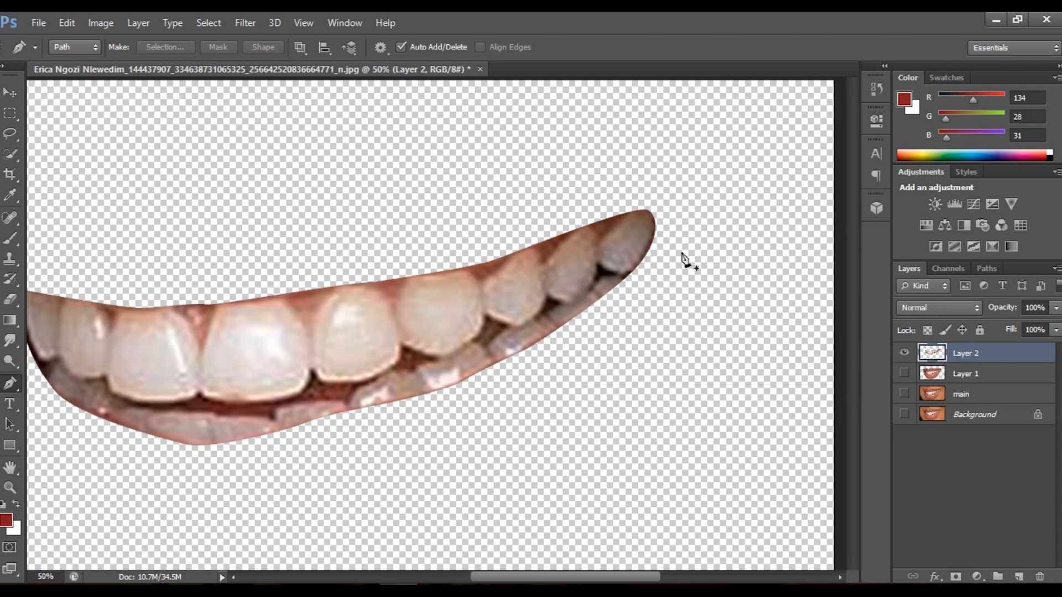
click(625, 275)
drag(651, 229, 651, 207)
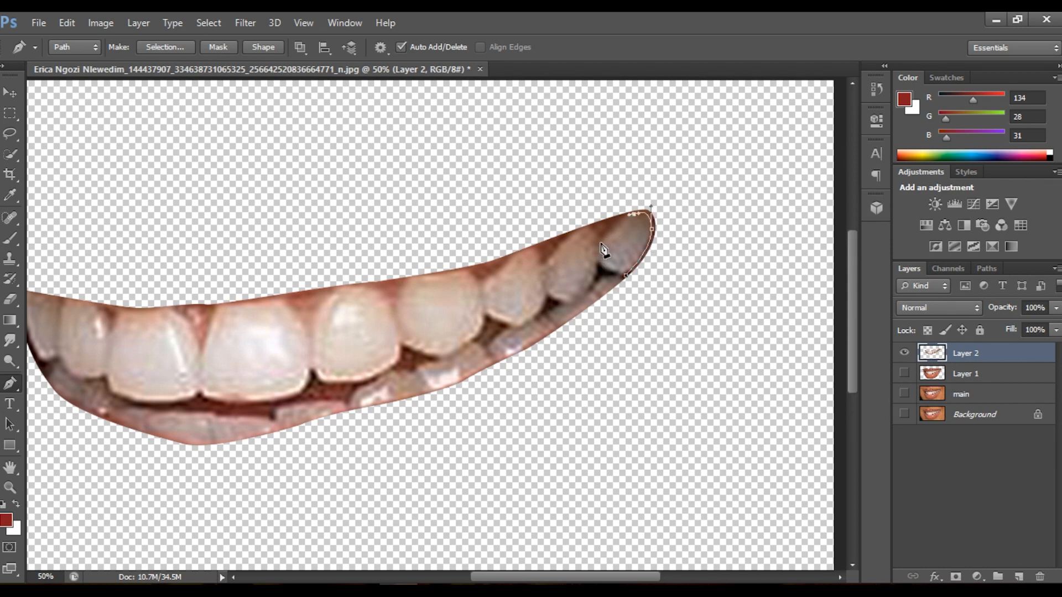
drag(602, 243, 542, 273)
click(544, 269)
drag(519, 232, 513, 243)
drag(499, 269, 497, 274)
drag(461, 259, 449, 254)
key(ctrl+z)
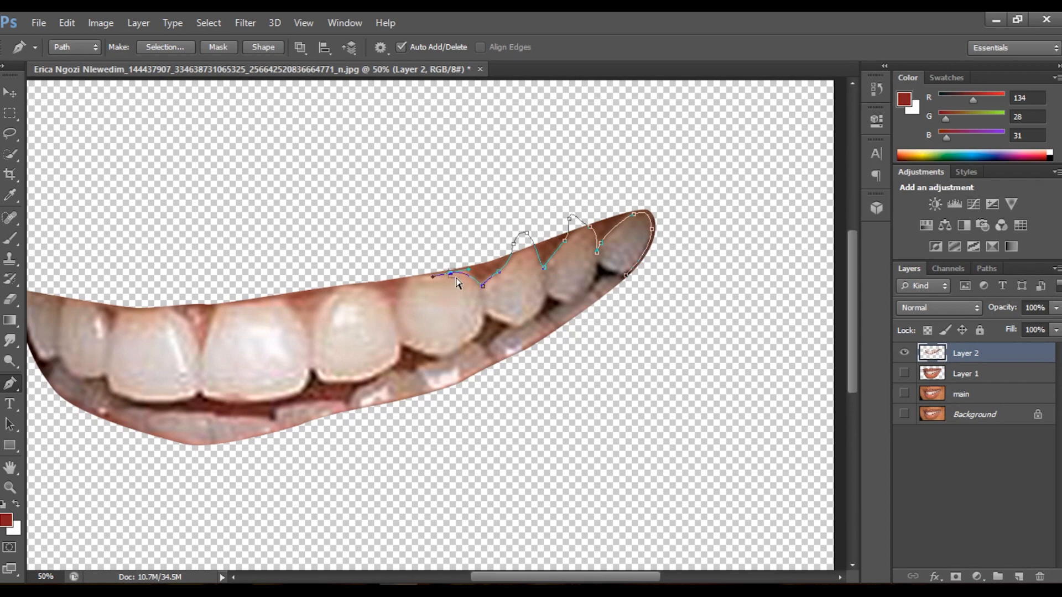
alt+click(452, 275)
Continue the path along the gum line over the remaining upper teeth to the leftmost tooth.
drag(546, 578, 505, 578)
click(572, 317)
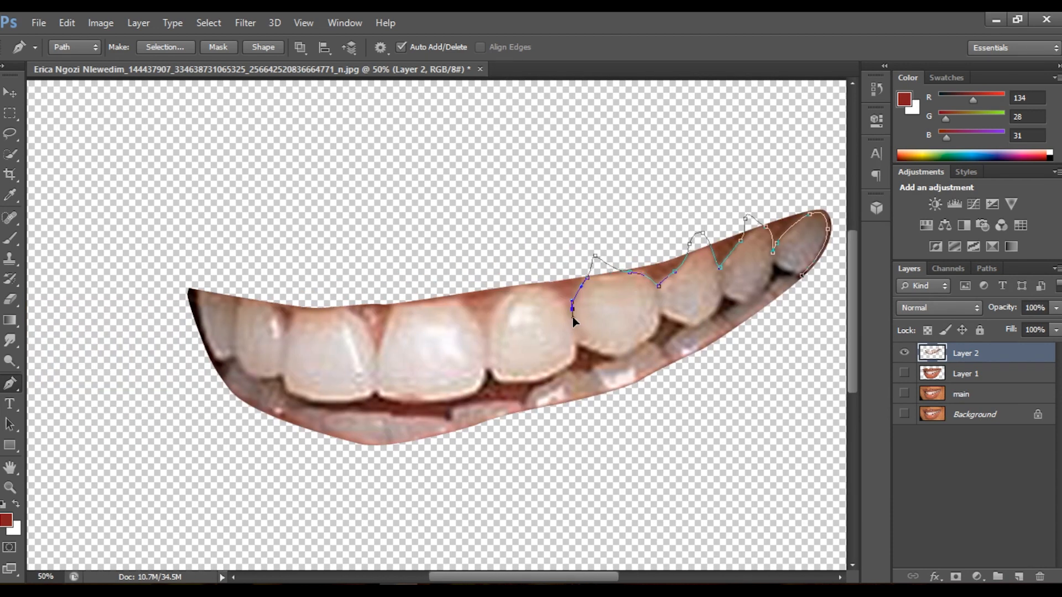
click(536, 286)
drag(487, 354, 343, 301)
drag(287, 334, 227, 285)
click(198, 279)
Take the path down the leftmost tooth, along the lower teeth's left edge and below the mouth back to the right end.
drag(219, 362, 296, 424)
click(223, 375)
click(240, 398)
click(253, 403)
click(275, 415)
drag(446, 499, 488, 508)
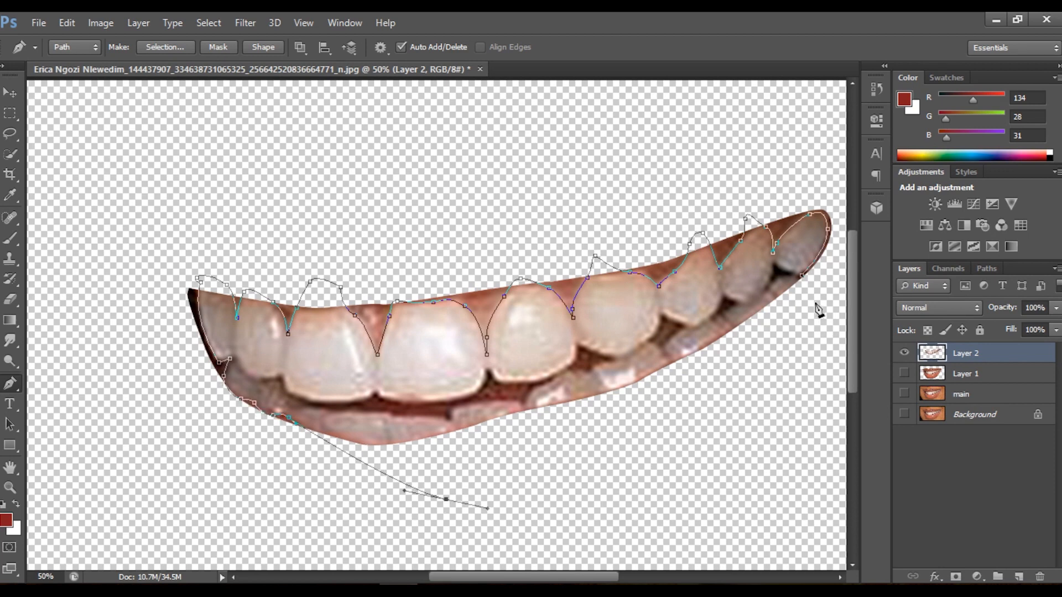
drag(817, 304, 808, 289)
Copy the area inside the path to a new layer and hide Layer 2.
key(ctrl+Return)
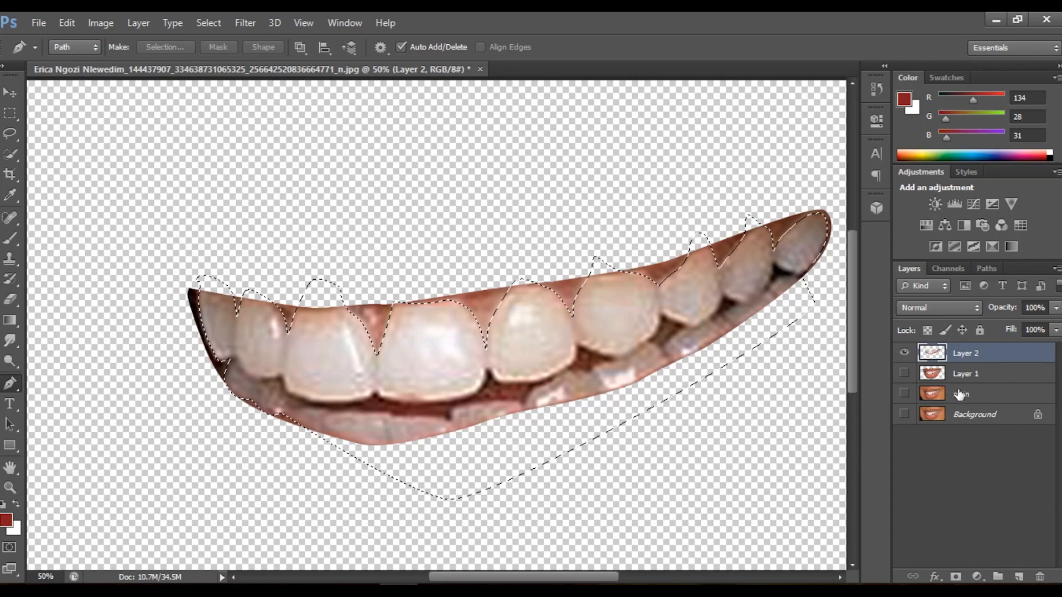
key(ctrl+j)
click(904, 373)
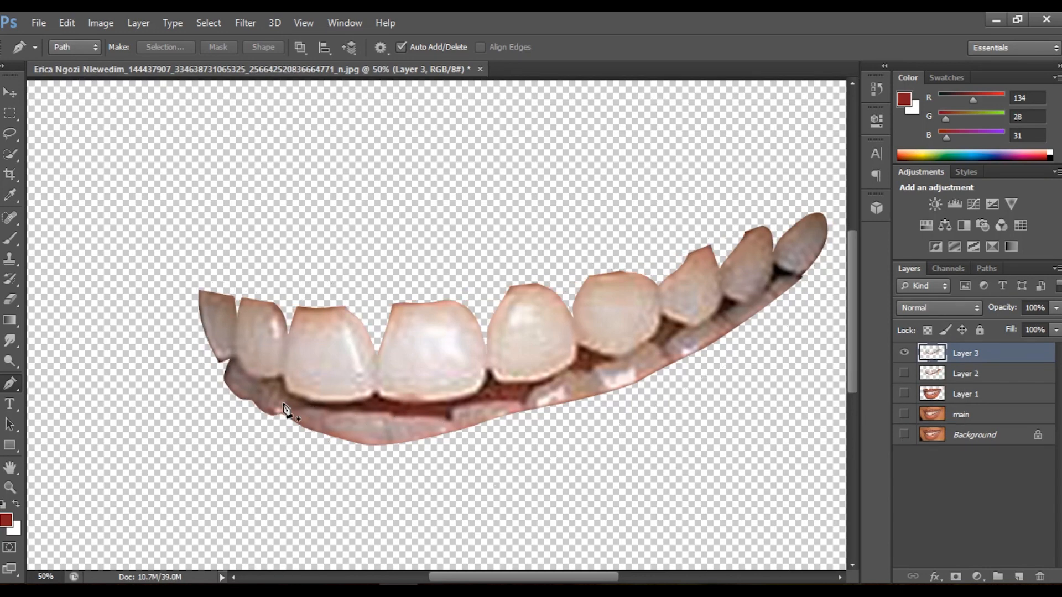
Trace a Pen path under the upper teeth's biting edges, from the third tooth from the left to the gap after the fifth.
click(307, 399)
key(ctrl+z)
click(300, 398)
drag(348, 402, 358, 402)
key(alt)
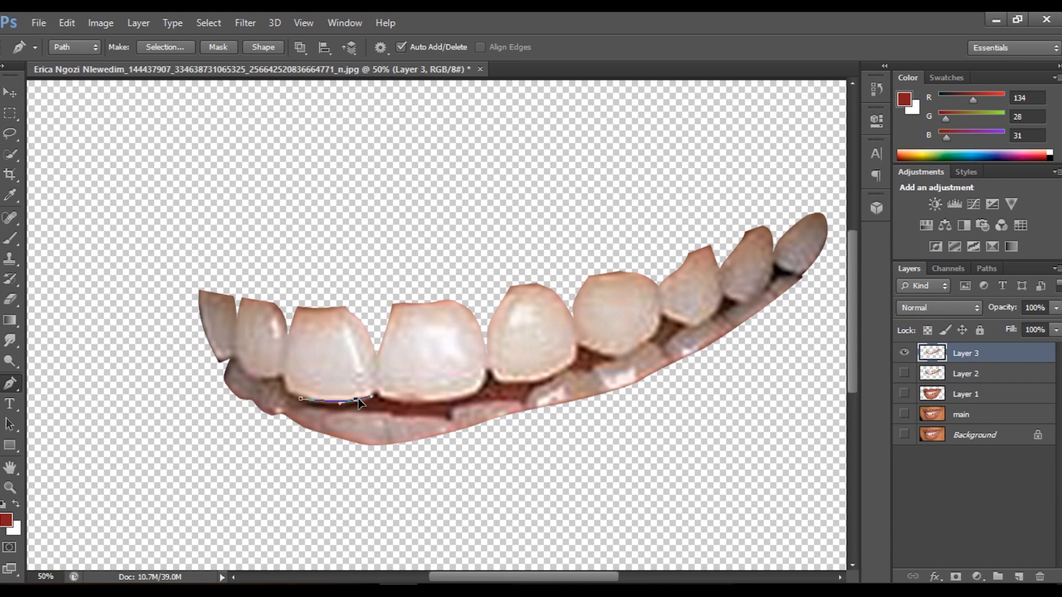
click(377, 393)
drag(374, 394, 410, 405)
drag(482, 387, 491, 369)
drag(511, 383, 528, 383)
click(556, 375)
drag(577, 363, 574, 336)
click(580, 346)
Close the path back along the lower teeth's upper edge and delete the enclosed dark mouth area.
drag(613, 360, 454, 426)
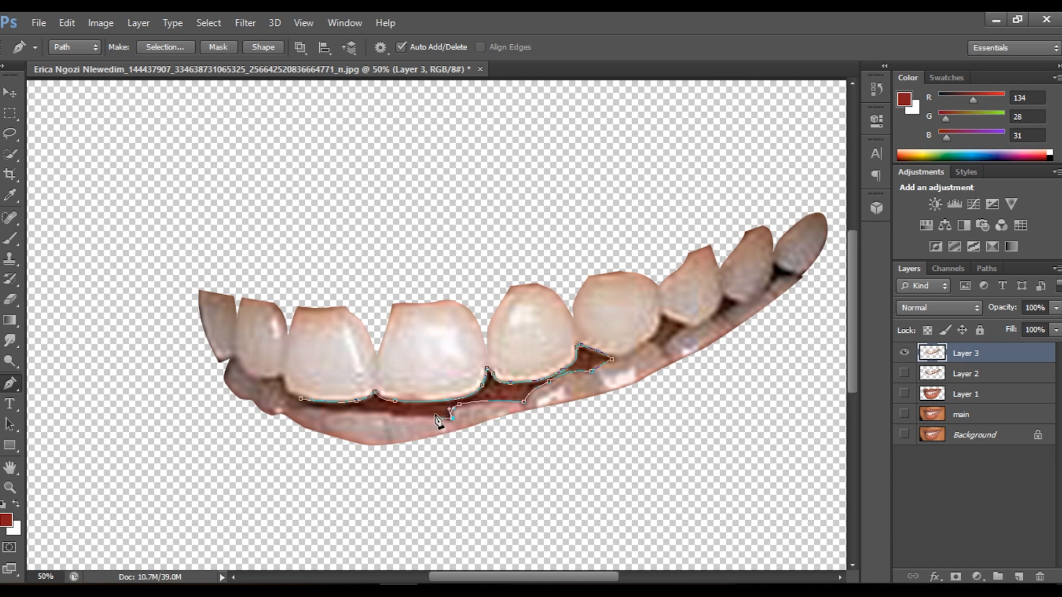
drag(419, 418, 331, 412)
click(305, 404)
key(ctrl+Return)
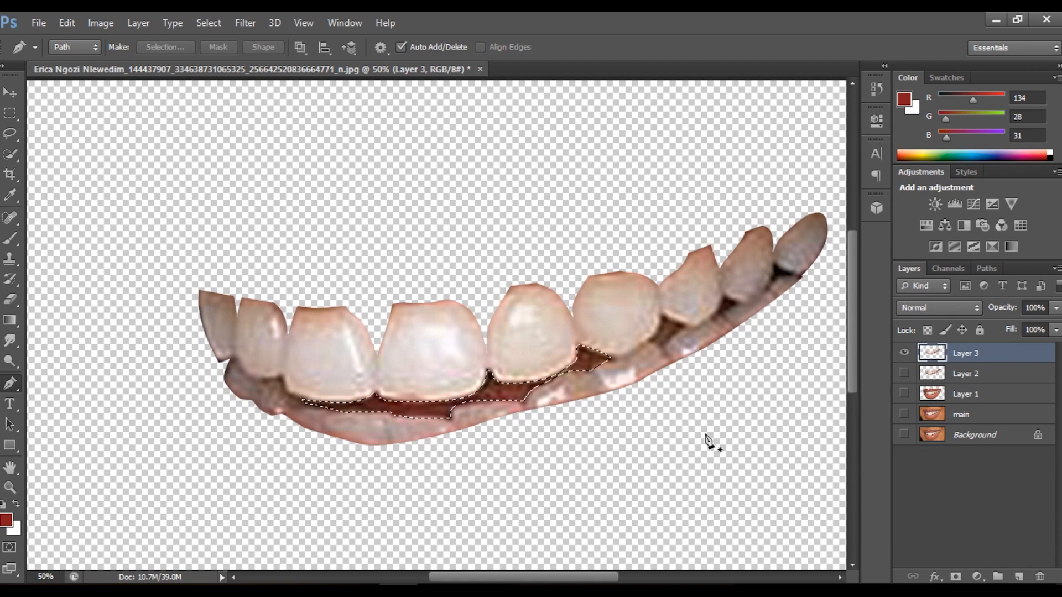
key(Delete)
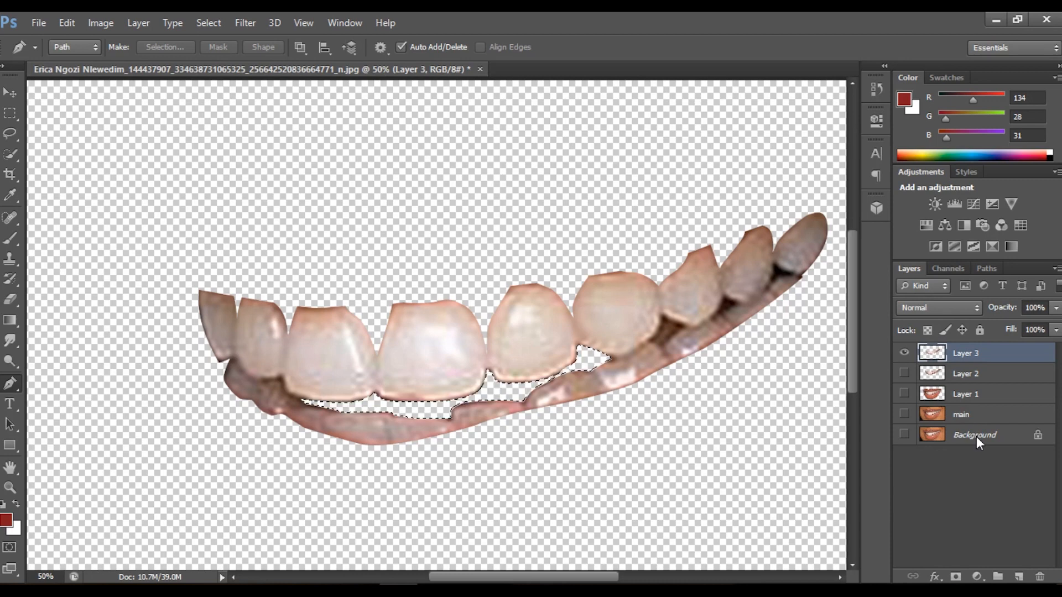
Outline the dark gap below the sixth and seventh upper teeth from the left with a Pen path and delete it.
ctrl+click(655, 344)
ctrl+click(655, 343)
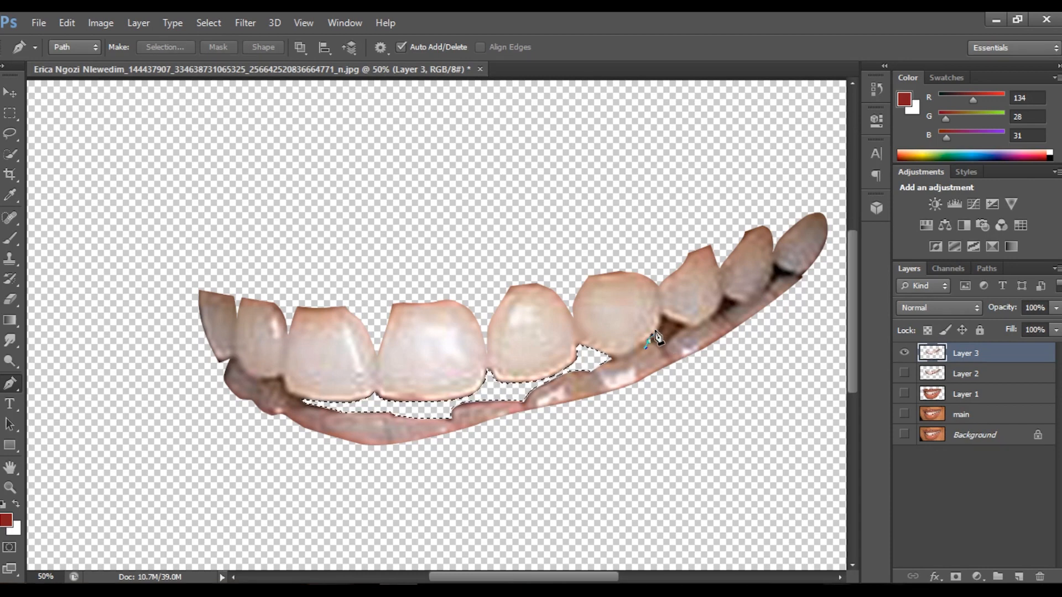
ctrl+click(655, 343)
ctrl+click(654, 346)
ctrl+click(653, 344)
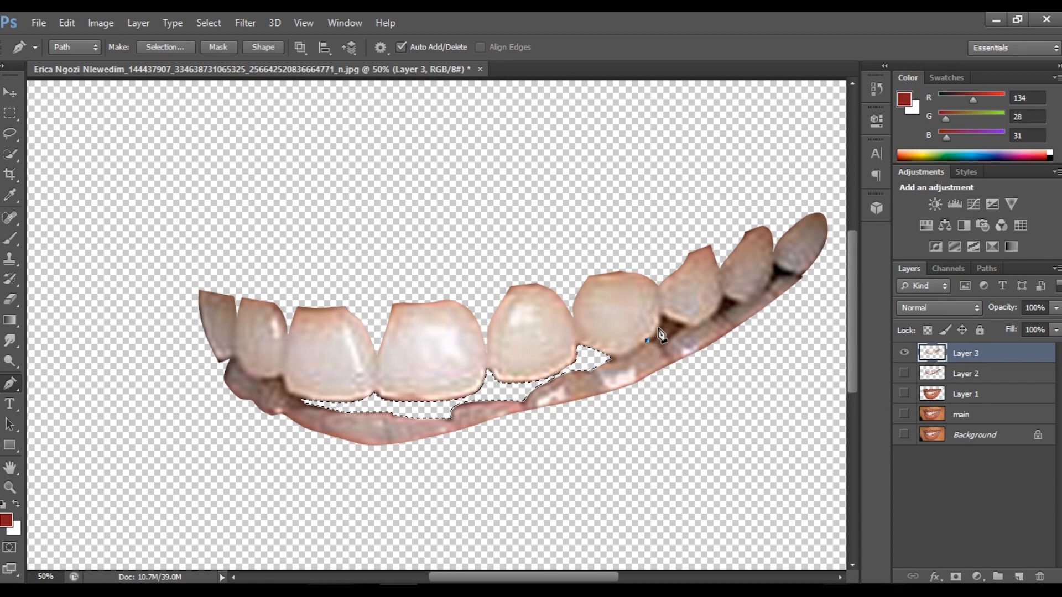
ctrl+click(661, 314)
drag(690, 330, 664, 354)
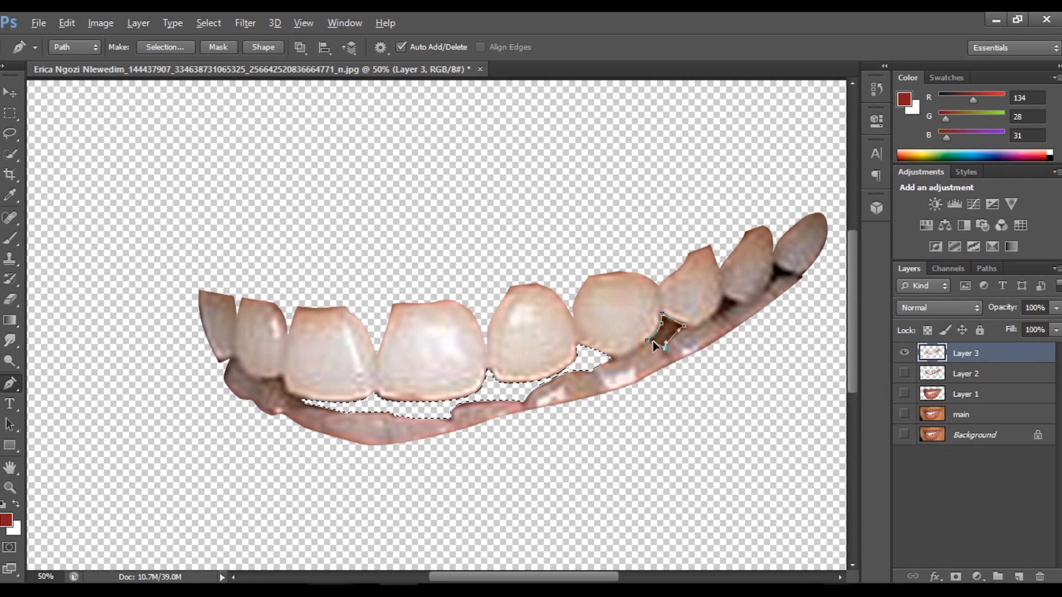
key(ctrl+Return)
key(Delete)
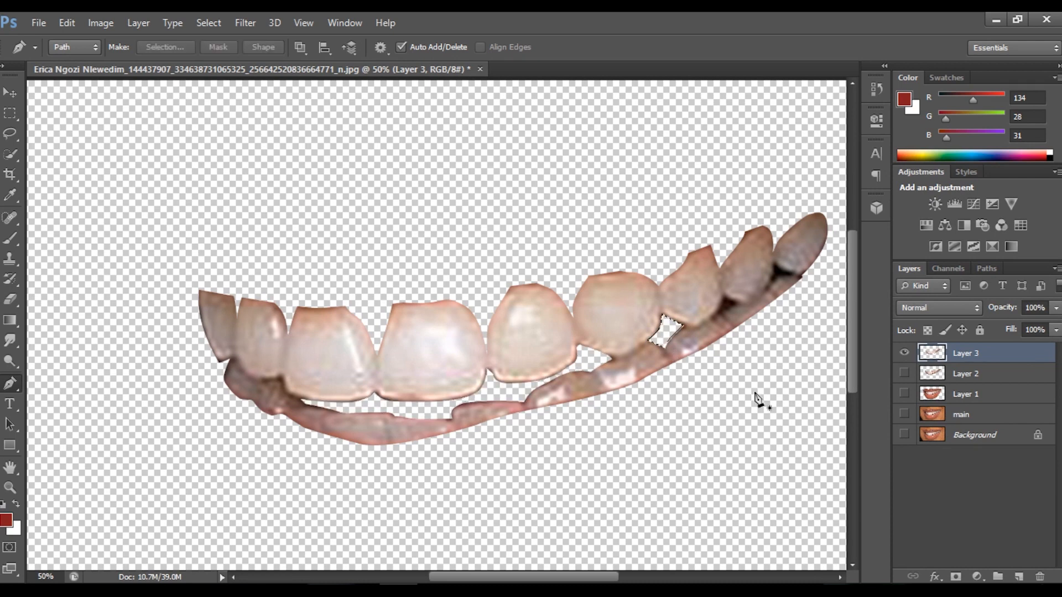
Outline the small dark gap below the seventh and eighth upper teeth from the left and delete it.
drag(711, 315, 724, 292)
click(720, 290)
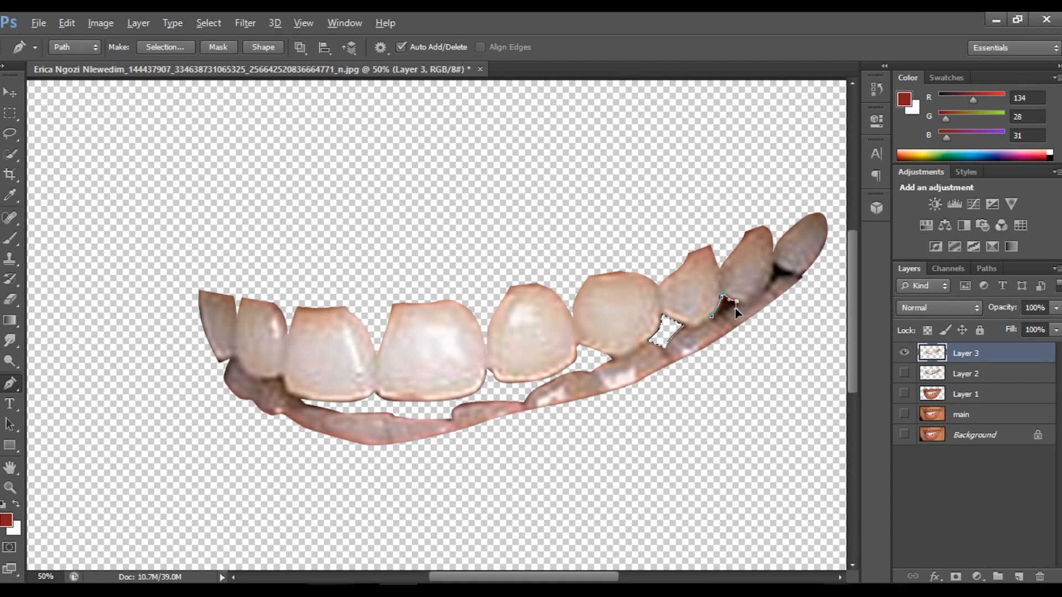
click(710, 322)
key(Delete)
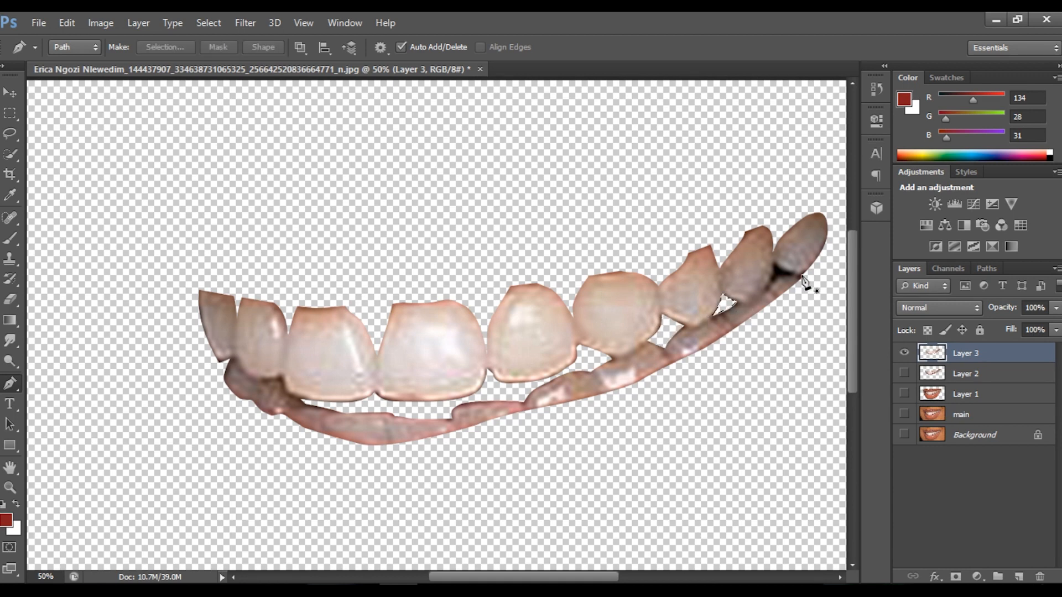
Outline the dark gap between the two rightmost upper teeth and the lower teeth, and delete it.
click(764, 292)
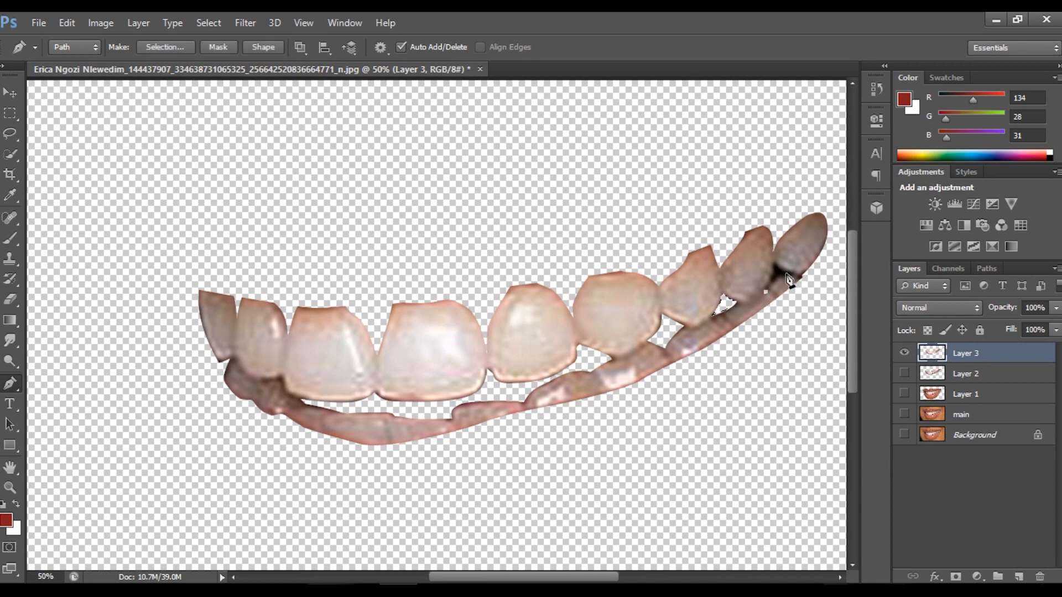
click(785, 276)
drag(794, 280, 792, 275)
click(774, 259)
click(765, 292)
key(ctrl+z)
alt+click(774, 261)
click(766, 291)
key(ctrl+Return)
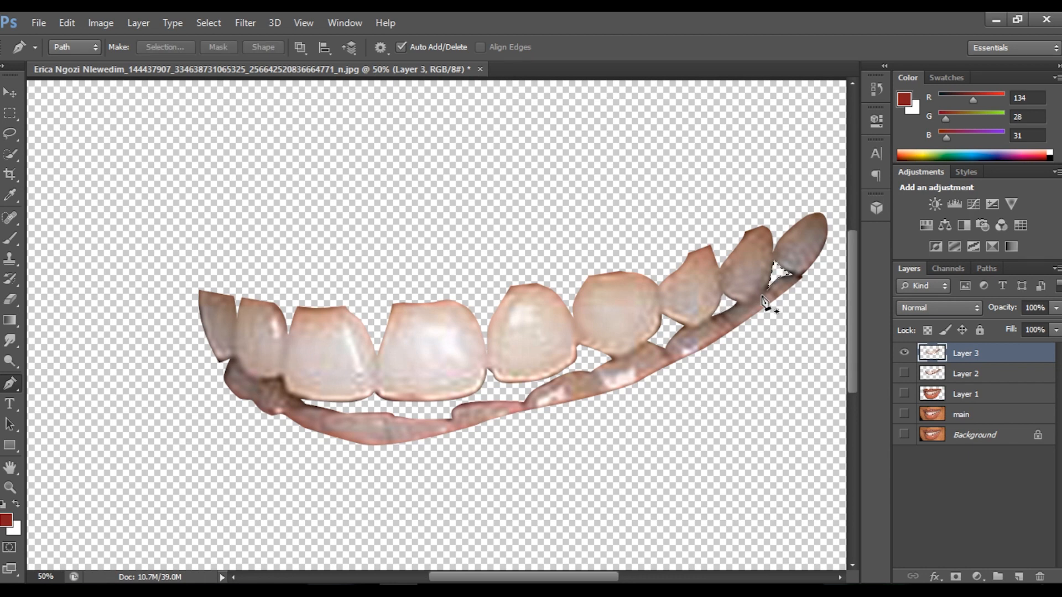
Toggle Layer 1 and Layer 2 to check the cut-out teeth, leaving Layer 1 shown and Layer 2 hidden.
alt+click(773, 283)
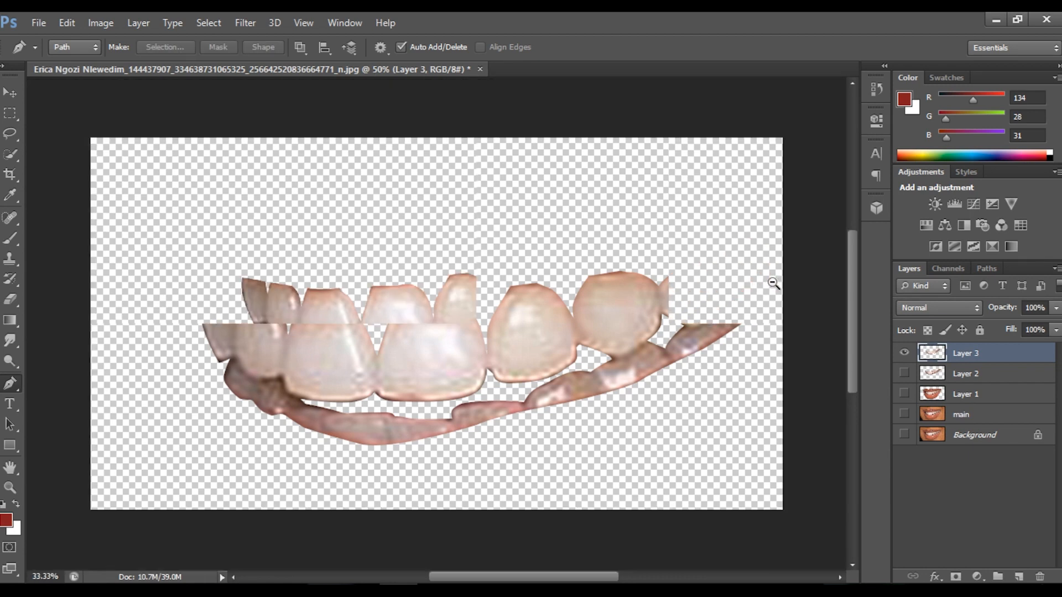
alt+click(772, 281)
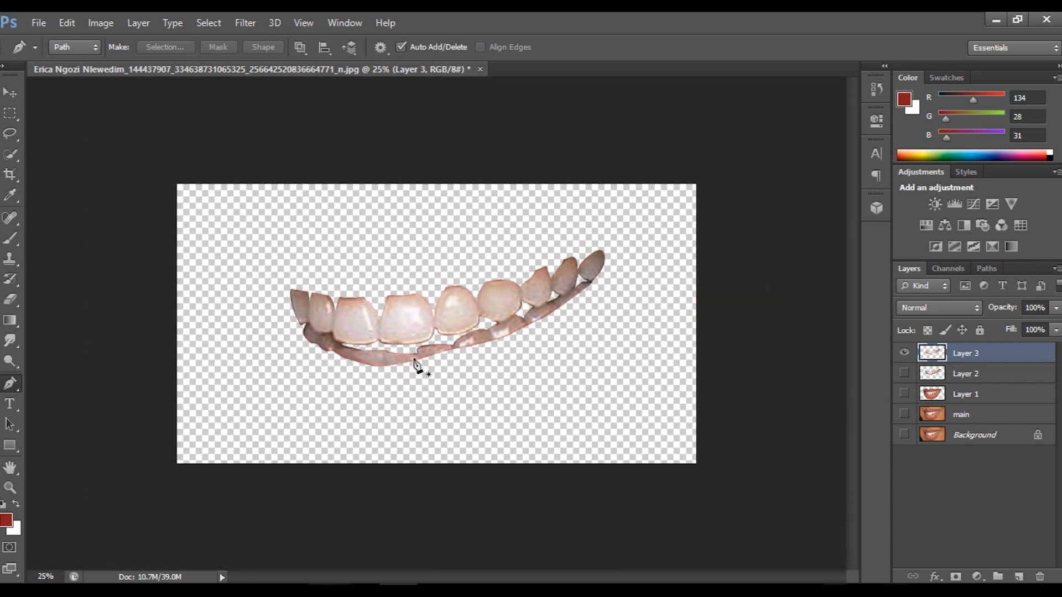
click(905, 375)
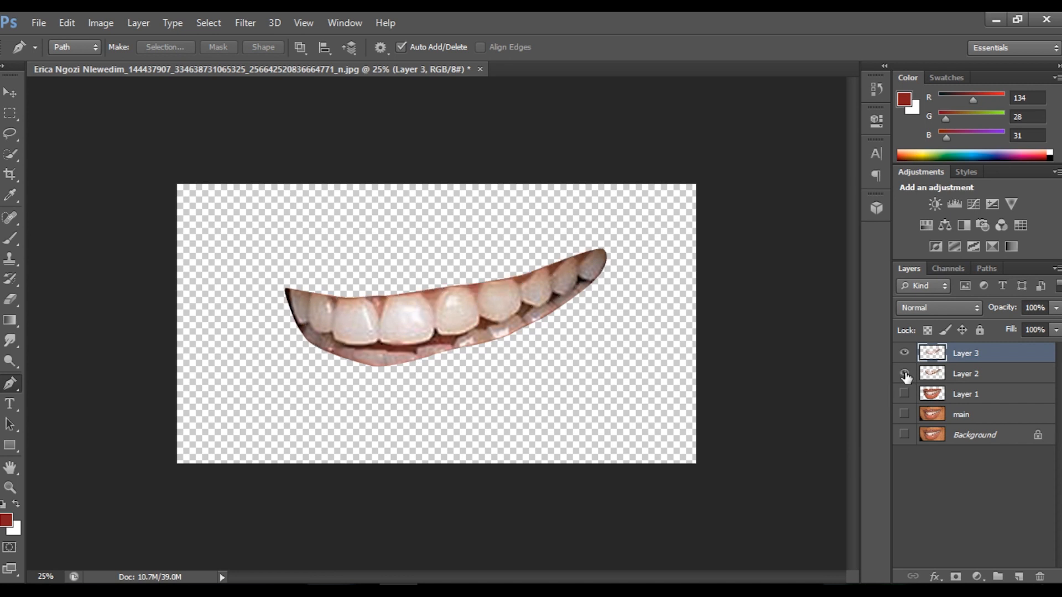
click(905, 394)
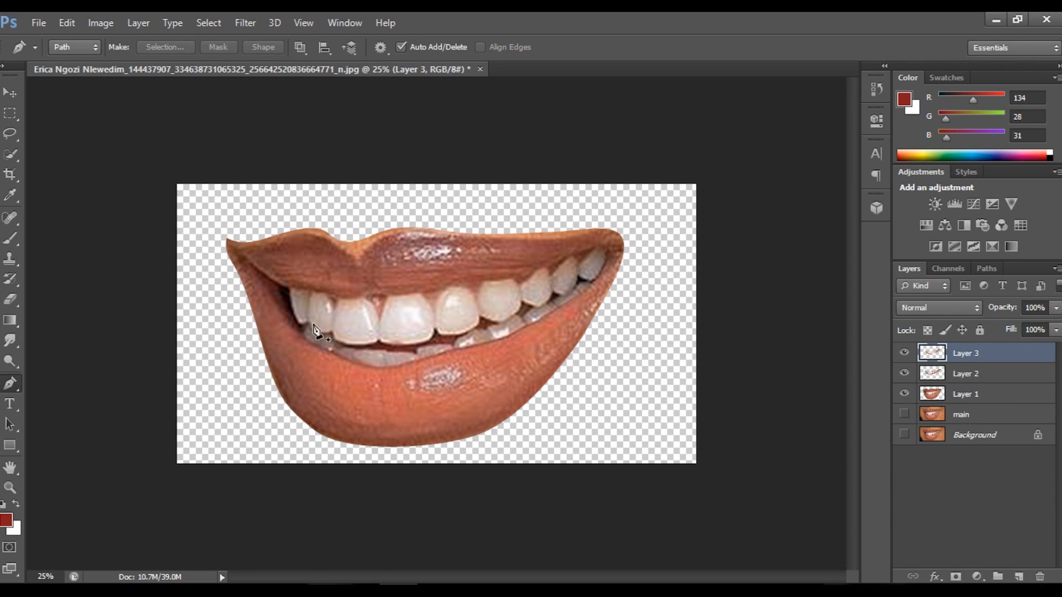
key(v)
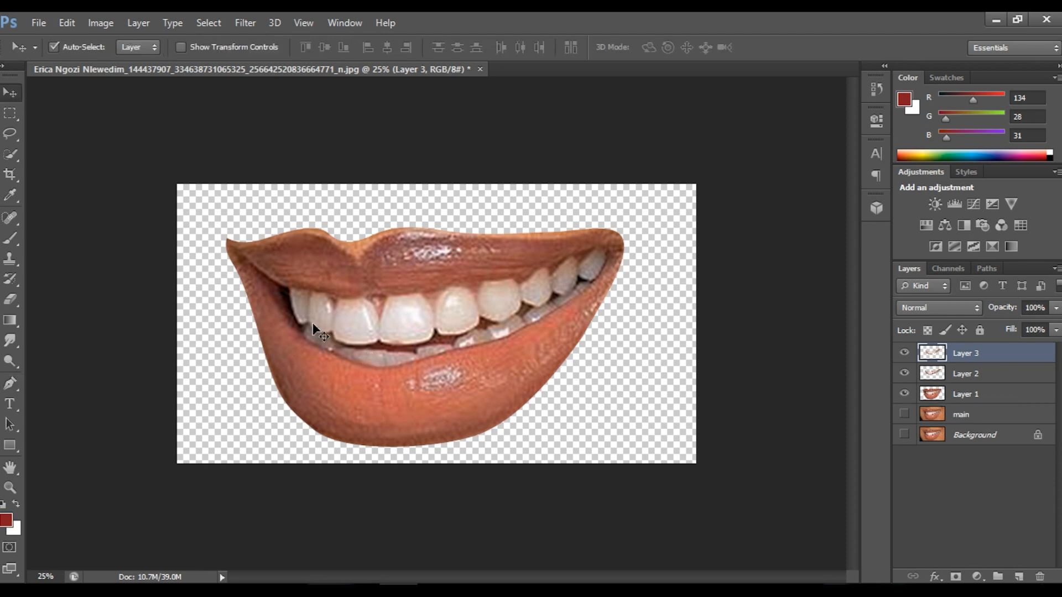
click(904, 394)
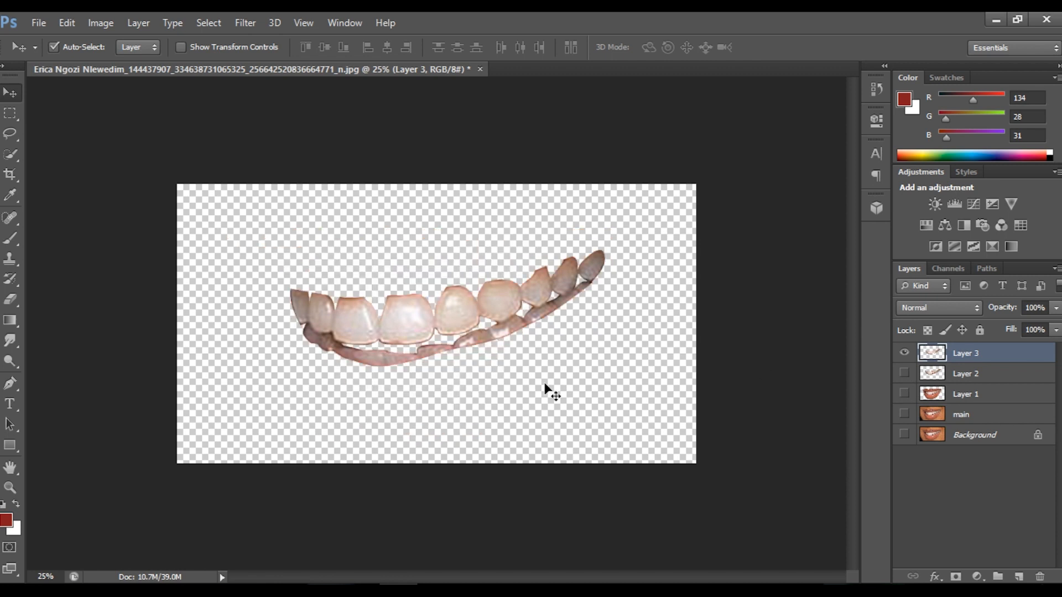
click(904, 394)
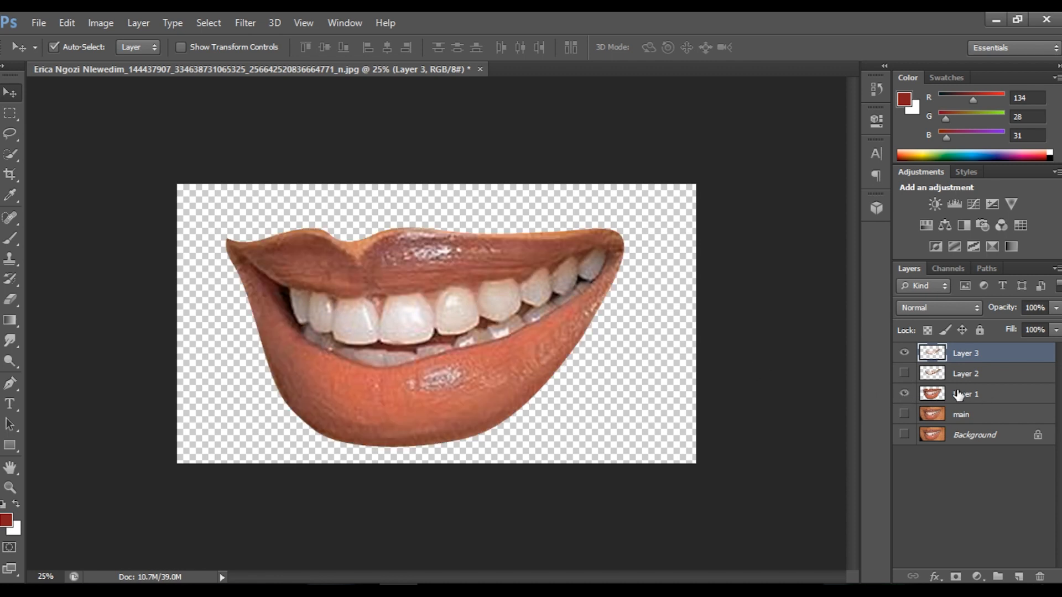
Duplicate Layer 1 and hide the original, leaving the duplicate shown.
click(953, 399)
key(ctrl+j)
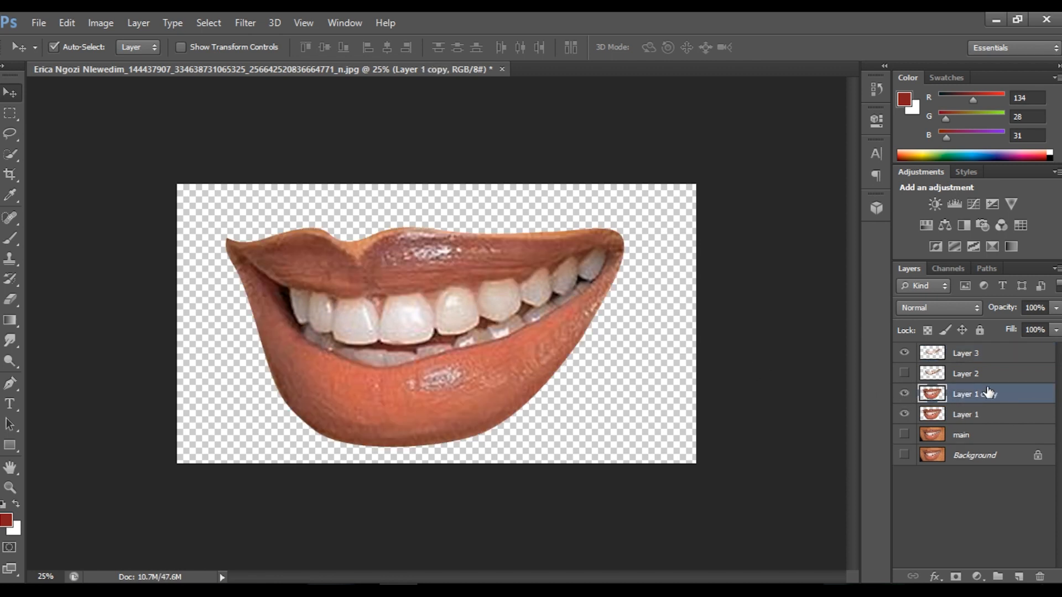
click(904, 414)
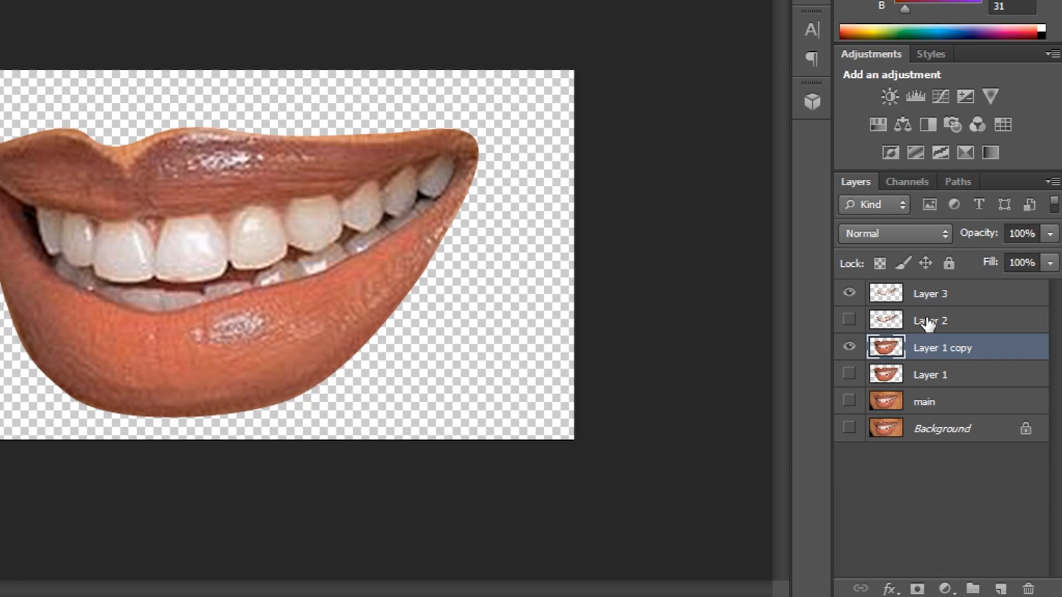
Rename Layer 2 as "inner mouth" and Layer 3 as "teeth".
double_click(963, 373)
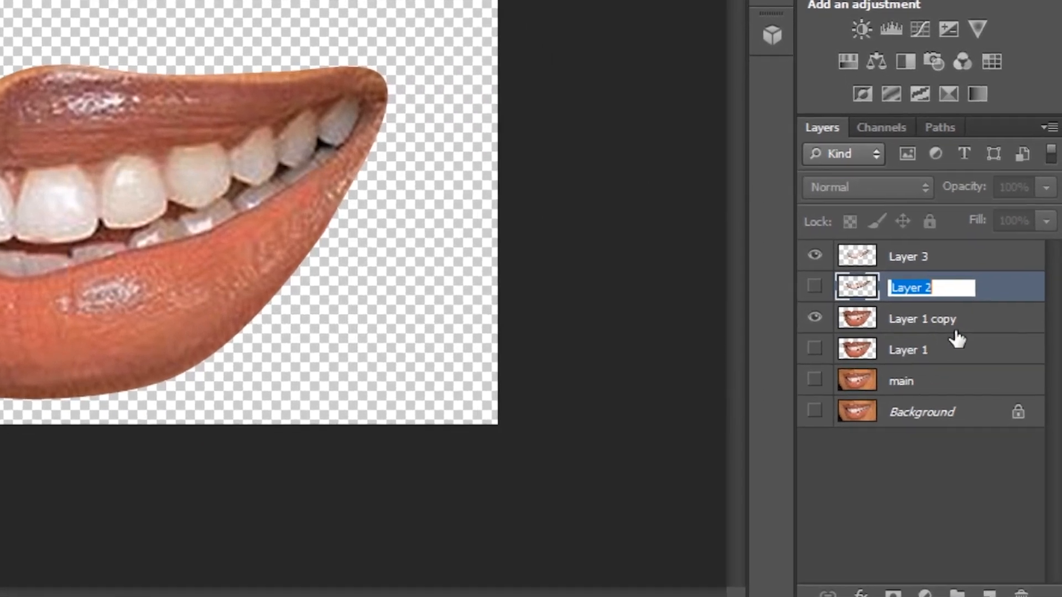
text(inner )
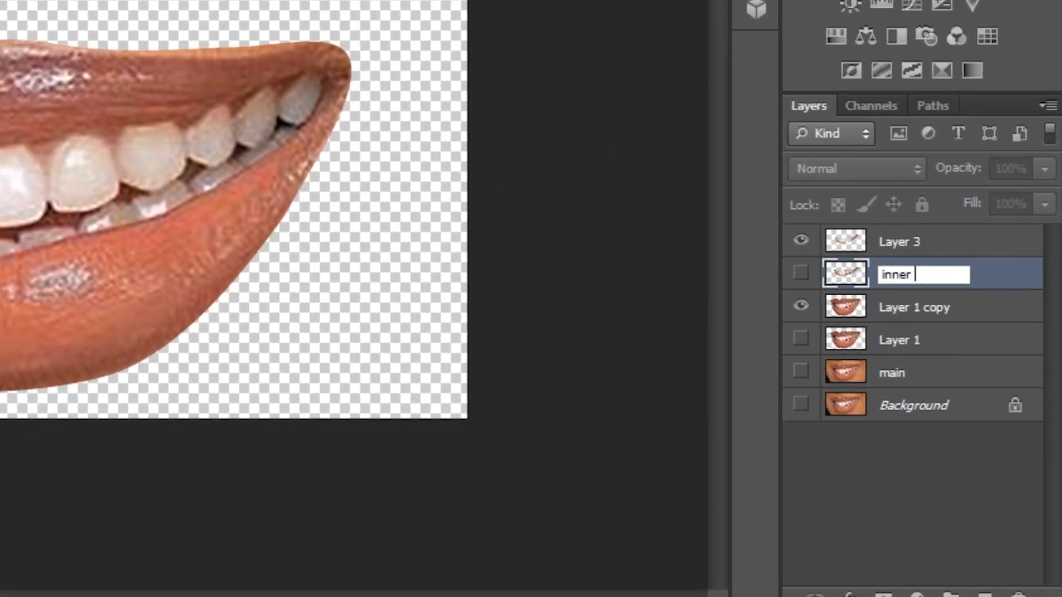
text(mouth)
double_click(893, 241)
text(t)
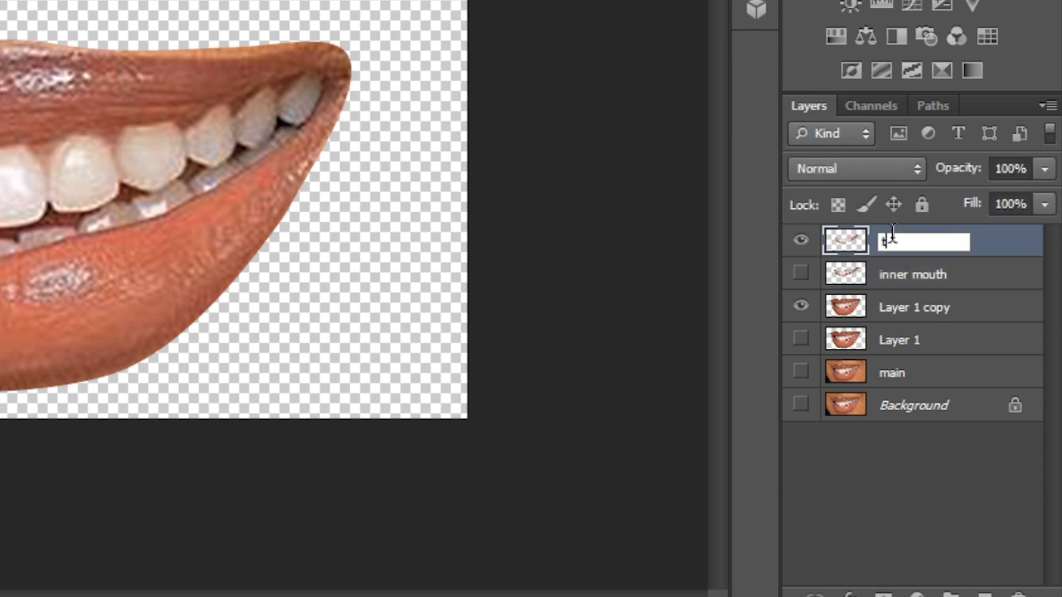
text(eeth)
key(Return)
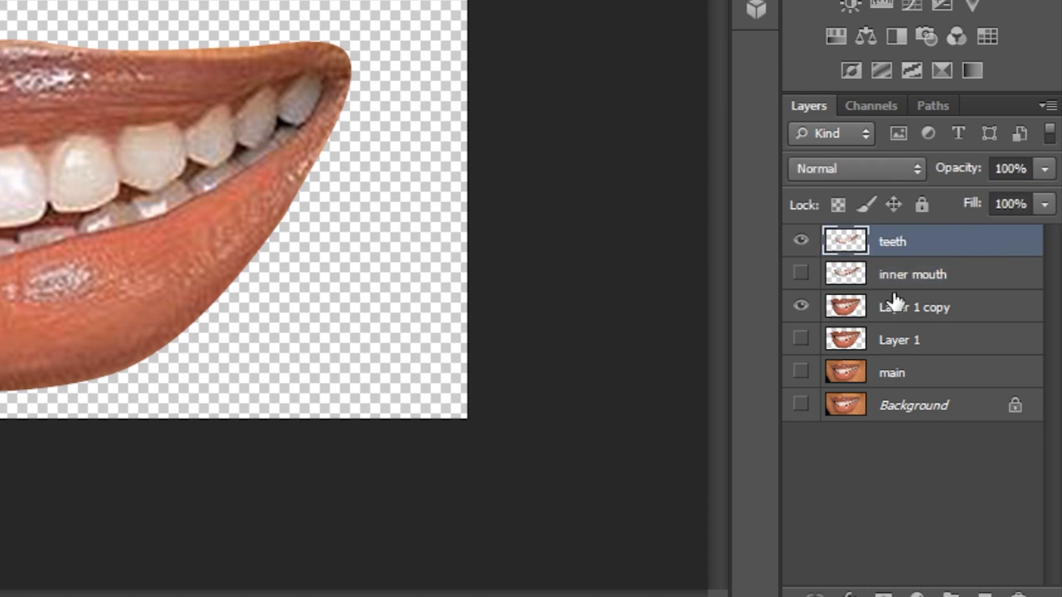
Rename the duplicate of Layer 1 as "lip" and the original Layer 1 as "base layer".
double_click(898, 308)
text(l)
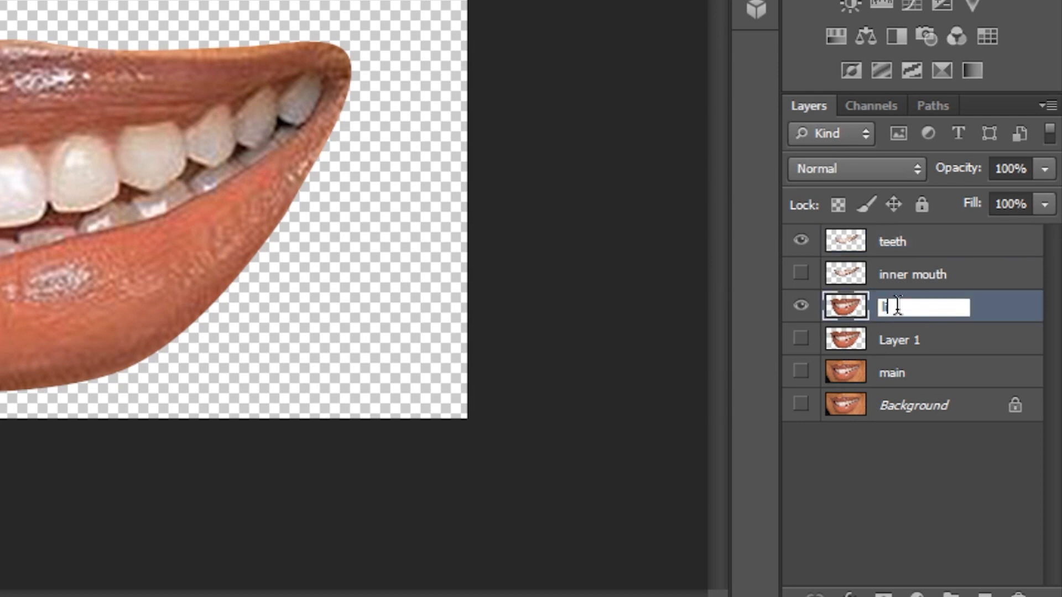
text(ip)
double_click(907, 334)
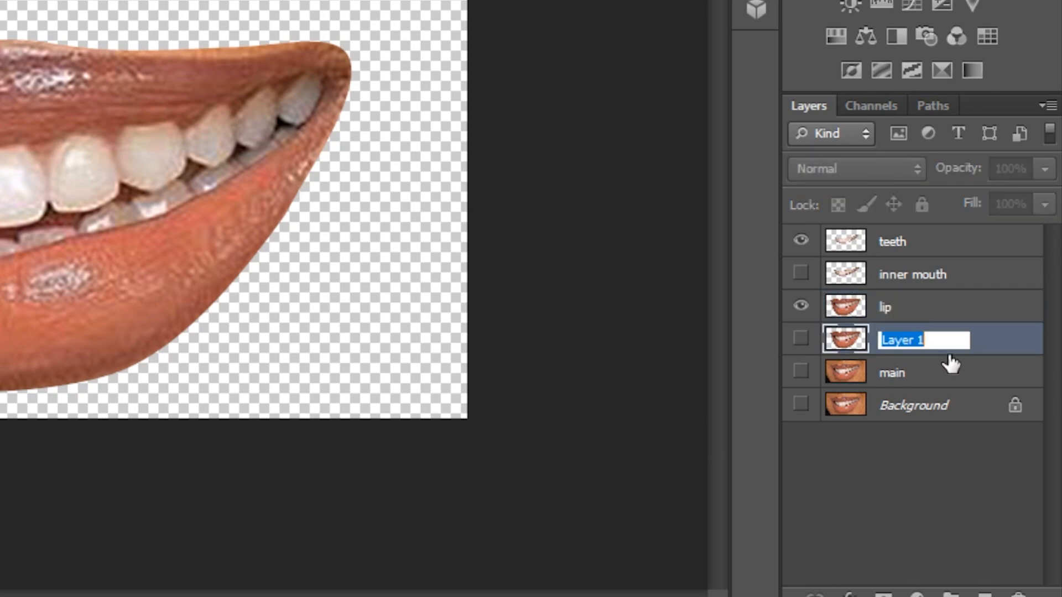
text(base layer)
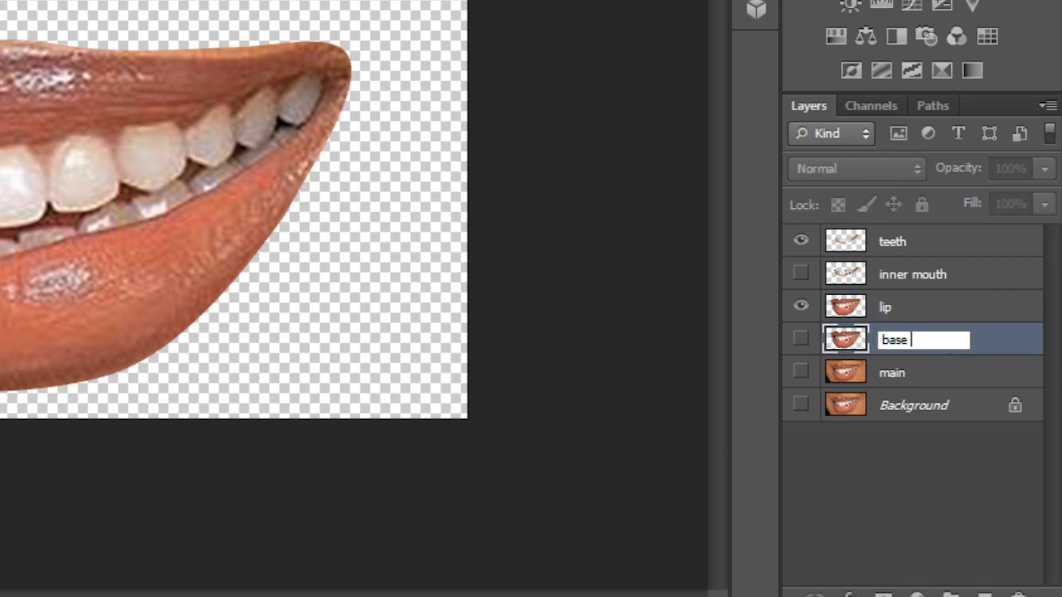
Delete the inner mouth area from the lip layer using the inner mouth layer's outline as the selection, and deselect.
click(894, 303)
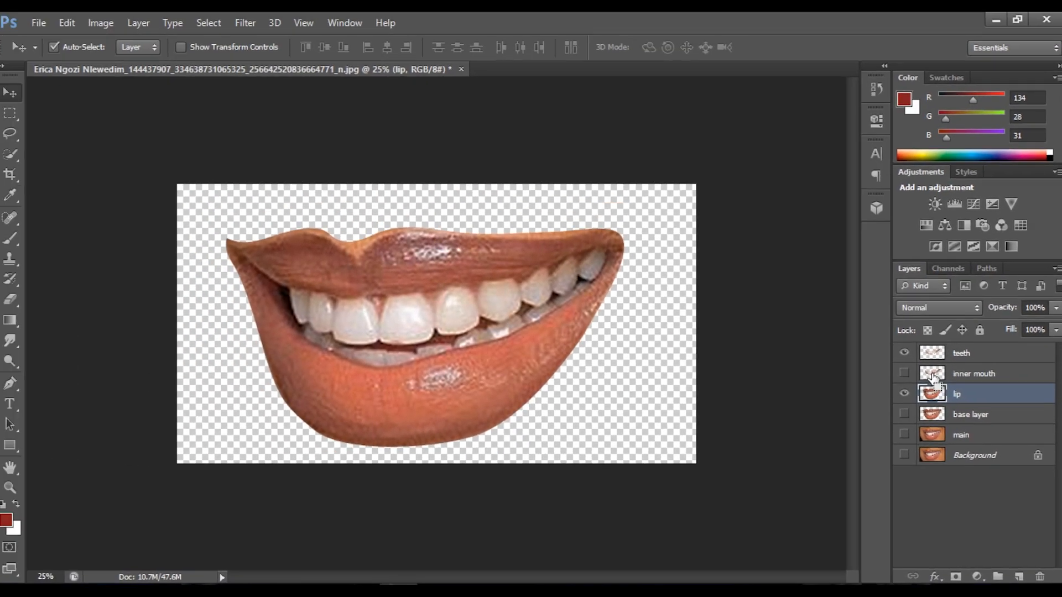
ctrl+click(934, 376)
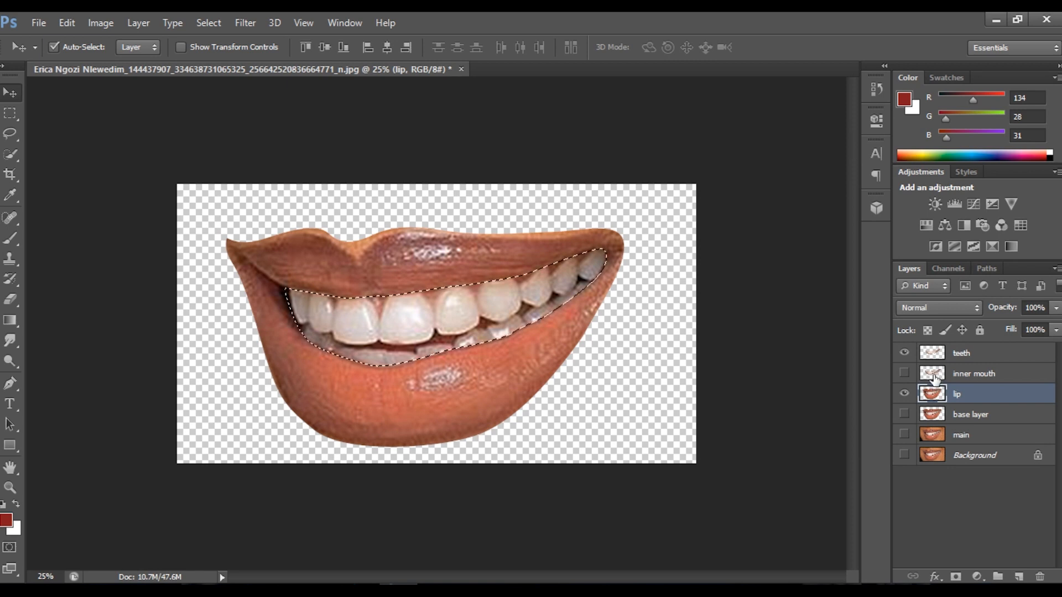
key(ctrl+d)
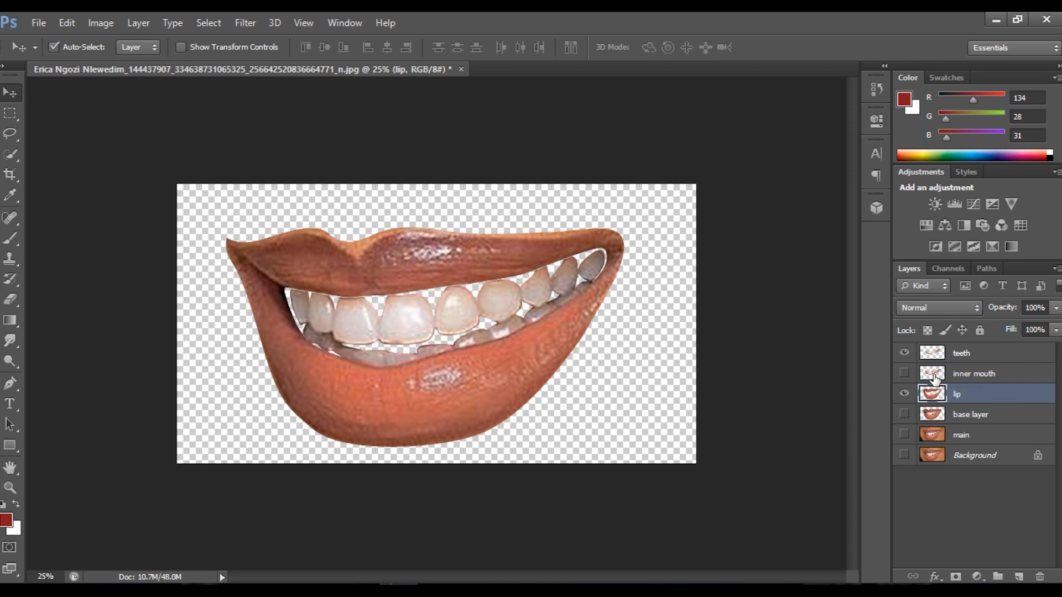
Hide the teeth layer and show the inner mouth layer together with the lip layer.
click(904, 353)
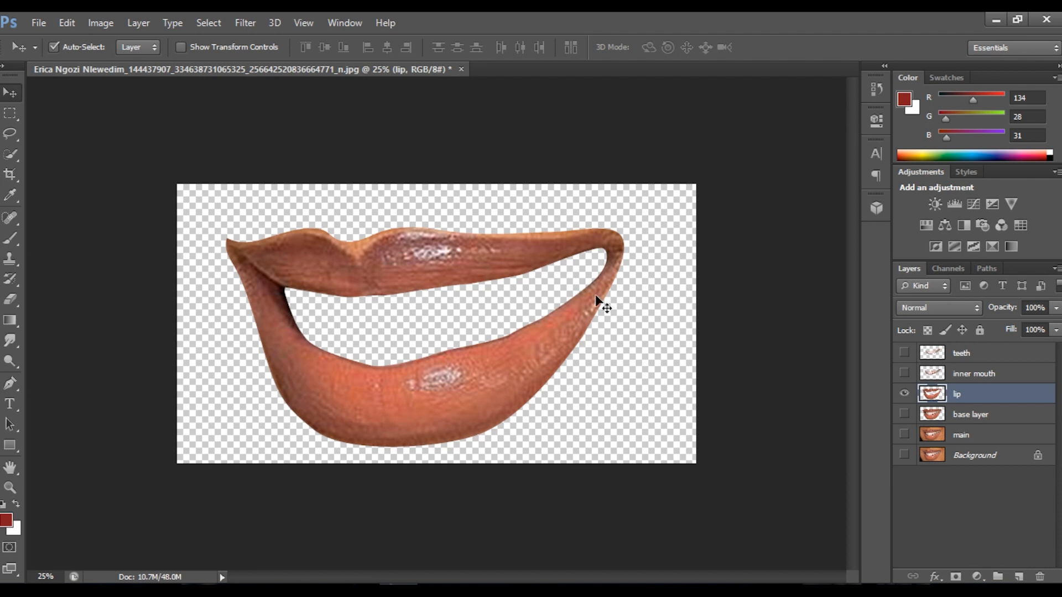
click(904, 374)
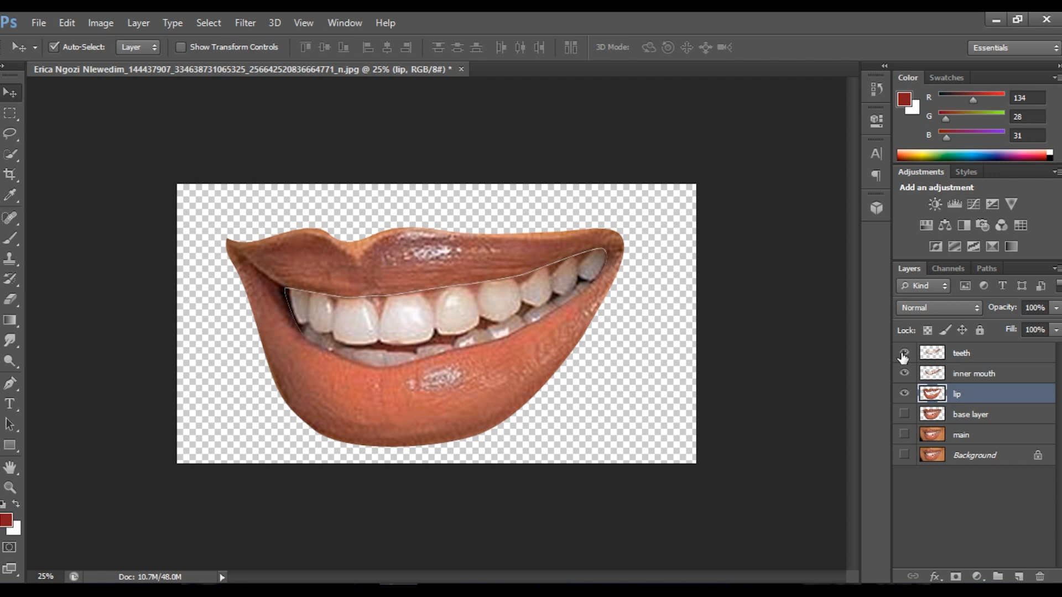
click(903, 355)
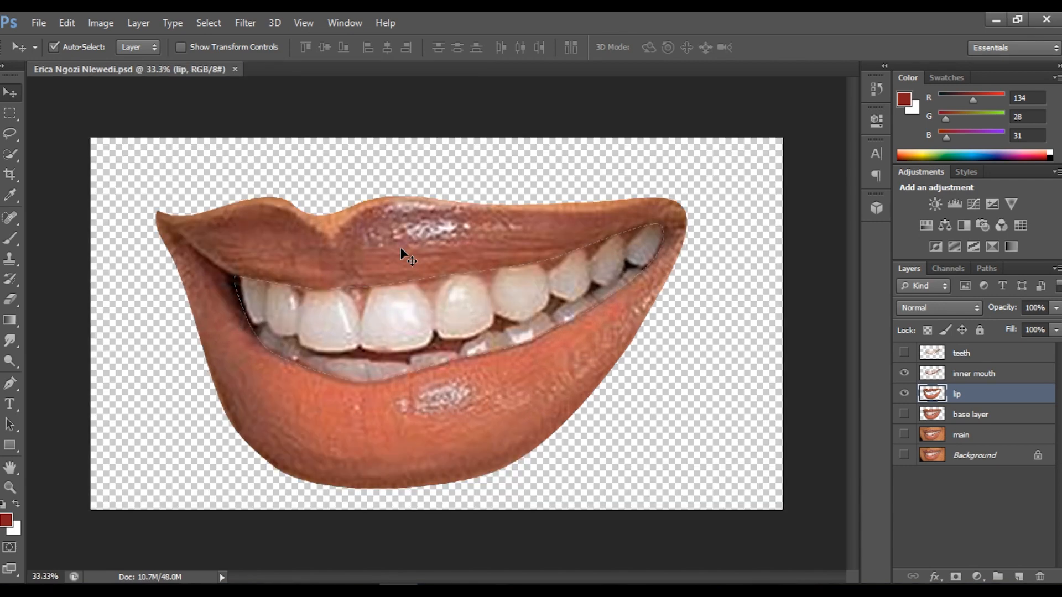
Start the Oil Paint filter on the lip layer and set Shine to 0.25.
click(245, 23)
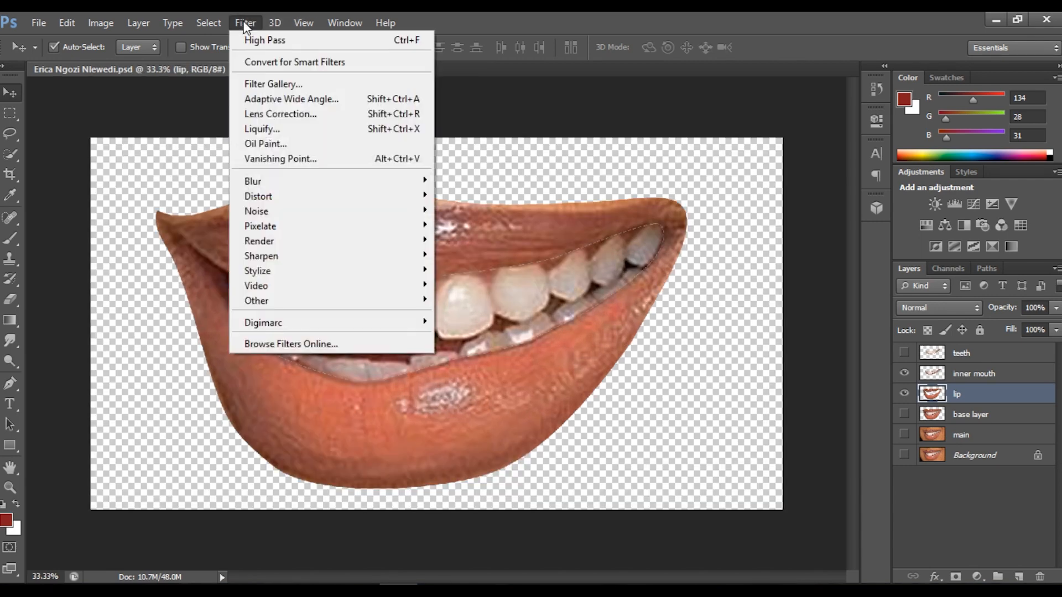
click(280, 145)
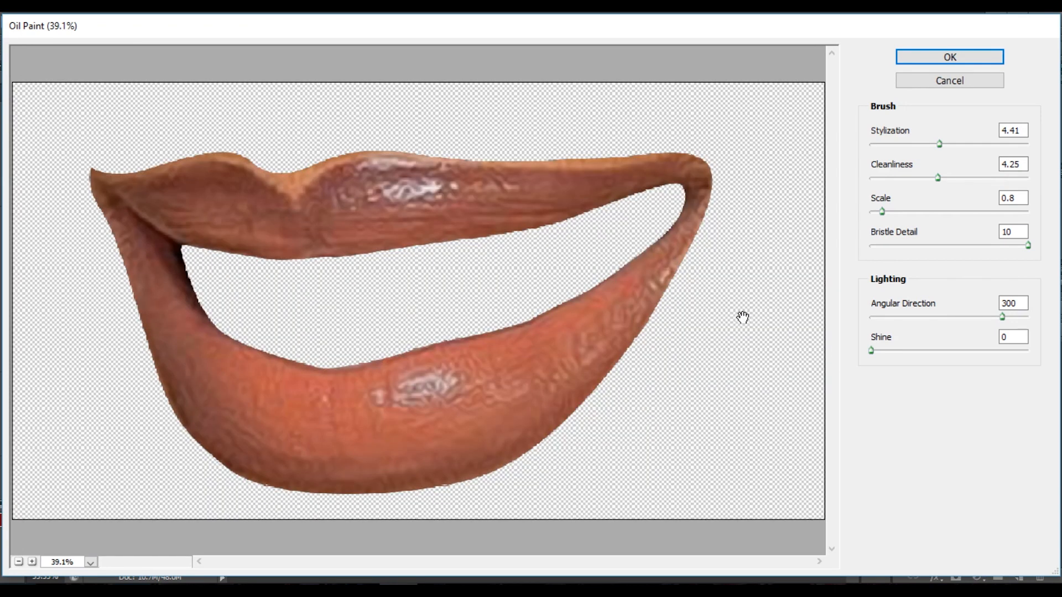
alt+click(640, 309)
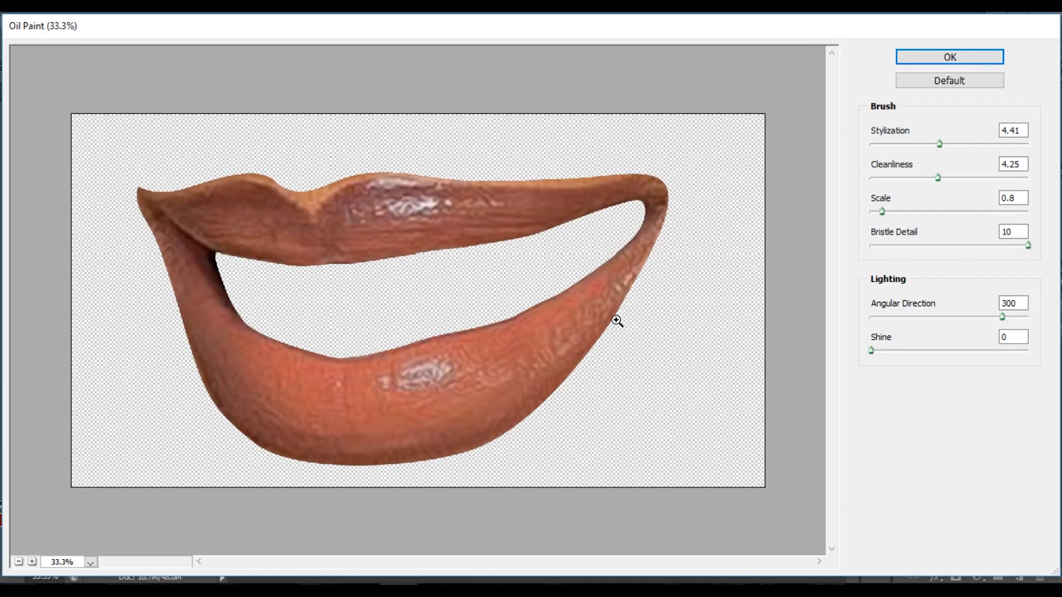
mouse_move(871, 351)
mouse_down()
mouse_move(914, 352)
mouse_move(939, 367)
mouse_up()
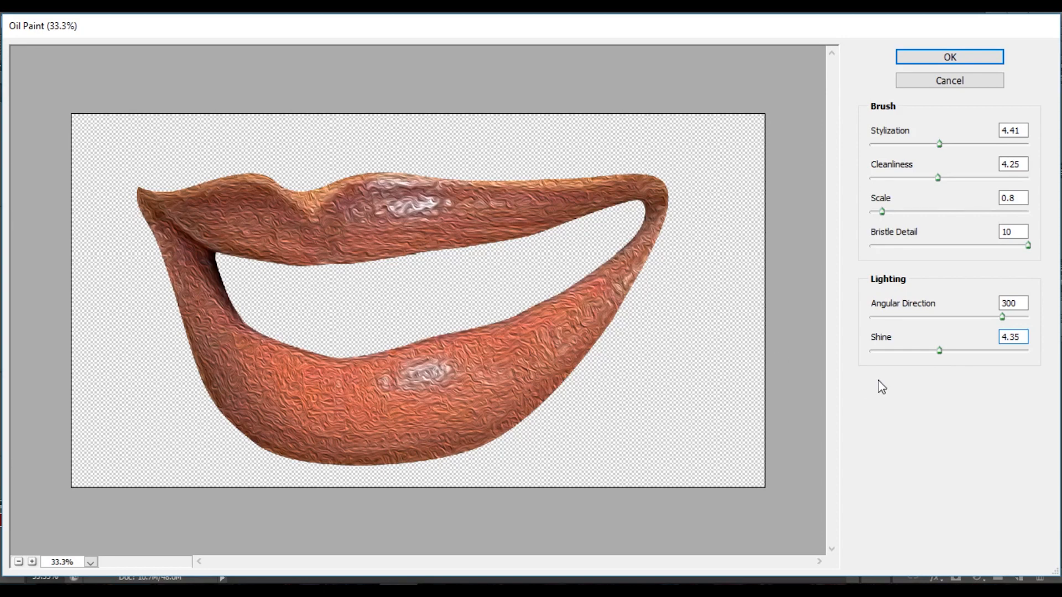
drag(908, 350, 876, 356)
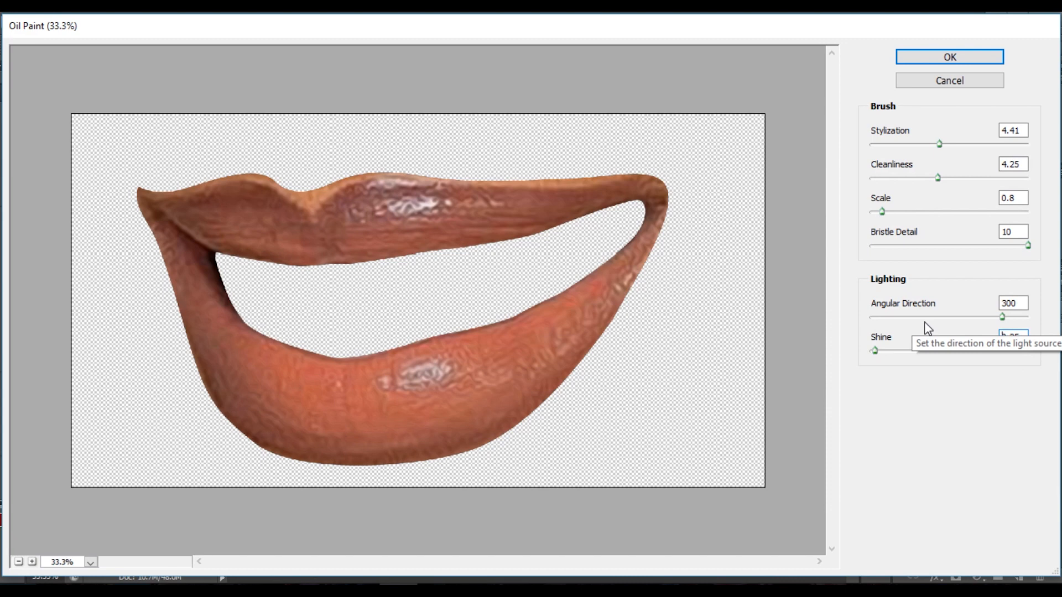
Set the lip layer's Oil Paint Stylization to 4.21 and Cleanliness to 5, and apply the filter.
mouse_move(938, 178)
mouse_down()
mouse_move(880, 178)
mouse_move(924, 185)
mouse_up()
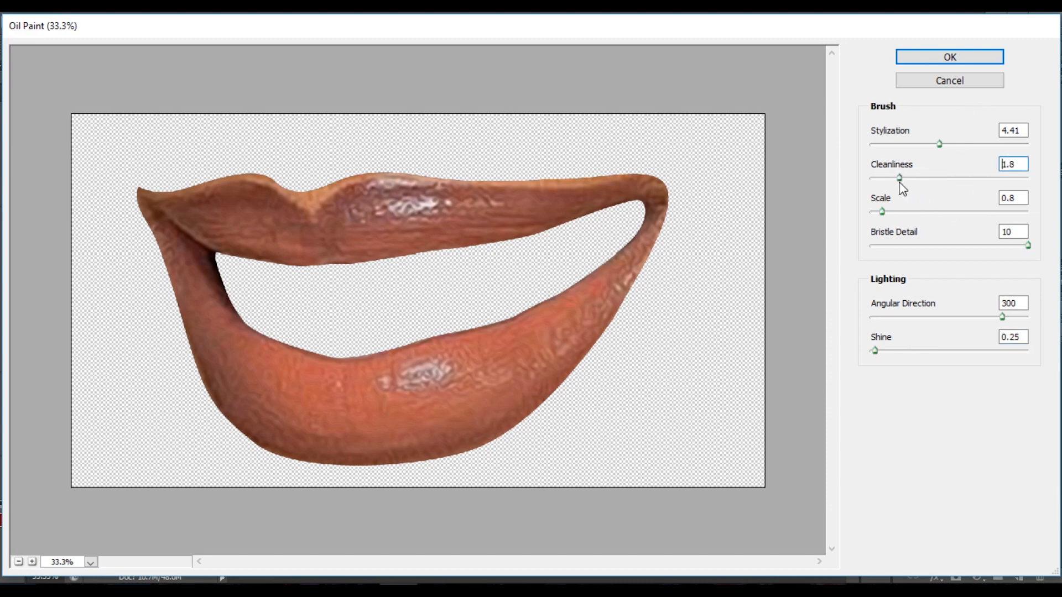
drag(947, 144, 1013, 142)
drag(1011, 136, 1022, 141)
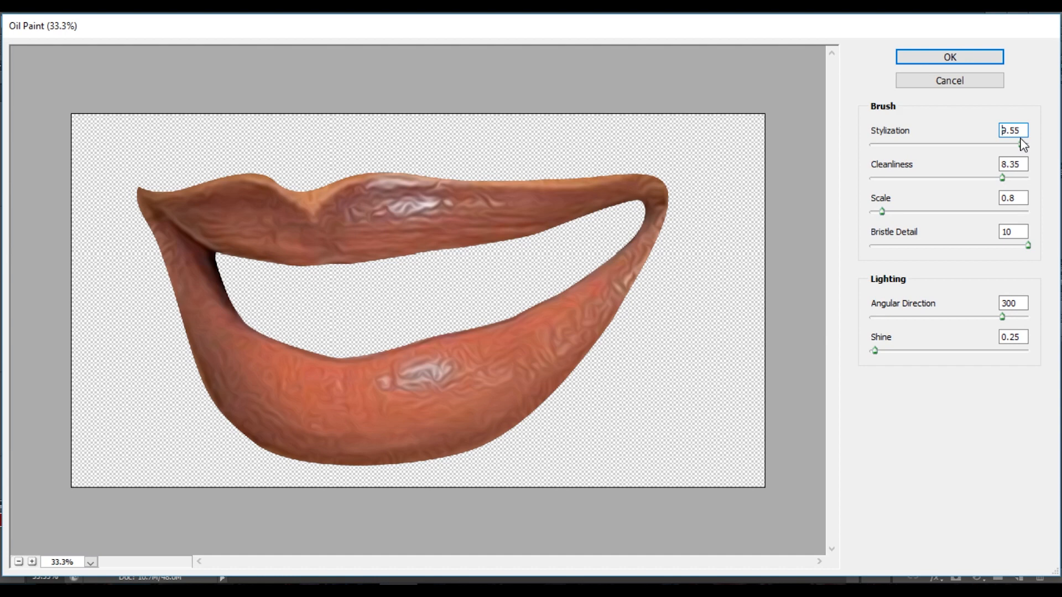
drag(1024, 144, 934, 147)
drag(1001, 178, 949, 191)
drag(933, 144, 939, 145)
click(939, 53)
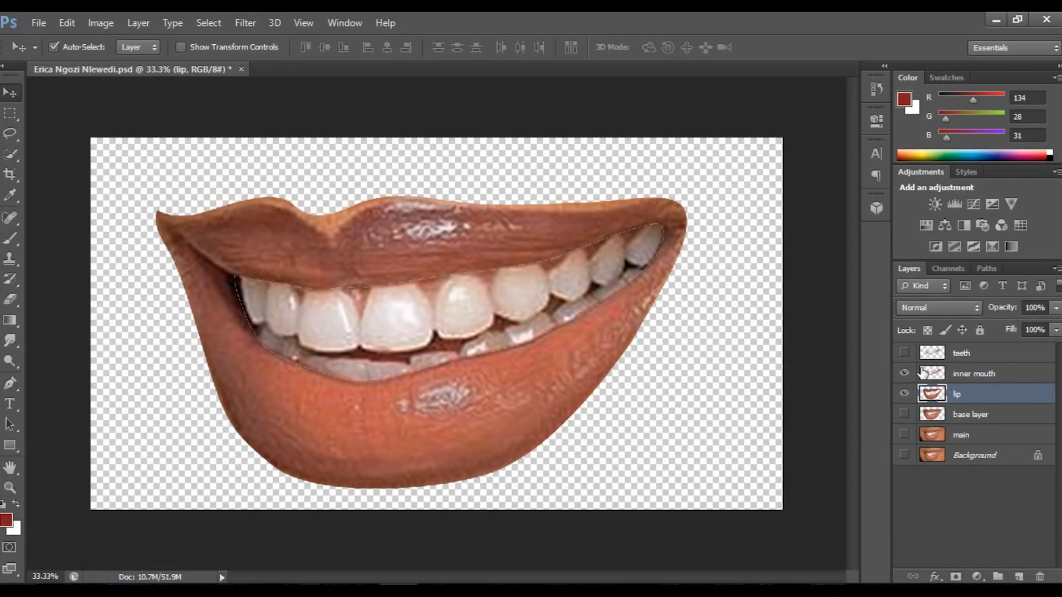
Toggle the visibility of the lip and base layers to compare the oil-painted lips with the original.
click(904, 394)
click(904, 395)
click(904, 413)
Duplicate the inner mouth layer and save the document.
click(975, 375)
drag(976, 376, 1018, 576)
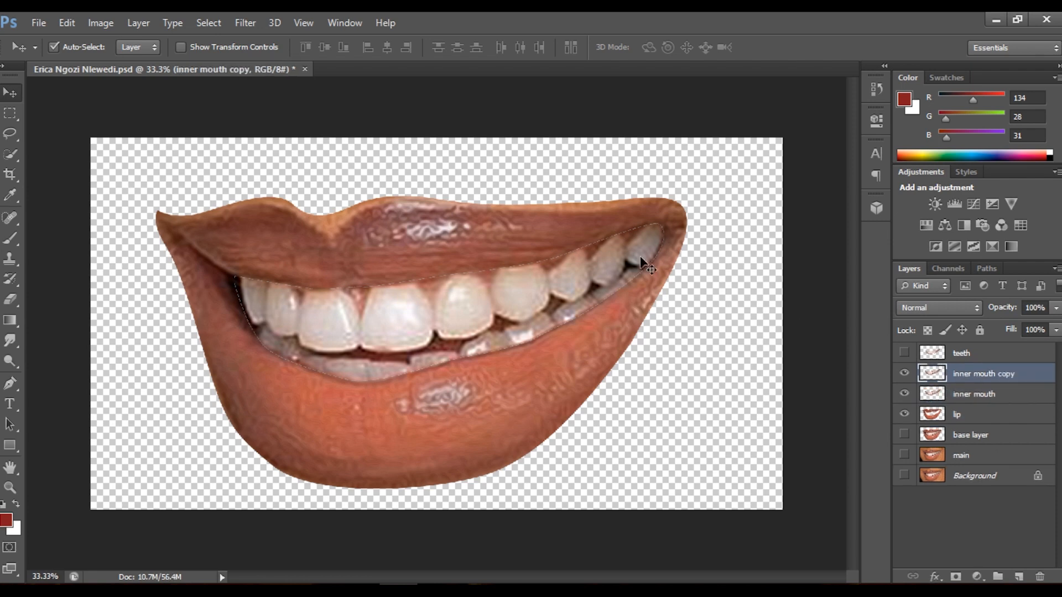
key(ctrl+s)
Apply Oil Paint to the duplicated inner mouth layer with Stylization 5.99 and Shine 0.45.
click(246, 22)
click(282, 144)
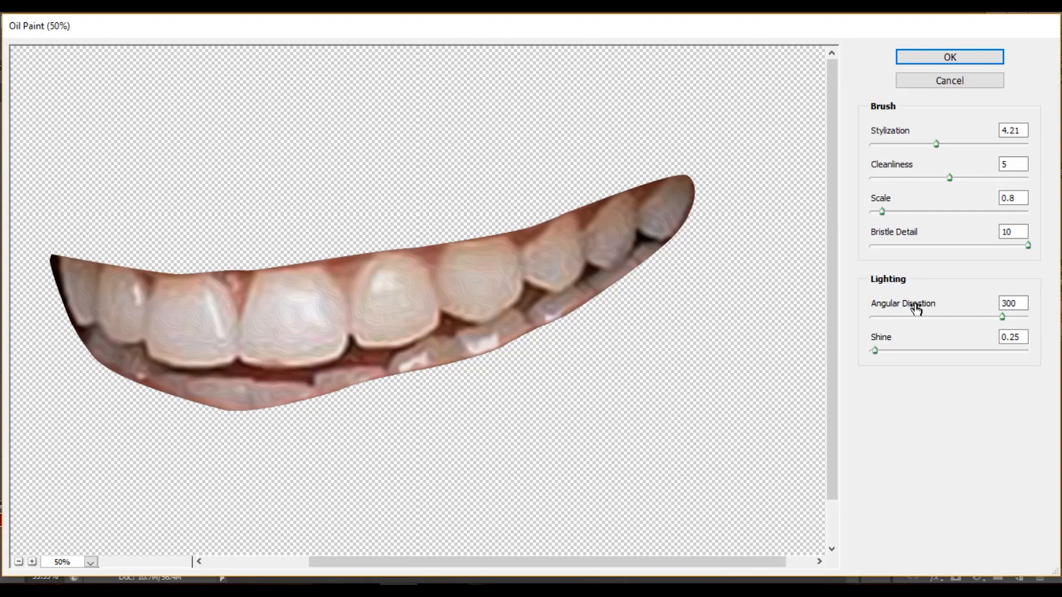
click(878, 352)
click(963, 144)
click(922, 53)
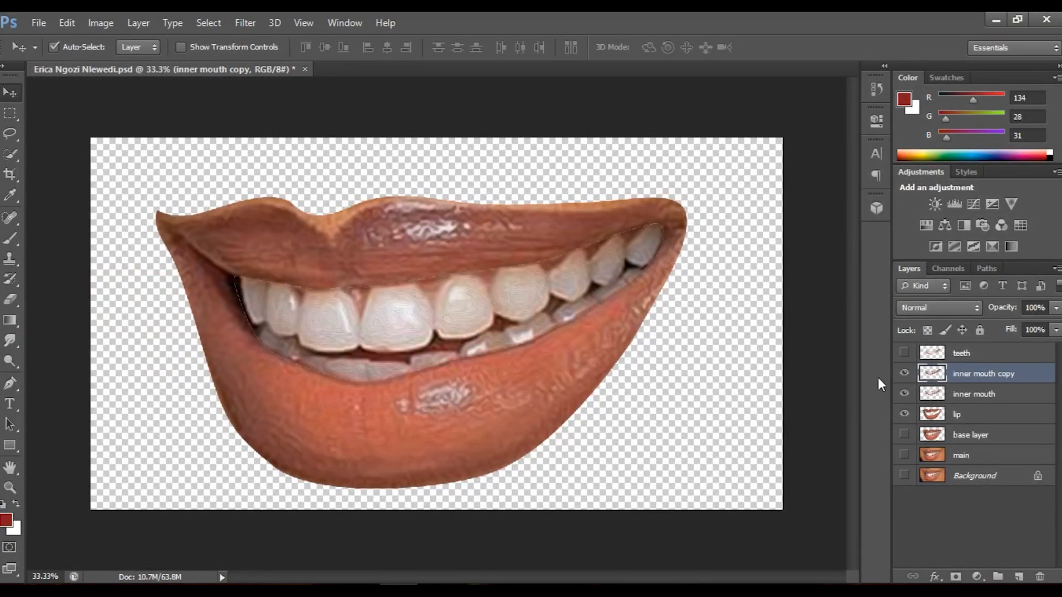
Show the teeth layer, save the document and duplicate that layer.
click(905, 353)
click(940, 354)
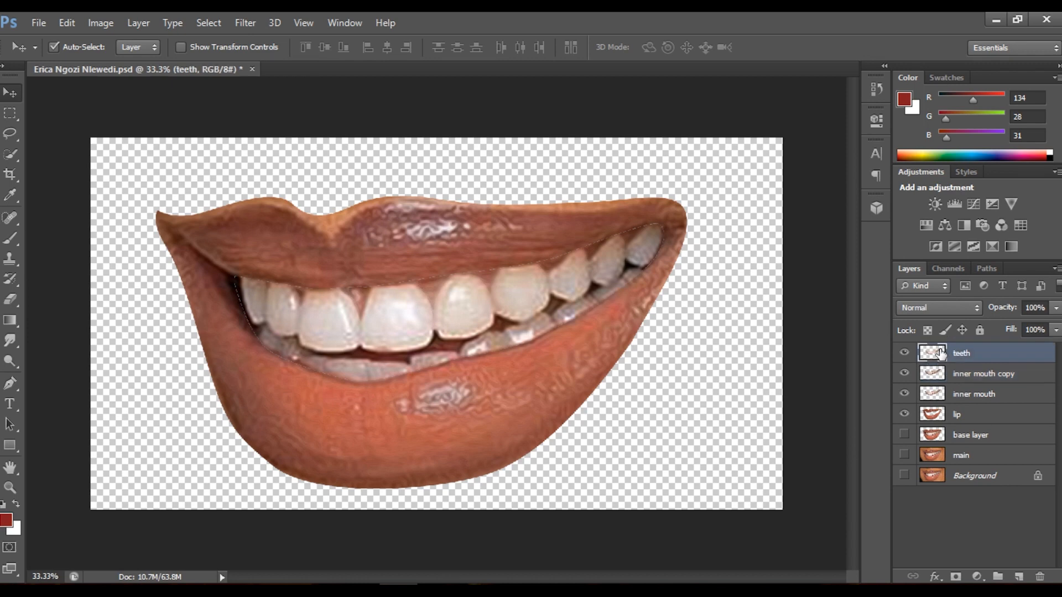
key(ctrl+s)
key(ctrl+j)
Apply Oil Paint to the duplicated teeth layer with Shine 0 and a higher Cleanliness.
click(243, 20)
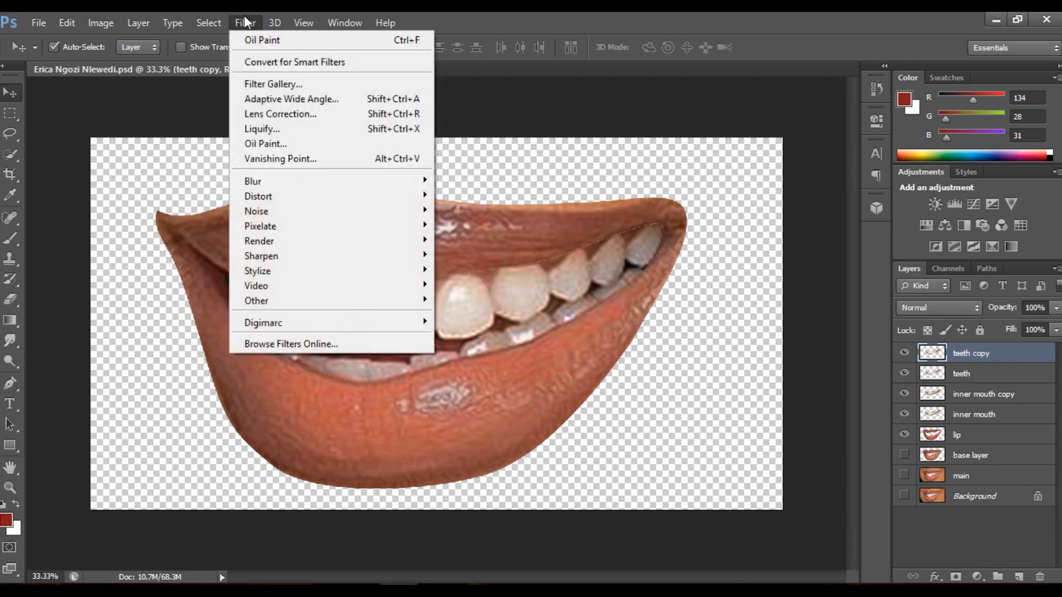
click(267, 144)
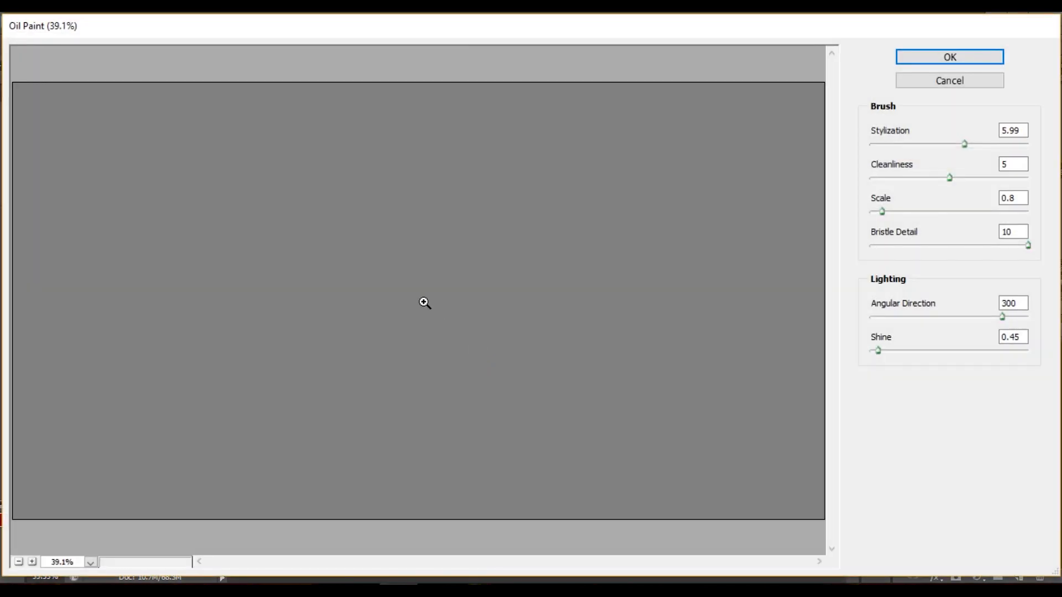
ctrl+click(424, 303)
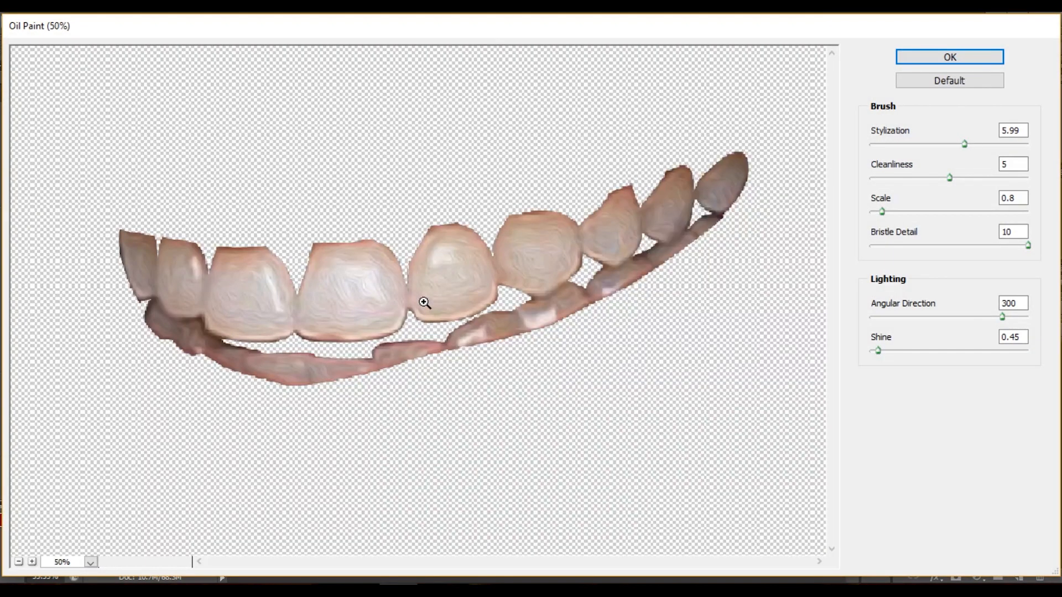
ctrl+click(501, 249)
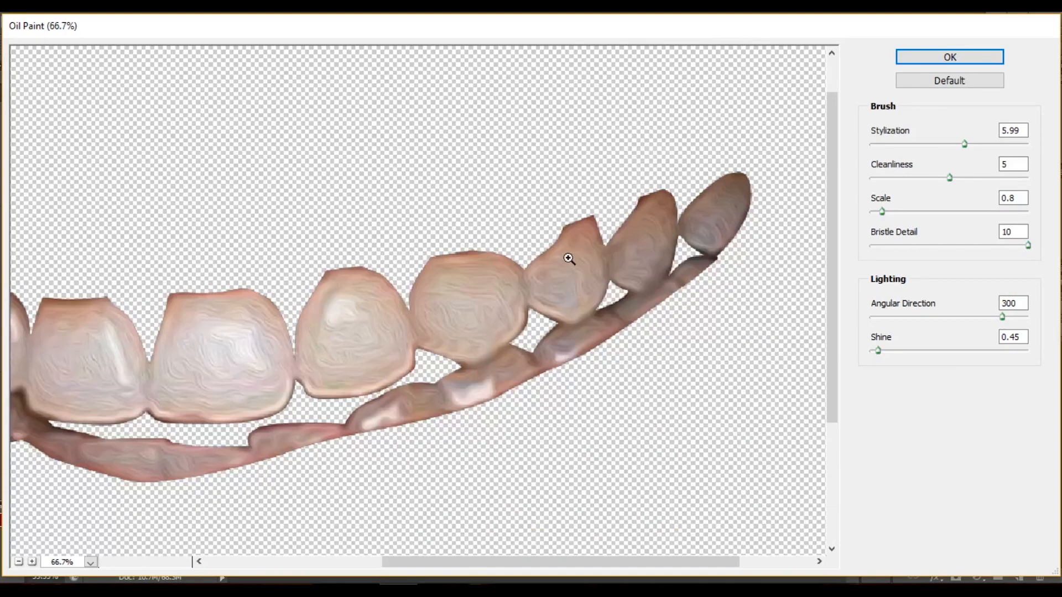
ctrl+click(437, 308)
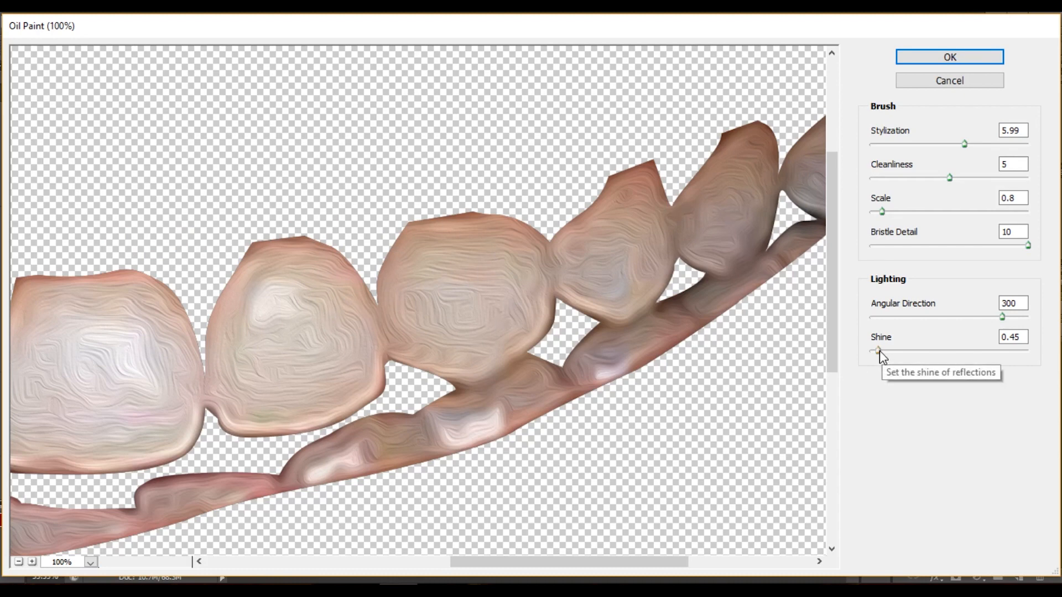
drag(879, 350, 885, 351)
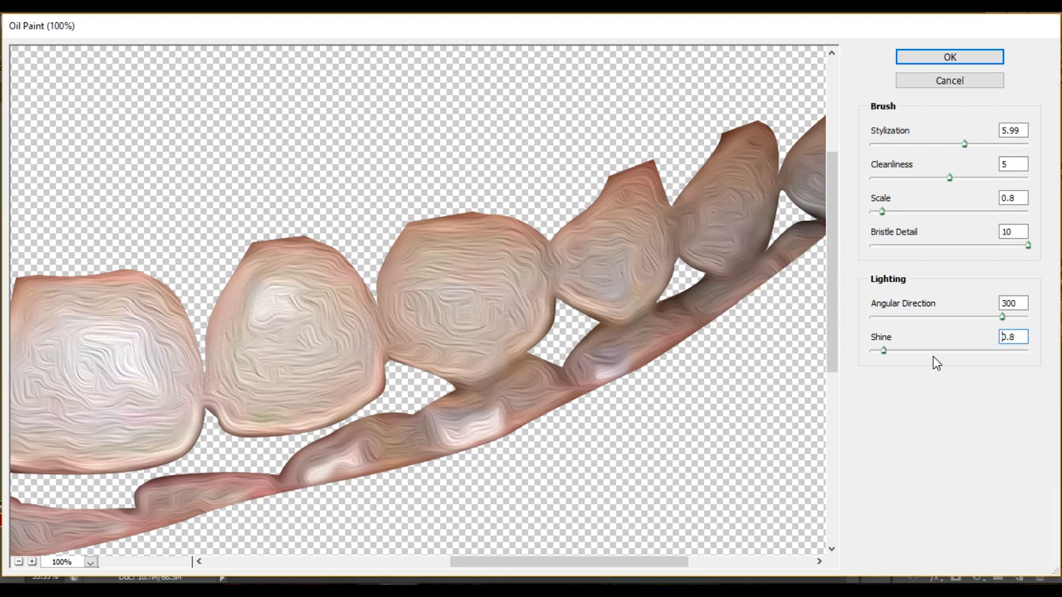
drag(883, 351, 867, 355)
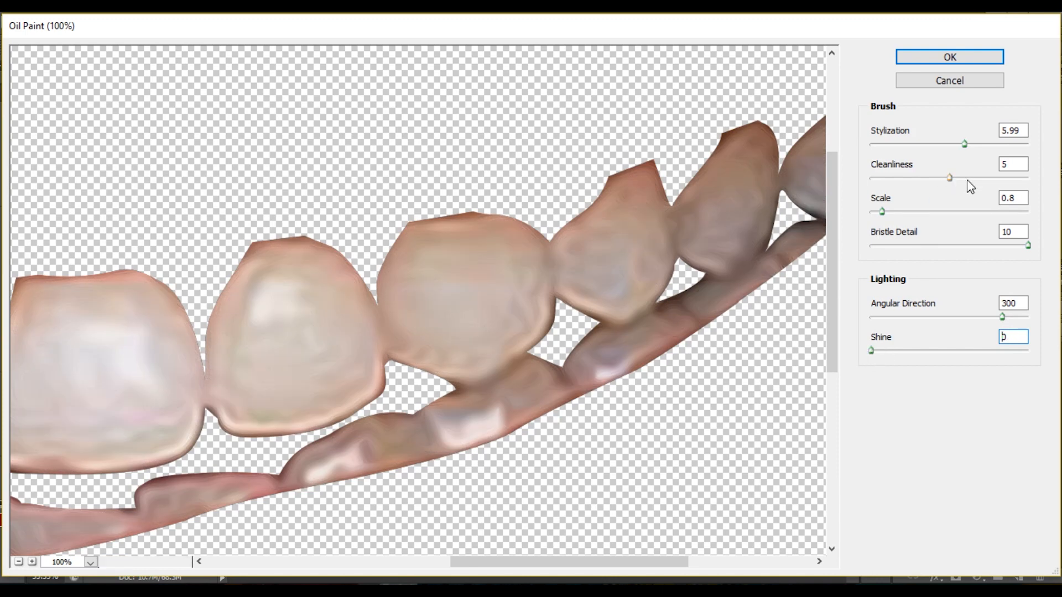
drag(967, 181, 970, 180)
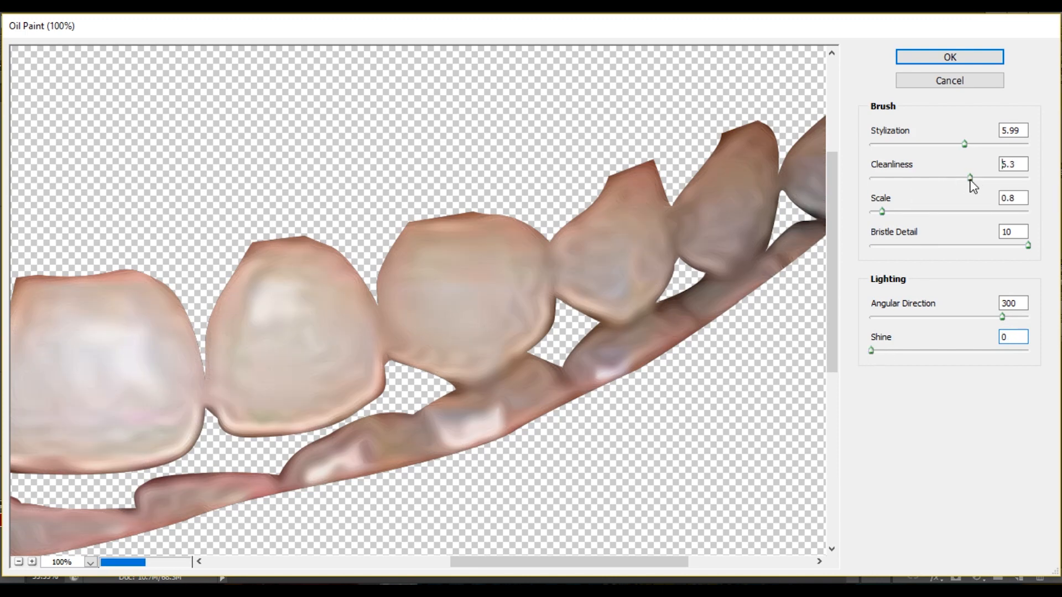
click(927, 56)
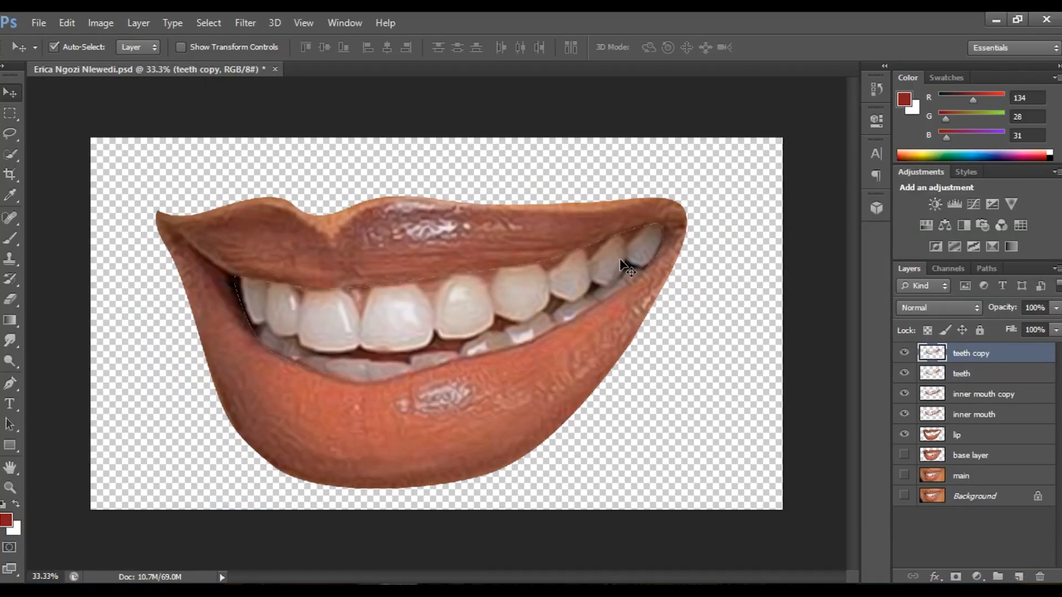
Save the document with the oil-painted teeth.
key(ctrl+minus)
key(ctrl+space)
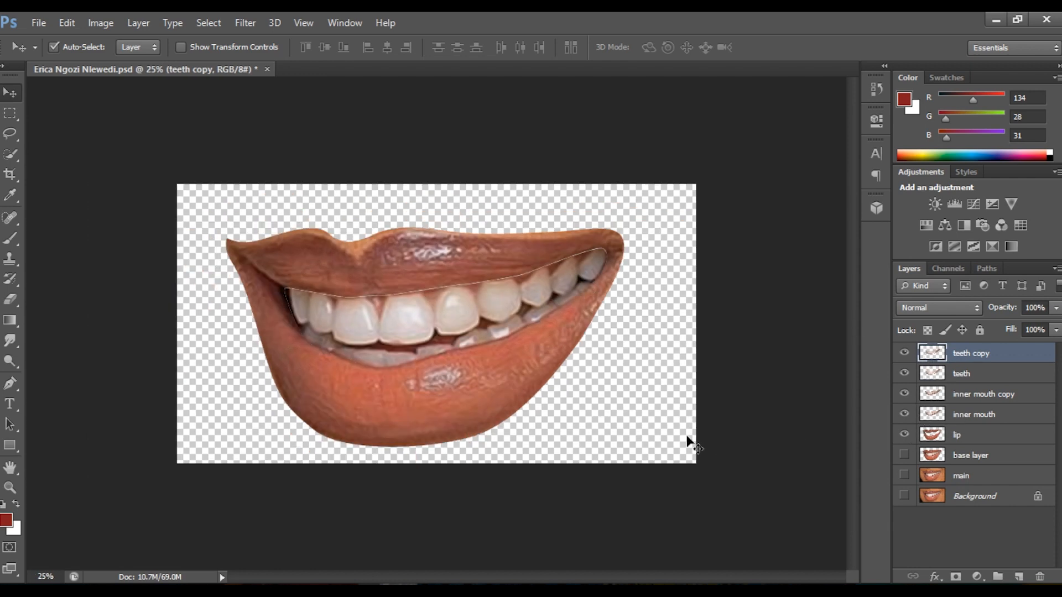
key(ctrl+plus)
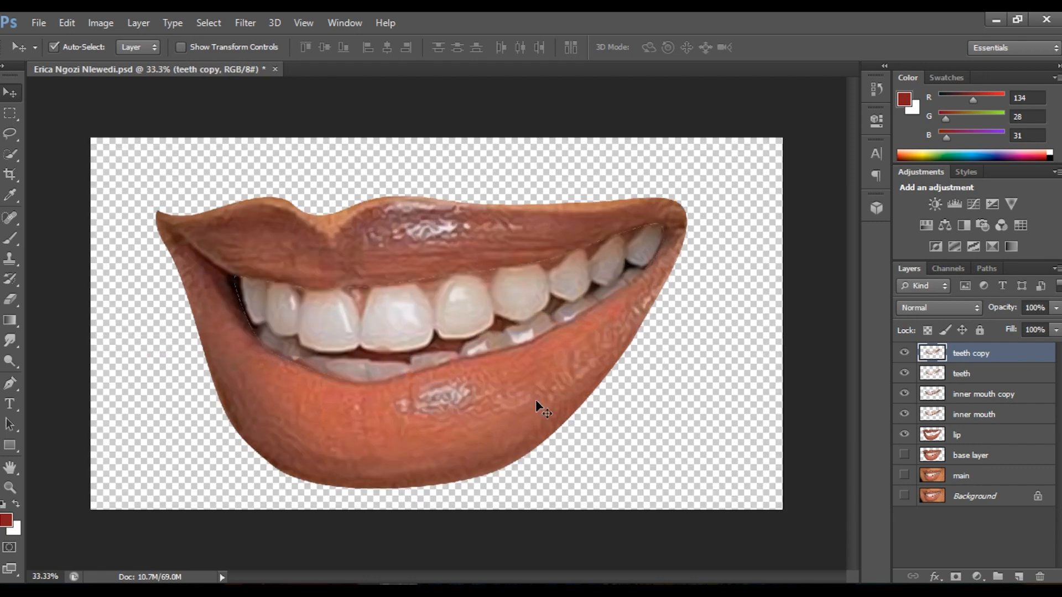
key(ctrl+s)
Duplicate the lip layer and clip the copy to the lip layer beneath it.
click(536, 401)
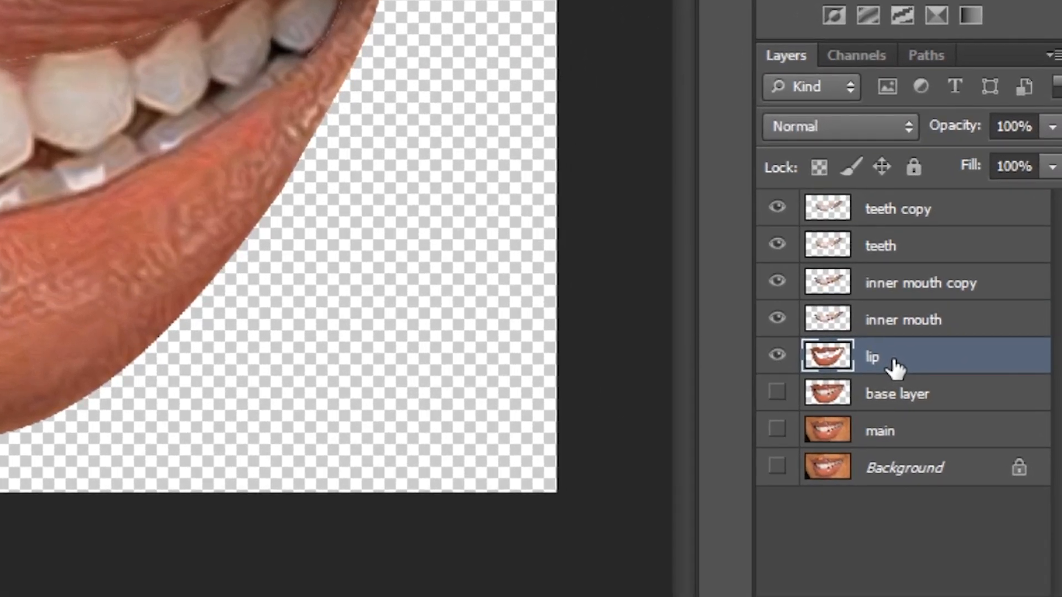
key(ctrl+j)
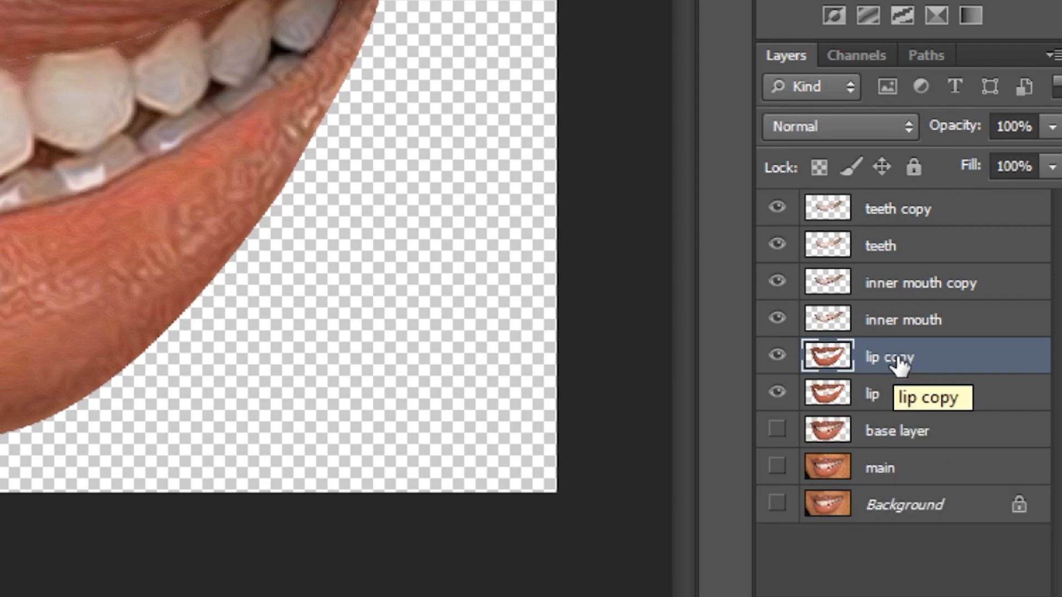
right_click(897, 358)
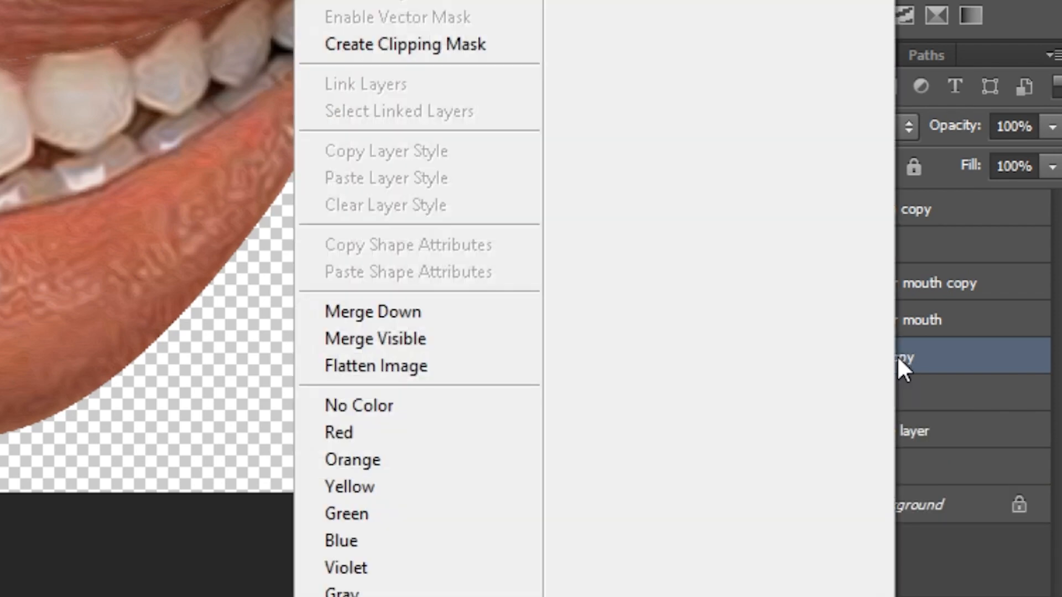
click(468, 47)
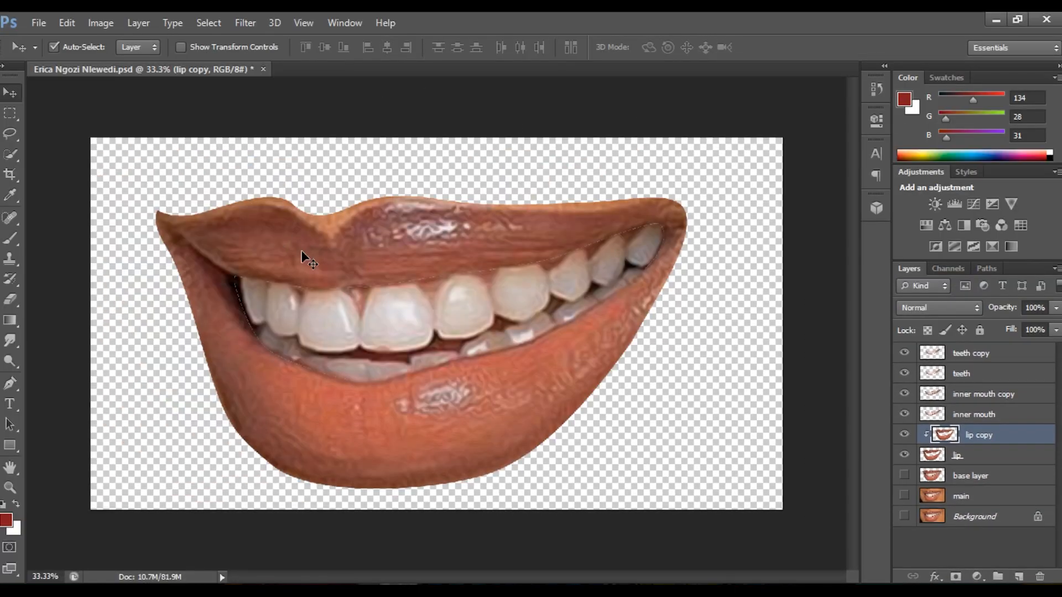
Hide the inner mouth and teeth layers together with their copies so only the lips show.
click(904, 414)
click(904, 394)
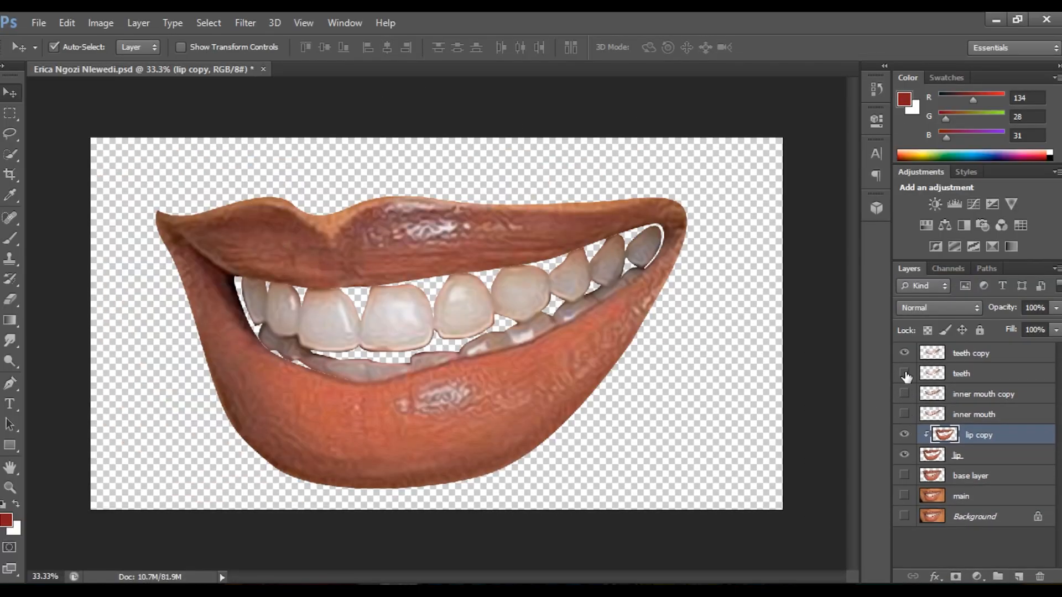
click(904, 354)
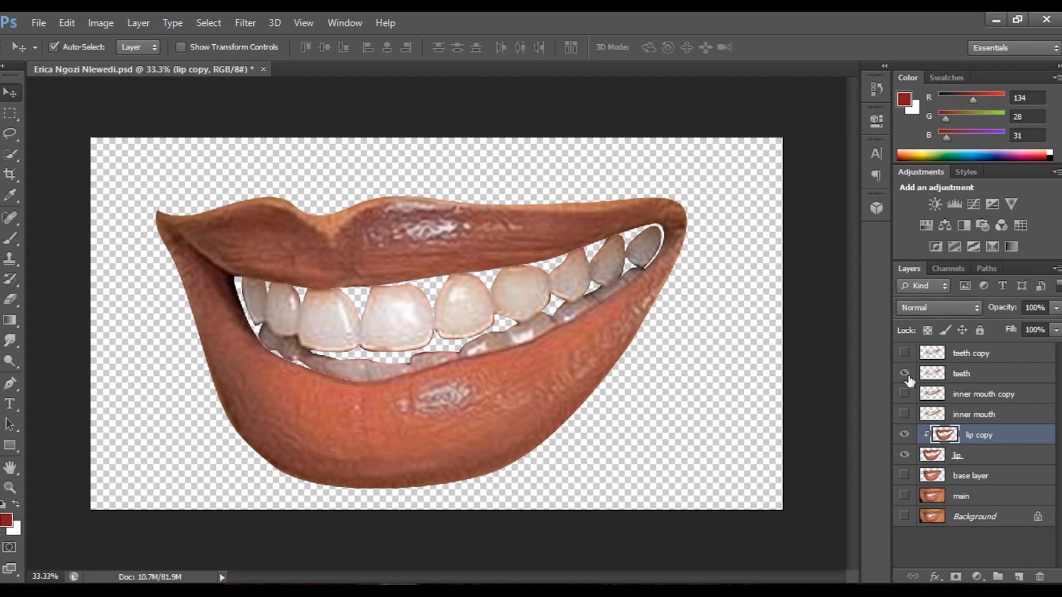
click(904, 374)
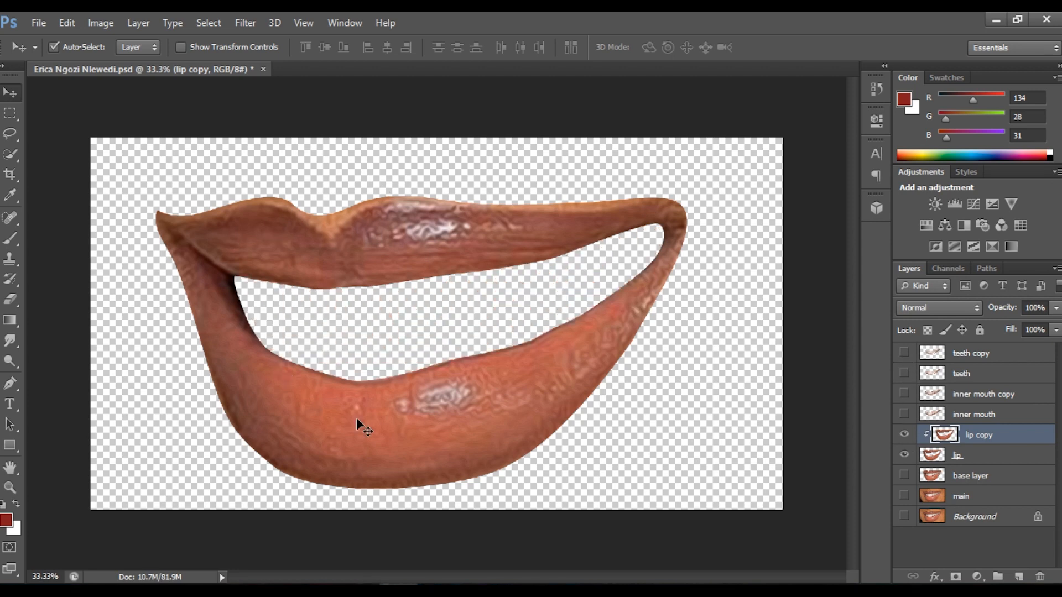
Add one empty layer above the lip copy and clip it to the lip layer.
click(12, 240)
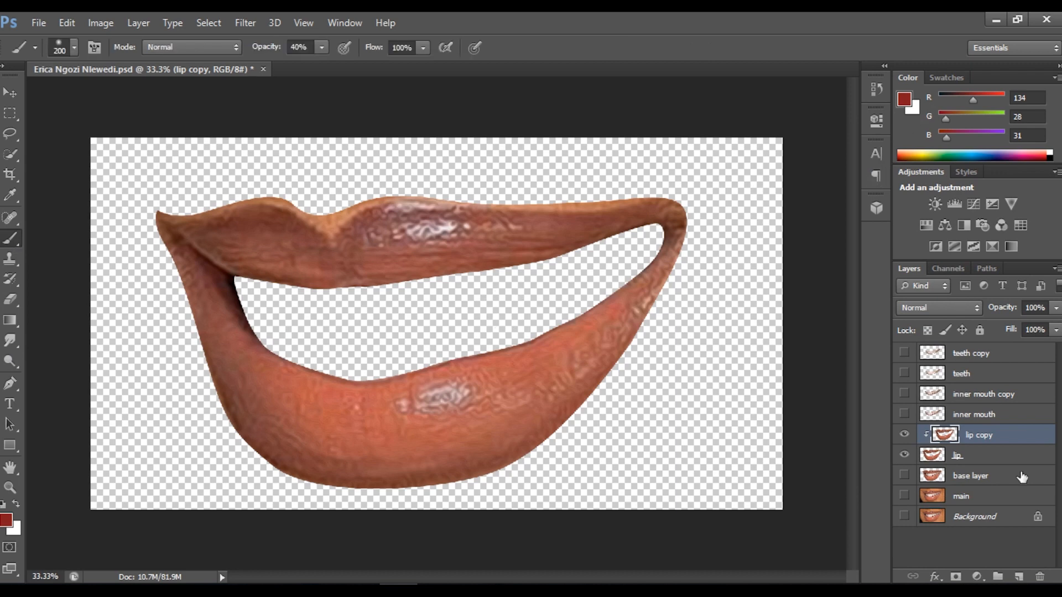
click(1018, 577)
click(1018, 577)
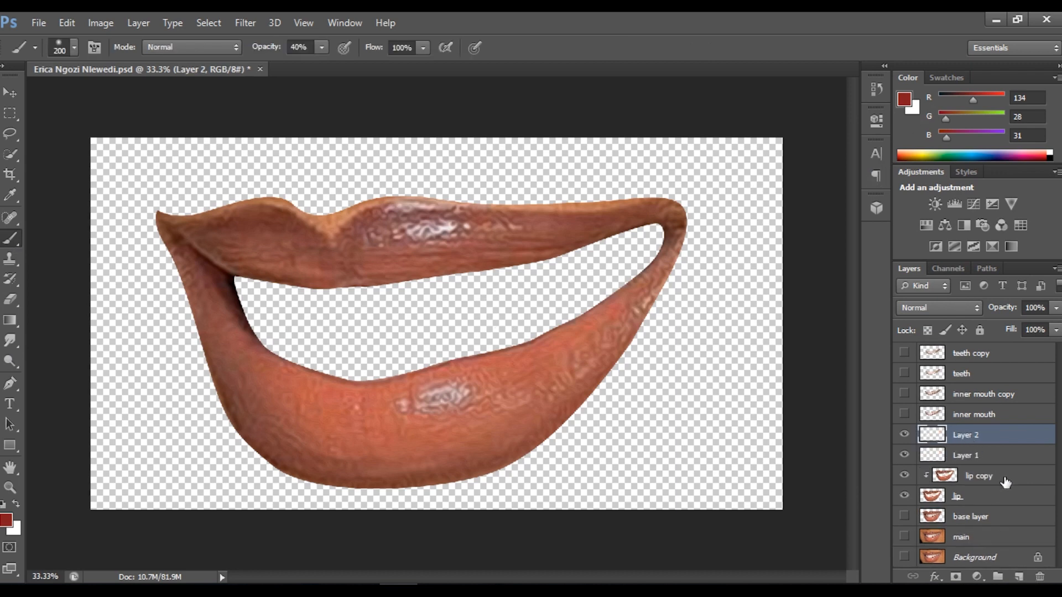
key(Delete)
alt+click(982, 437)
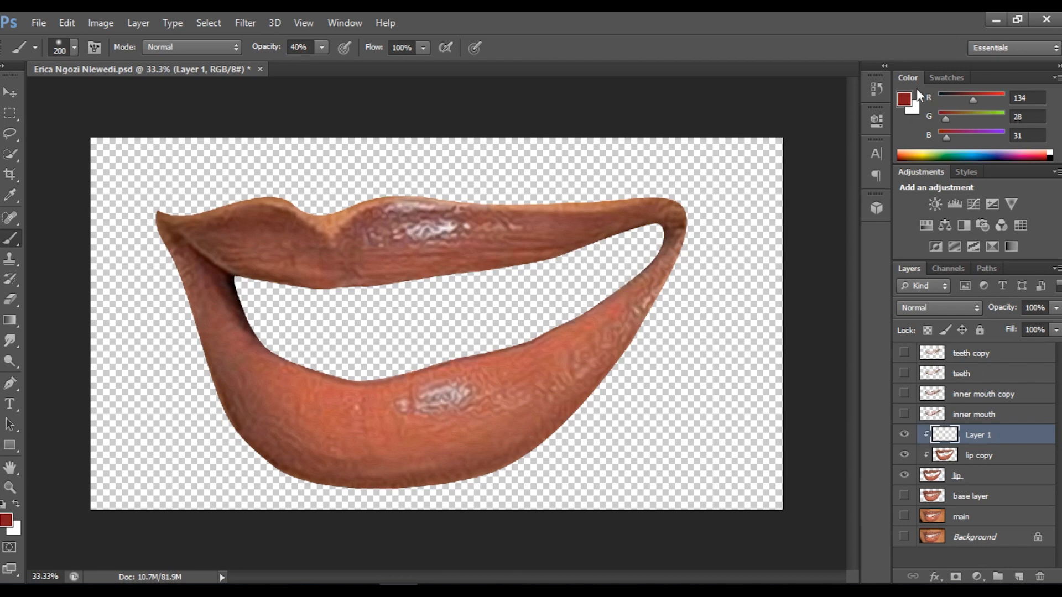
Try painting bright red (RGB 229, 0, 6) on the clipped empty layer over the lower lip at 40% opacity, and delete that layer.
click(905, 99)
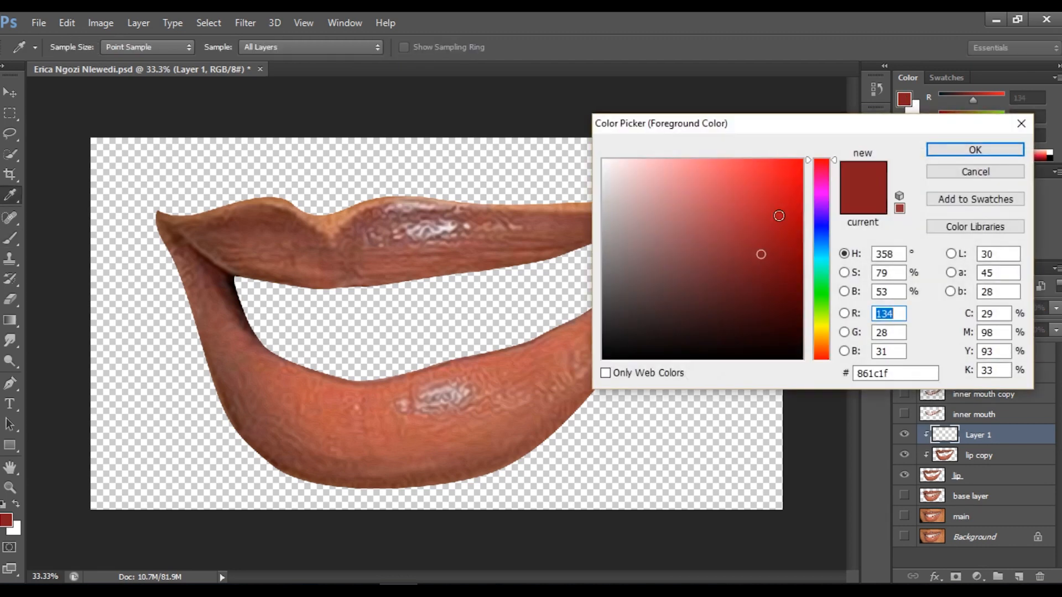
click(801, 180)
click(975, 149)
key(b)
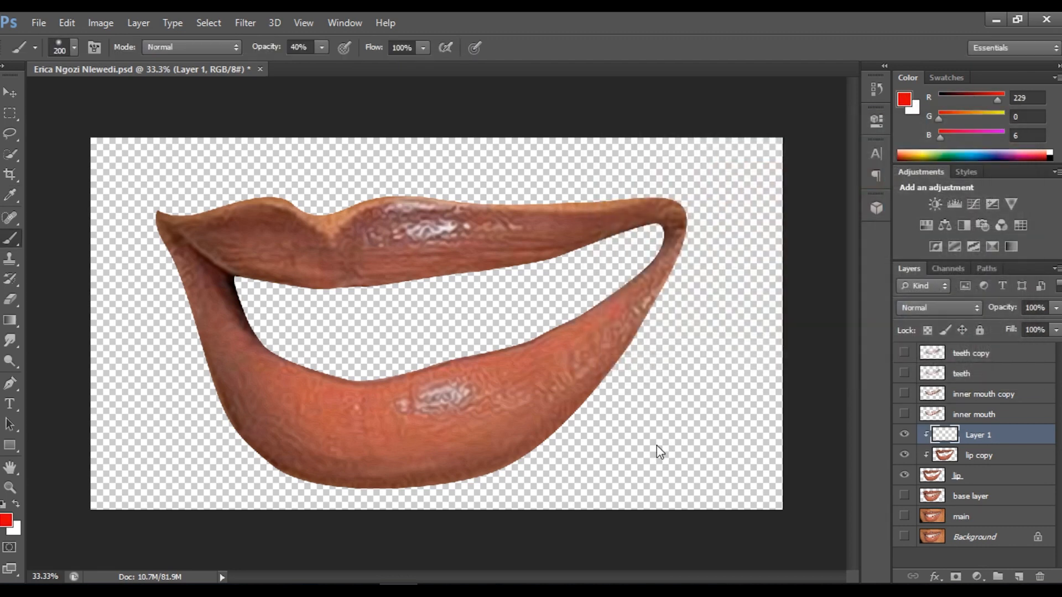
mouse_move(448, 396)
mouse_down()
mouse_move(476, 410)
mouse_move(515, 403)
mouse_move(586, 332)
mouse_move(643, 329)
mouse_move(655, 313)
mouse_move(632, 309)
mouse_move(552, 353)
mouse_up()
click(904, 434)
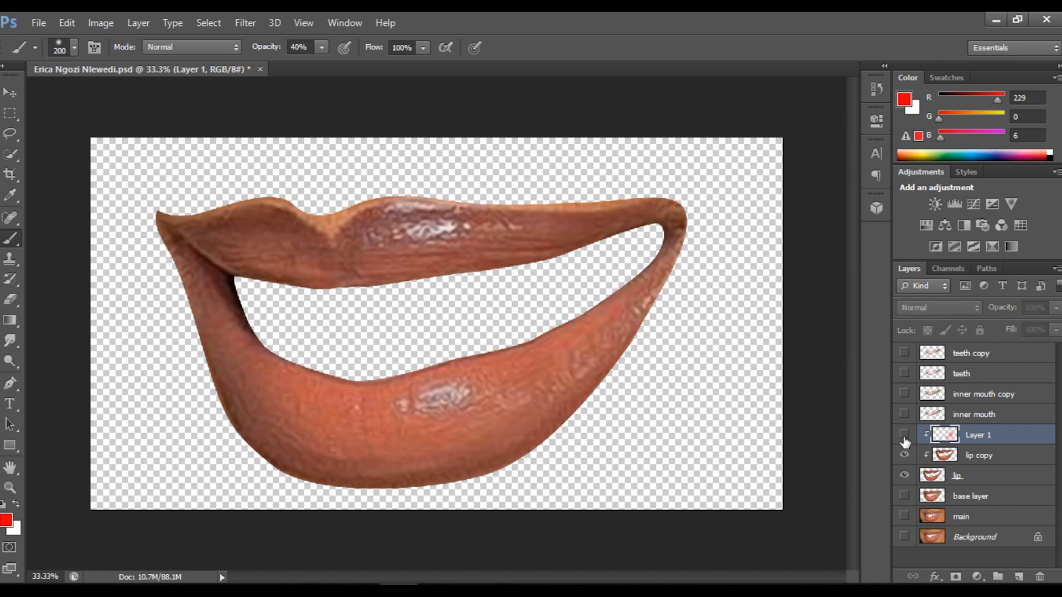
key(Delete)
Smudge the upper edge of the upper lip on the lip copy layer, from the central bow to the right corner, with an enlarged brush.
key(r)
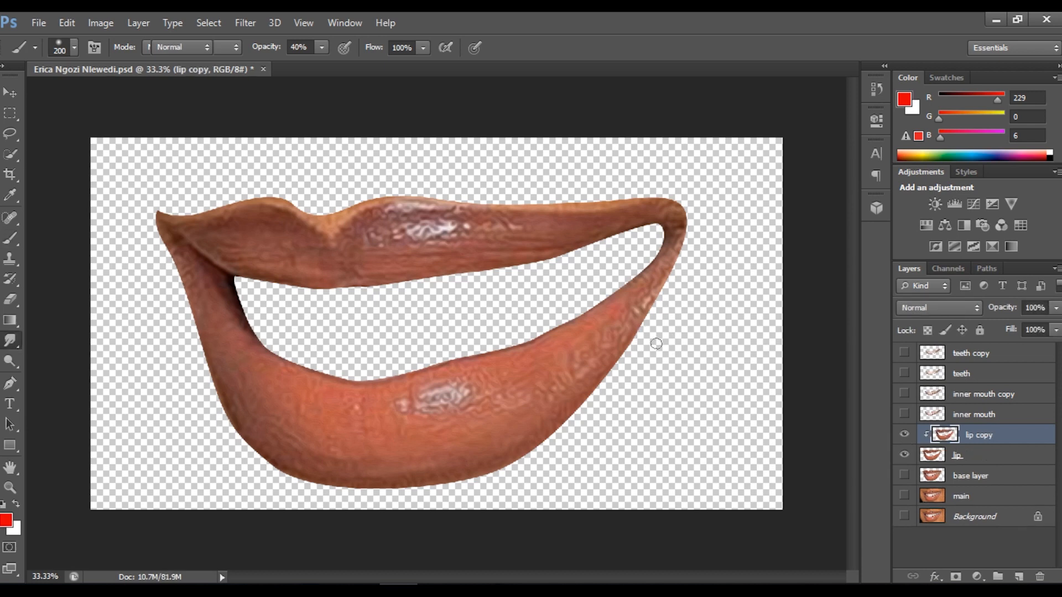
click(76, 47)
click(75, 47)
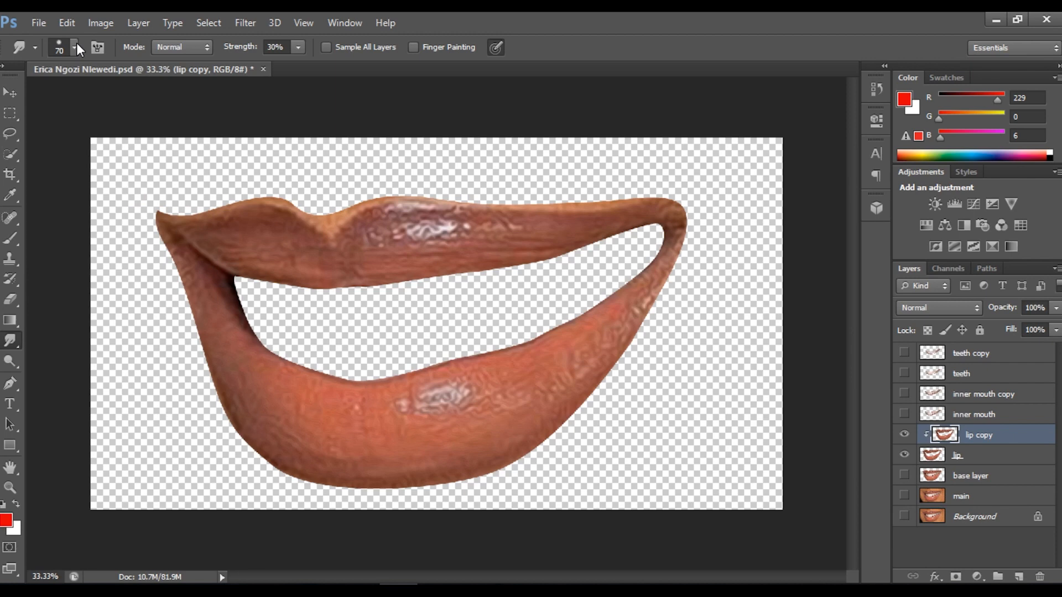
key(bracketright)
key(bracketright)
key(bracketright)
key(bracketright)
key(bracketleft)
drag(392, 196, 350, 225)
key(ctrl+z)
mouse_move(381, 200)
mouse_down()
mouse_move(349, 225)
mouse_move(383, 214)
mouse_move(359, 209)
mouse_move(371, 201)
mouse_move(338, 227)
mouse_move(374, 203)
mouse_move(435, 201)
mouse_move(426, 197)
mouse_move(484, 209)
mouse_move(450, 203)
mouse_move(624, 208)
mouse_move(457, 217)
mouse_move(527, 221)
mouse_up()
mouse_move(444, 211)
mouse_down()
mouse_move(610, 216)
mouse_move(665, 232)
mouse_up()
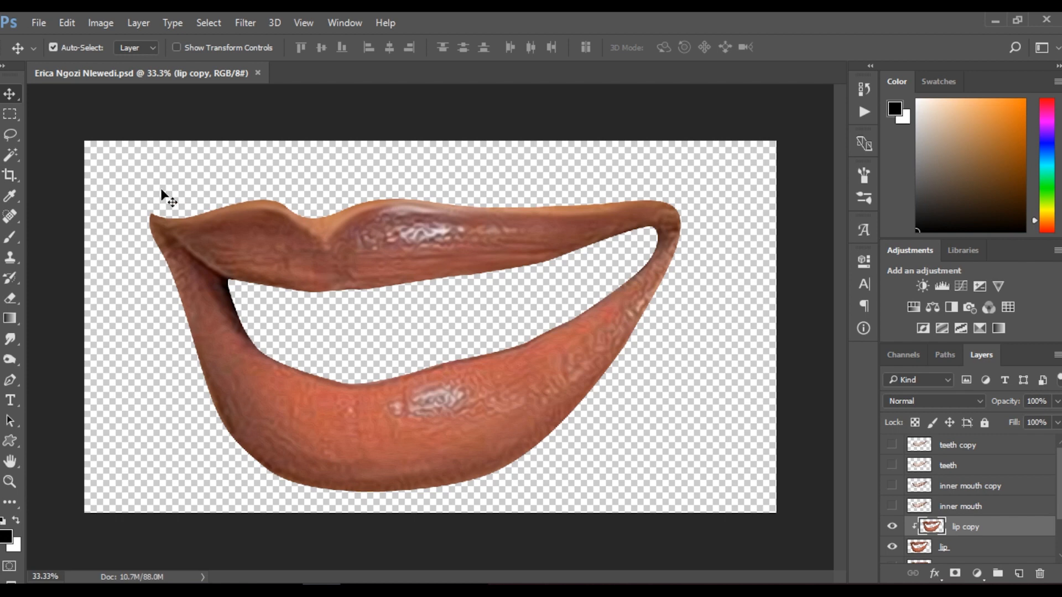
Smudge the left half of the upper lip on the lip copy layer with a smaller brush at 30% strength.
click(19, 340)
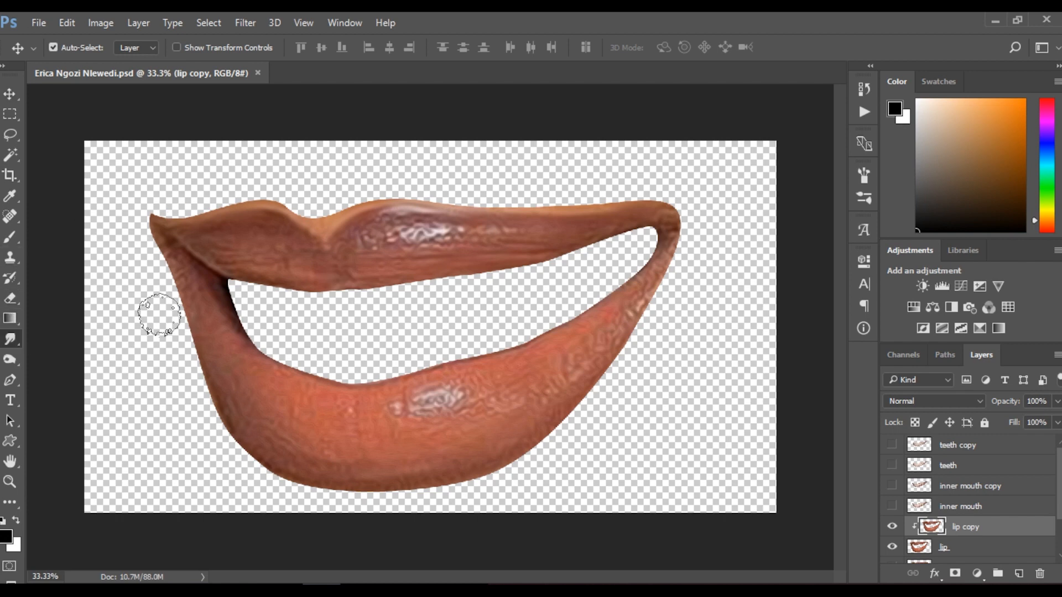
key(bracketleft)
key(bracketleft)
key(bracketleft)
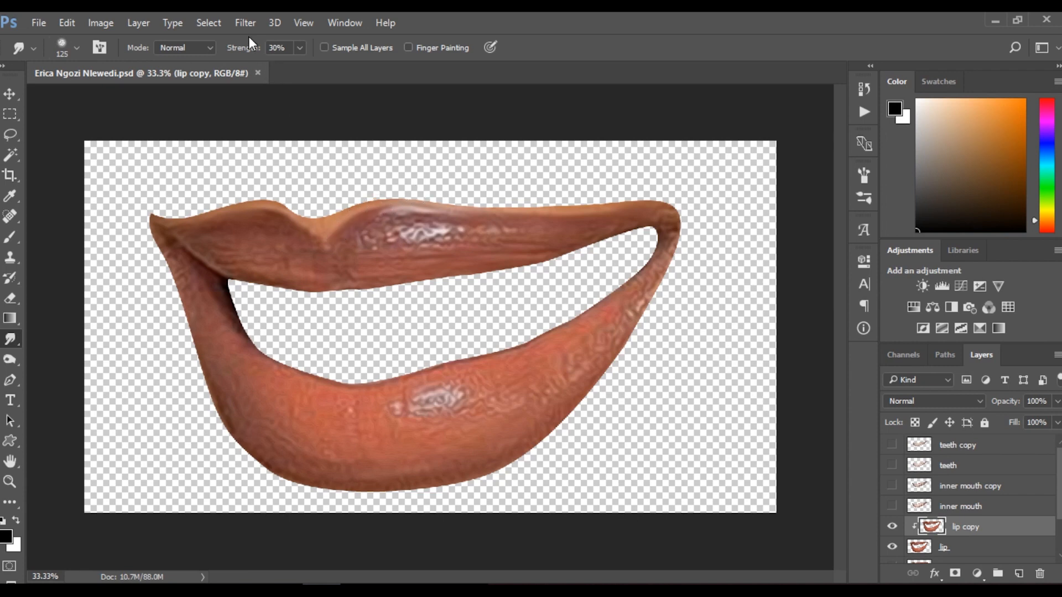
mouse_move(232, 231)
mouse_down()
mouse_move(211, 216)
mouse_move(158, 221)
mouse_move(259, 209)
mouse_move(296, 222)
mouse_move(221, 233)
mouse_up()
key(bracketleft)
key(bracketleft)
key(bracketleft)
key(bracketleft)
key(v)
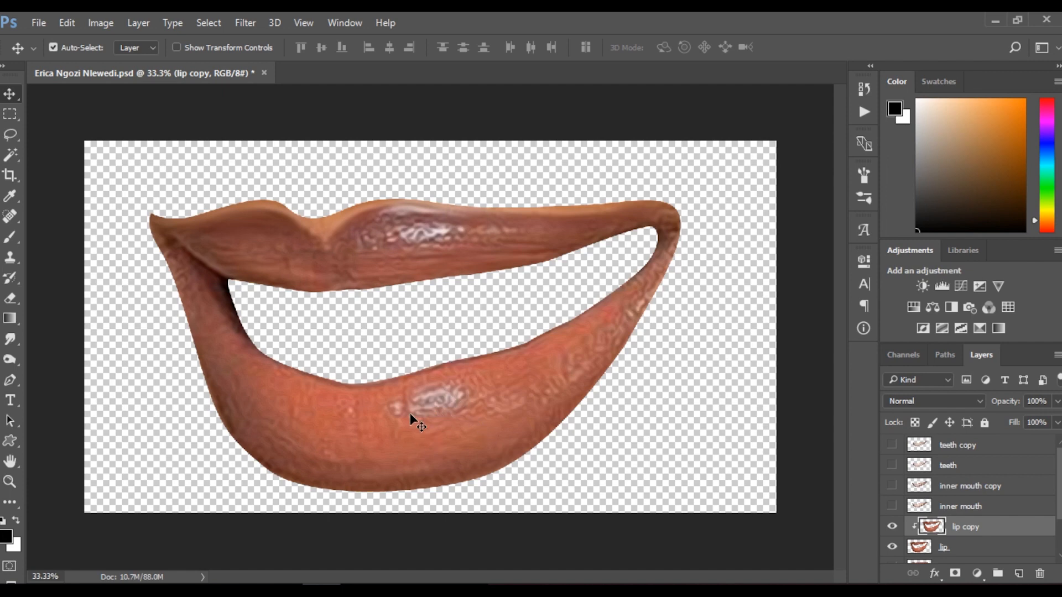
Smudge the upper lip's highlight and surface out to both corners with a 175 px brush at 30% strength.
key(r)
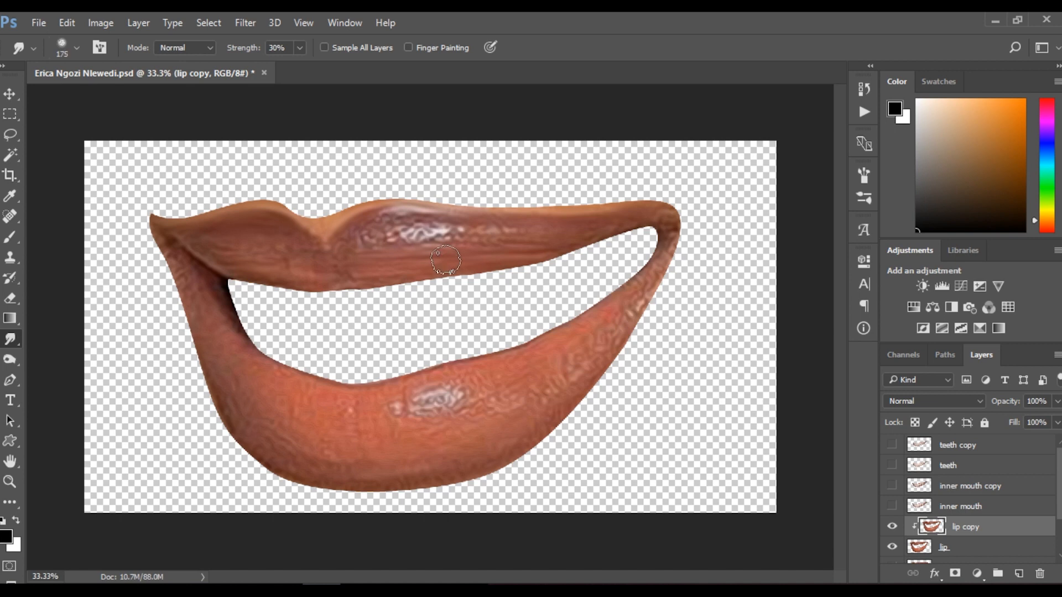
key(bracketright)
key(bracketright)
drag(407, 232, 544, 232)
mouse_move(392, 233)
mouse_down()
mouse_move(386, 201)
mouse_move(337, 251)
mouse_move(334, 269)
mouse_move(376, 211)
mouse_move(366, 214)
mouse_move(450, 204)
mouse_move(424, 208)
mouse_move(483, 216)
mouse_move(424, 208)
mouse_move(511, 214)
mouse_move(506, 197)
mouse_move(464, 224)
mouse_move(487, 234)
mouse_move(440, 245)
mouse_move(548, 240)
mouse_move(493, 220)
mouse_move(537, 222)
mouse_move(561, 255)
mouse_move(577, 245)
mouse_move(511, 258)
mouse_move(620, 224)
mouse_move(574, 230)
mouse_move(625, 228)
mouse_move(581, 207)
mouse_move(669, 221)
mouse_up()
mouse_move(360, 227)
mouse_down()
mouse_move(333, 274)
mouse_move(245, 226)
mouse_move(313, 258)
mouse_move(209, 244)
mouse_up()
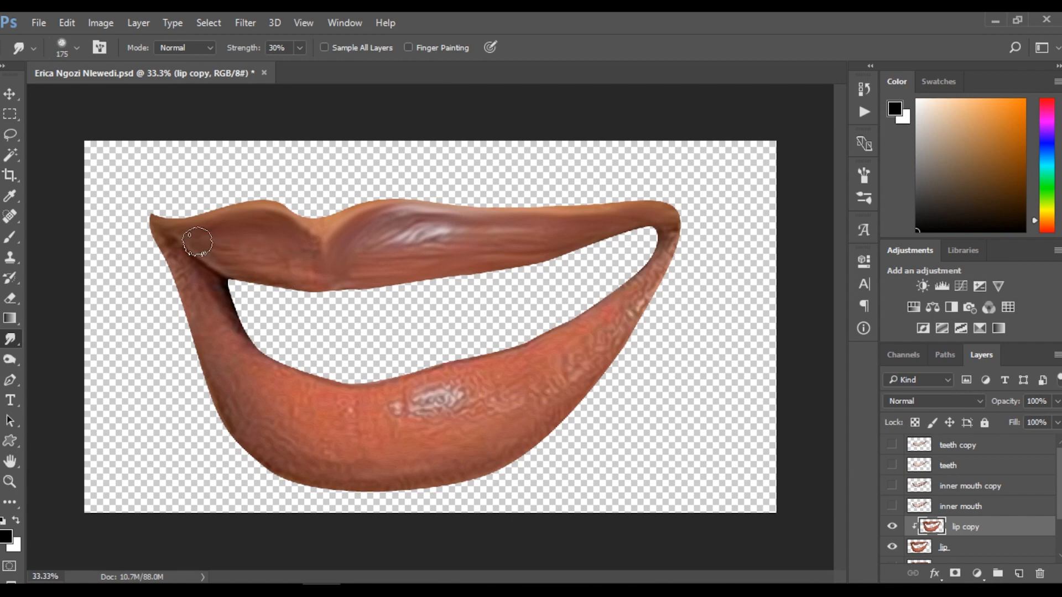
Smudge the upper lip's left half on the lip copy layer, then try smudging the lower lip's highlight and undo that stroke.
mouse_move(245, 244)
mouse_down()
mouse_move(283, 258)
mouse_move(248, 229)
mouse_move(264, 212)
mouse_move(172, 224)
mouse_move(333, 254)
mouse_move(314, 250)
mouse_move(437, 236)
mouse_move(395, 246)
mouse_move(365, 224)
mouse_move(334, 257)
mouse_move(304, 232)
mouse_move(316, 276)
mouse_move(305, 254)
mouse_move(289, 276)
mouse_move(355, 283)
mouse_move(340, 294)
mouse_move(474, 271)
mouse_move(369, 277)
mouse_move(505, 266)
mouse_move(537, 252)
mouse_move(471, 257)
mouse_move(648, 252)
mouse_move(671, 234)
mouse_move(508, 291)
mouse_move(558, 249)
mouse_move(436, 231)
mouse_move(413, 240)
mouse_move(482, 201)
mouse_move(363, 222)
mouse_move(466, 210)
mouse_move(427, 209)
mouse_move(484, 220)
mouse_move(339, 229)
mouse_move(327, 263)
mouse_move(216, 269)
mouse_move(177, 259)
mouse_move(207, 296)
mouse_move(161, 253)
mouse_move(197, 323)
mouse_move(207, 278)
mouse_move(164, 245)
mouse_move(203, 277)
mouse_move(226, 319)
mouse_move(212, 369)
mouse_move(244, 434)
mouse_move(274, 459)
mouse_move(365, 465)
mouse_move(437, 406)
mouse_up()
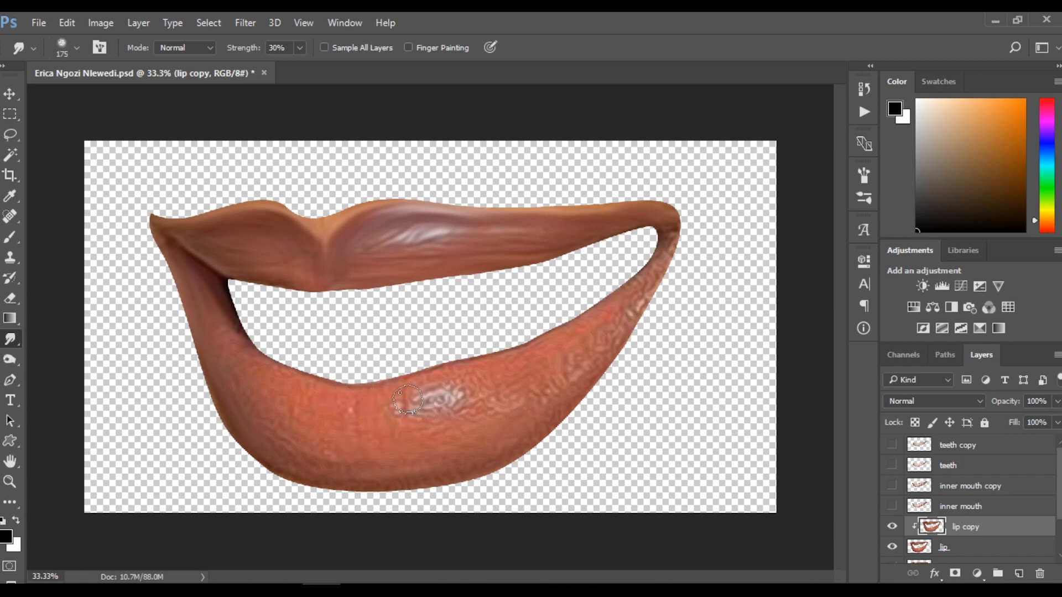
mouse_move(407, 400)
mouse_down()
mouse_move(410, 428)
mouse_move(382, 398)
mouse_move(383, 423)
mouse_move(363, 405)
mouse_move(403, 404)
mouse_move(425, 378)
mouse_move(409, 400)
mouse_move(473, 389)
mouse_move(414, 408)
mouse_move(466, 400)
mouse_move(429, 423)
mouse_move(535, 382)
mouse_move(445, 409)
mouse_move(449, 387)
mouse_up()
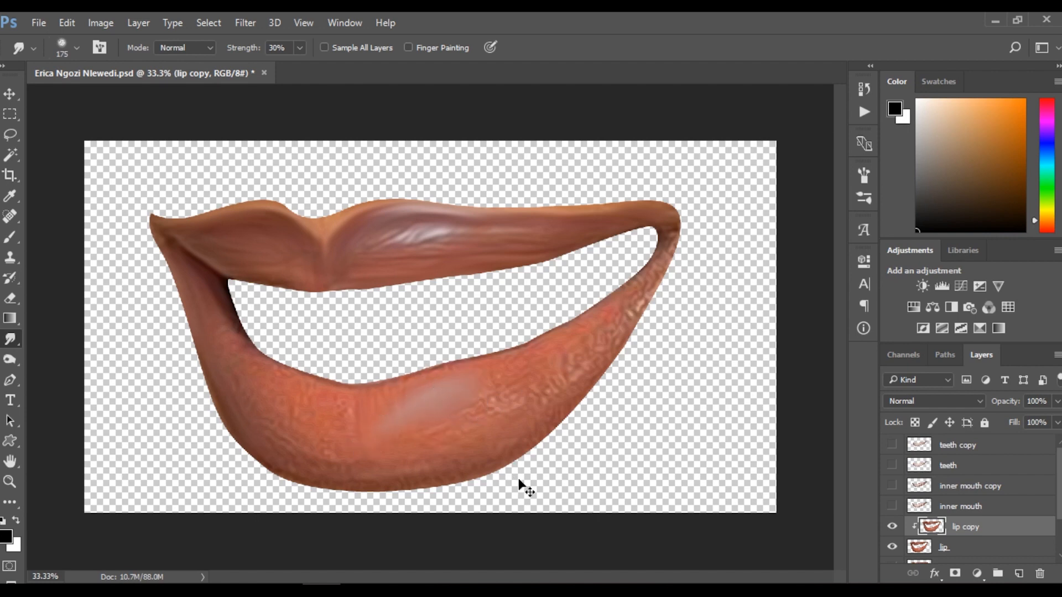
key(ctrl+z)
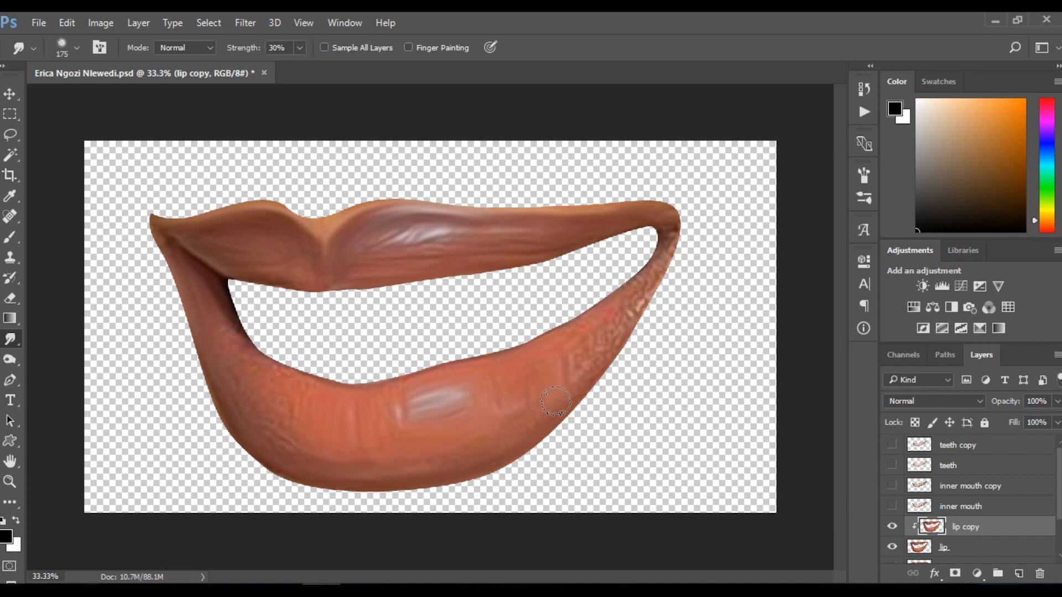
Smudge the lower lip's right end, left side and centre and the upper lip's right half with a 150 to 175 px brush.
key(bracketleft)
key(bracketright)
key(bracketright)
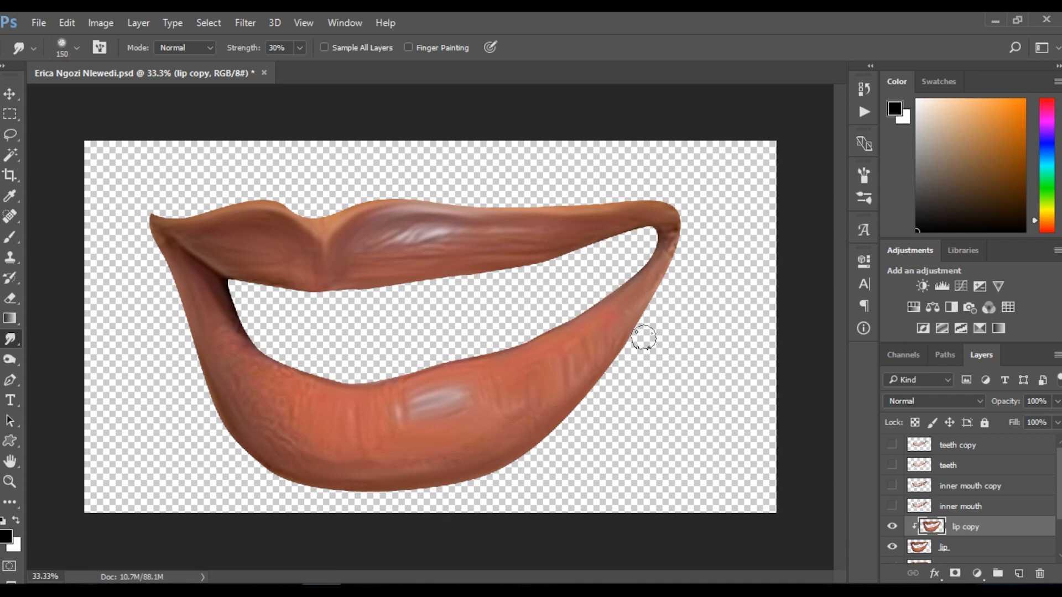
mouse_move(670, 253)
mouse_down()
mouse_move(667, 244)
mouse_move(570, 319)
mouse_up()
mouse_move(269, 459)
mouse_down()
mouse_move(293, 385)
mouse_move(271, 365)
mouse_move(284, 394)
mouse_move(304, 400)
mouse_move(263, 387)
mouse_move(260, 349)
mouse_move(236, 330)
mouse_move(243, 351)
mouse_move(225, 351)
mouse_move(233, 363)
mouse_move(216, 350)
mouse_move(269, 427)
mouse_up()
mouse_move(501, 445)
mouse_down()
mouse_move(402, 473)
mouse_move(458, 448)
mouse_move(354, 471)
mouse_move(371, 473)
mouse_move(301, 461)
mouse_move(336, 475)
mouse_move(244, 445)
mouse_move(282, 464)
mouse_move(300, 445)
mouse_move(353, 462)
mouse_move(344, 422)
mouse_up()
mouse_move(471, 243)
mouse_down()
mouse_move(416, 250)
mouse_move(553, 251)
mouse_move(526, 261)
mouse_move(534, 223)
mouse_move(553, 222)
mouse_move(465, 228)
mouse_move(567, 225)
mouse_up()
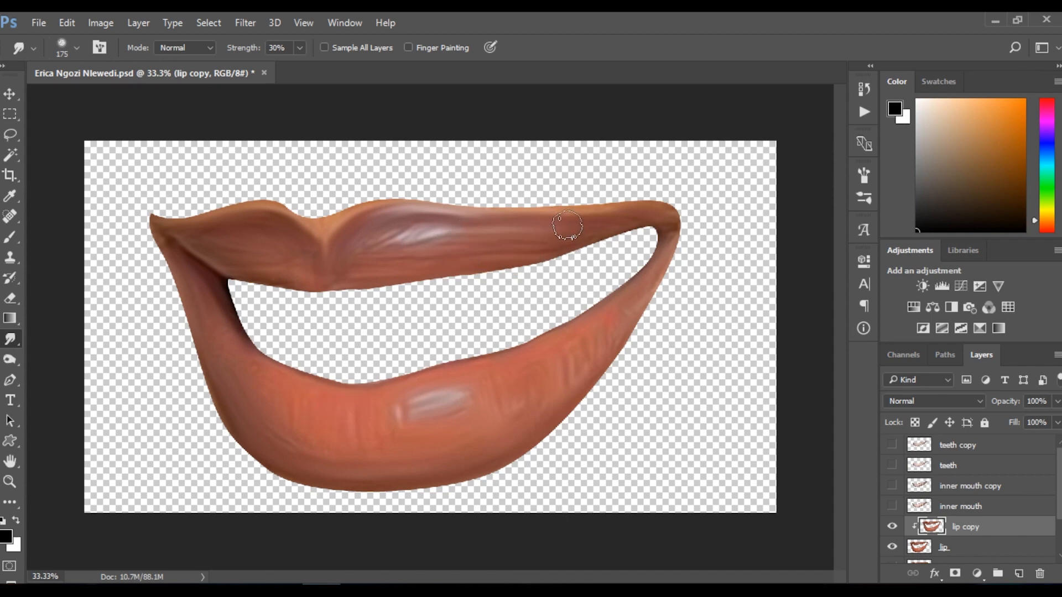
mouse_move(493, 240)
mouse_down()
mouse_move(465, 243)
mouse_move(478, 228)
mouse_move(446, 216)
mouse_move(513, 216)
mouse_move(456, 220)
mouse_up()
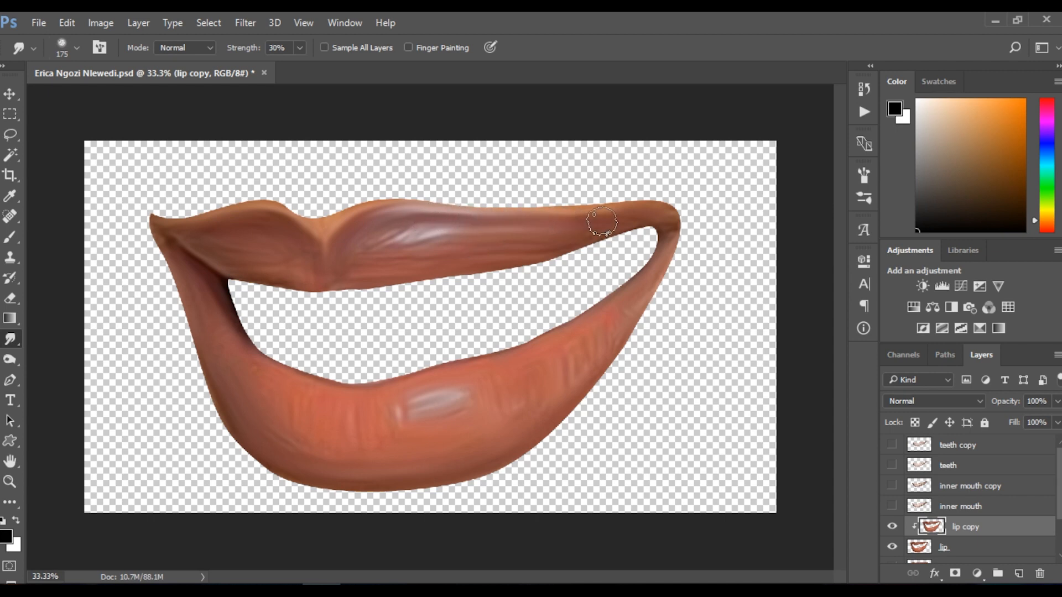
Compare the lips with and without the smudged lip copy layer.
key(ctrl+minus)
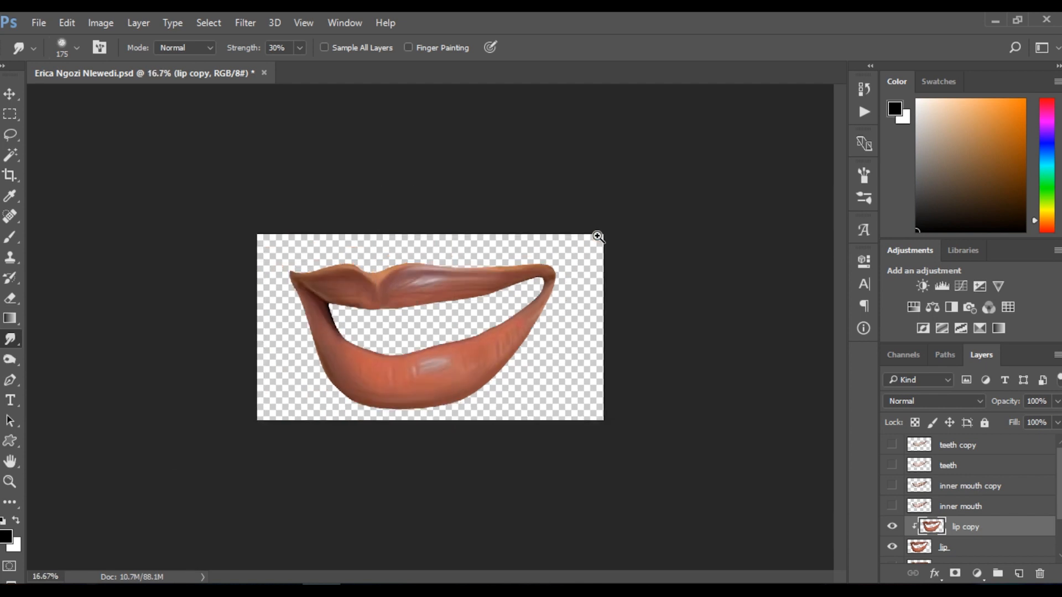
key(ctrl+plus)
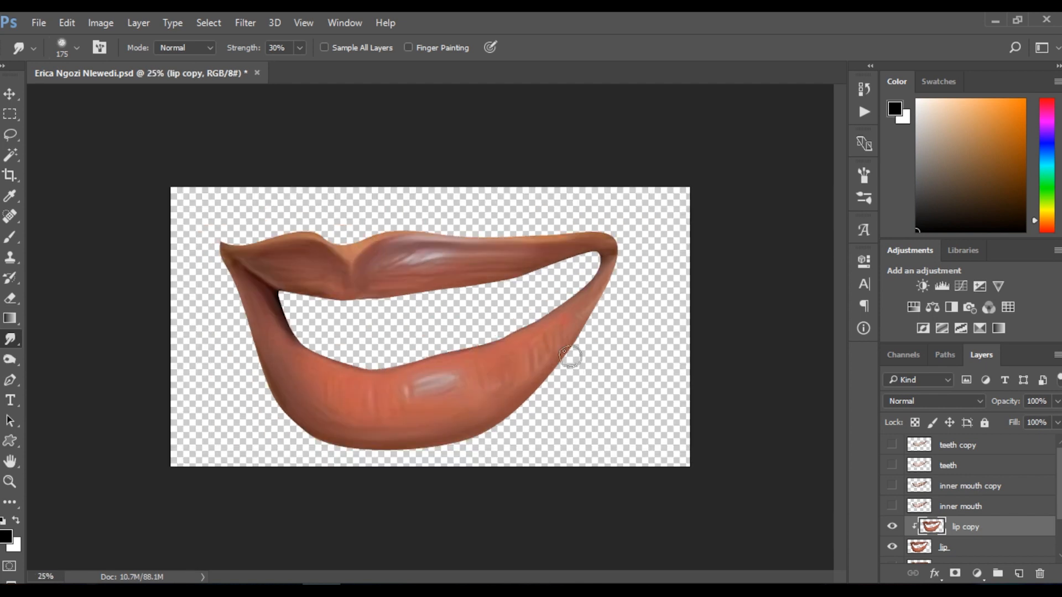
click(892, 529)
click(892, 529)
click(892, 529)
Show the inner mouth and inner mouth copy layers, and clip the copy to the inner mouth layer.
click(891, 506)
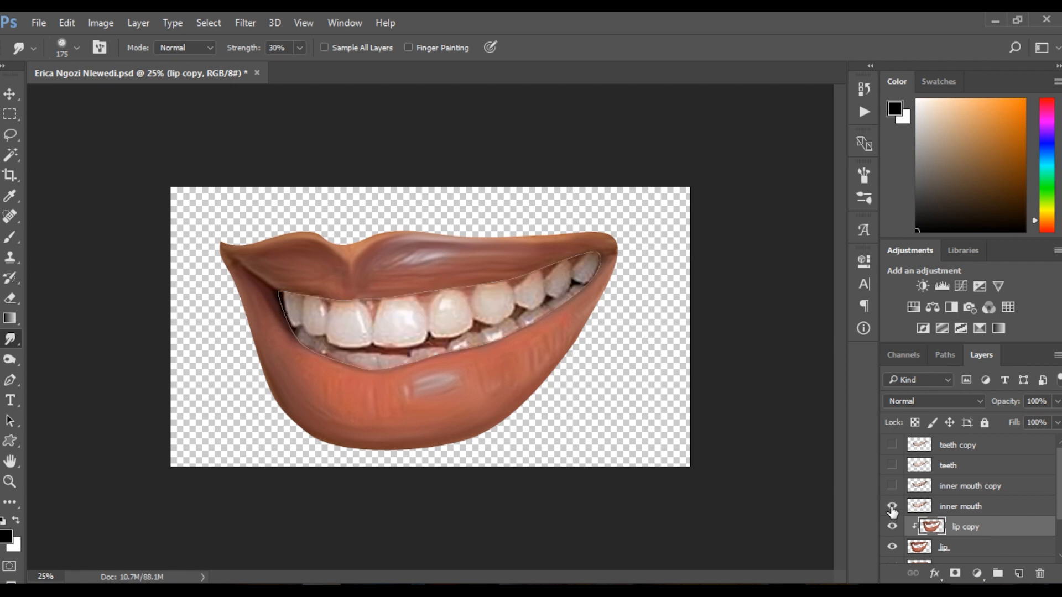
click(971, 507)
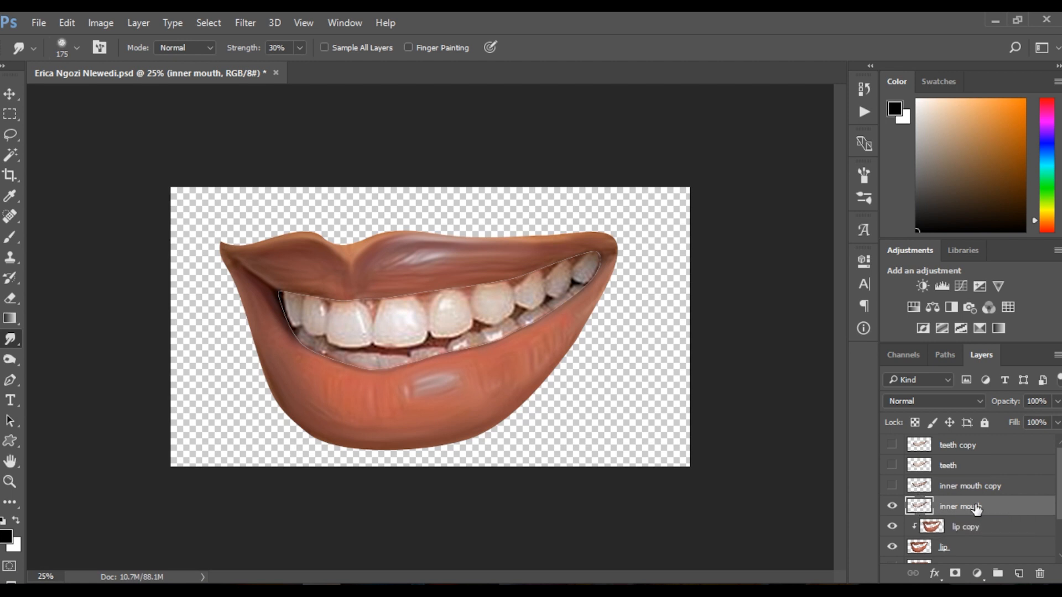
click(891, 486)
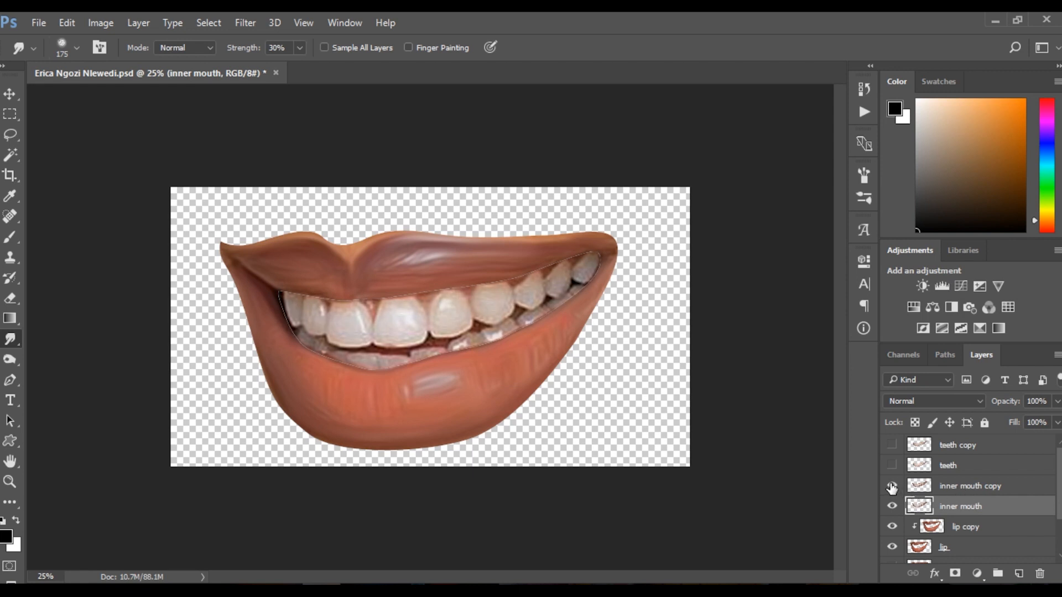
click(891, 486)
click(892, 486)
click(958, 494)
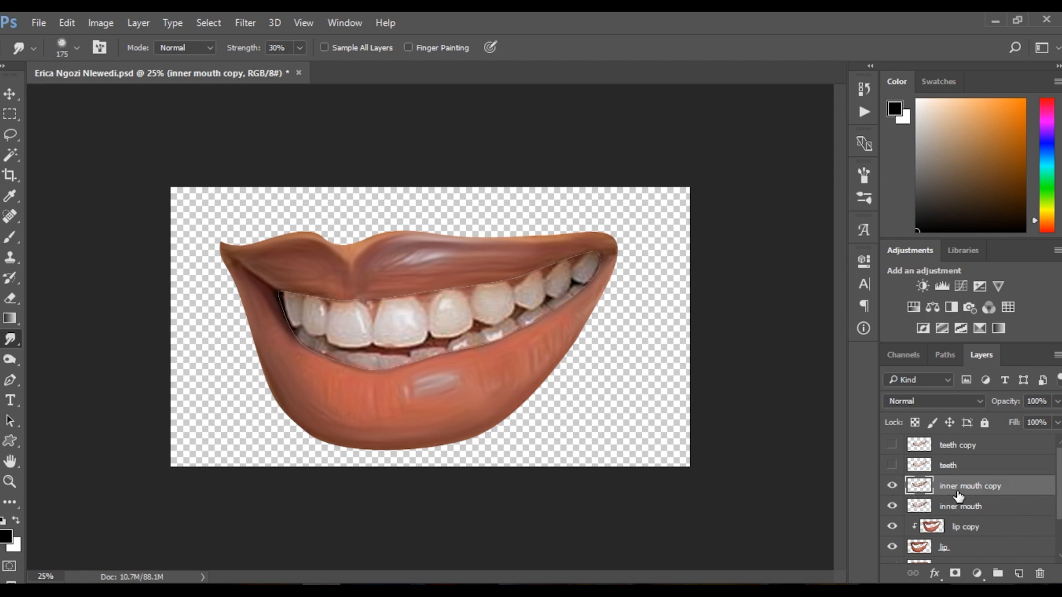
alt+click(958, 494)
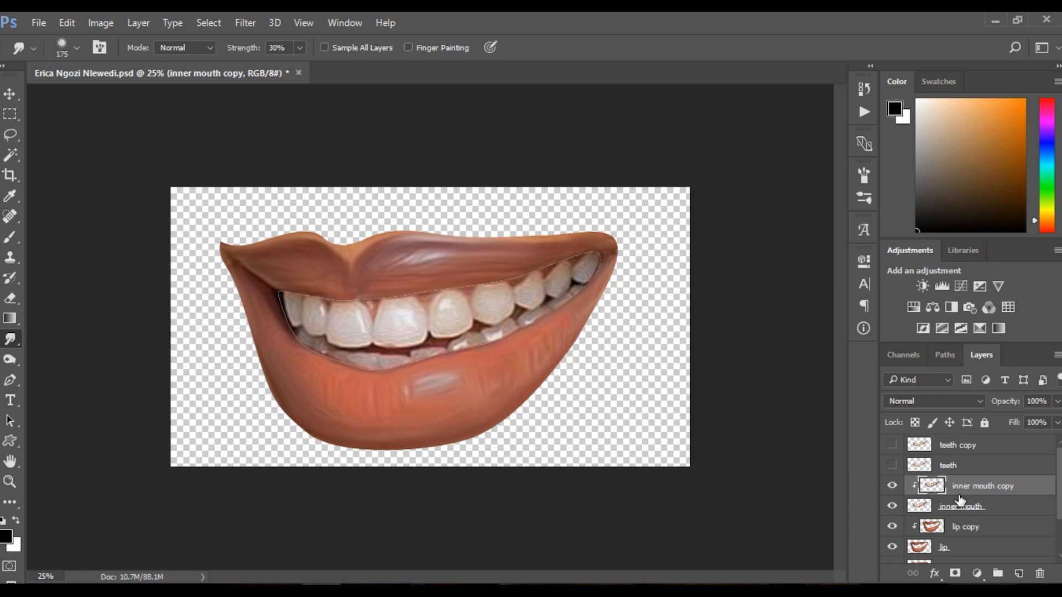
Smudge the gums and gaps around the teeth on the inner mouth copy layer with a 70 to 90 px brush at 30% strength.
key(bracketleft)
key(bracketleft)
key(bracketleft)
key(bracketleft)
ctrl+click(381, 323)
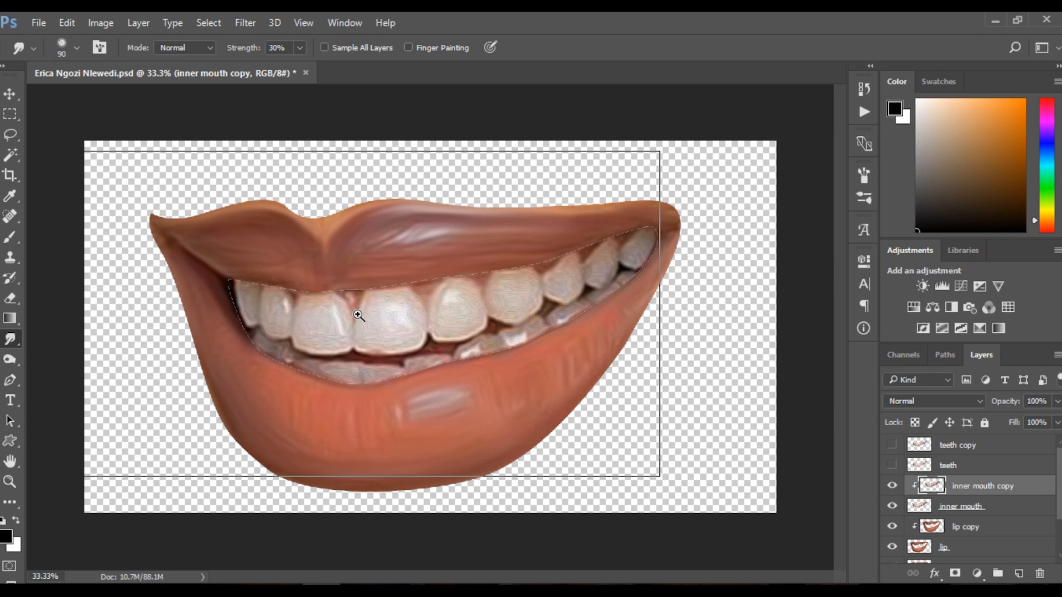
ctrl+click(358, 315)
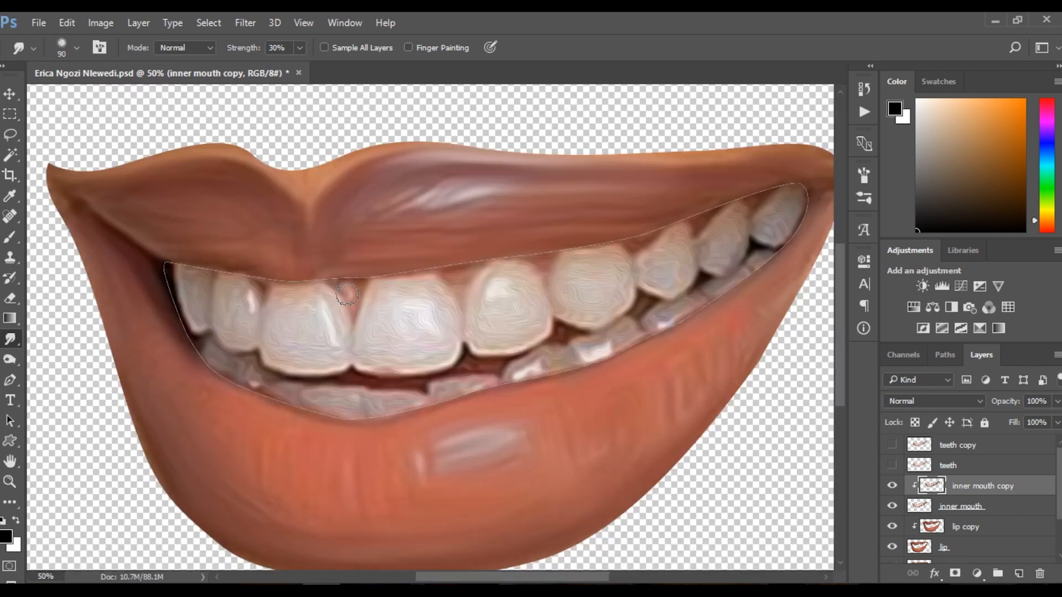
mouse_move(347, 295)
mouse_down()
mouse_move(346, 285)
mouse_move(356, 306)
mouse_up()
mouse_move(359, 313)
mouse_down()
mouse_move(345, 285)
mouse_move(262, 313)
mouse_move(259, 287)
mouse_move(260, 334)
mouse_move(356, 376)
mouse_move(309, 382)
mouse_move(262, 362)
mouse_move(291, 376)
mouse_move(398, 374)
mouse_move(370, 374)
mouse_move(380, 383)
mouse_move(472, 360)
mouse_up()
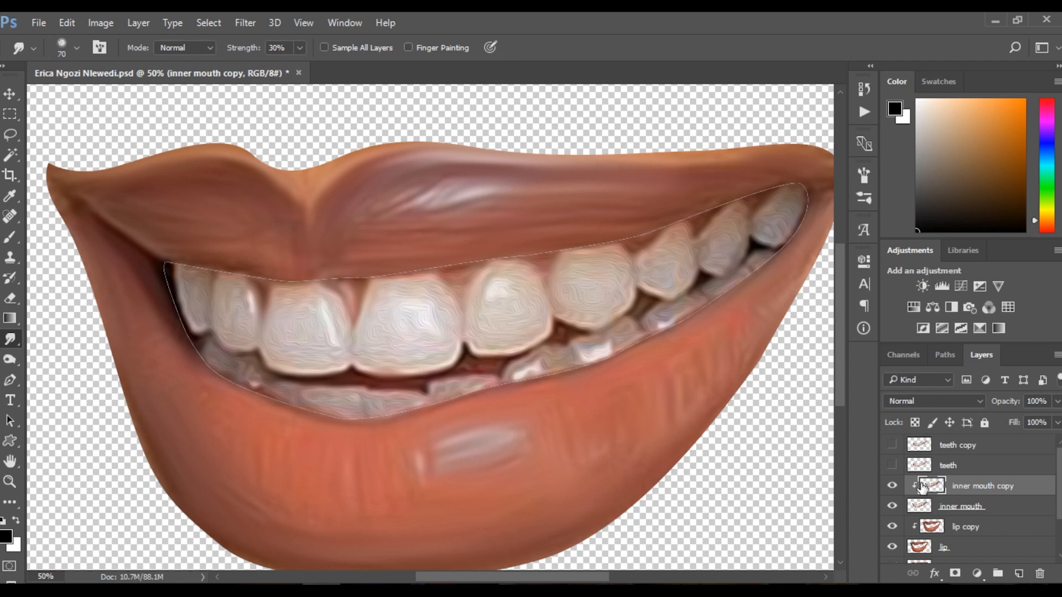
Show the teeth copy layer, duplicate it, and clip the duplicate to it.
click(891, 465)
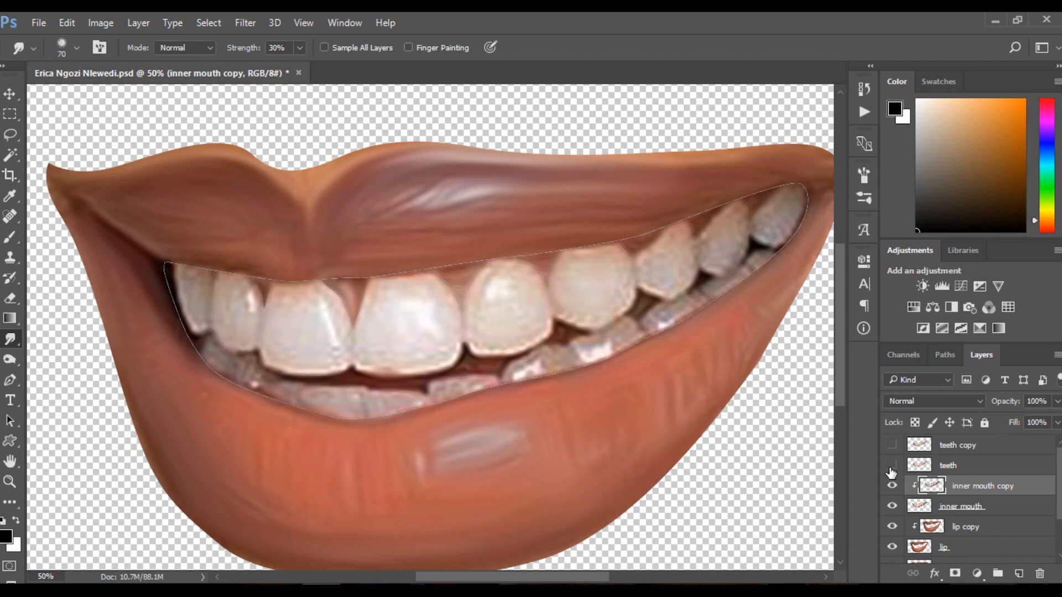
click(891, 445)
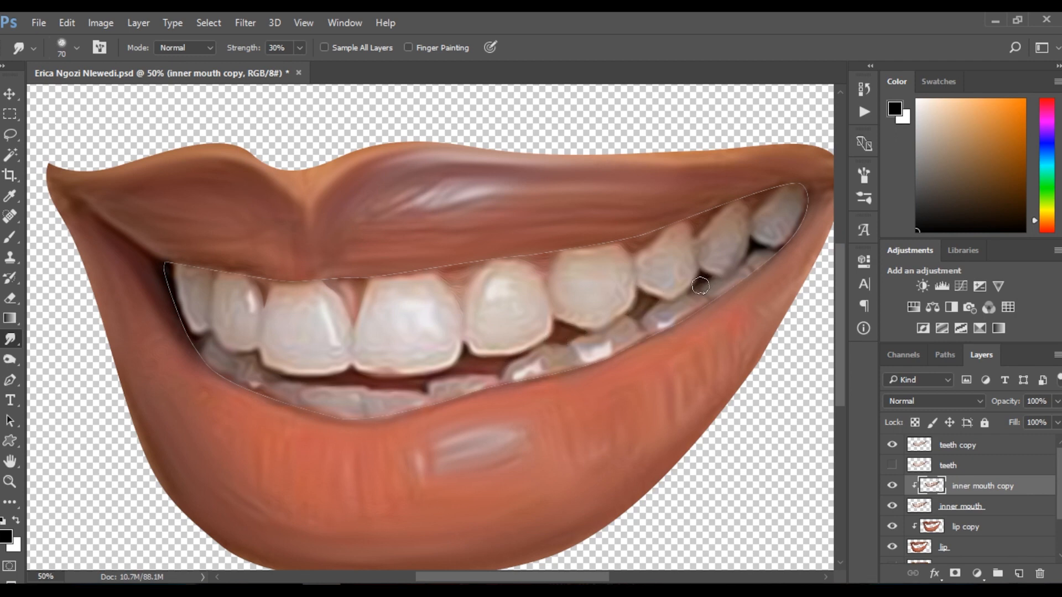
ctrl+click(680, 279)
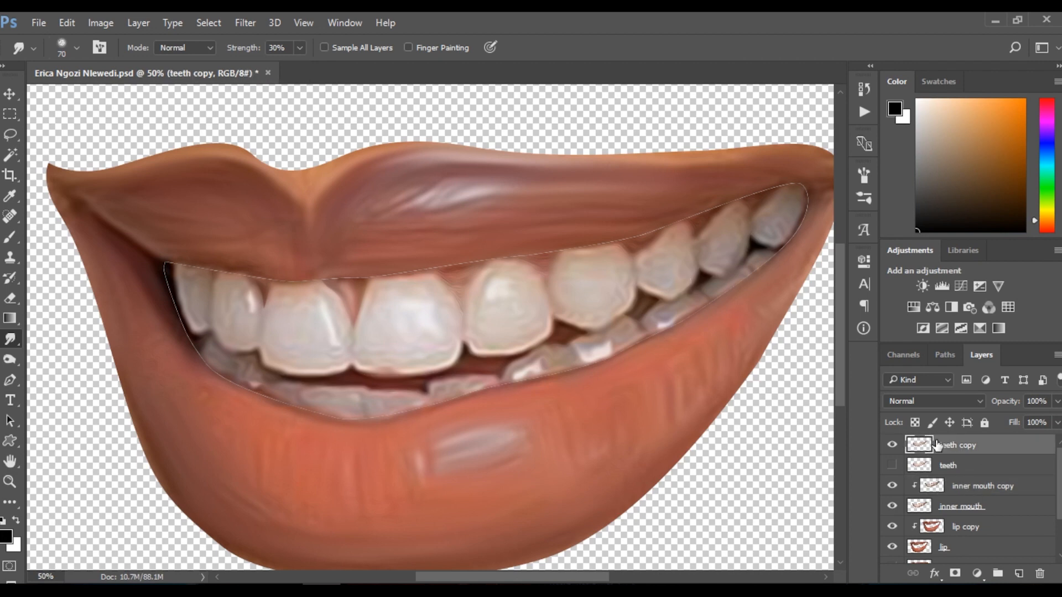
key(ctrl+j)
alt+click(981, 451)
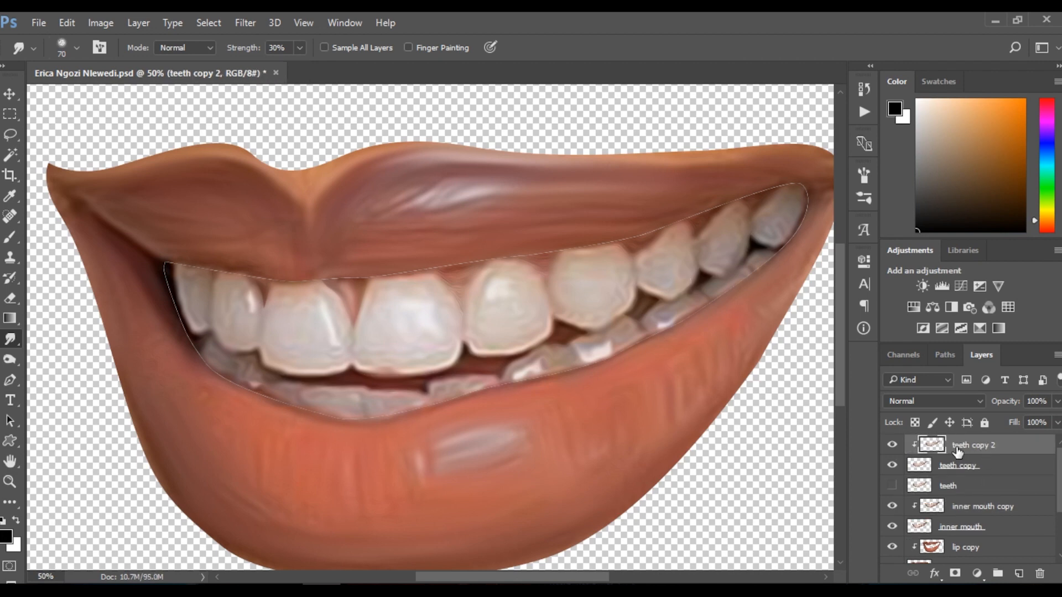
Smudge the surfaces of the upper teeth on the teeth copy 2 layer with an 80 to 90 px brush at 30% strength.
key(bracketright)
key(bracketright)
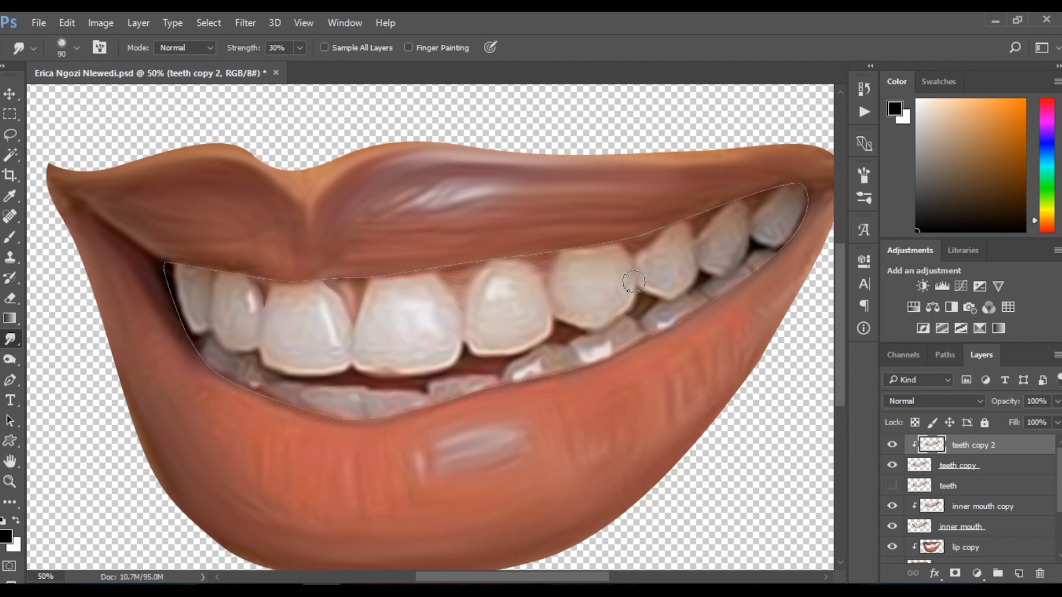
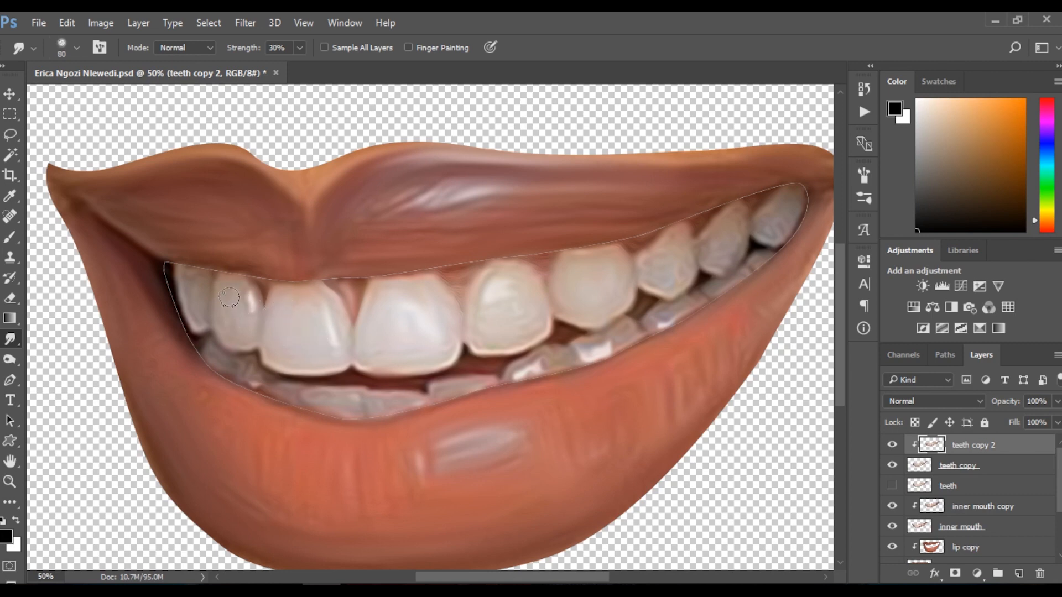
drag(242, 299, 232, 341)
drag(226, 282, 192, 276)
mouse_move(465, 327)
mouse_down()
mouse_move(490, 325)
mouse_move(506, 273)
mouse_move(509, 317)
mouse_move(529, 310)
mouse_move(510, 343)
mouse_move(579, 320)
mouse_move(578, 289)
mouse_up()
Touch up the gums on the inner mouth copy layer, and smudge the rearmost and lower teeth on teeth copy 2 with 80 and 60 px brushes.
ctrl+click(544, 269)
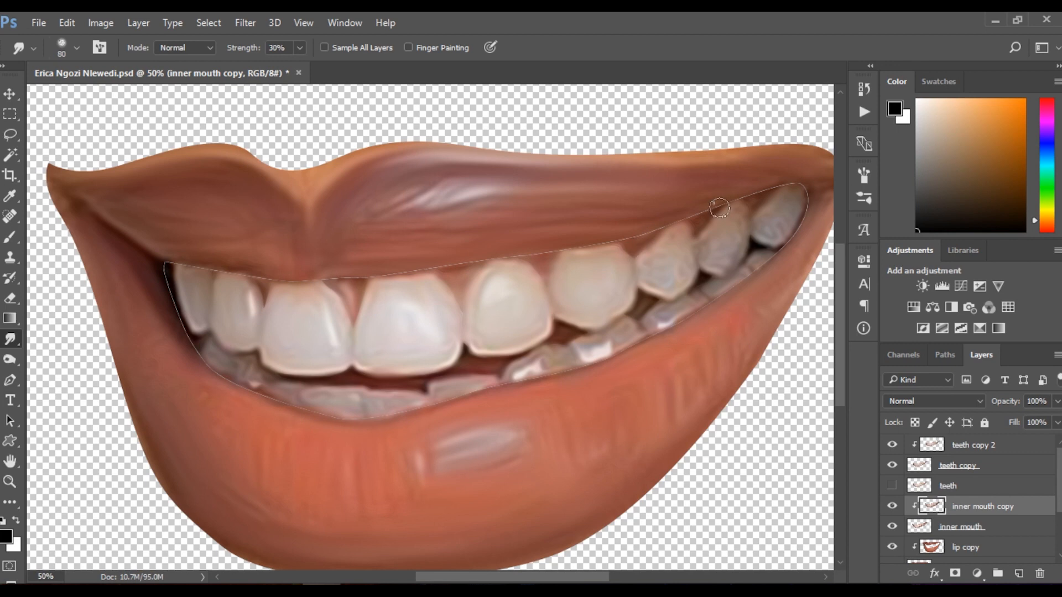
ctrl+click(676, 270)
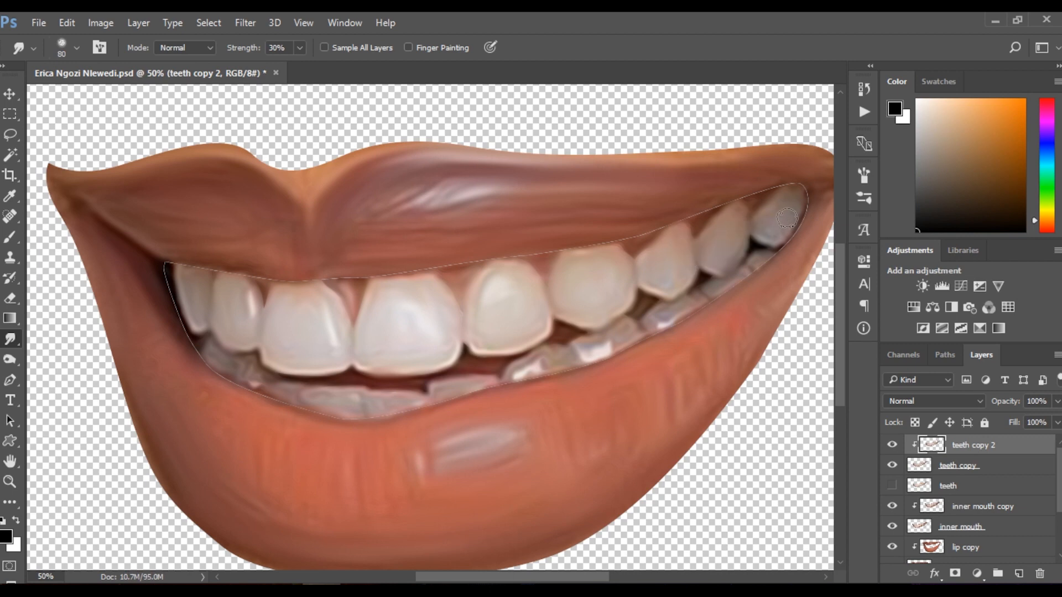
mouse_move(784, 212)
mouse_down()
mouse_move(763, 221)
mouse_move(770, 241)
mouse_move(784, 220)
mouse_move(773, 243)
mouse_move(793, 187)
mouse_move(795, 215)
mouse_move(798, 206)
mouse_move(769, 211)
mouse_move(789, 200)
mouse_move(760, 214)
mouse_up()
key(bracketleft)
key(bracketleft)
mouse_move(248, 372)
mouse_down()
mouse_move(209, 351)
mouse_move(225, 361)
mouse_up()
Check the whole mouth, comparing the teeth with and without the smudged teeth copy 2 layer.
key(ctrl+minus)
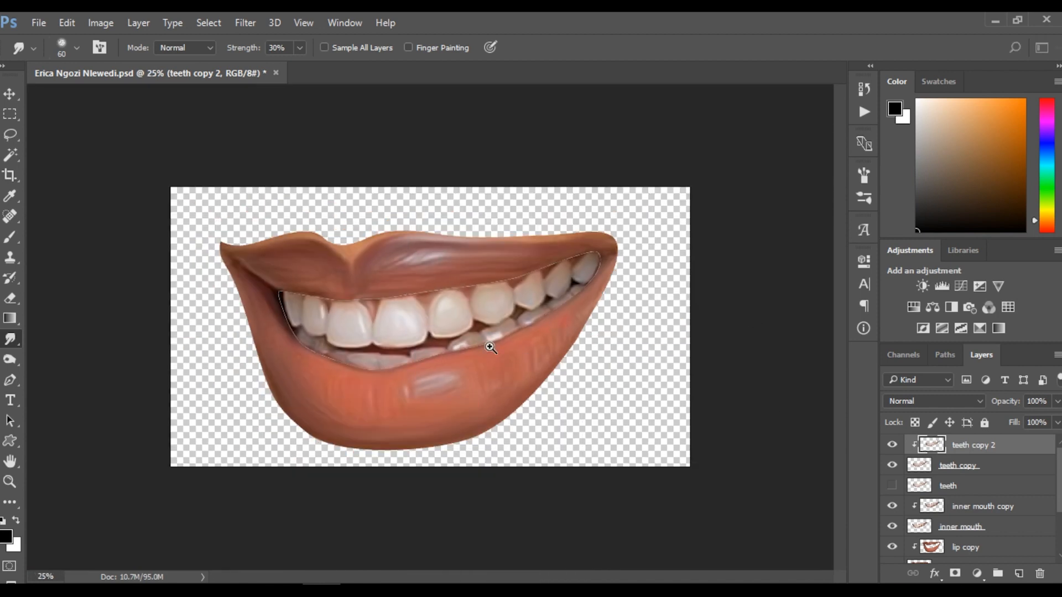
ctrl+click(489, 347)
key(bracketright)
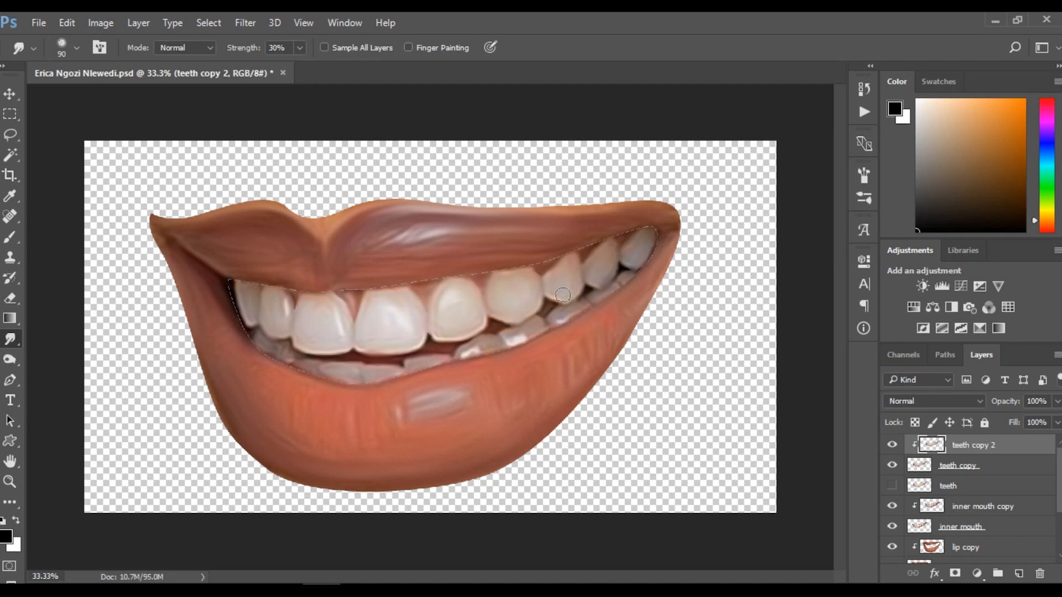
key(bracketleft)
key(bracketleft)
click(891, 446)
click(891, 447)
click(891, 447)
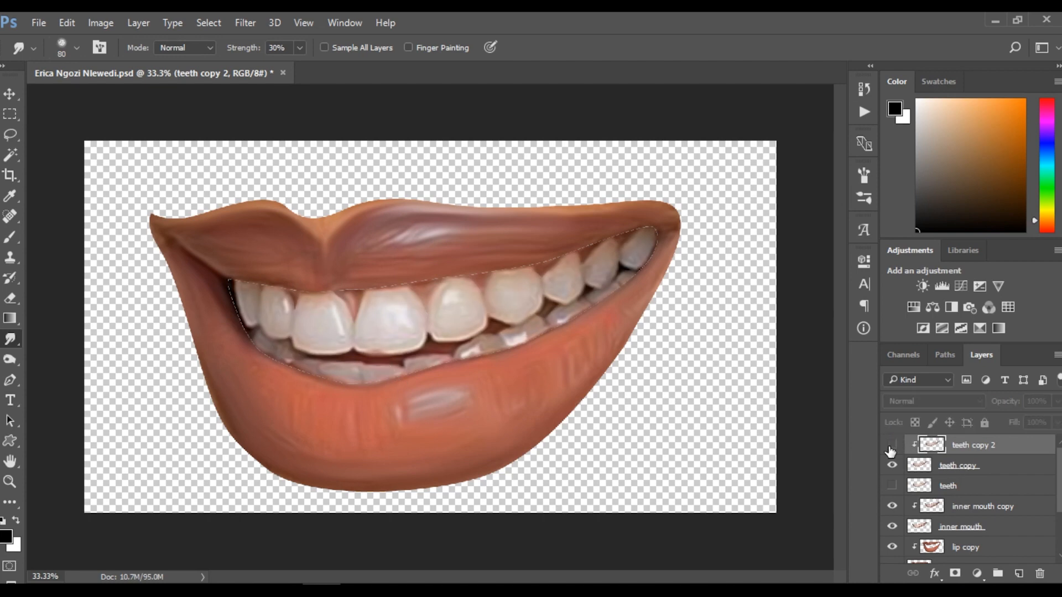
click(891, 447)
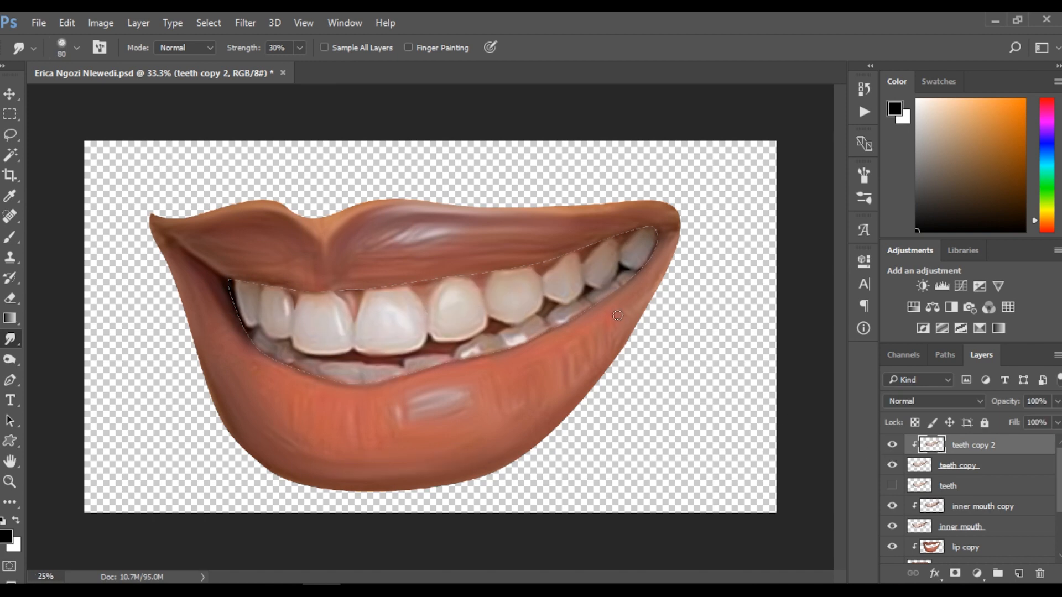
key(ctrl+minus)
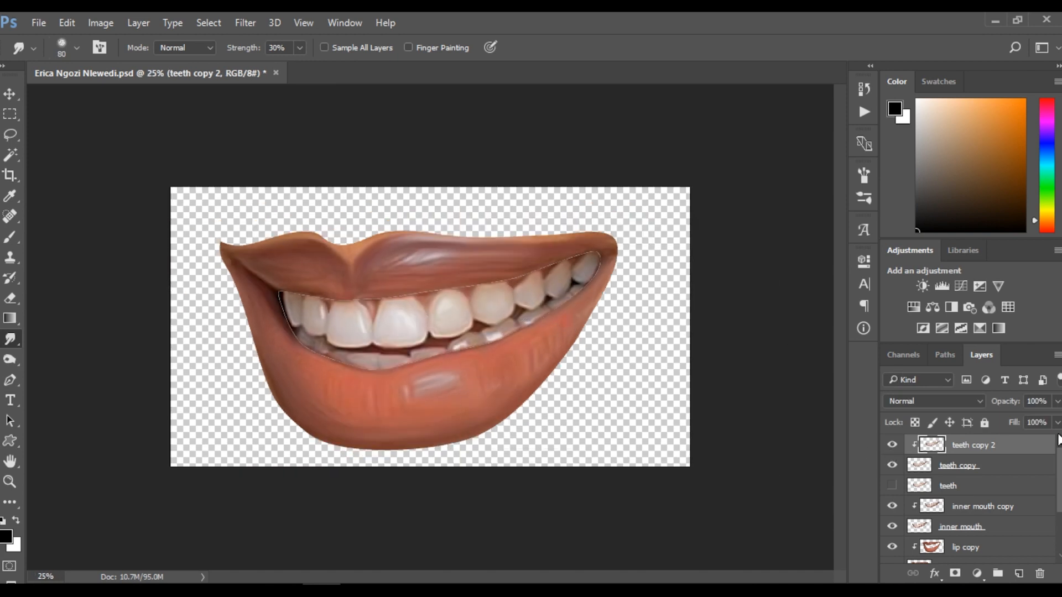
Add a layer clipped to the teeth above teeth copy 2, and fill it with a reddish brown sampled from the upper lip.
key(v)
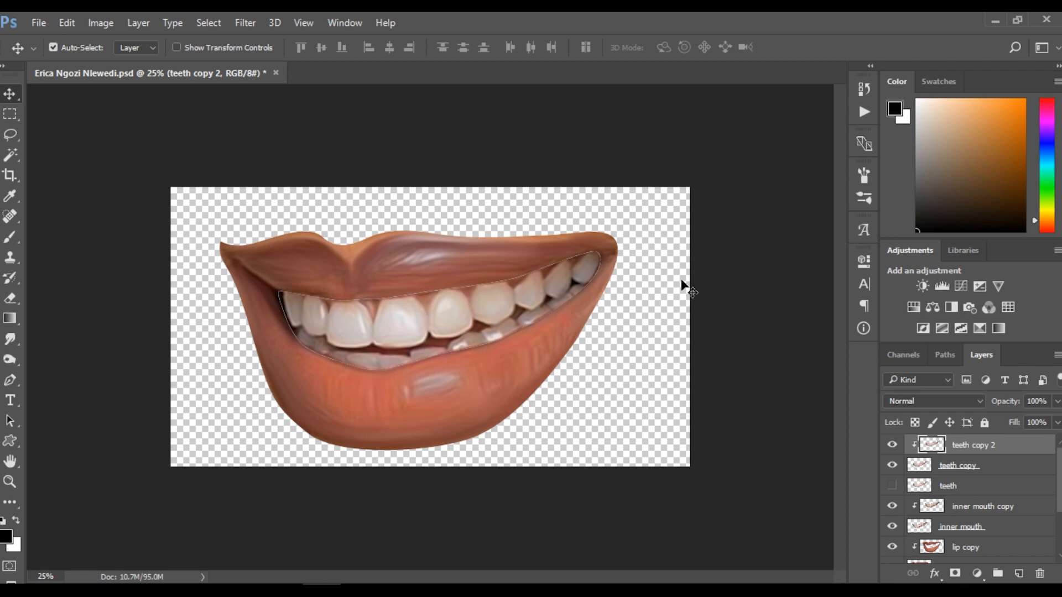
key(b)
alt+click(447, 254)
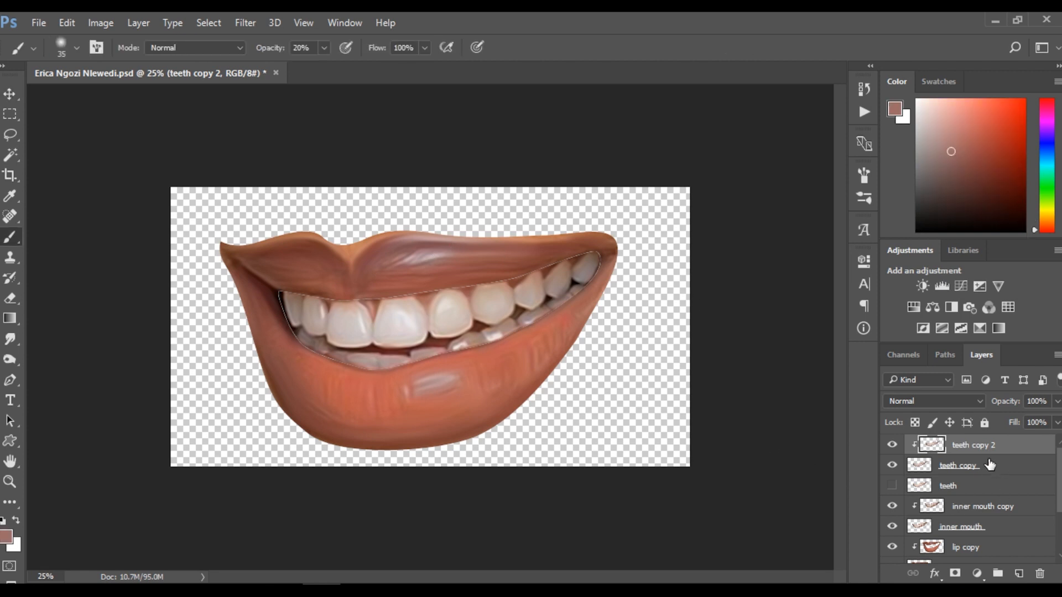
click(1018, 572)
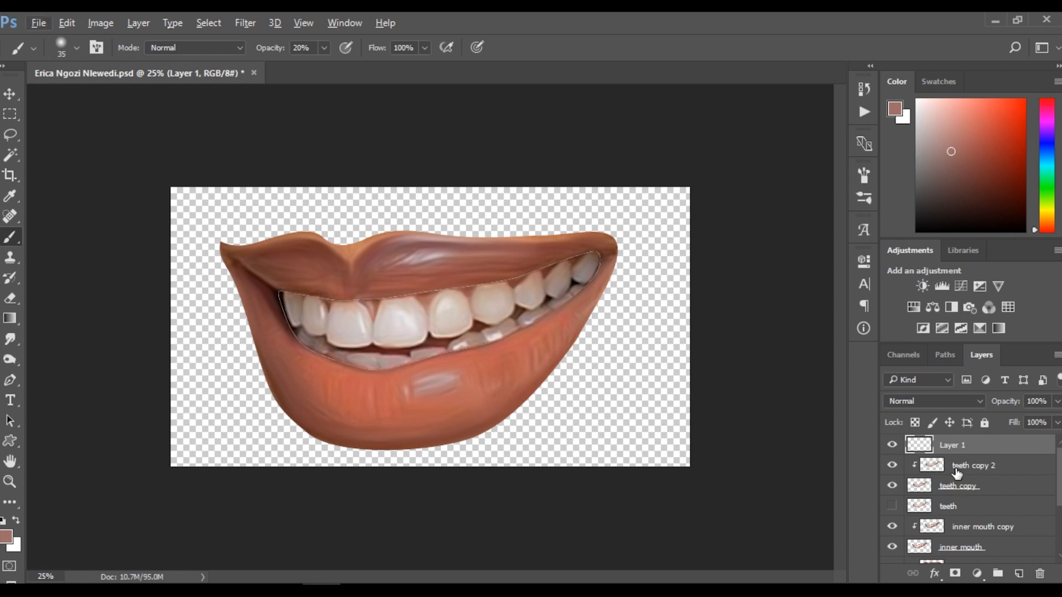
alt+click(949, 448)
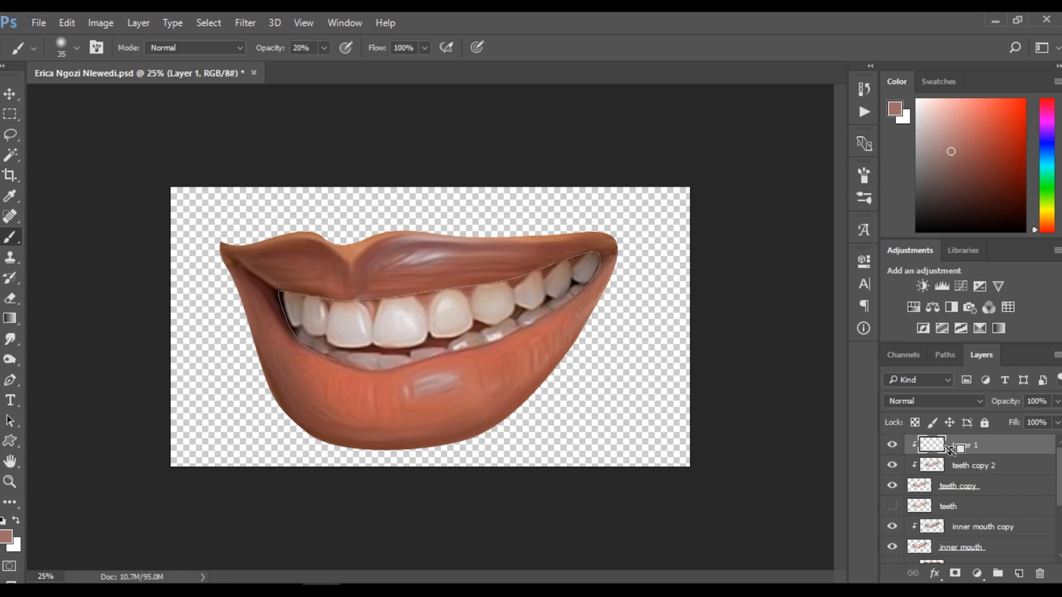
alt+click(409, 272)
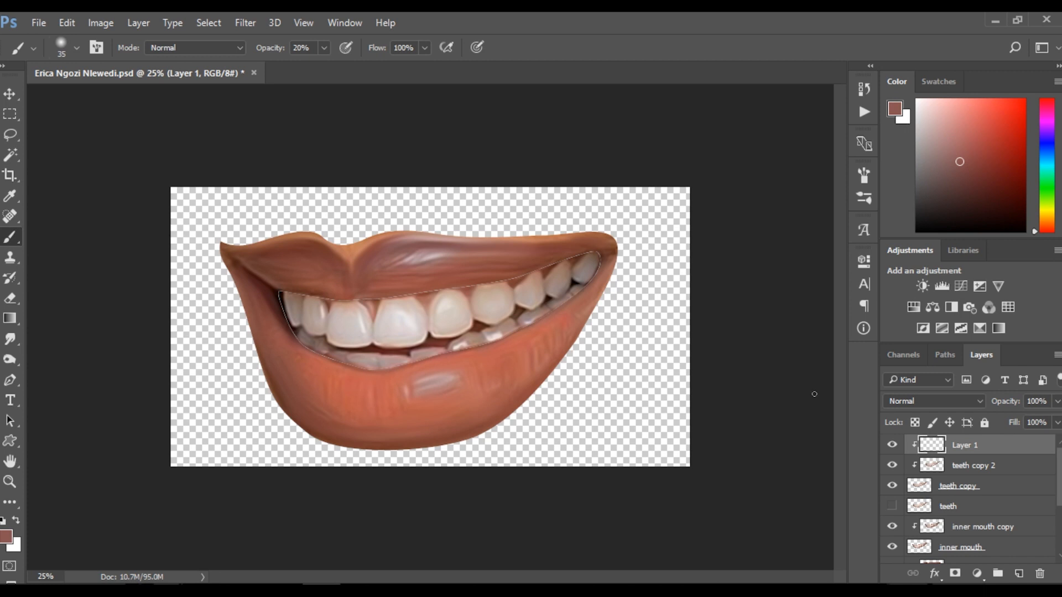
key(alt+BackSpace)
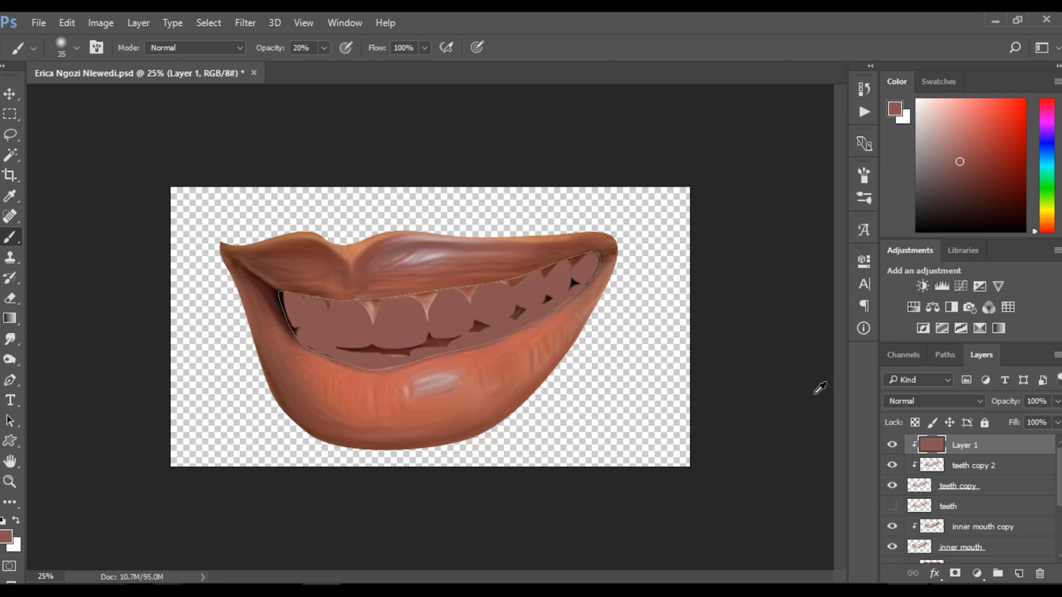
Undo the reddish-brown fill over the teeth, select the lip copy layer and add a new empty layer above it.
key(ctrl+z)
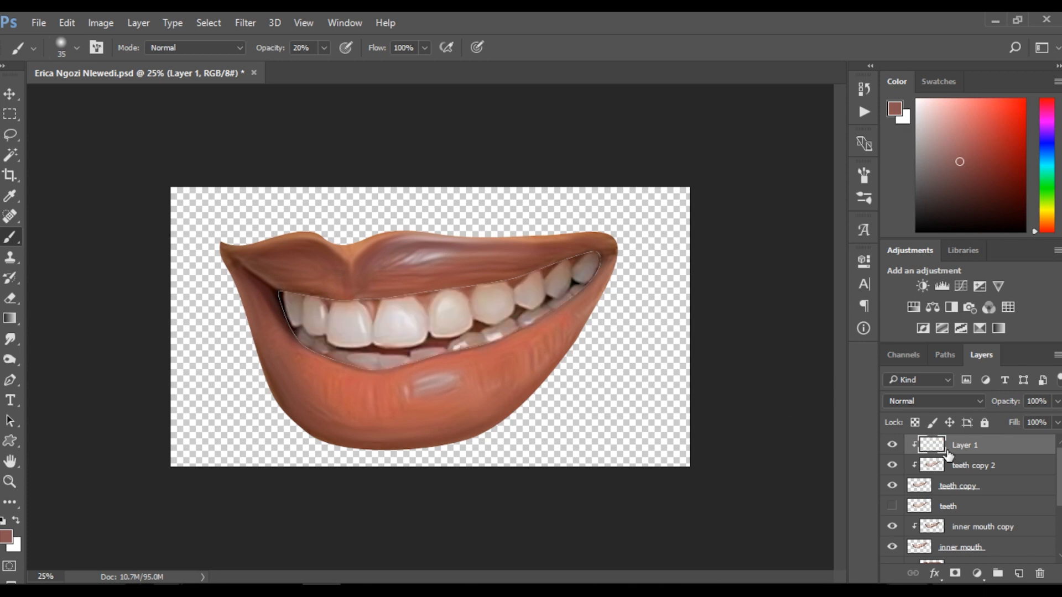
ctrl+click(421, 264)
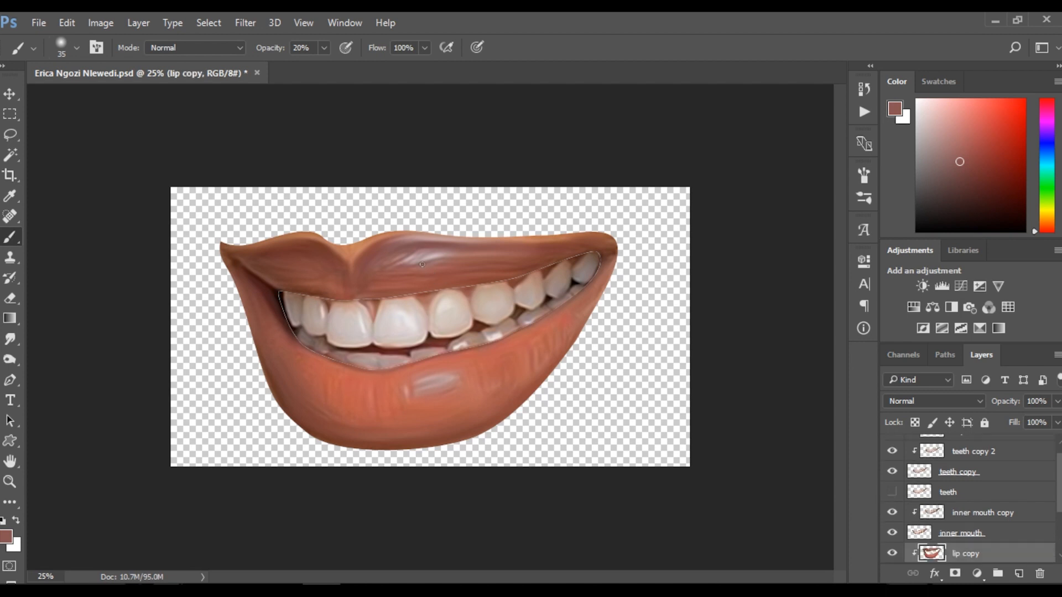
scroll(1055, 487, down, 2)
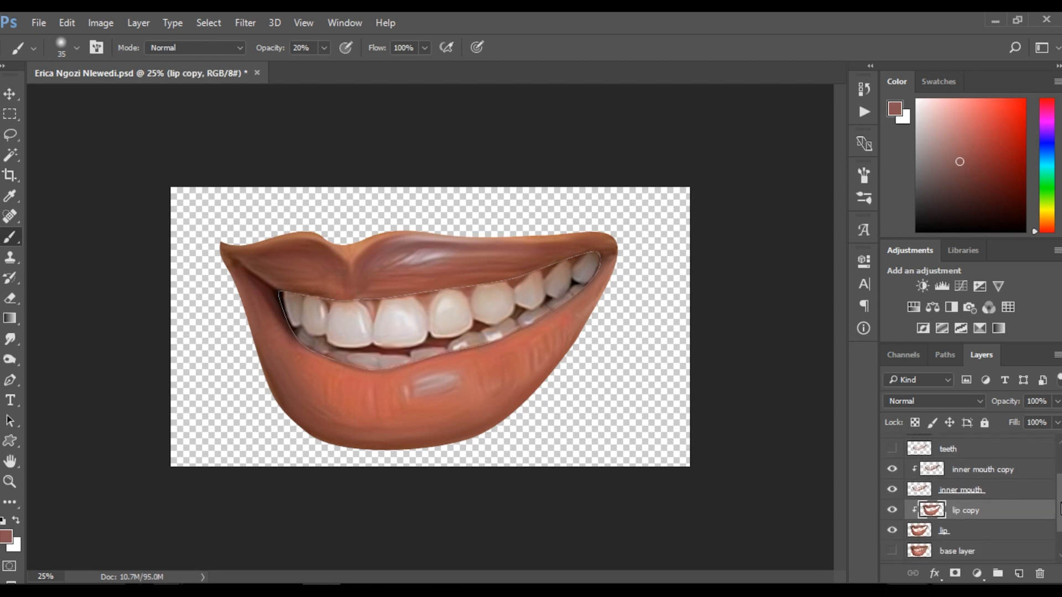
click(1018, 574)
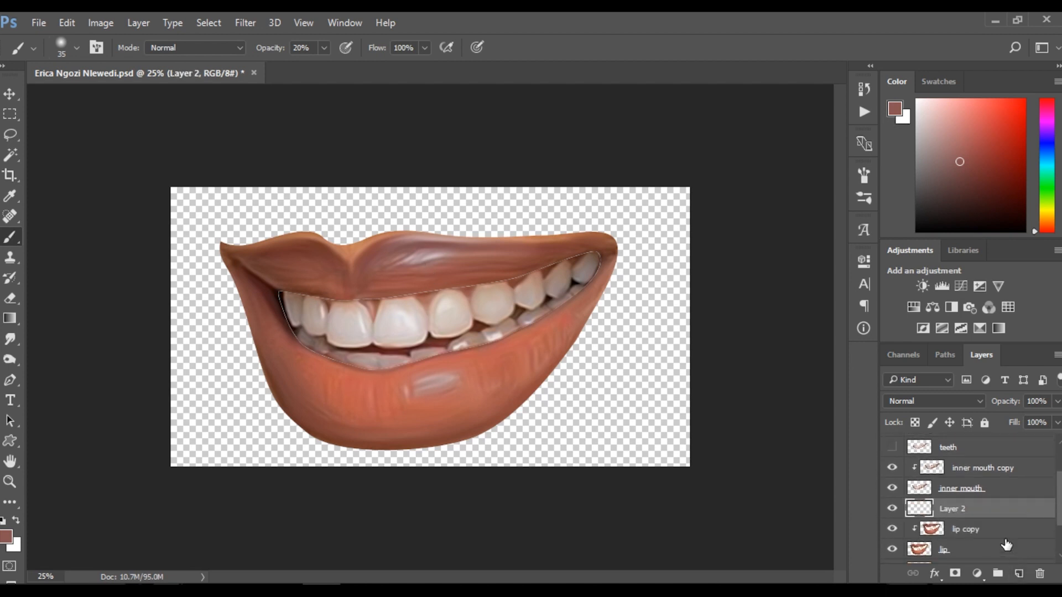
alt+click(980, 520)
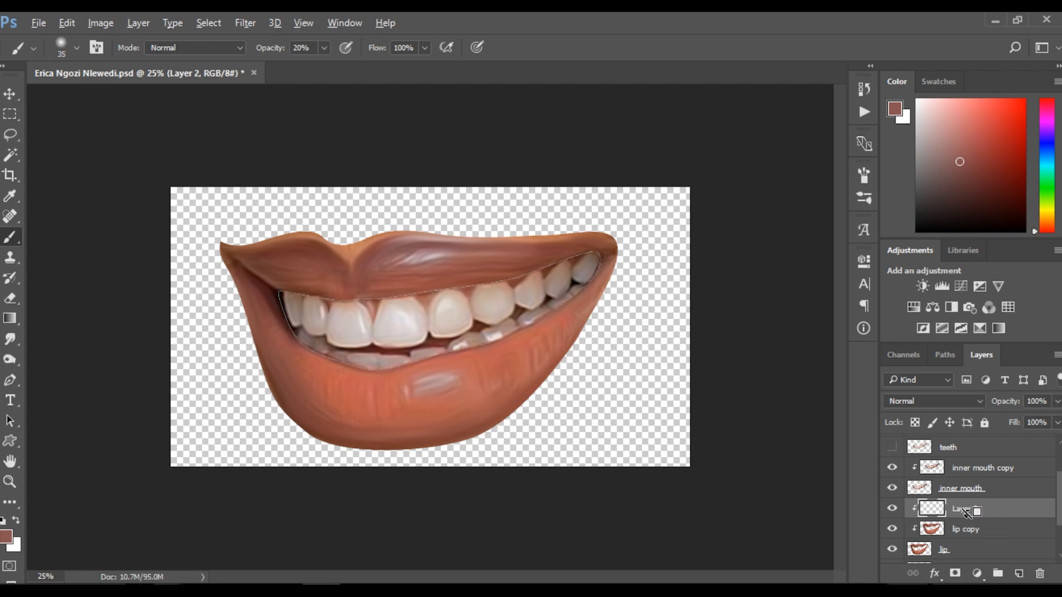
alt+click(964, 506)
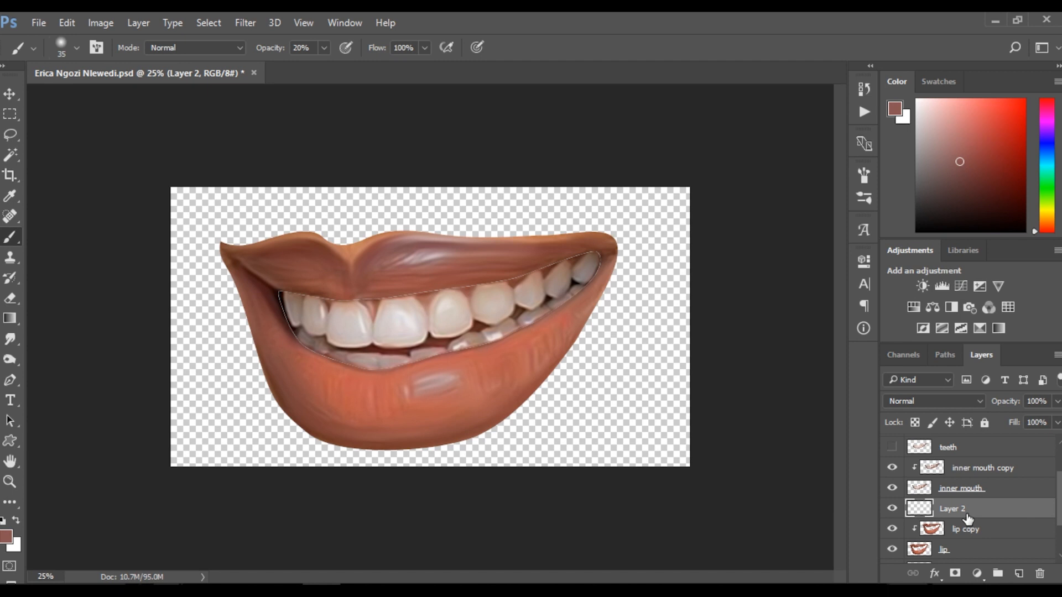
Fill Layer 2 with the sampled reddish brown, clip it to the lips, and set its blend mode to Color.
key(alt+BackSpace)
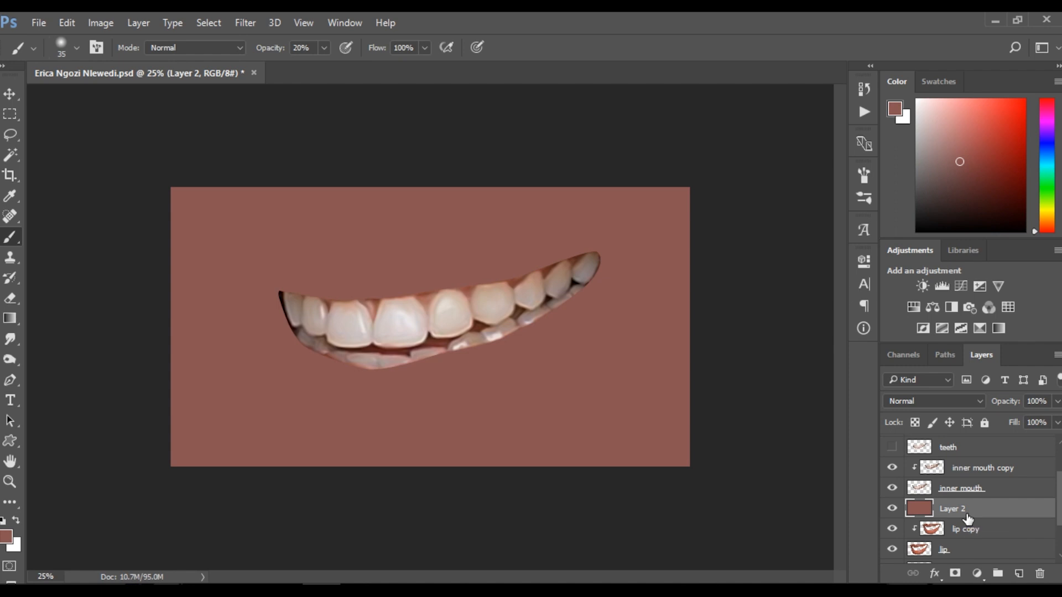
right_click(968, 518)
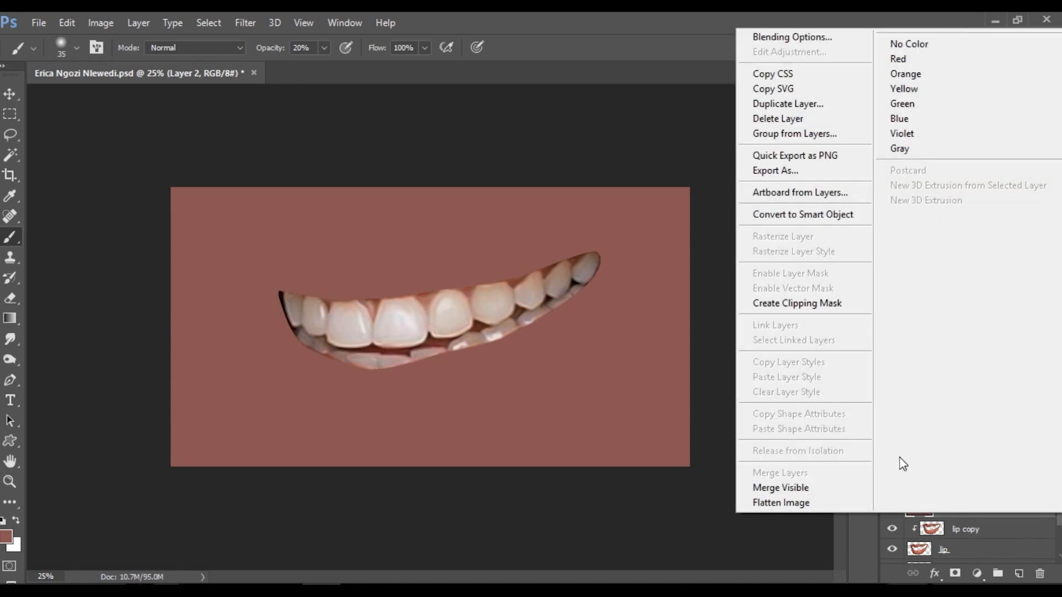
click(788, 303)
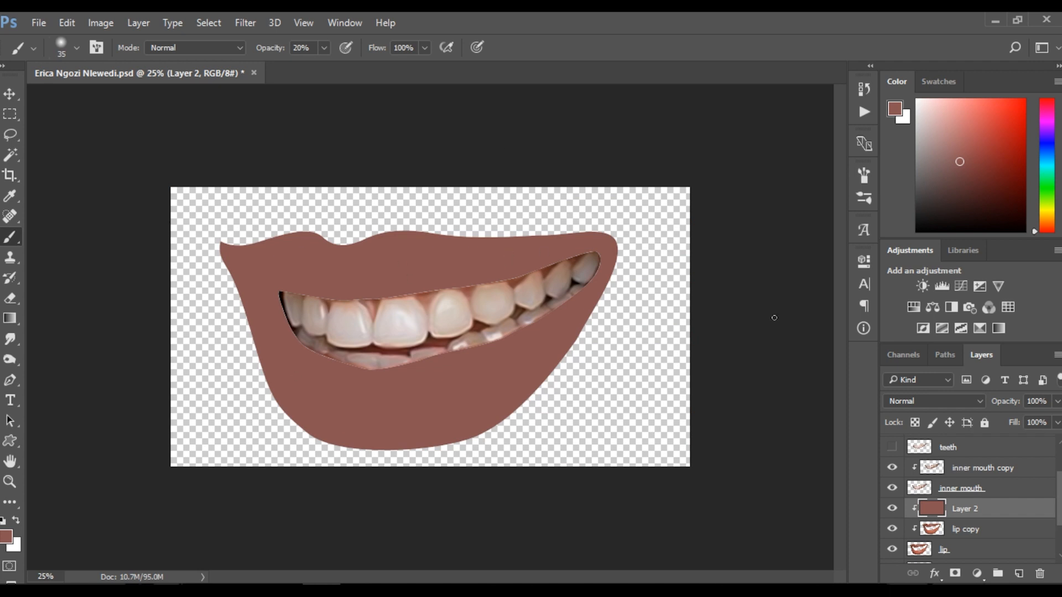
click(925, 399)
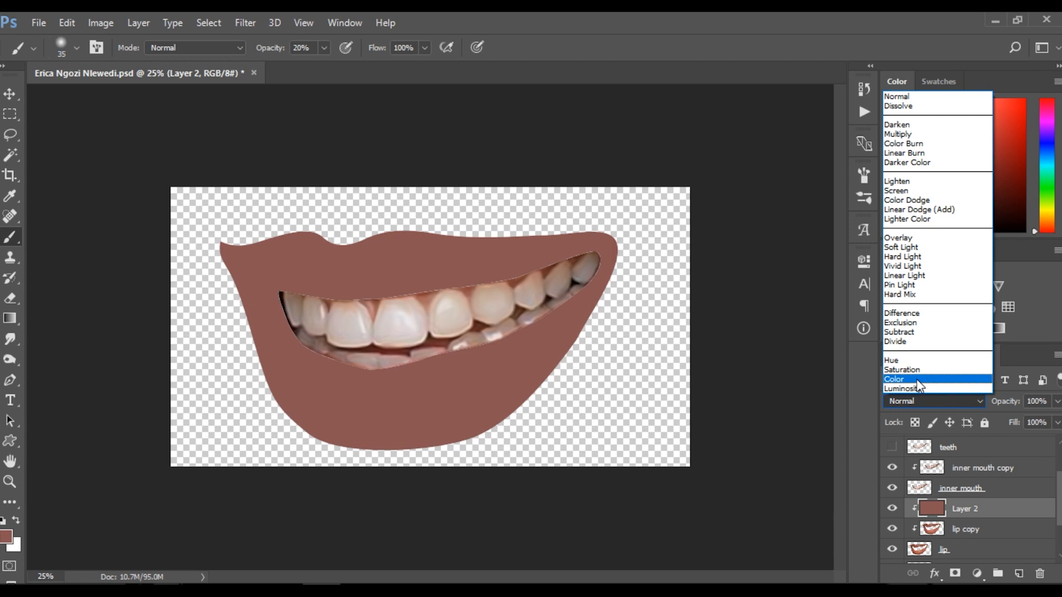
click(917, 380)
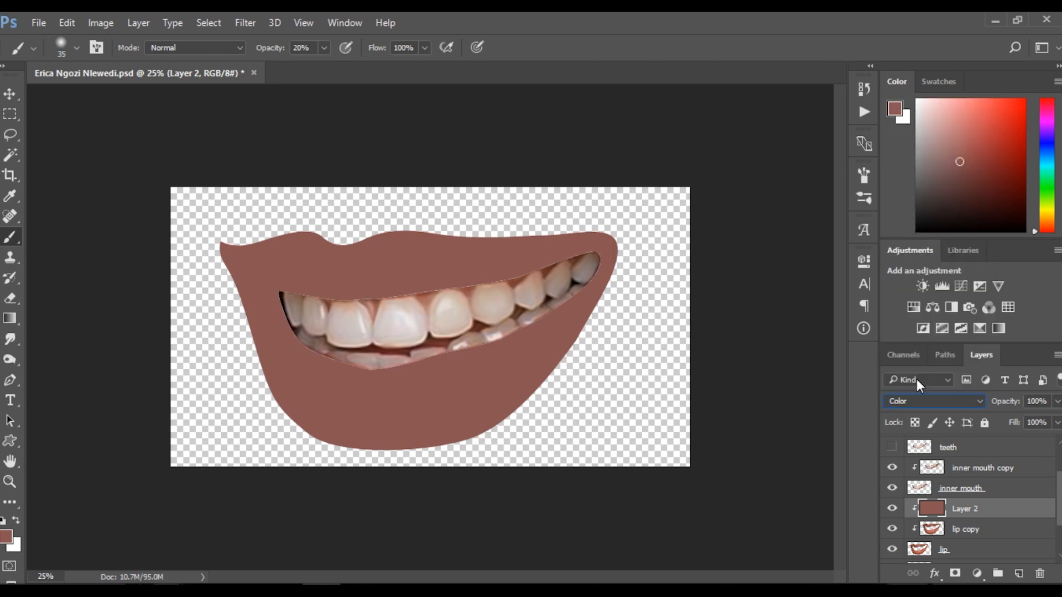
Hide Layer 2, sample a warmer brown from the upper lip, refill the layer with it, and compare the lips with and without the tint.
click(892, 512)
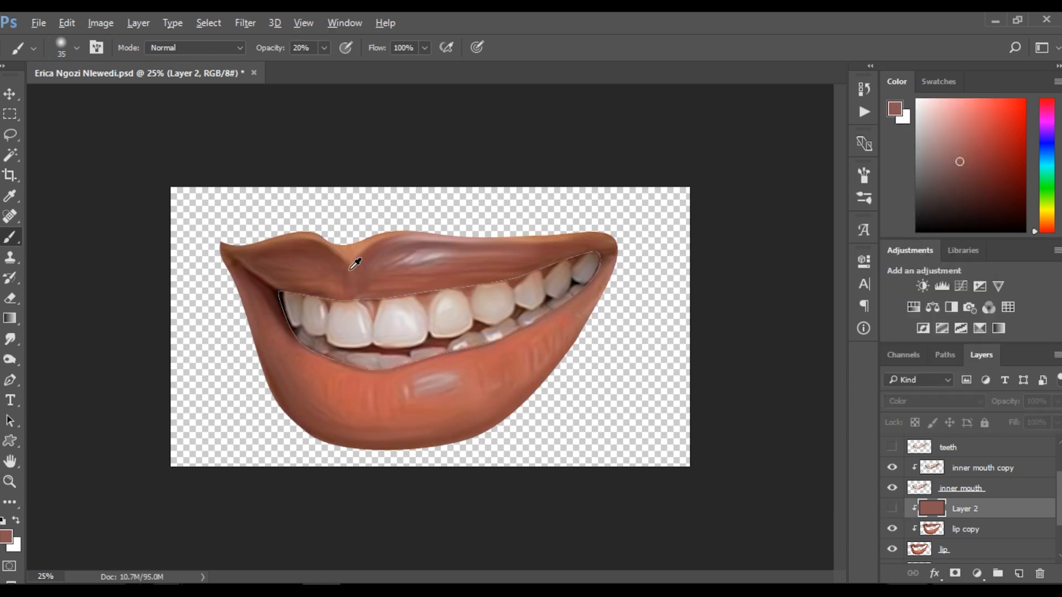
alt+click(318, 264)
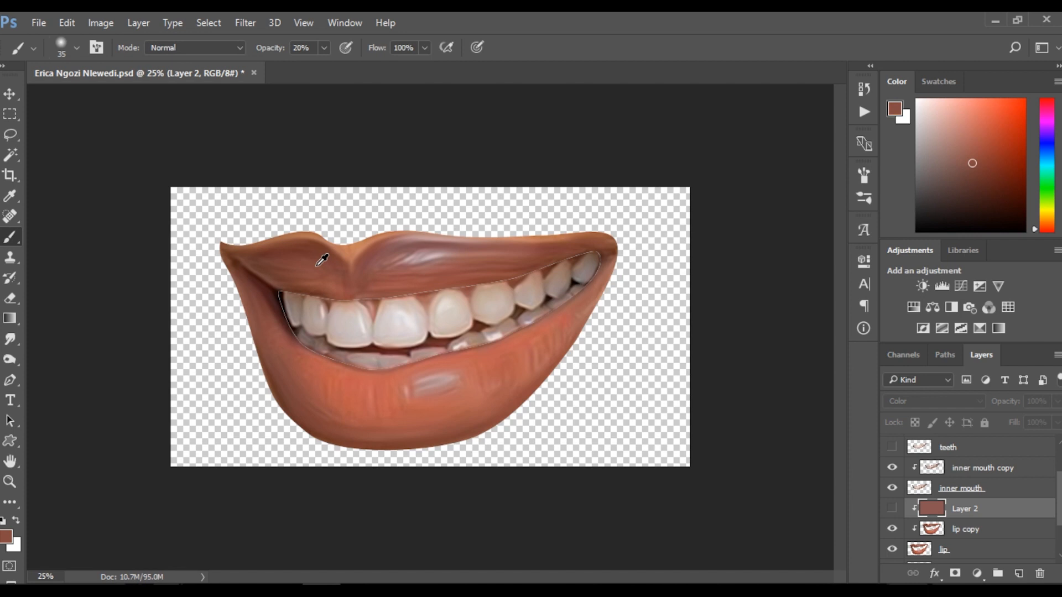
click(891, 510)
click(891, 510)
click(891, 510)
click(891, 510)
click(891, 511)
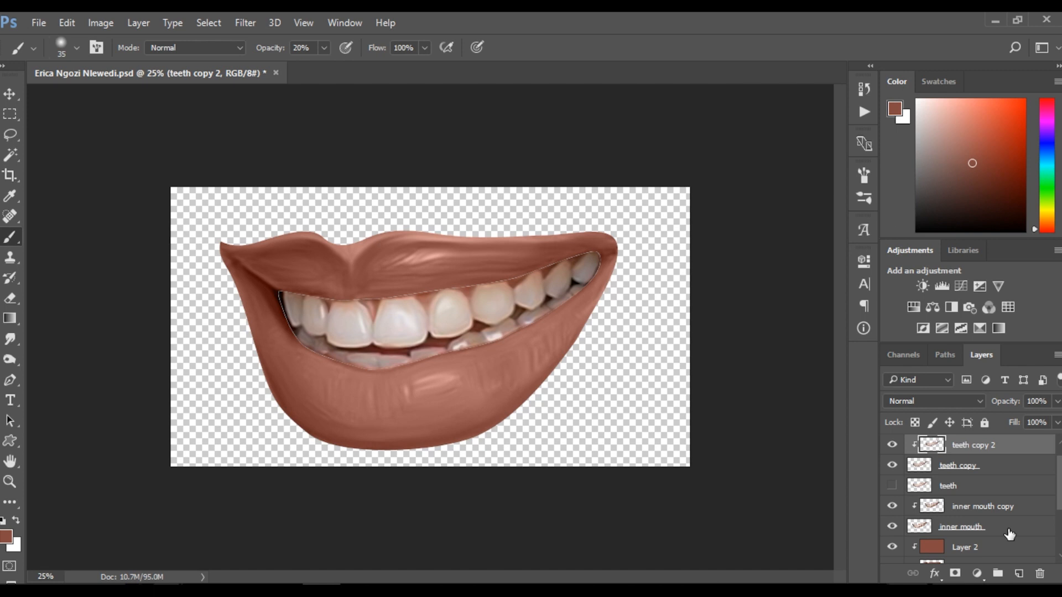
Delete the empty Layer 1 and add a new layer clipped to the teeth above teeth copy 2.
click(1018, 573)
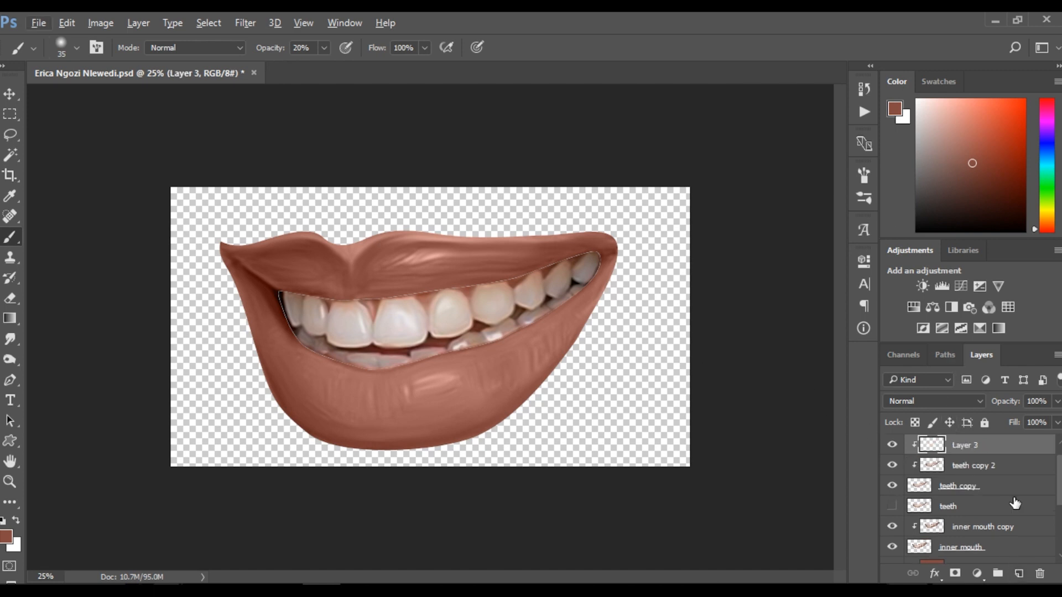
scroll(1031, 469, up, 2)
click(973, 451)
key(Delete)
key(alt)
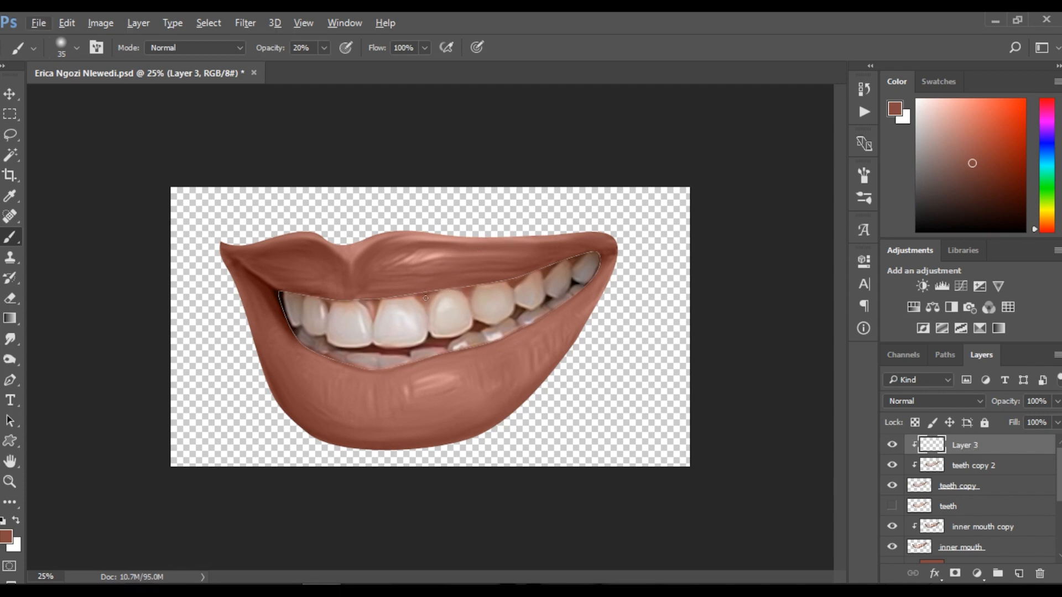
Sample a tooth colour, shift it to a pale lavender blue, fill Layer 3 with it, and set the blend mode to Color.
key(alt)
alt+click(445, 303)
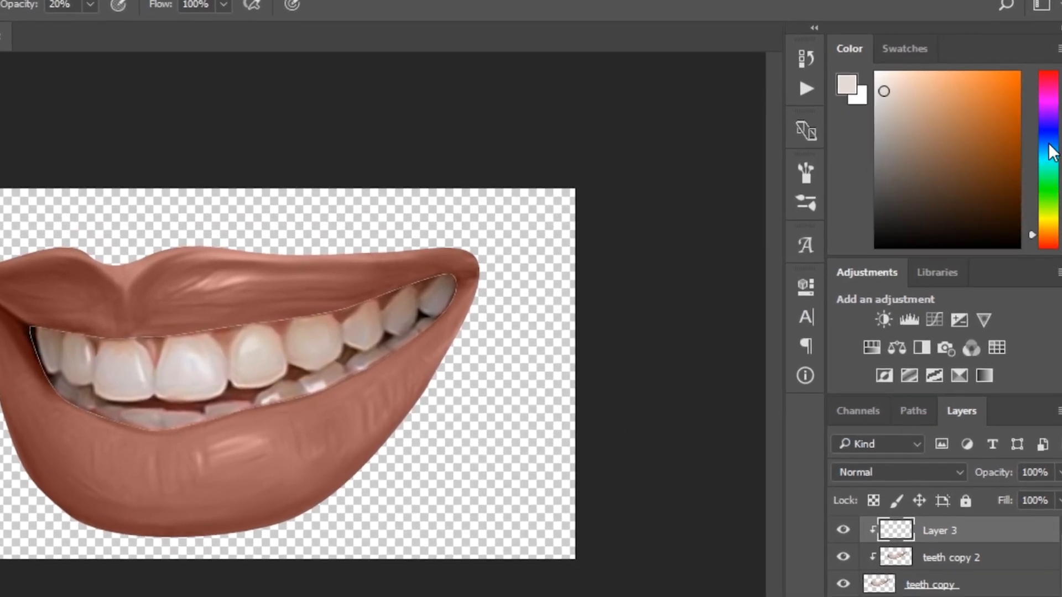
drag(1049, 145, 1037, 129)
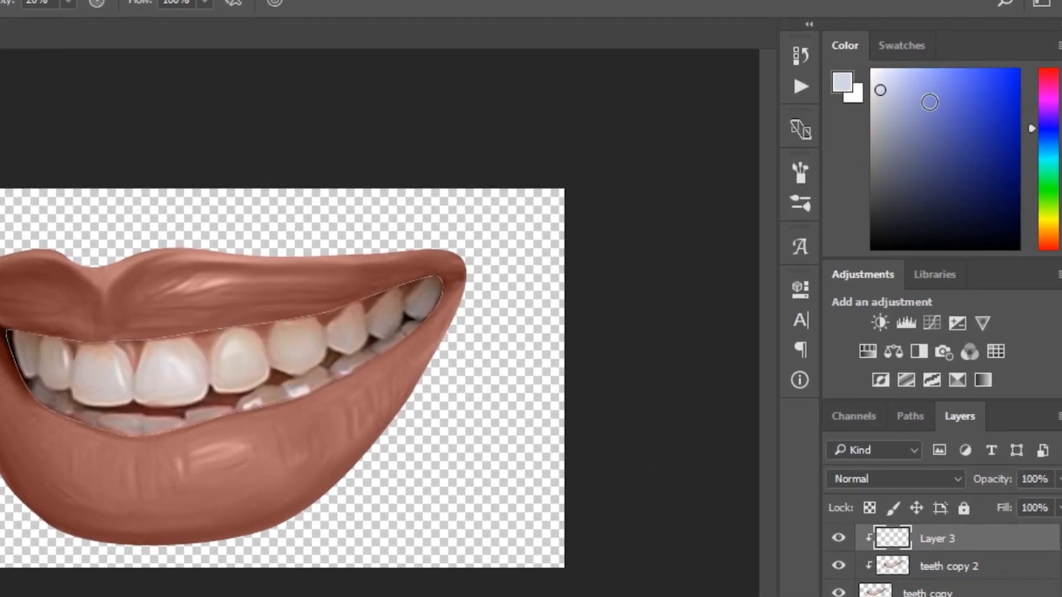
click(893, 86)
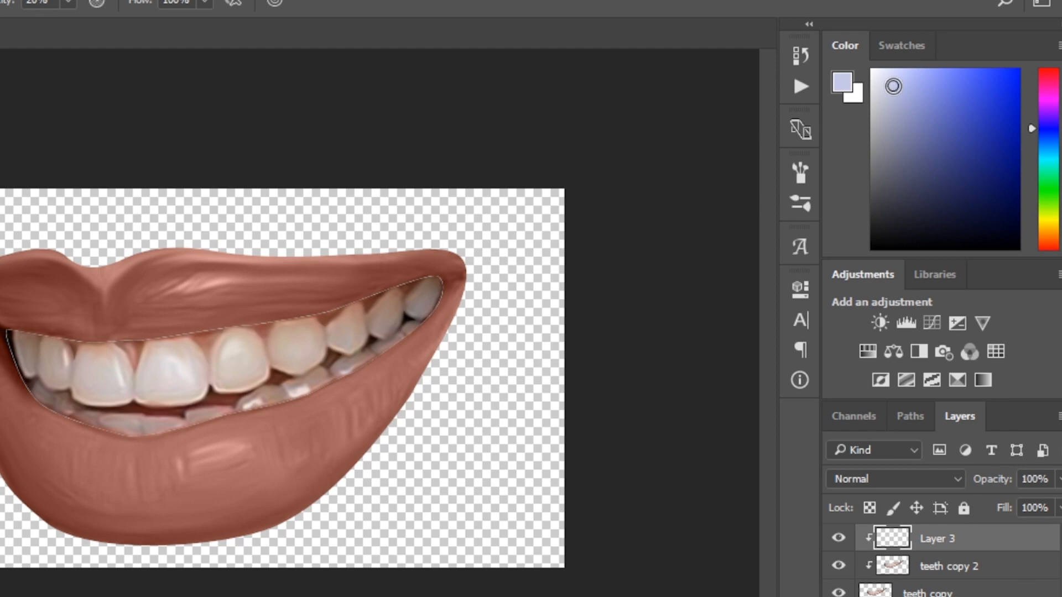
key(alt+BackSpace)
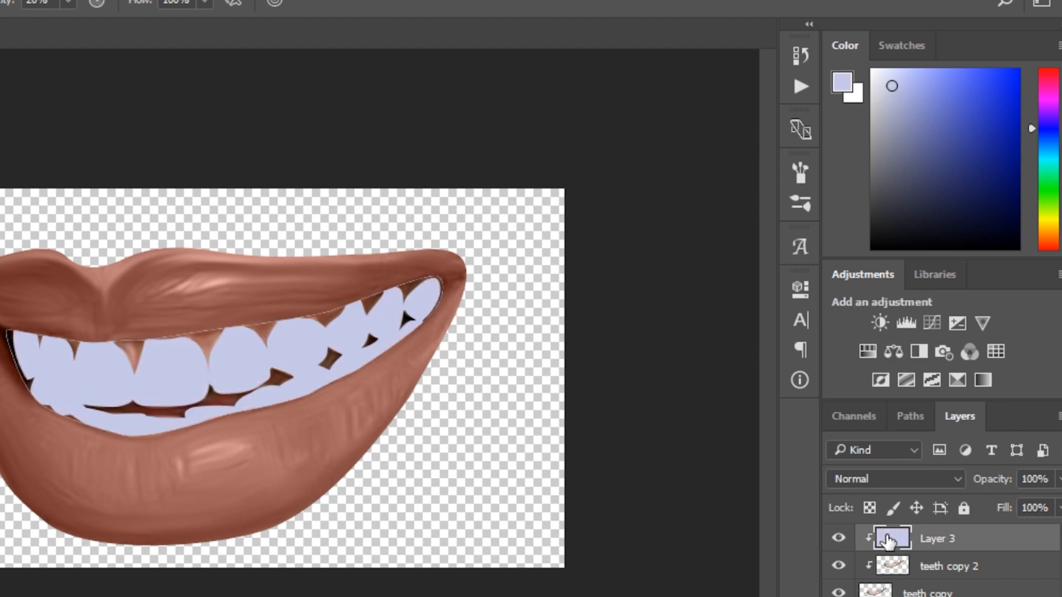
click(854, 472)
click(853, 451)
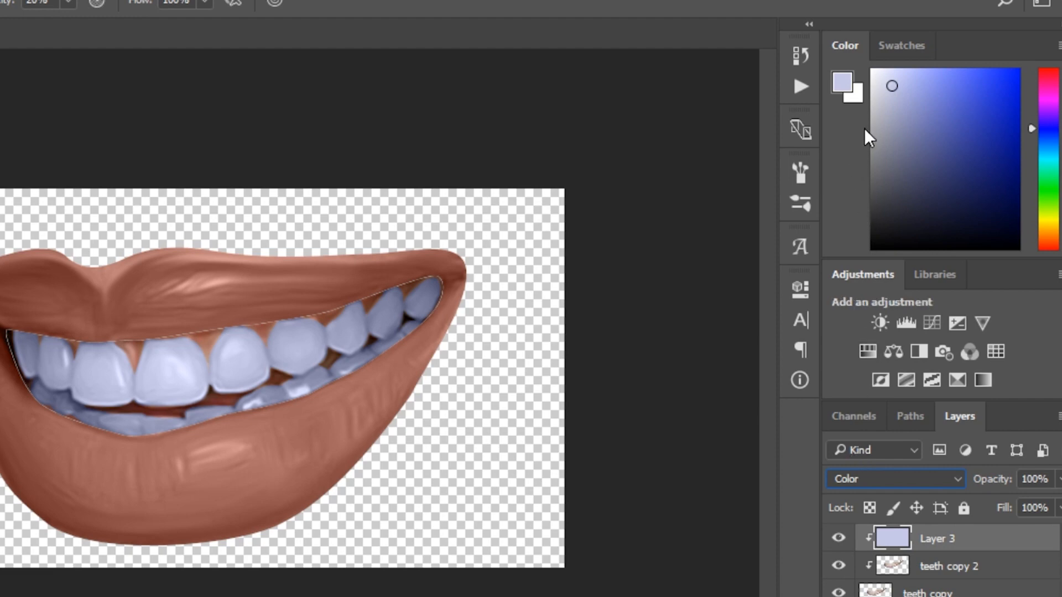
Try pale, saturated and darker blues as the foreground colour.
click(873, 72)
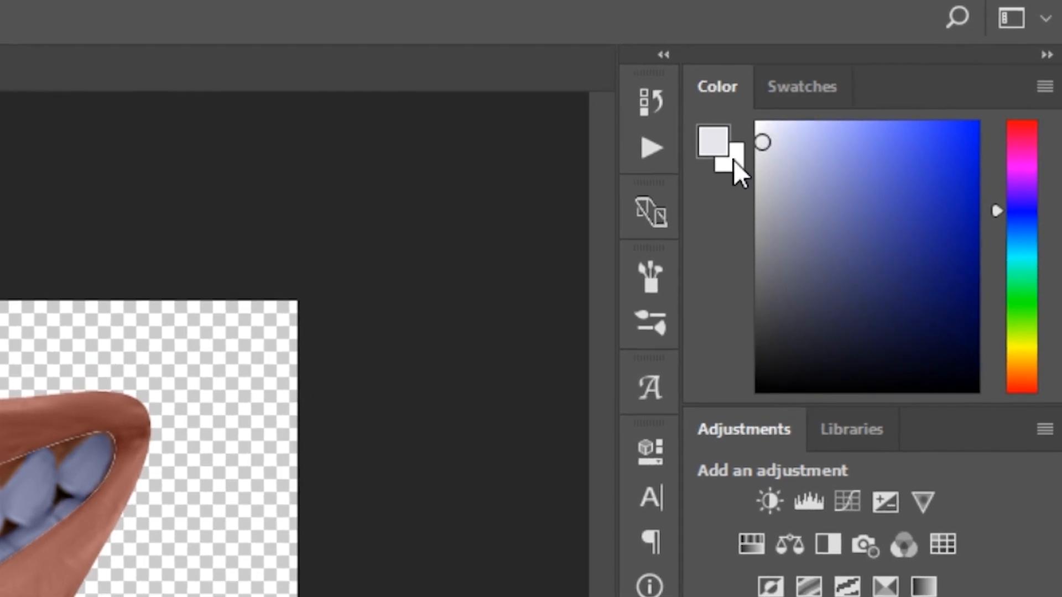
mouse_move(821, 148)
mouse_down()
mouse_move(907, 145)
mouse_move(990, 174)
mouse_up()
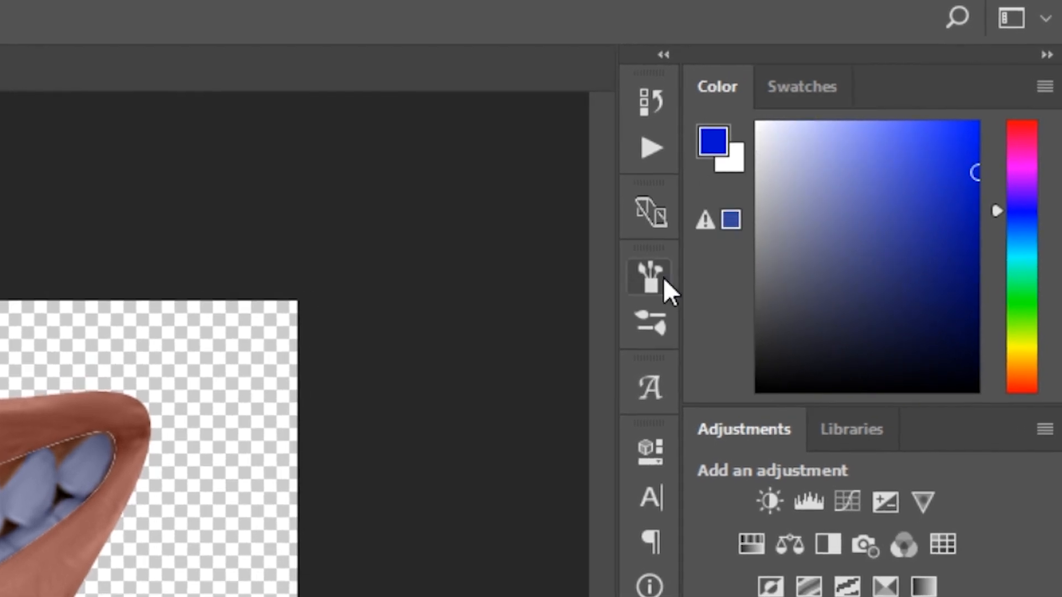
click(705, 224)
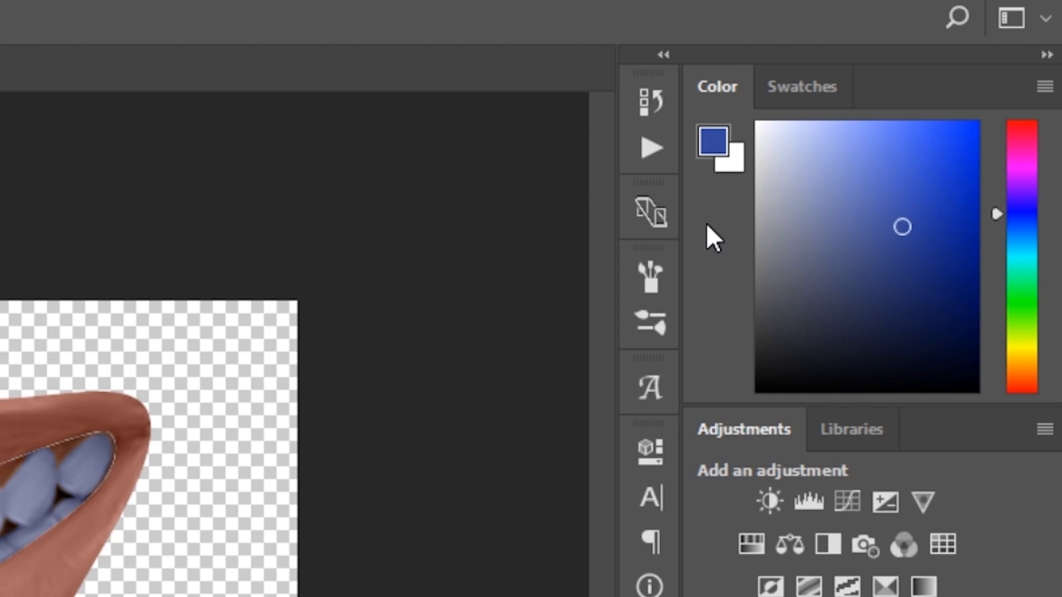
click(810, 140)
mouse_move(810, 140)
mouse_down()
mouse_move(749, 131)
mouse_move(768, 145)
mouse_up()
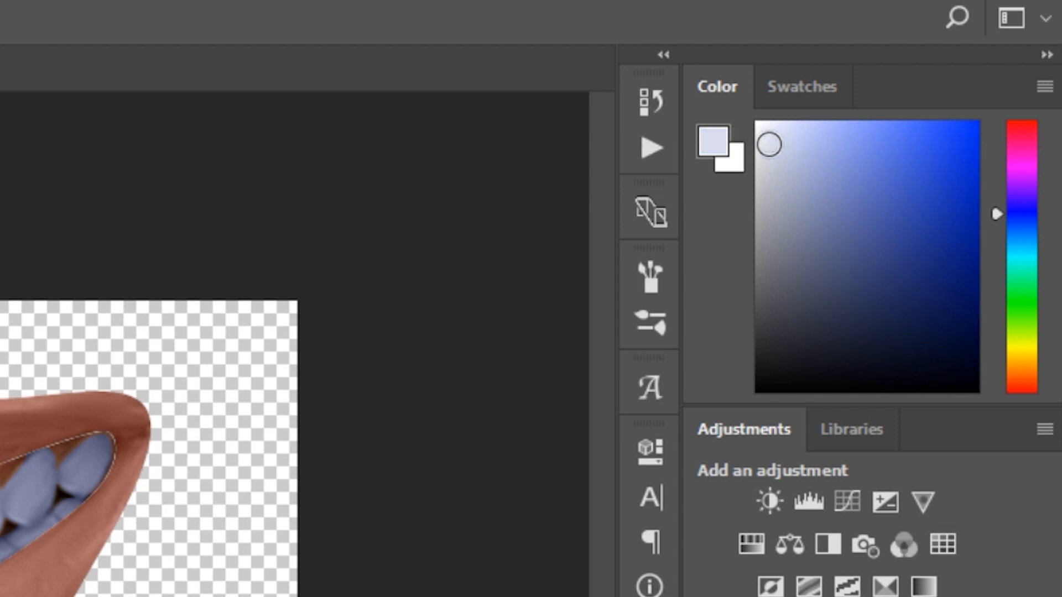
click(926, 141)
mouse_move(926, 141)
mouse_down()
mouse_move(979, 135)
mouse_move(950, 275)
mouse_move(948, 240)
mouse_up()
click(832, 191)
Refill Layer 3 with a very light, almost neutral bluish white, and compare the teeth with and without the tint.
mouse_move(882, 242)
mouse_down()
mouse_move(936, 299)
mouse_move(948, 353)
mouse_move(945, 178)
mouse_move(955, 143)
mouse_move(778, 138)
mouse_up()
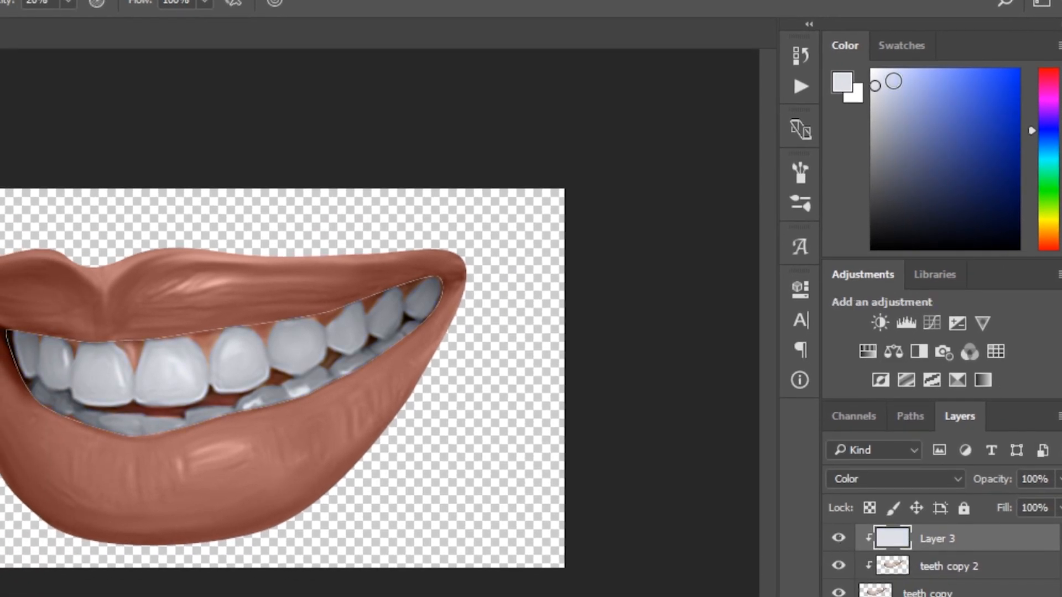
click(871, 82)
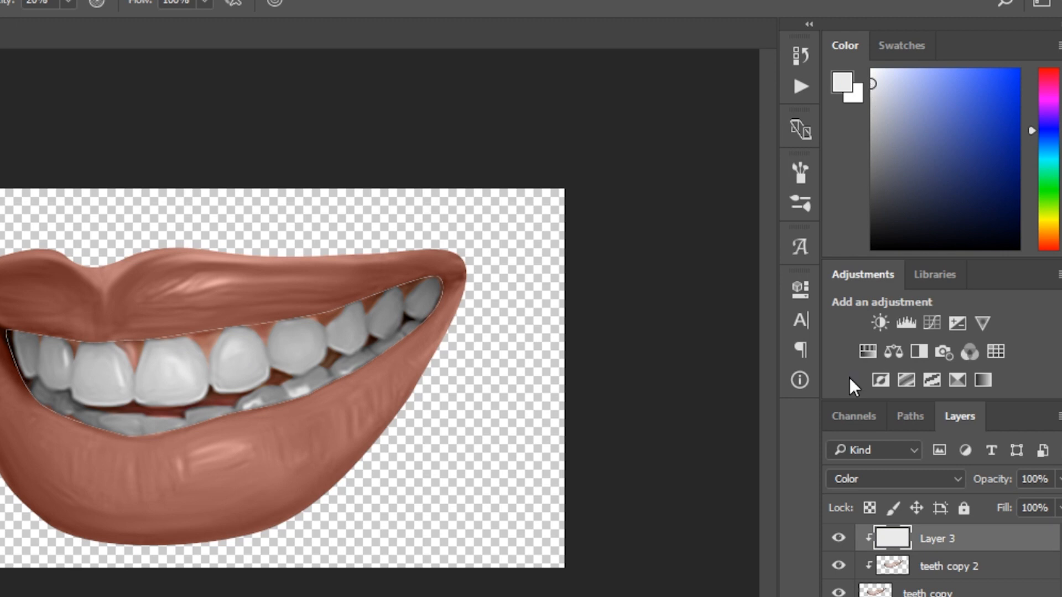
click(838, 538)
click(838, 540)
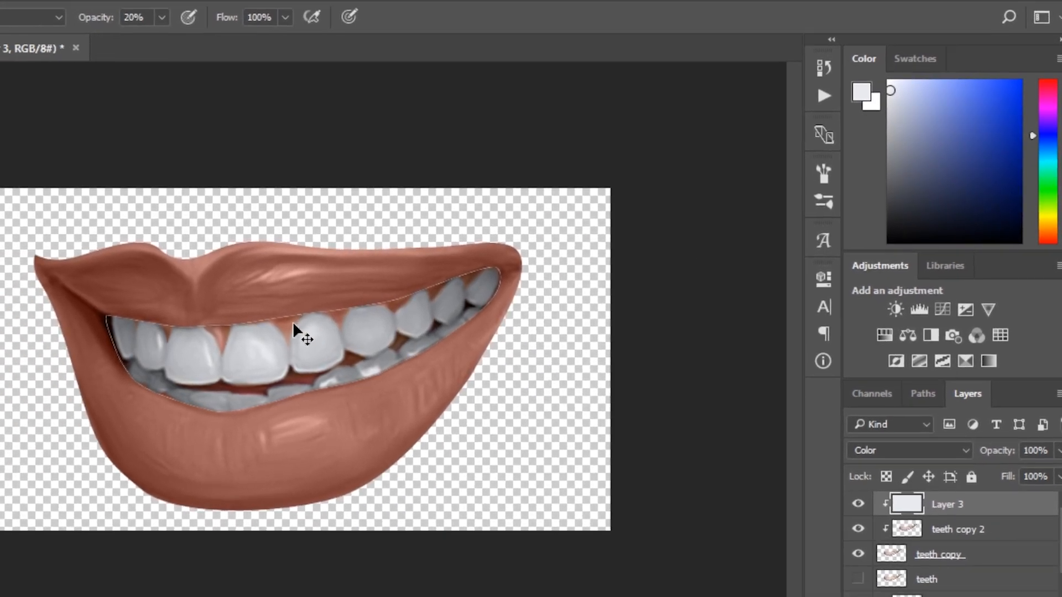
Add a layer clipped above inner mouth copy, fill it with a reddish brown sampled from the upper lip, and set its blend mode to Color.
ctrl+click(293, 324)
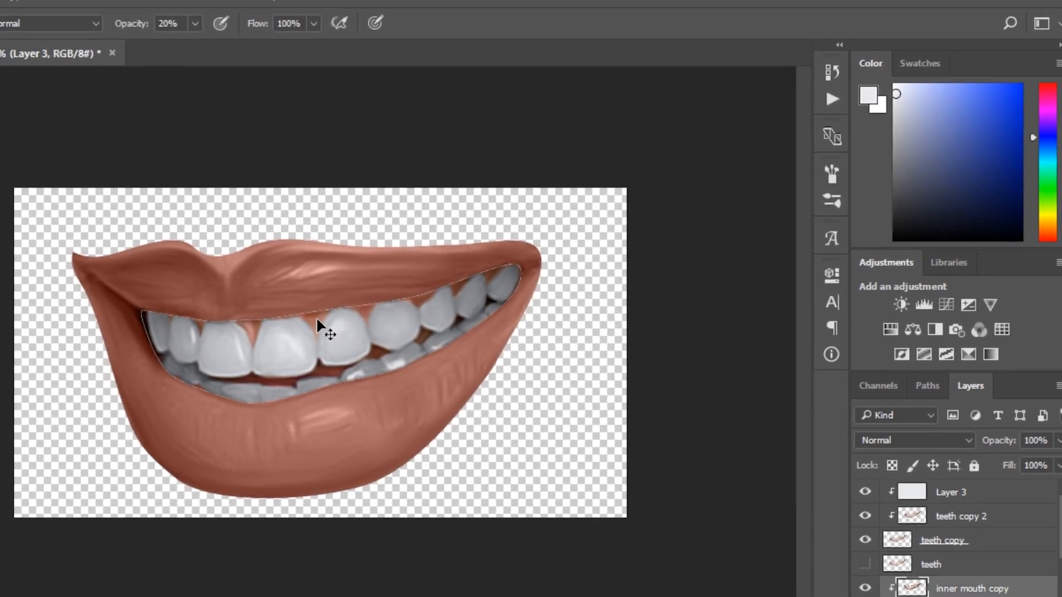
click(1021, 589)
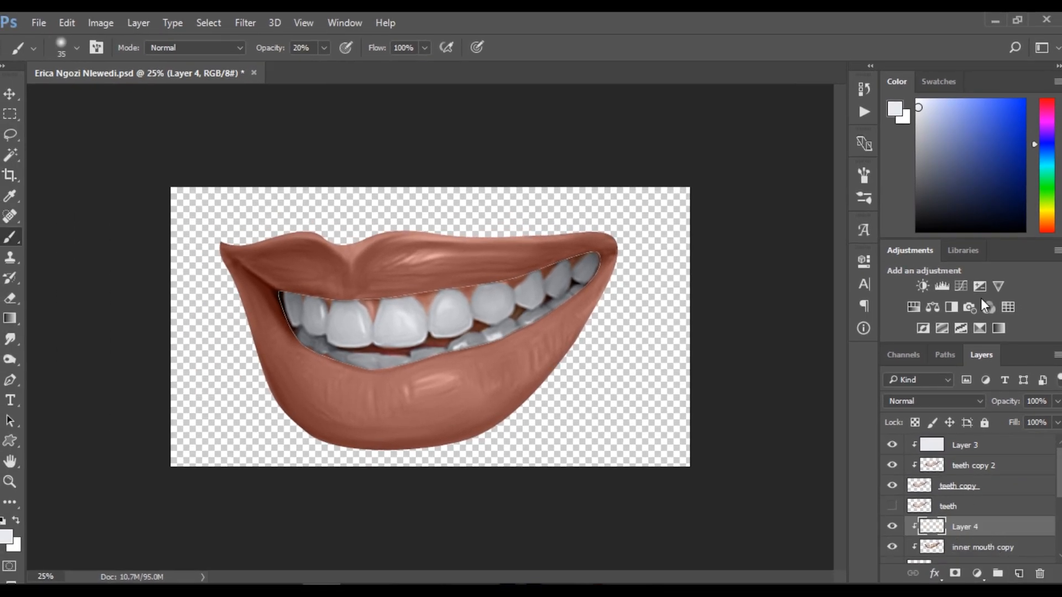
alt+click(433, 289)
key(alt+BackSpace)
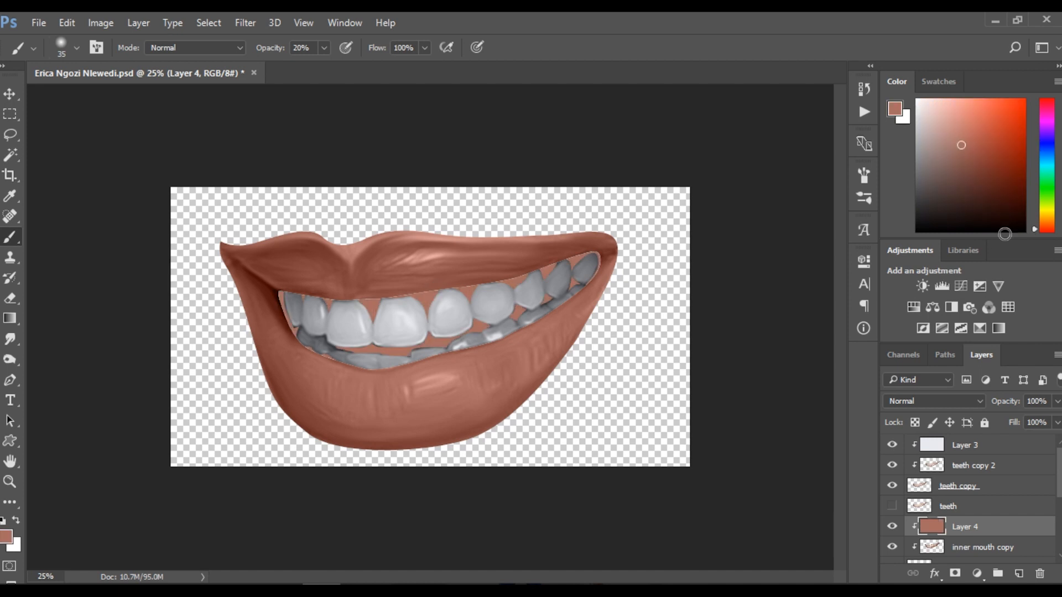
click(929, 401)
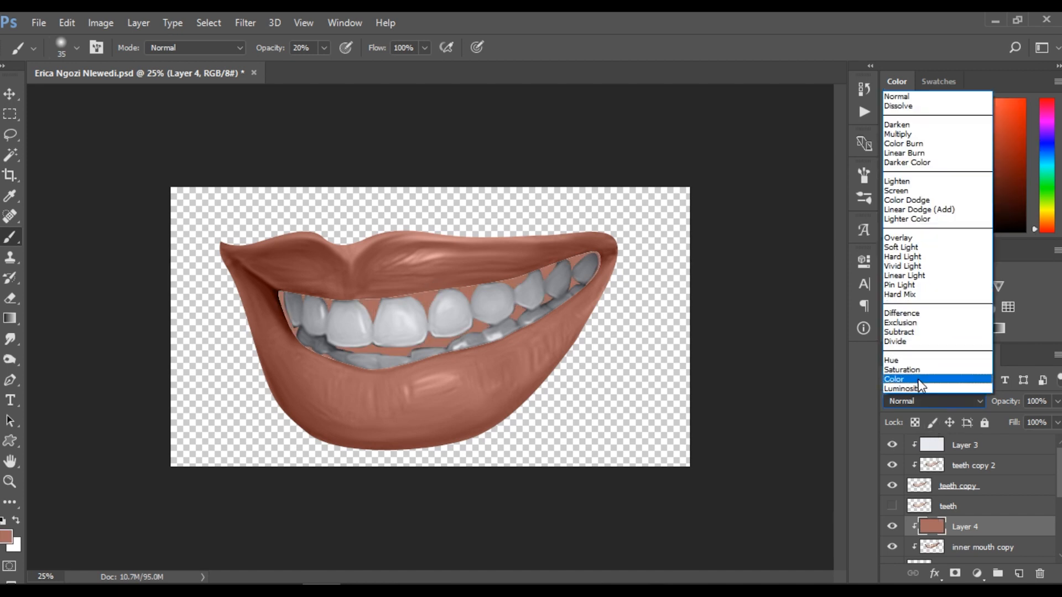
click(917, 380)
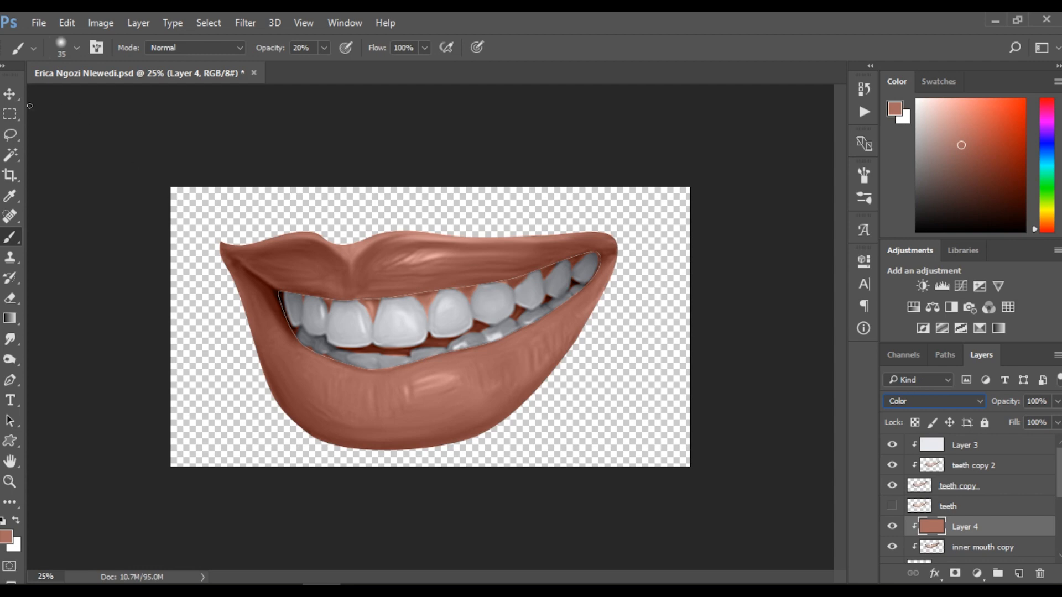
Add an empty layer clipped above Layer 2, the lips' reddish brown colour fill.
key(v)
click(416, 206)
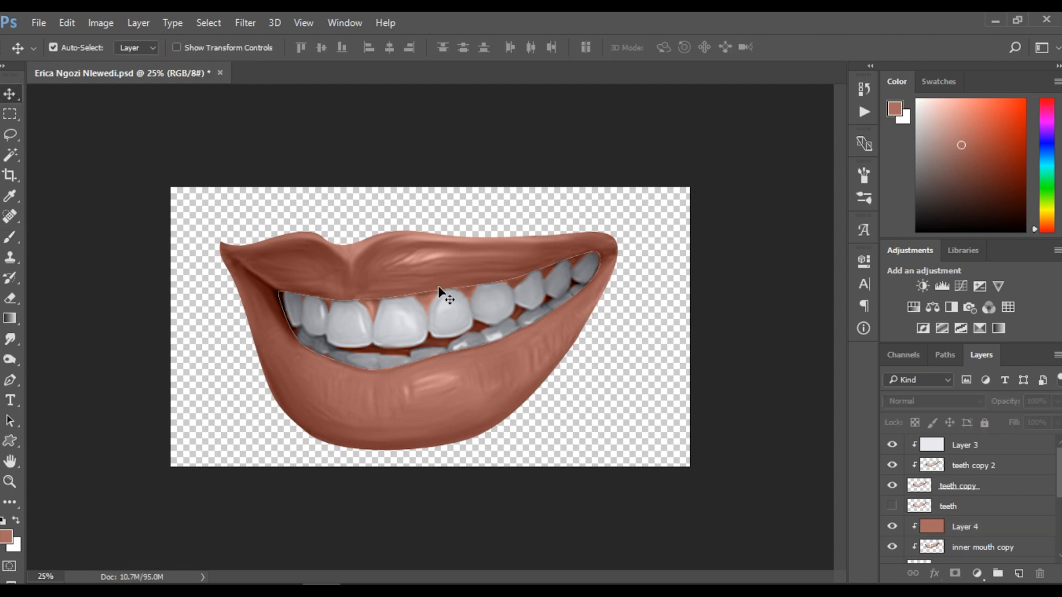
click(430, 269)
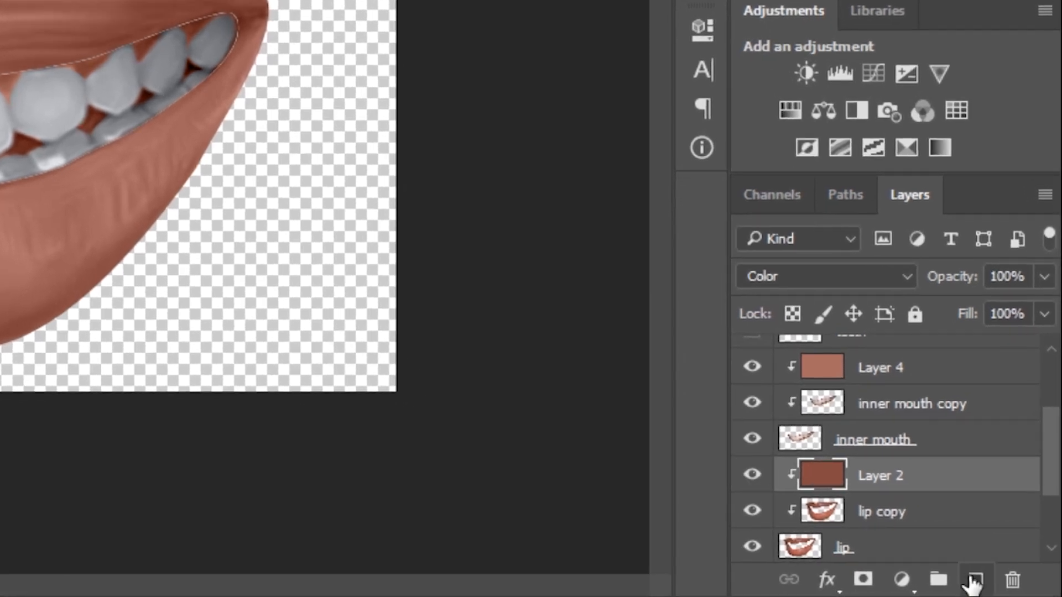
click(974, 578)
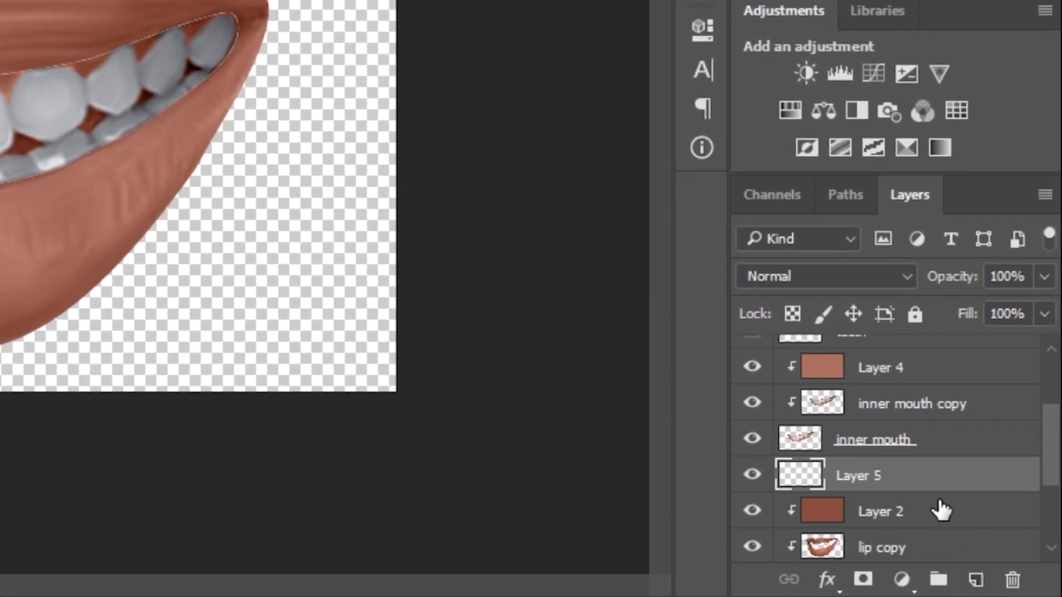
alt+click(932, 481)
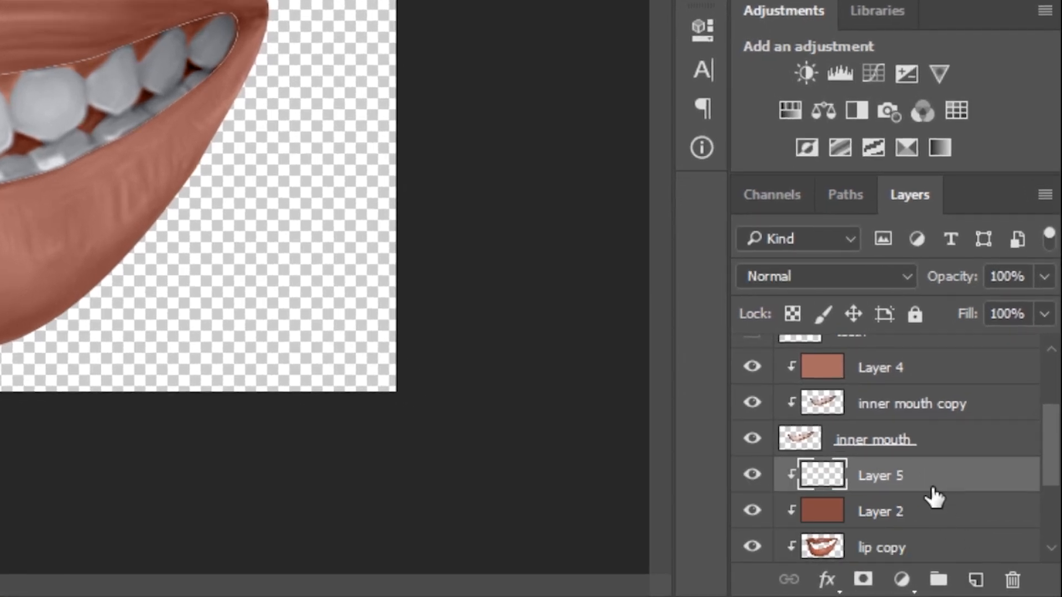
Rename the lip colour fill Layer 2 as "lip col" and the new clipped layer above it as "extra col".
double_click(888, 508)
text(lip )
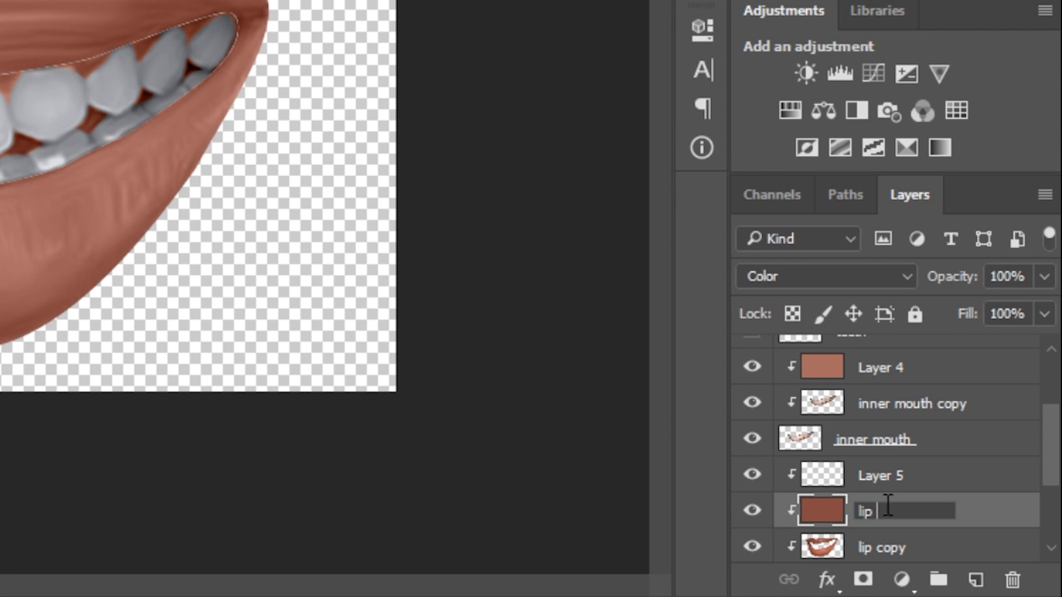
text(col)
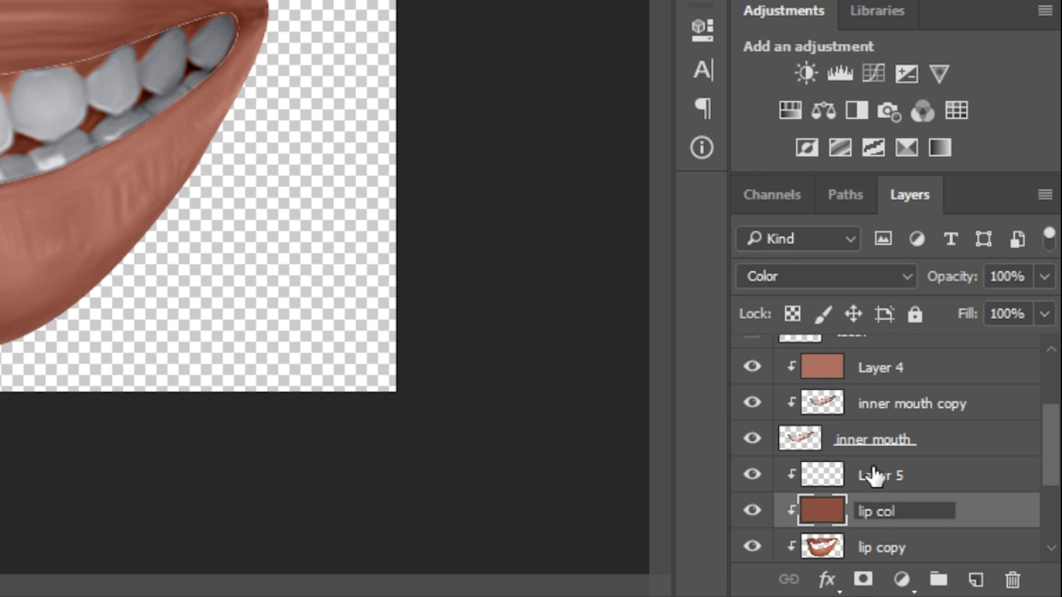
click(874, 476)
double_click(876, 478)
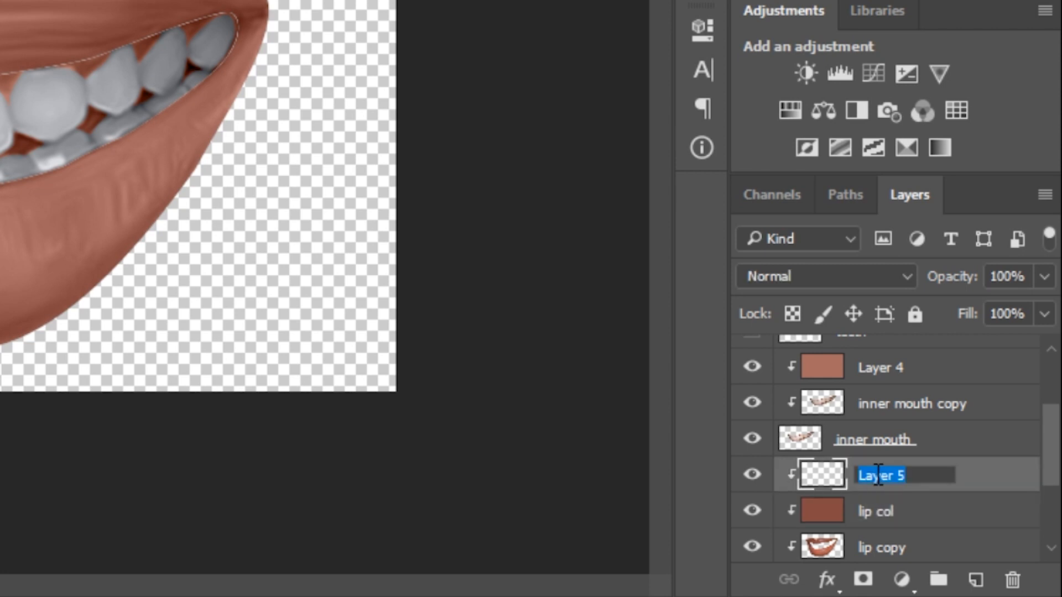
text(extra col)
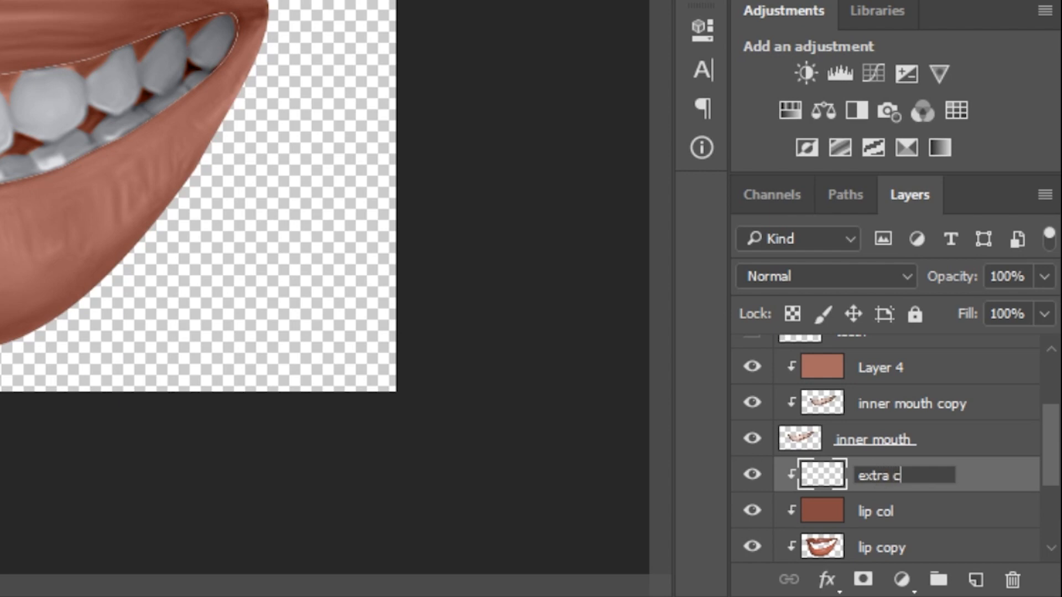
key(Return)
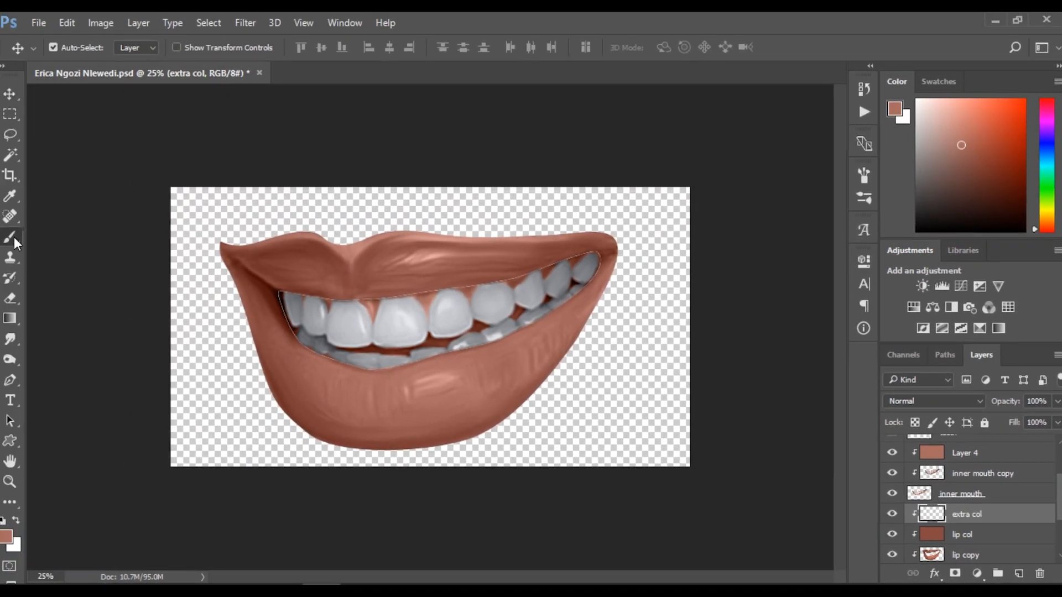
Set up a 175 px brush and sample a muted mauve brown from the original upper lip with lip col temporarily hidden.
click(11, 237)
click(118, 242)
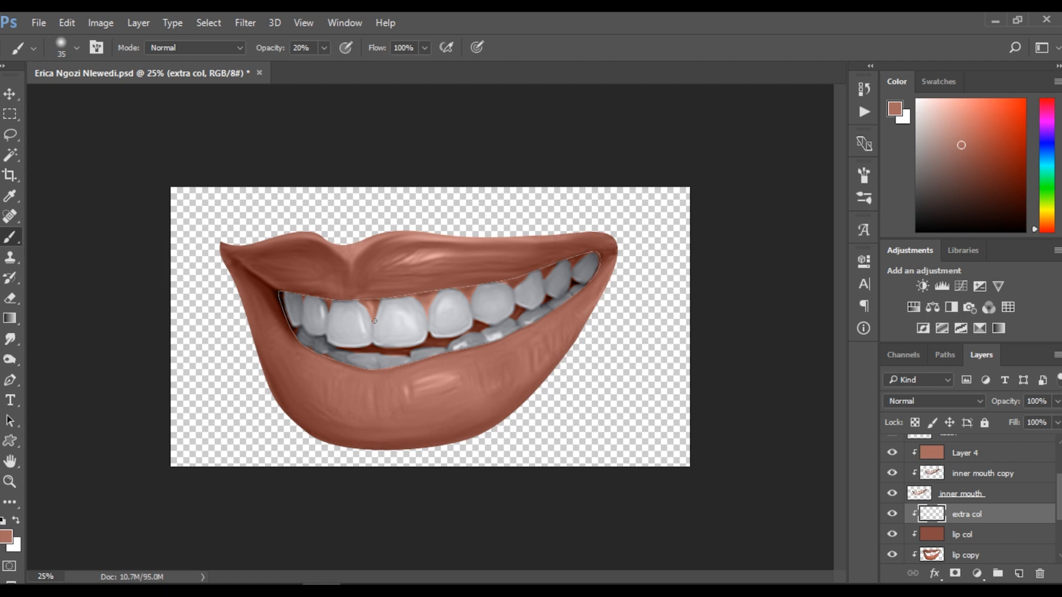
key(bracketright)
key(bracketright)
key(bracketright)
key(bracketright)
key(bracketright)
key(bracketright)
key(bracketright)
alt+click(408, 251)
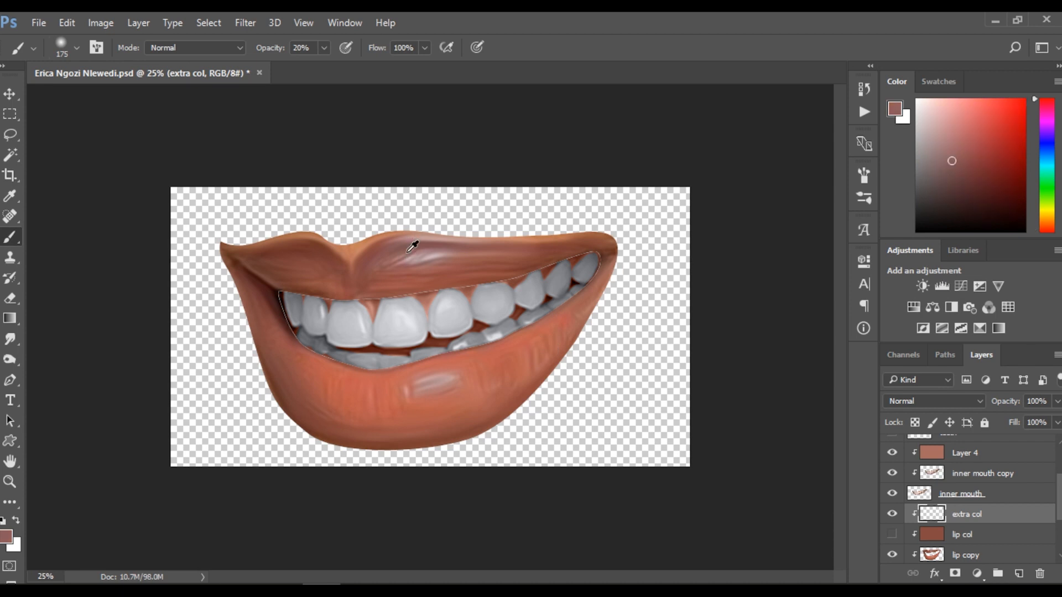
alt+click(409, 251)
click(892, 534)
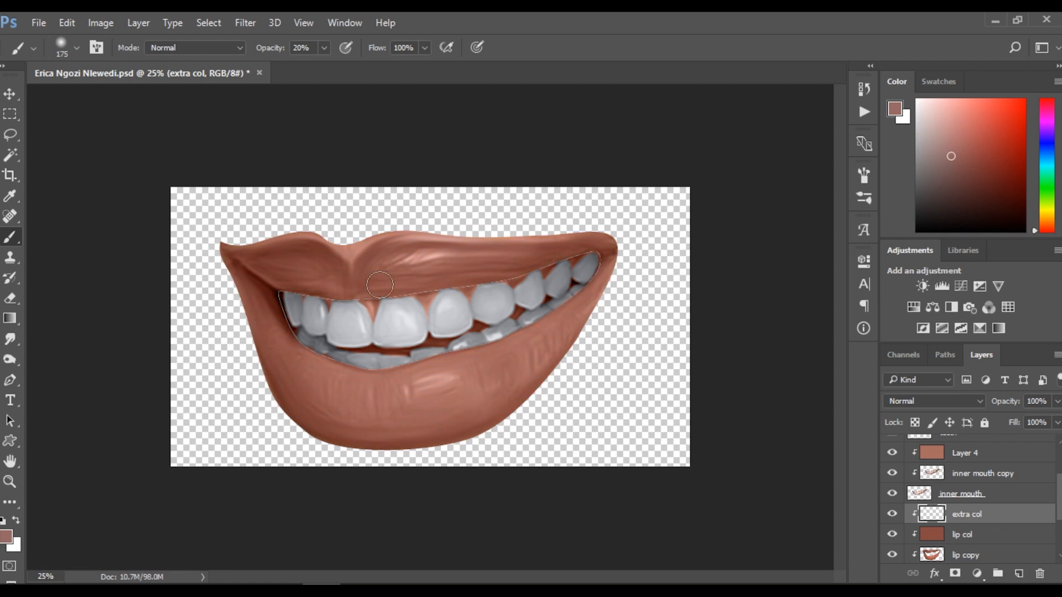
Set extra col to Color blend mode and brush the sampled mauve over the upper lip, raising brush opacity to 50% and size to 300 px.
drag(382, 279, 434, 256)
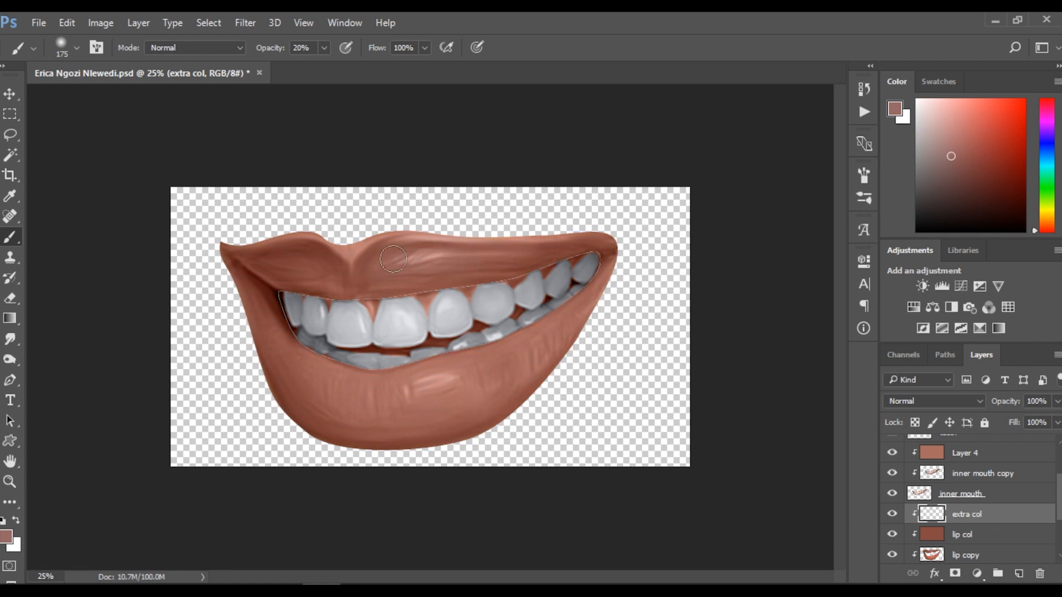
drag(260, 48, 288, 48)
click(927, 399)
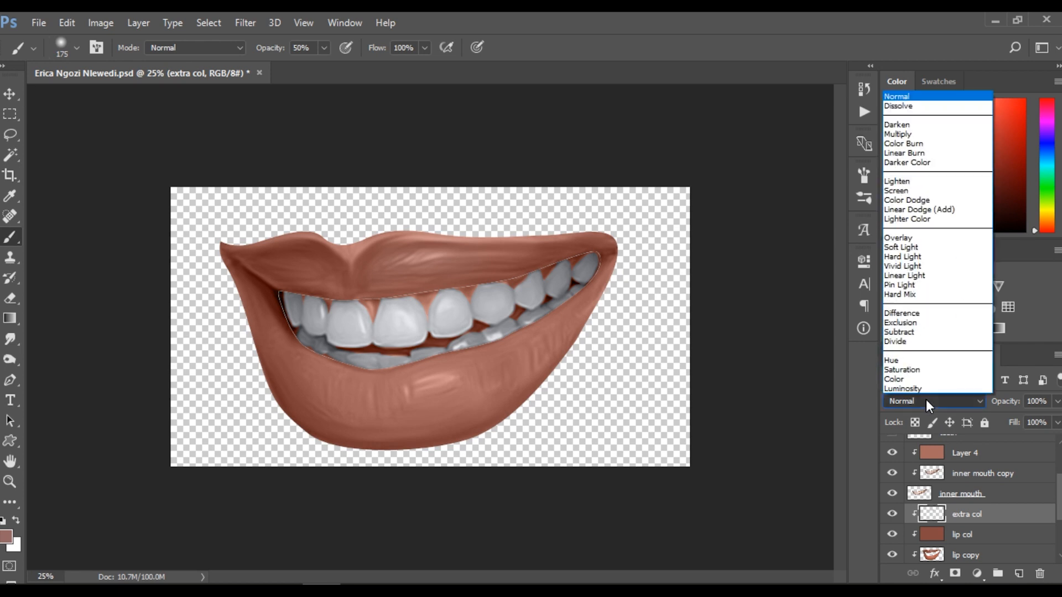
click(917, 378)
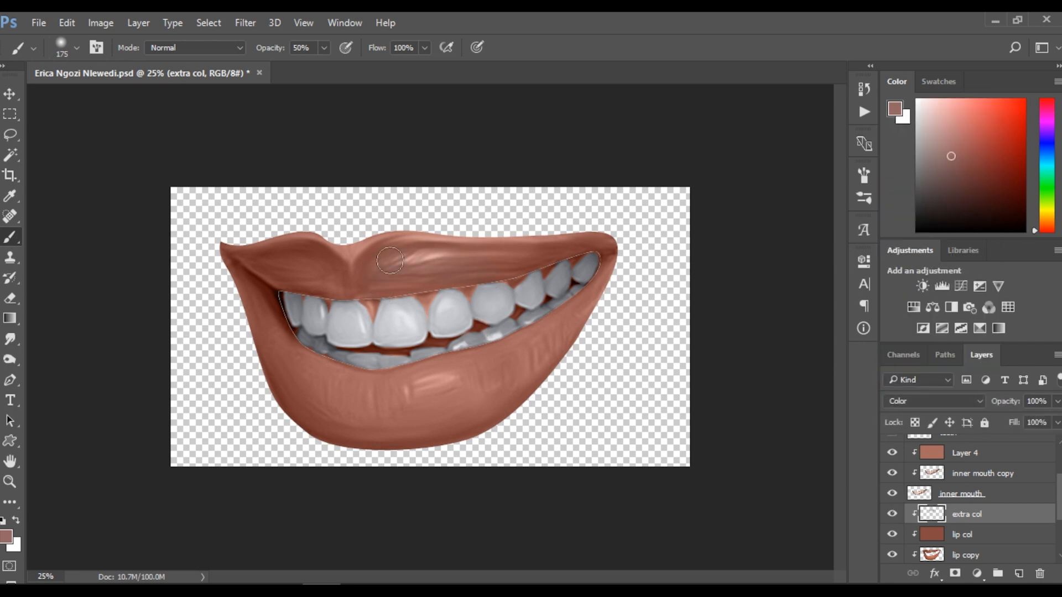
drag(482, 253, 561, 253)
key(bracketright)
mouse_move(553, 227)
mouse_down()
mouse_move(488, 237)
mouse_move(449, 269)
mouse_move(531, 237)
mouse_up()
Sample a lighter dusty pink from the original upper lip with extra col and lip col temporarily hidden, and reduce the brush to 90 px.
click(892, 534)
click(892, 515)
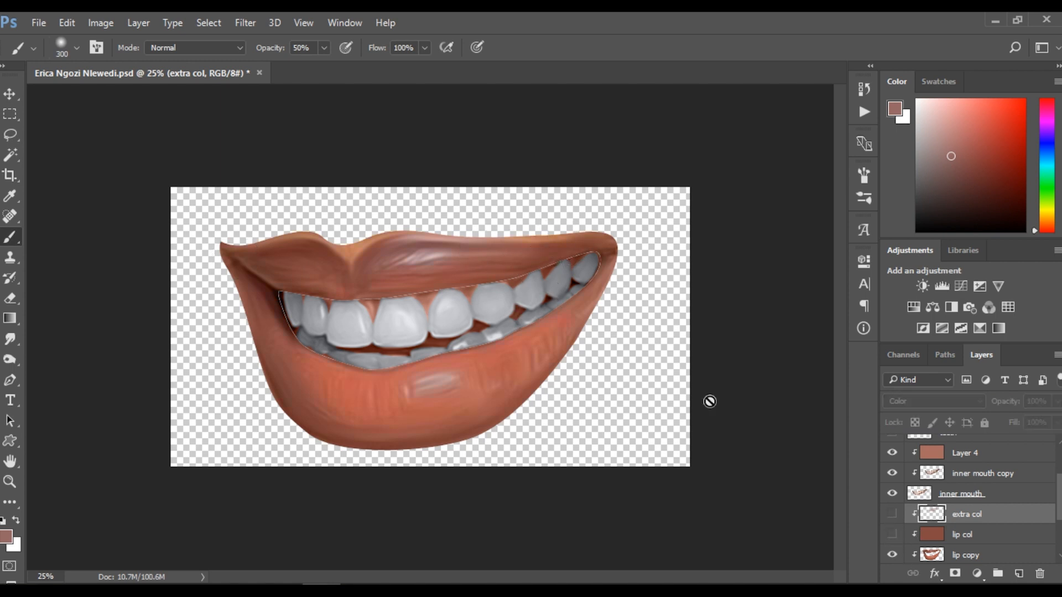
alt+click(453, 244)
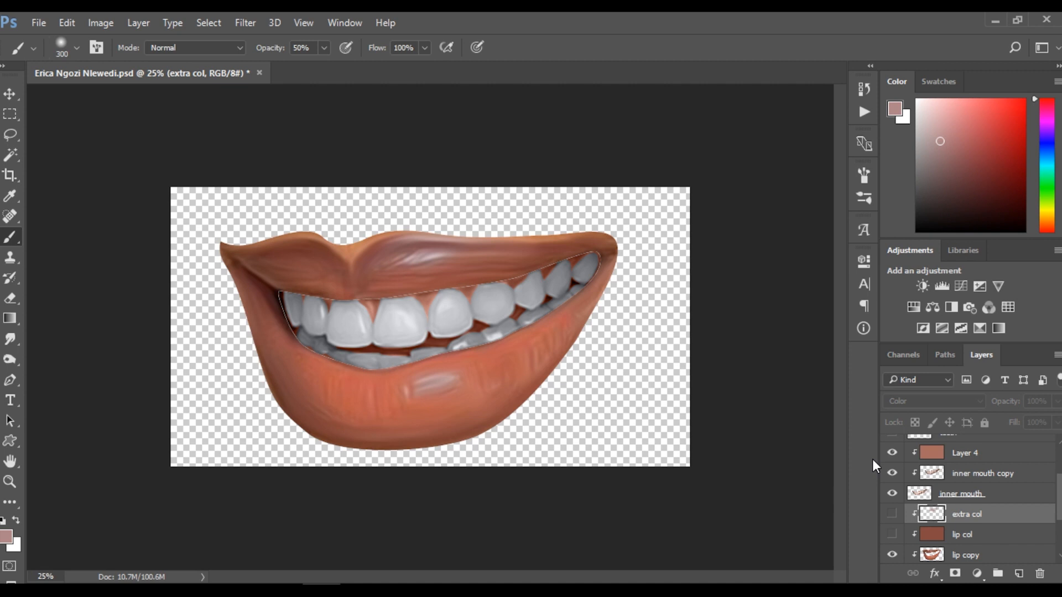
click(892, 534)
click(892, 514)
key(bracketleft)
key(bracketleft)
key(bracketleft)
key(bracketleft)
key(bracketleft)
key(bracketleft)
key(bracketleft)
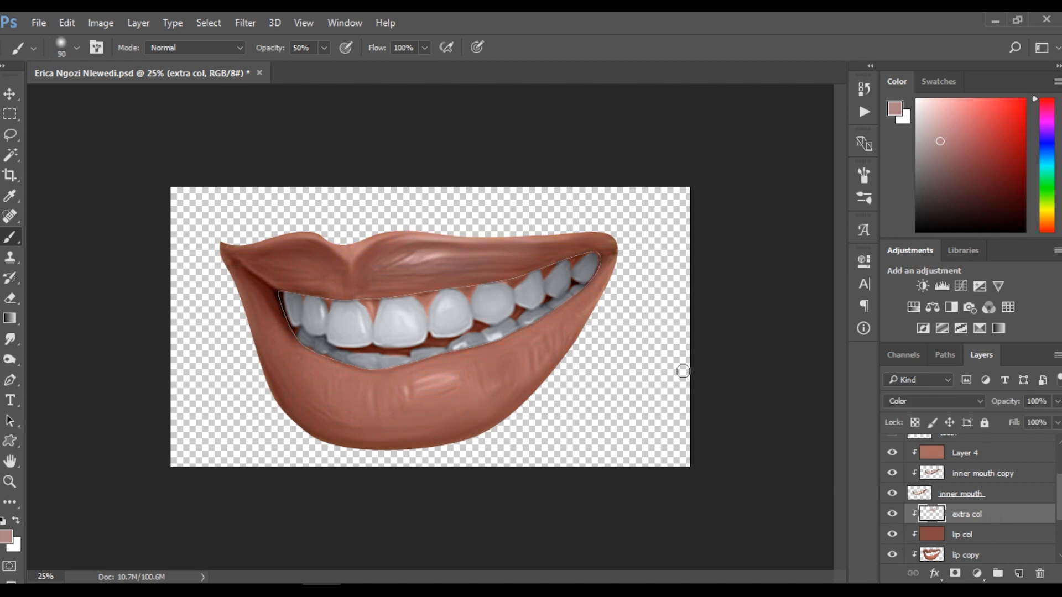
Compare the lips with and without the extra col and lip col layers.
click(892, 534)
click(893, 514)
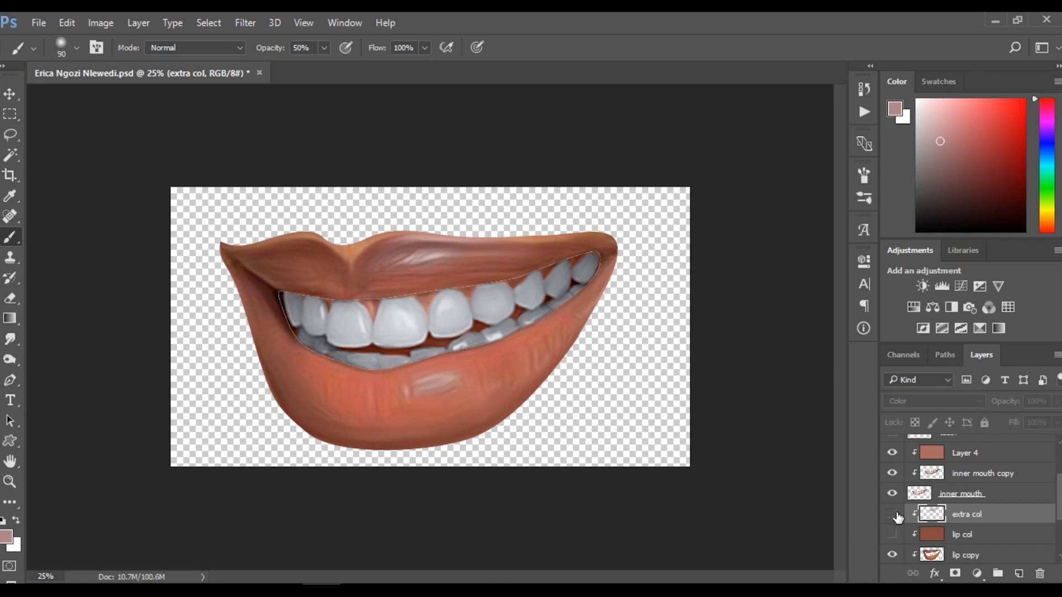
click(892, 514)
click(892, 534)
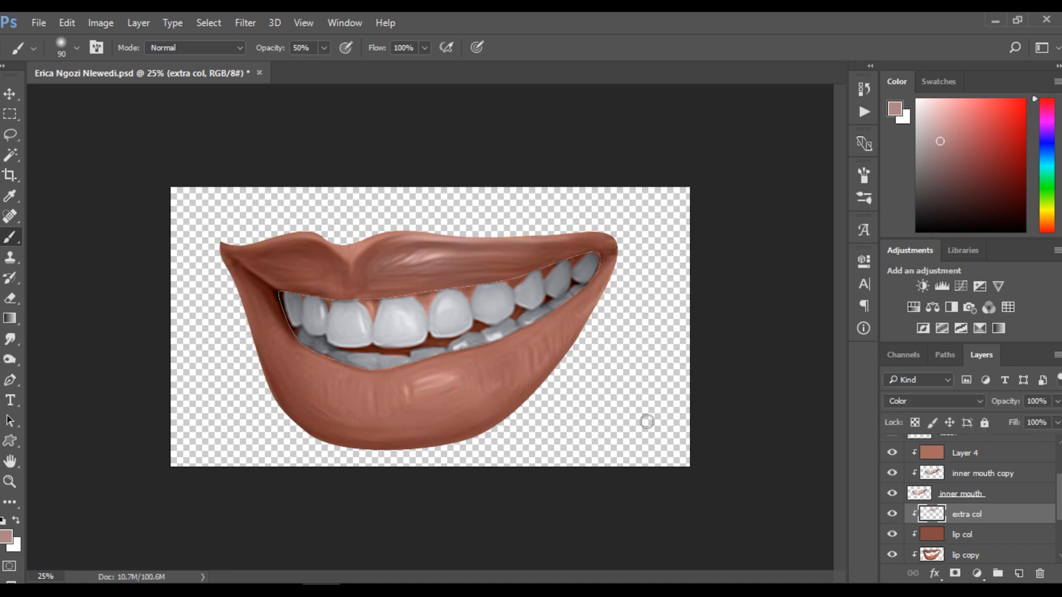
Sample the lower lip, adjust the foreground colour to a muted salmon, and enlarge the brush to 300 px at 30% opacity.
key(alt)
alt+click(437, 373)
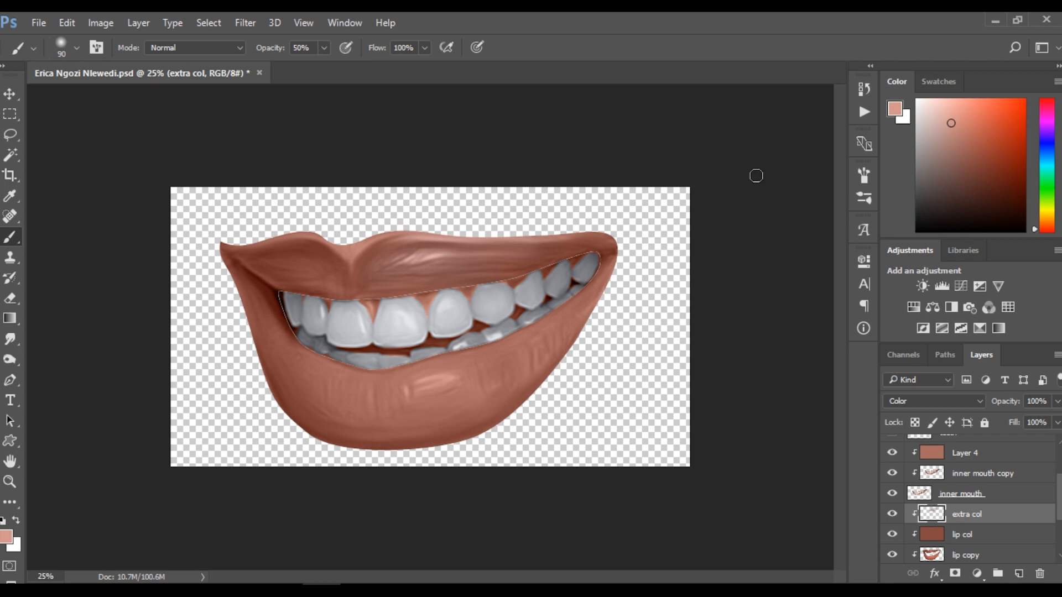
click(960, 122)
drag(961, 123, 948, 125)
alt+click(450, 365)
drag(955, 142, 959, 139)
drag(952, 145, 963, 133)
key(bracketright)
key(bracketright)
key(bracketright)
key(bracketright)
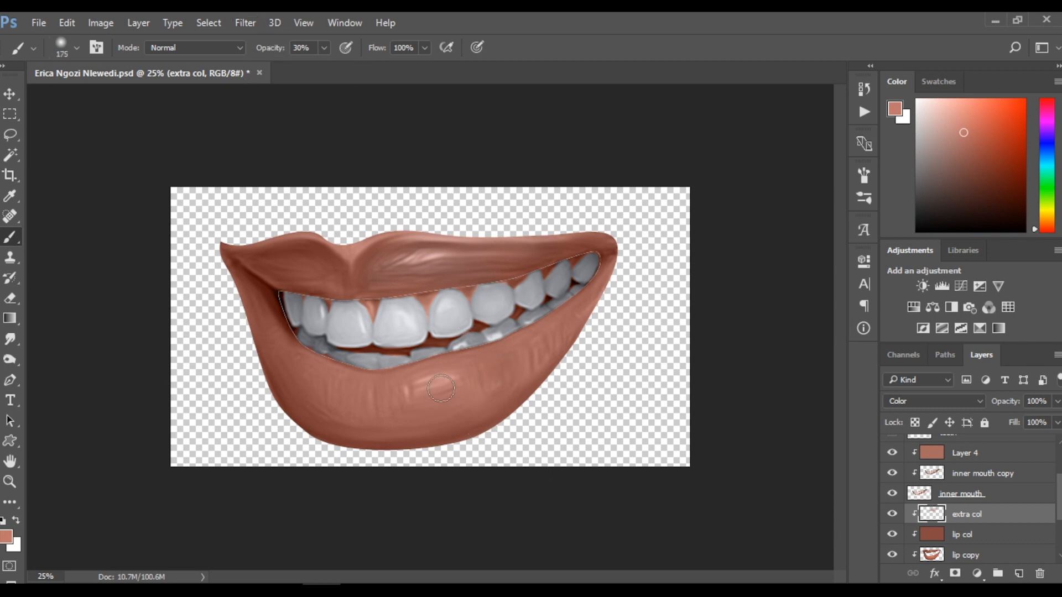
key(bracketright)
key(bracketright)
key(bracketright)
Undo the first stroke on the lower lip, brighten the salmon, and paint across the lower lip, raising brush opacity to 60%.
mouse_move(496, 354)
mouse_down()
mouse_move(436, 399)
mouse_move(465, 360)
mouse_move(418, 394)
mouse_move(463, 382)
mouse_move(355, 382)
mouse_move(374, 404)
mouse_move(479, 366)
mouse_up()
key(ctrl+z)
click(964, 132)
drag(964, 132, 970, 122)
mouse_move(559, 394)
mouse_down()
mouse_move(458, 374)
mouse_move(514, 335)
mouse_move(417, 391)
mouse_move(505, 363)
mouse_move(375, 396)
mouse_move(465, 392)
mouse_move(309, 381)
mouse_up()
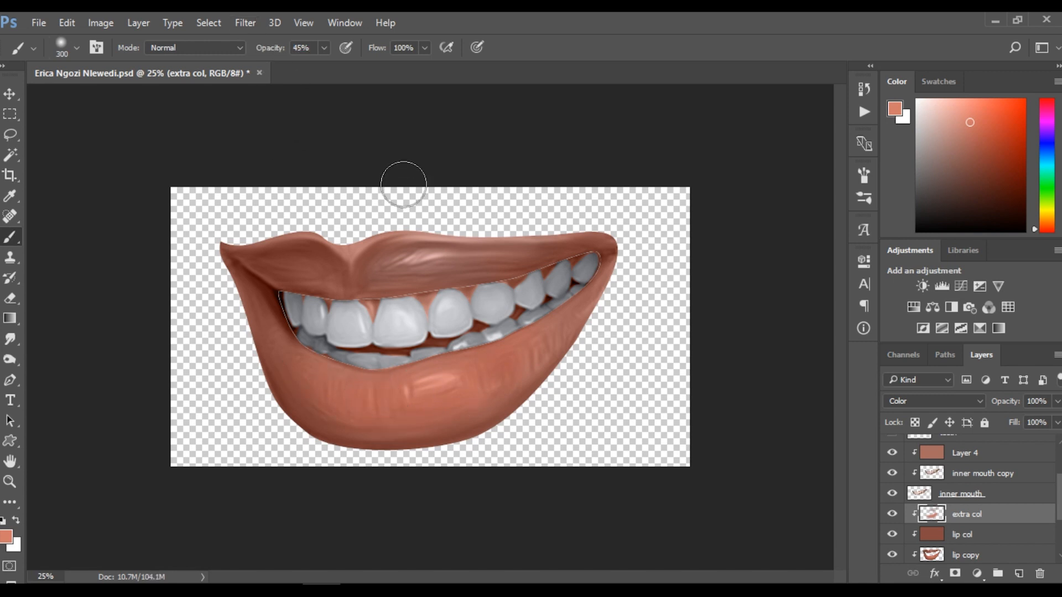
key(6)
drag(487, 371, 460, 380)
Sample the original lower lip with both colour layers temporarily hidden, then shift the hue to a pinker coral red and brush it over the lower lip.
click(892, 513)
click(891, 534)
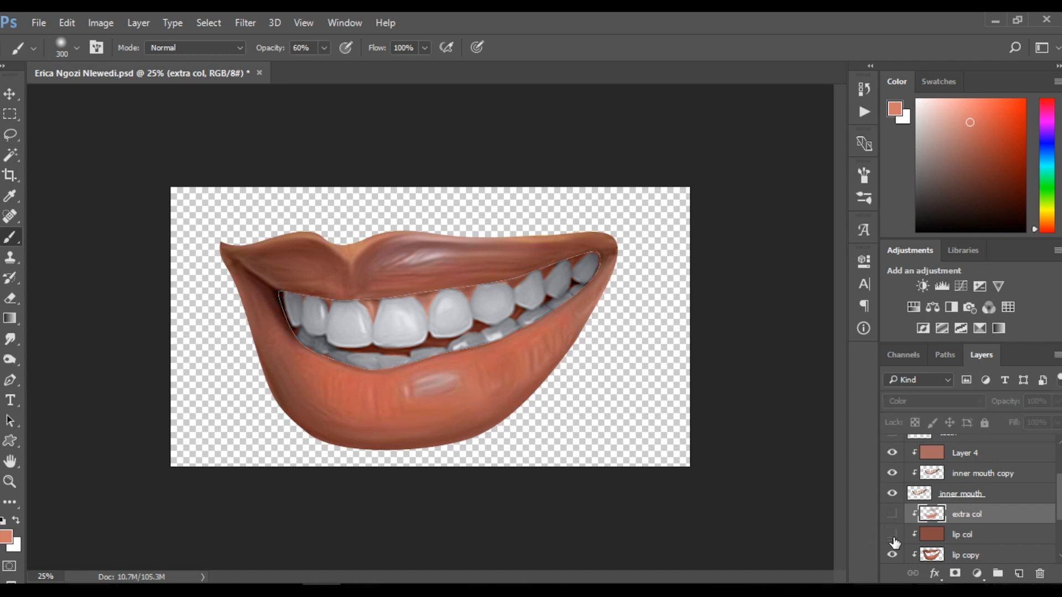
alt+click(432, 372)
drag(892, 513, 892, 535)
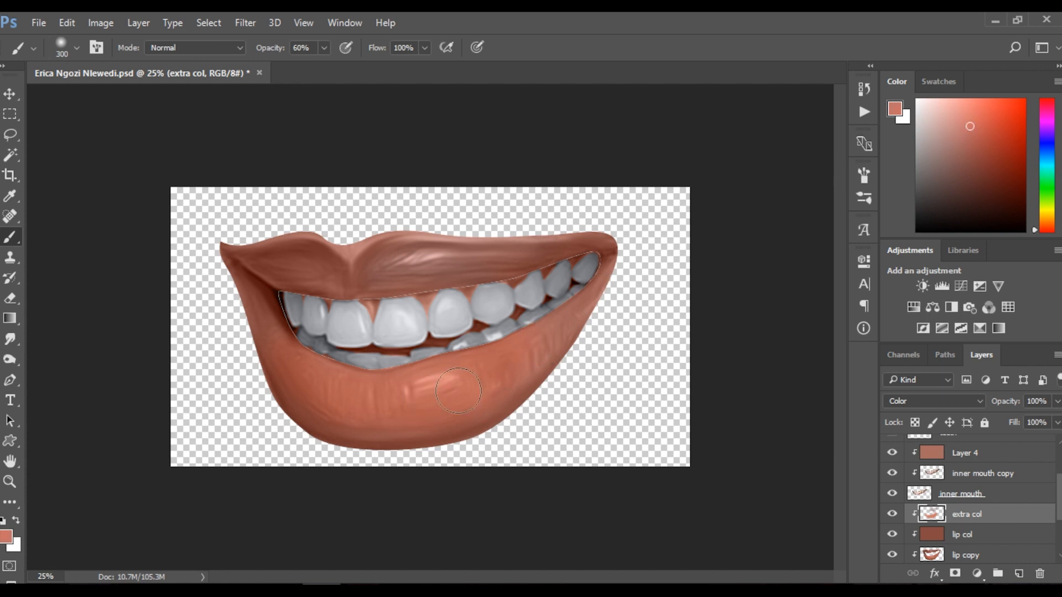
click(1037, 232)
drag(909, 250, 874, 277)
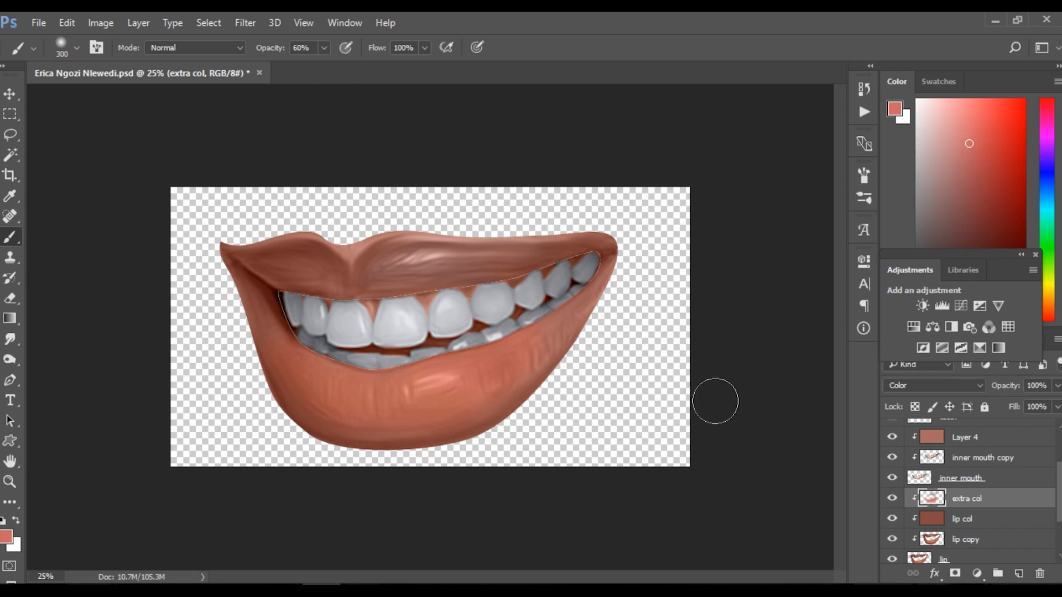
drag(957, 257, 944, 328)
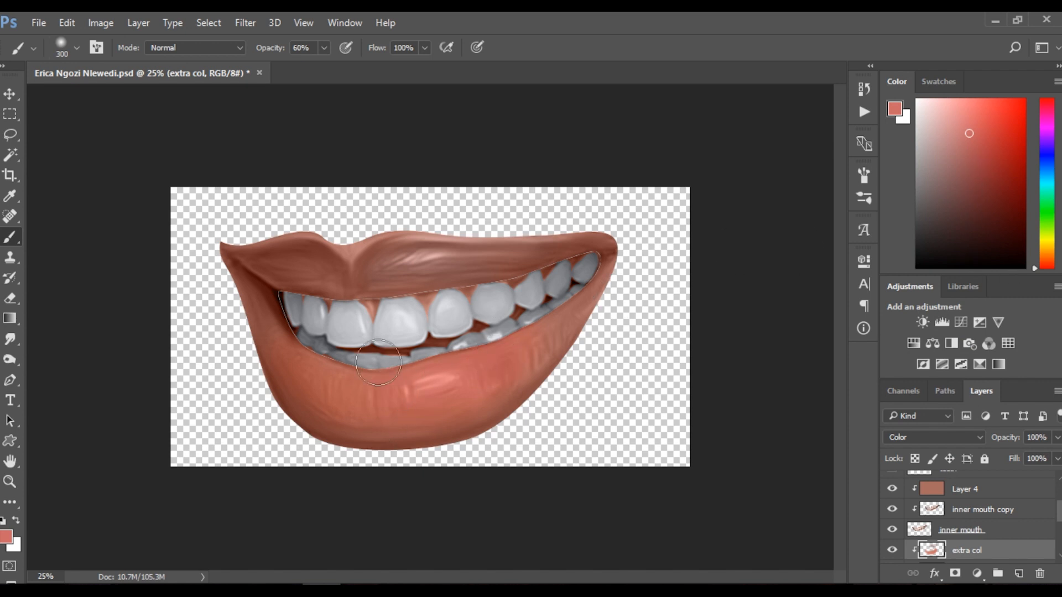
Shift the colour to an orange coral and brush it lightly over the upper lip, with the brush at 250 px and 20% opacity.
key(bracketleft)
click(939, 78)
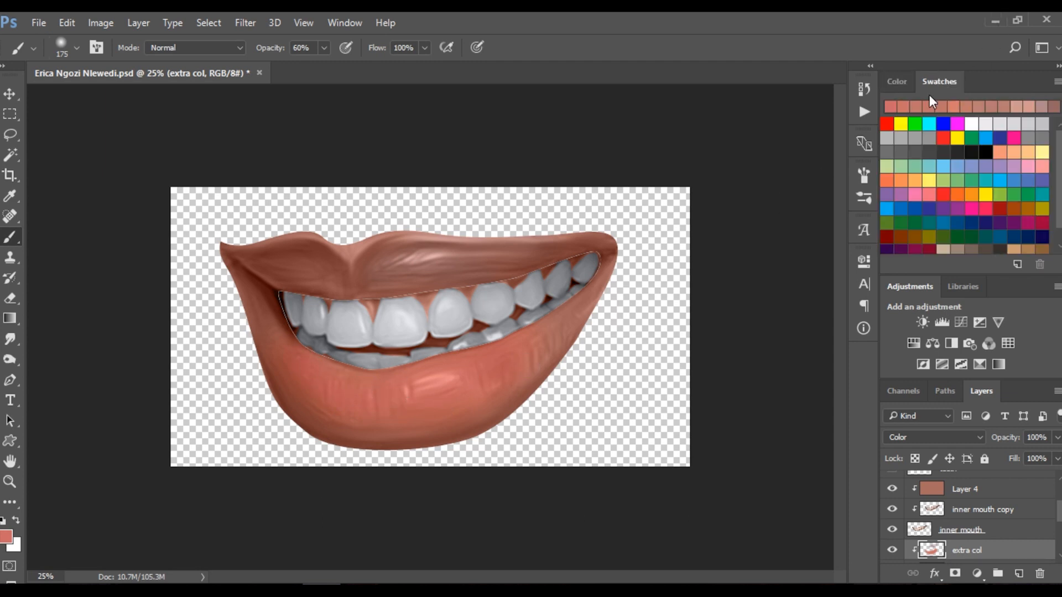
click(900, 83)
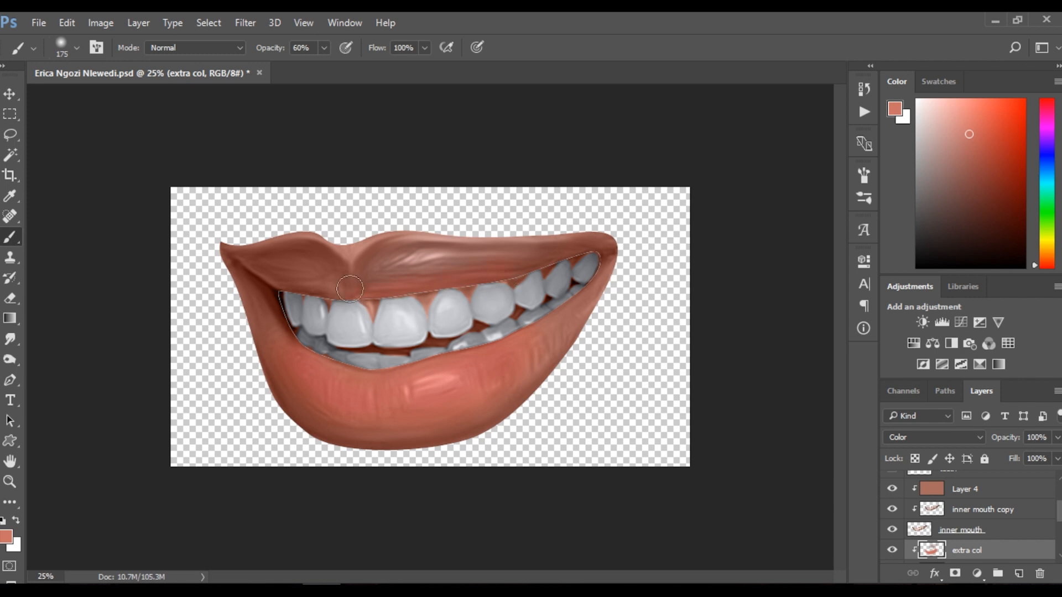
key(bracketright)
key(bracketright)
key(2)
Add an empty layer clipped above Layer 4, the inner mouth's colour fill, and name it "extra col".
ctrl+click(427, 302)
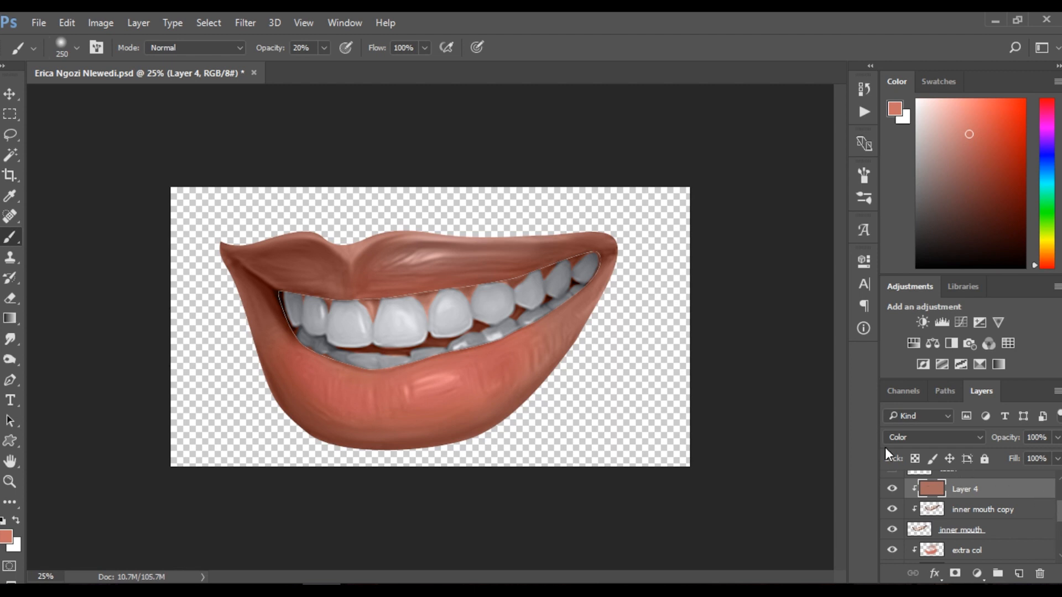
drag(926, 274, 926, 190)
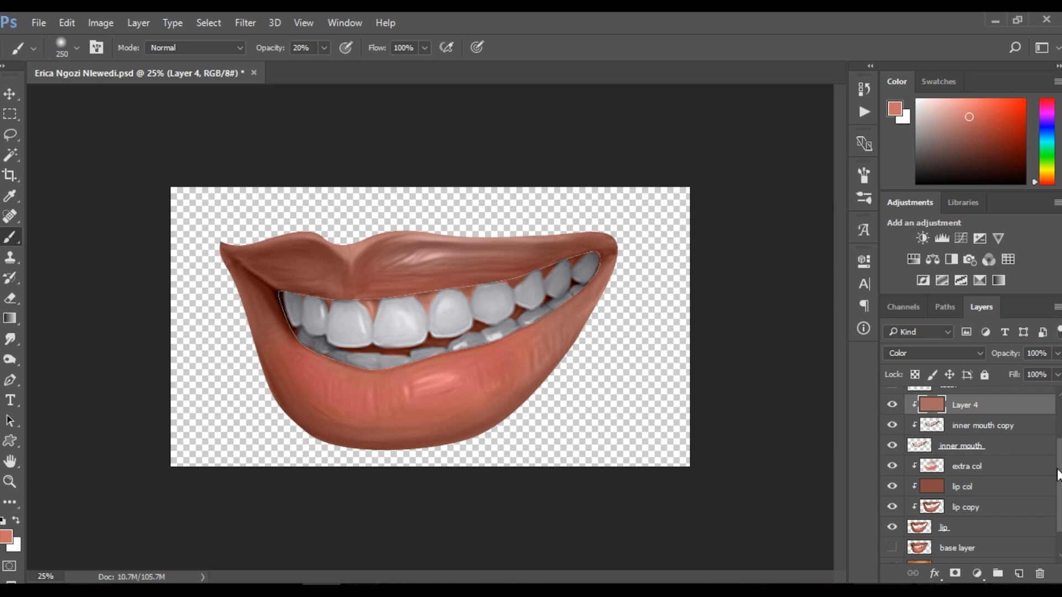
click(1019, 575)
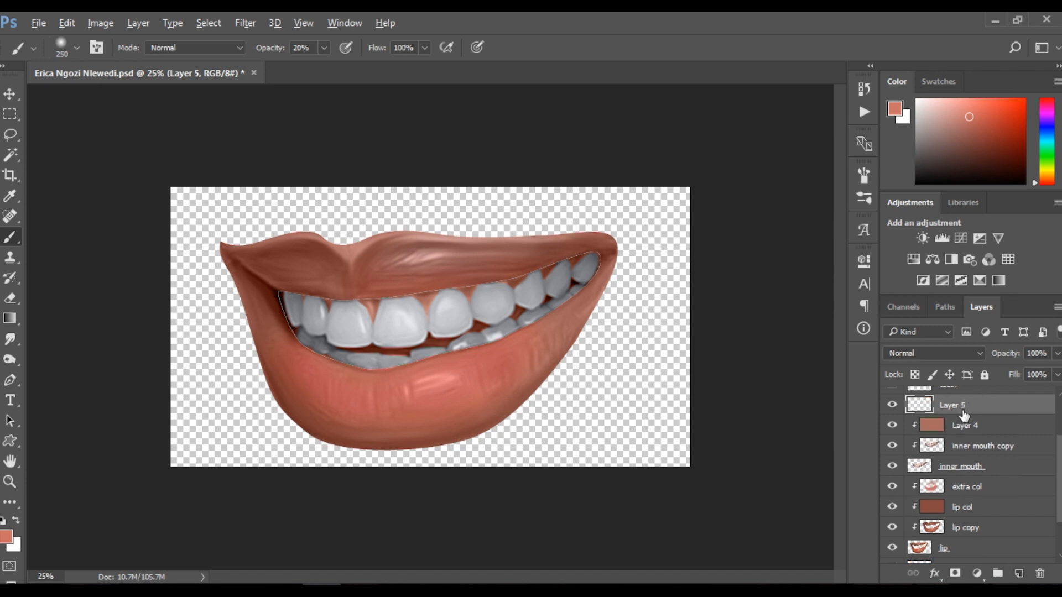
alt+click(961, 410)
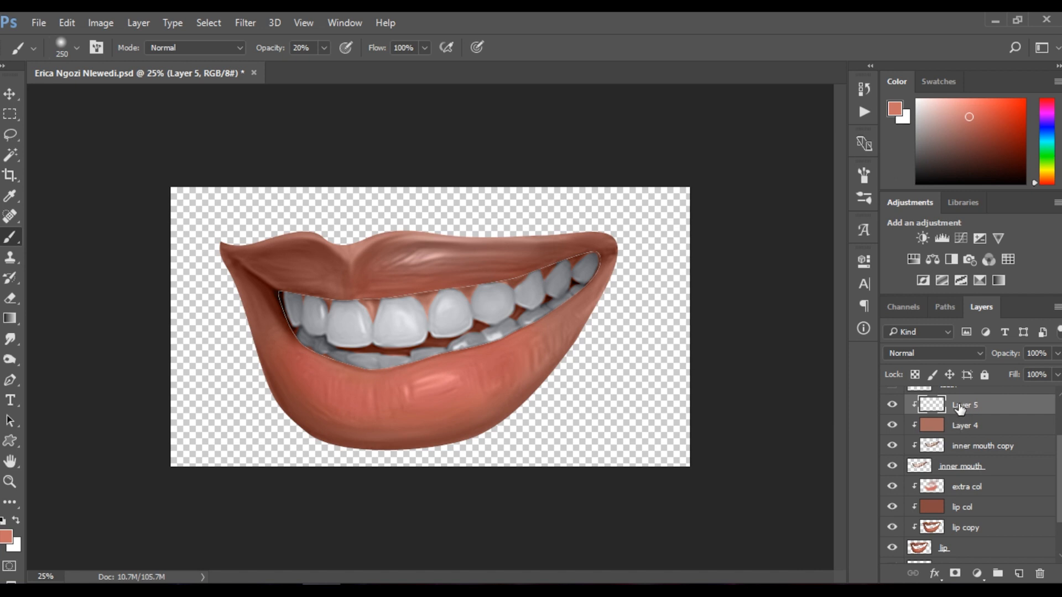
double_click(960, 404)
text(extra col)
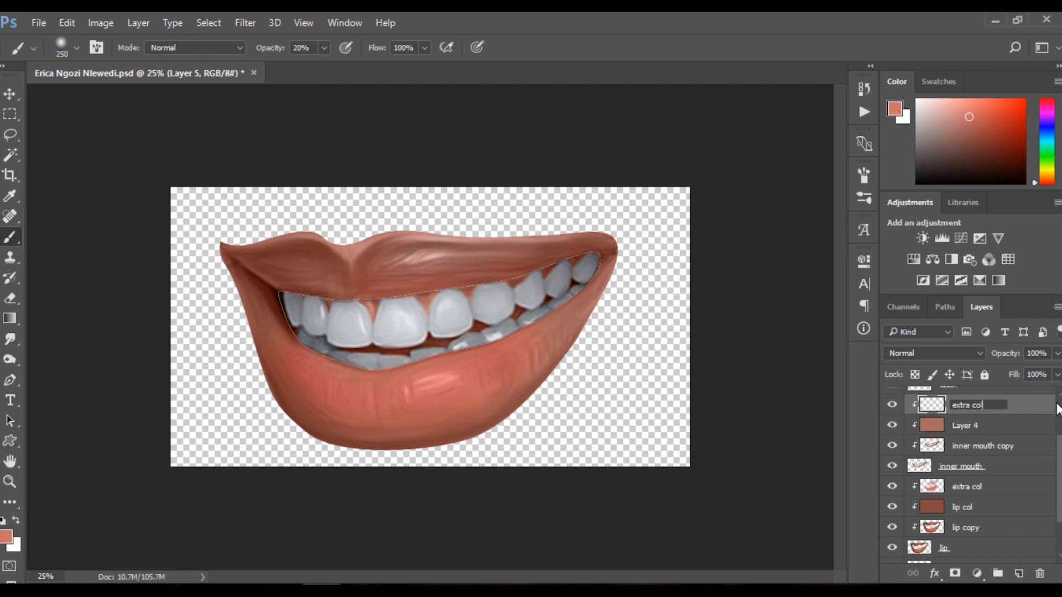
click(972, 414)
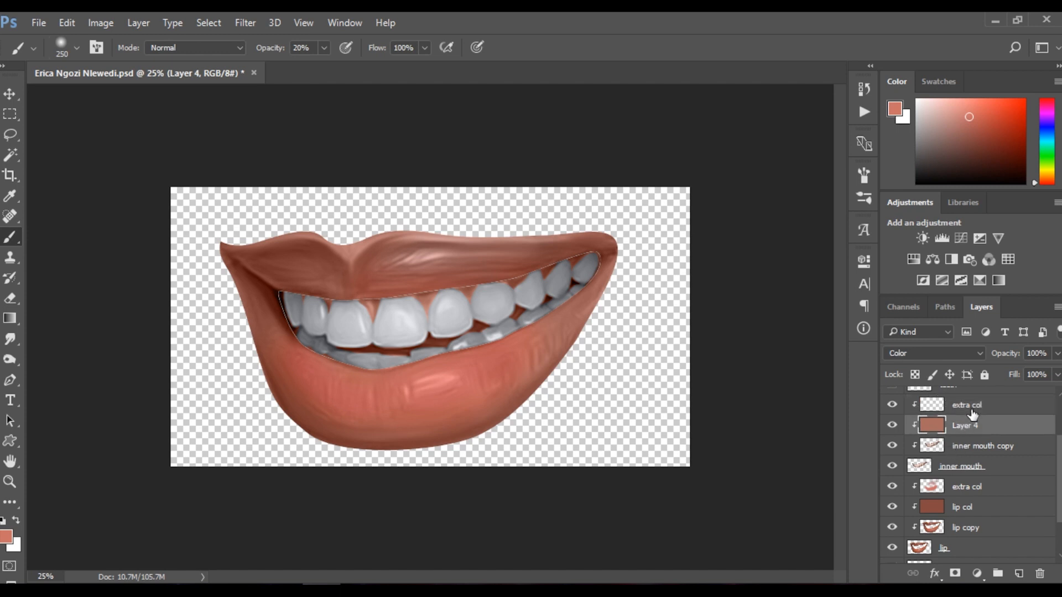
On the inner mouth's "extra col" layer, reduce the brush to 90 px, sample the gum colour and shift it to coral red.
key(bracketleft)
key(bracketleft)
key(bracketleft)
key(bracketleft)
key(bracketleft)
key(bracketleft)
alt+click(434, 290)
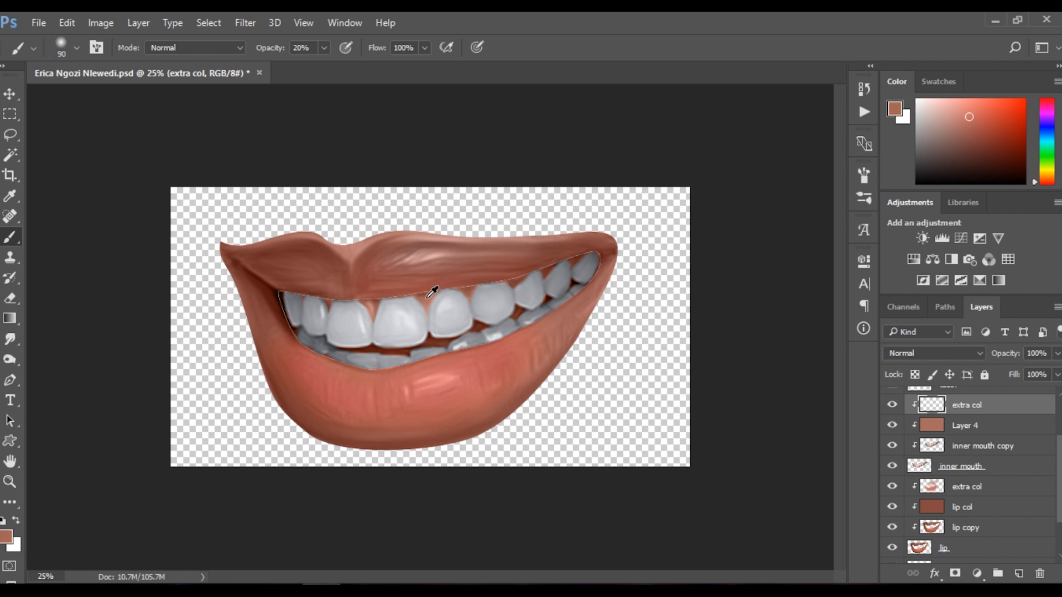
click(1044, 184)
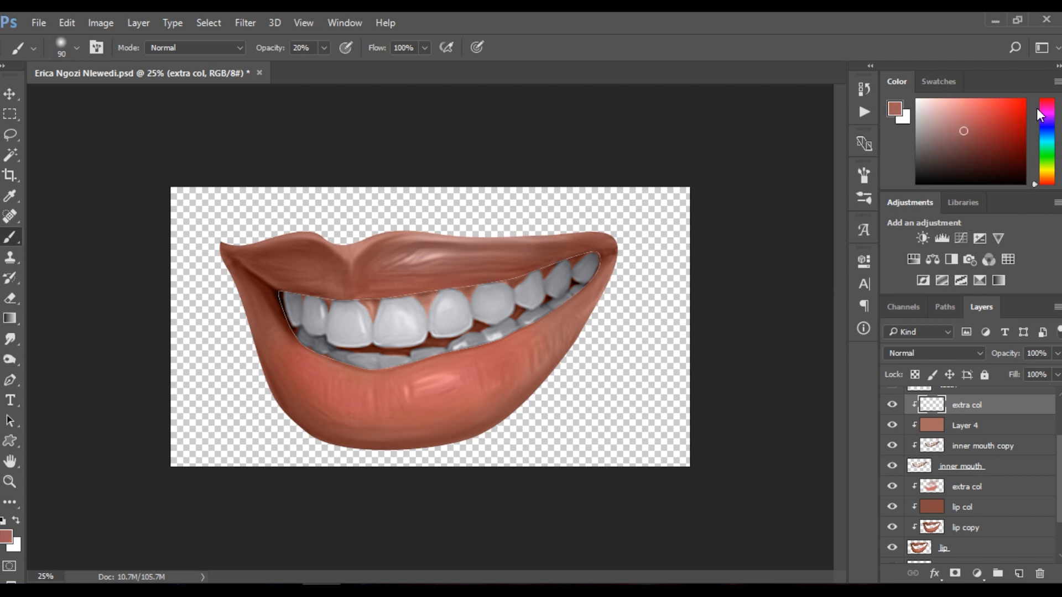
click(980, 118)
drag(951, 195, 951, 204)
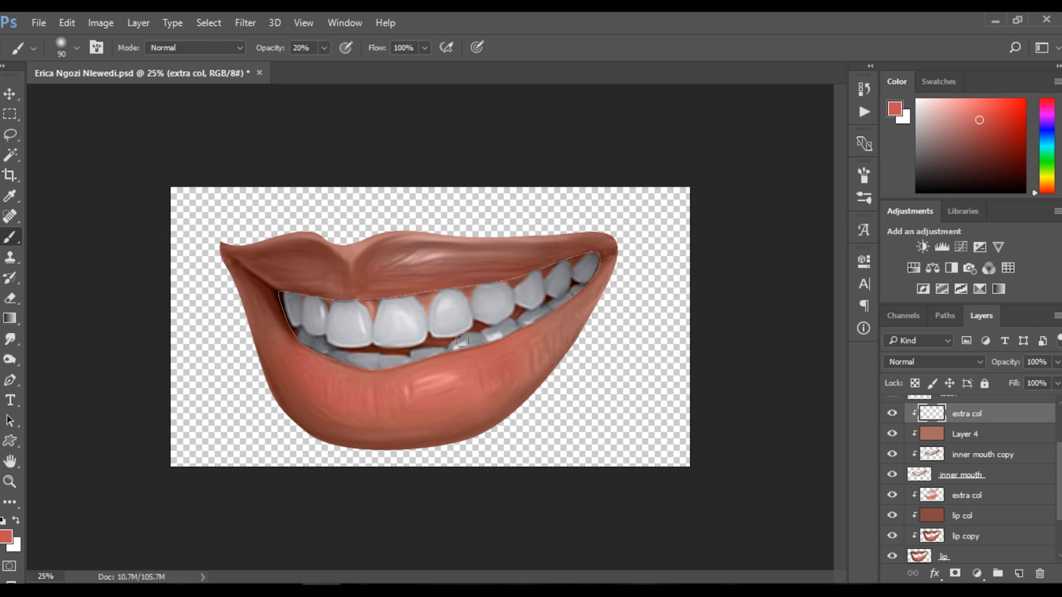
Set the inner mouth's "extra col" layer to Color blending and brush the gums between the teeth, deepening the paint to strong red.
click(923, 360)
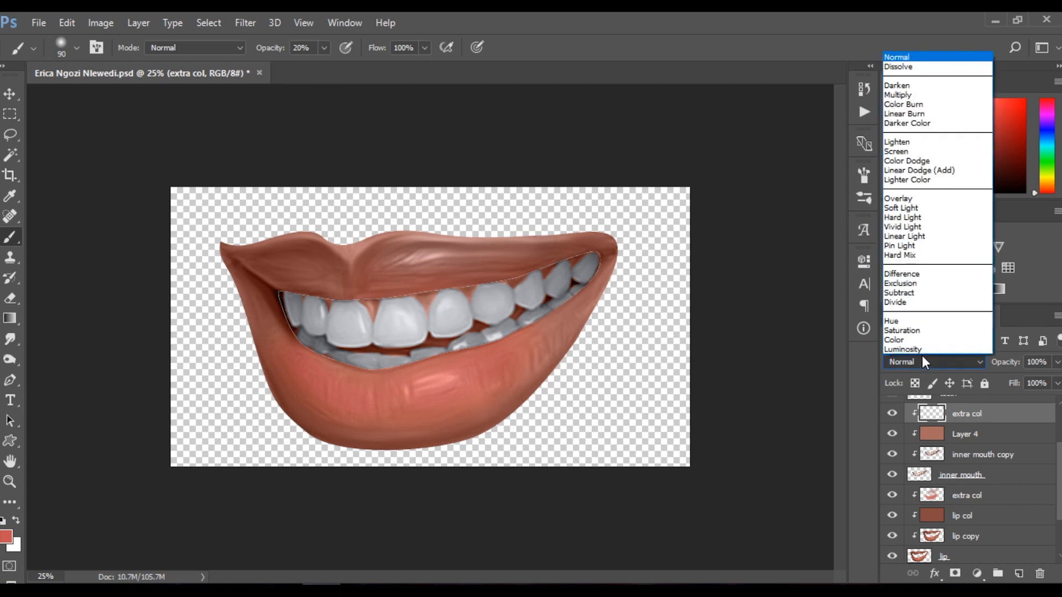
click(908, 339)
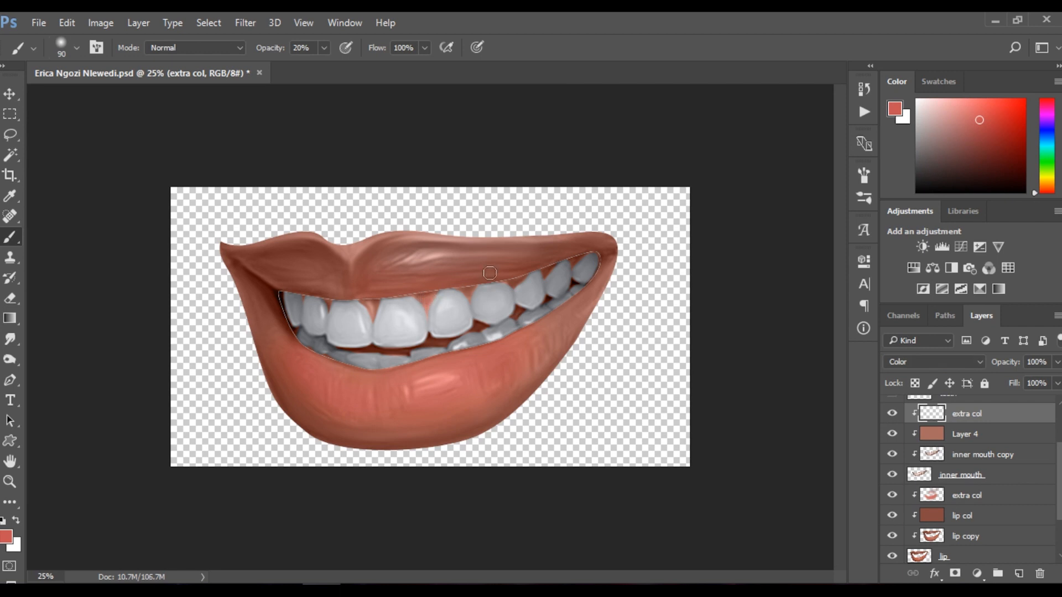
drag(490, 273, 505, 284)
click(987, 121)
click(1008, 125)
alt+click(461, 227)
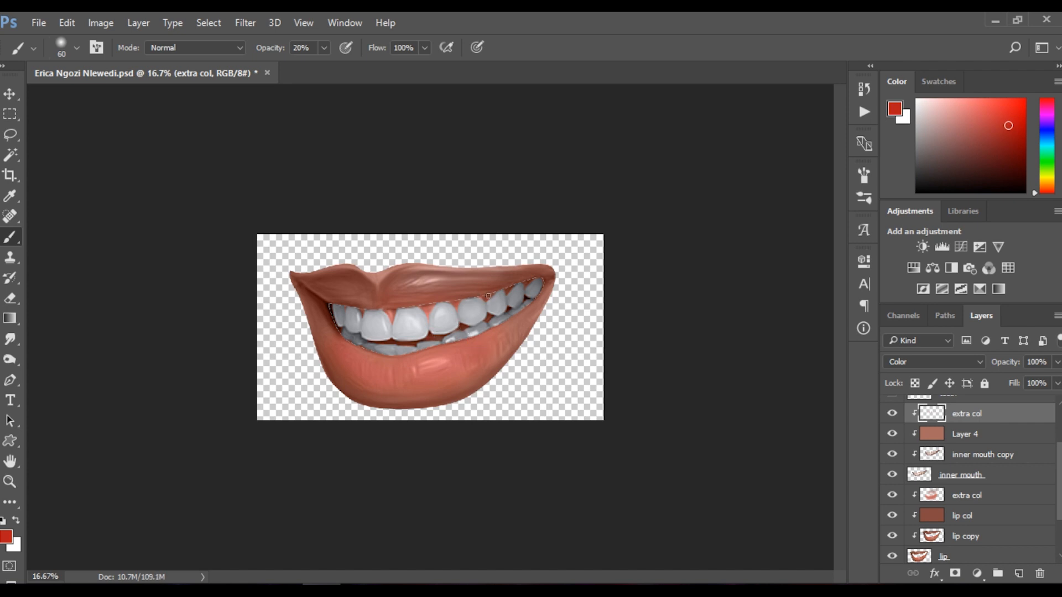
click(533, 331)
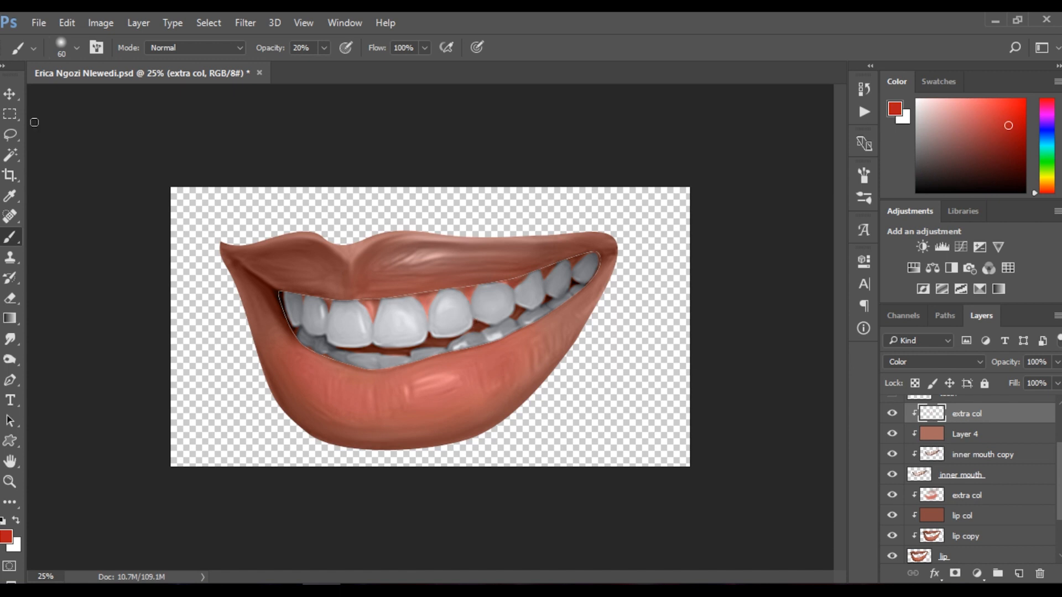
Save the document and check the whole mouth at a smaller zoom.
click(10, 94)
drag(329, 257, 328, 254)
key(ctrl+s)
click(454, 301)
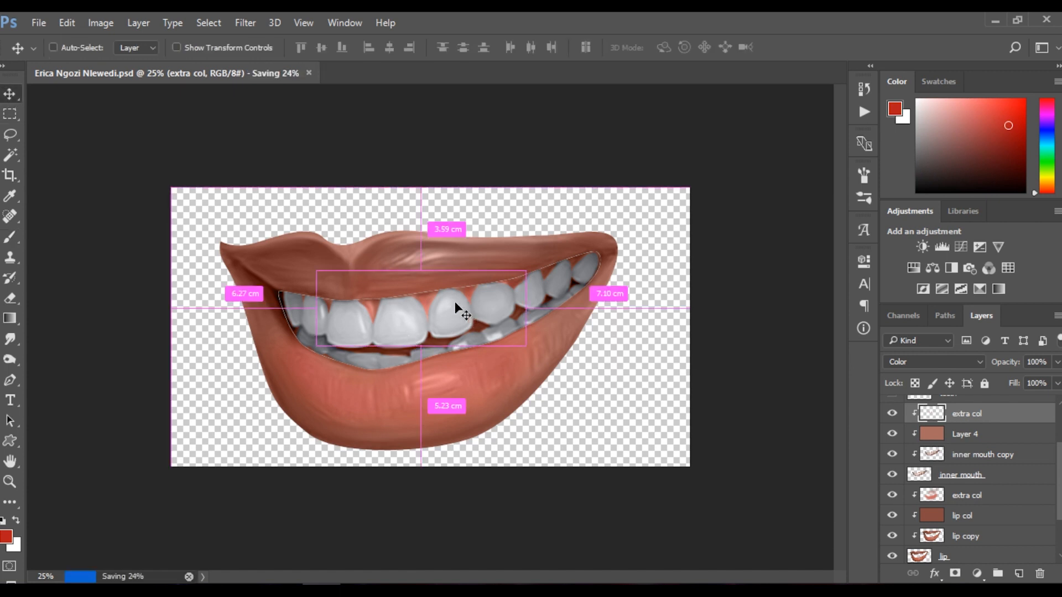
key(ctrl+minus)
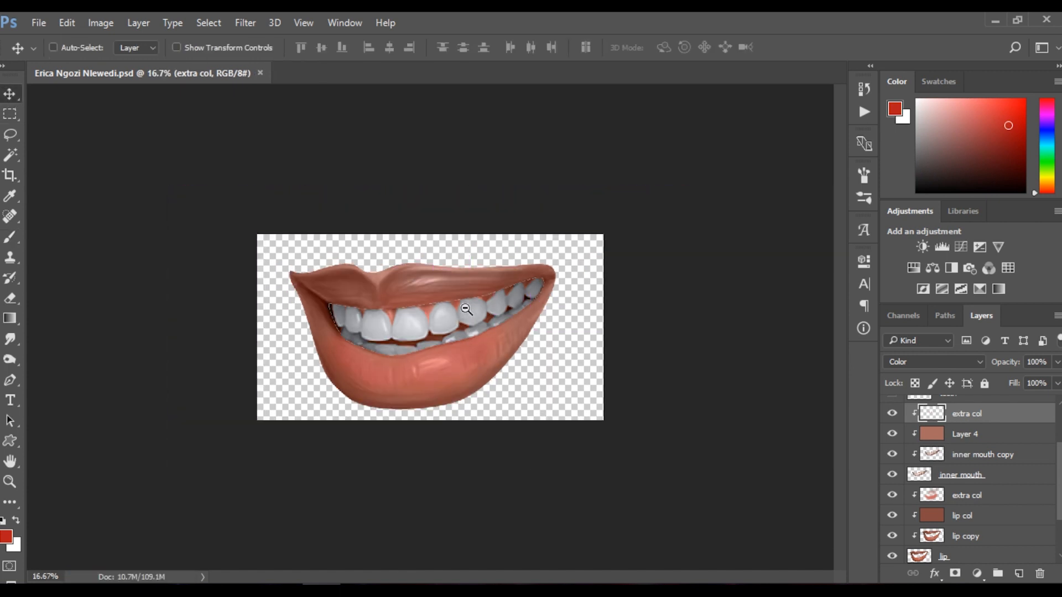
key(ctrl+plus)
key(ctrl+plus)
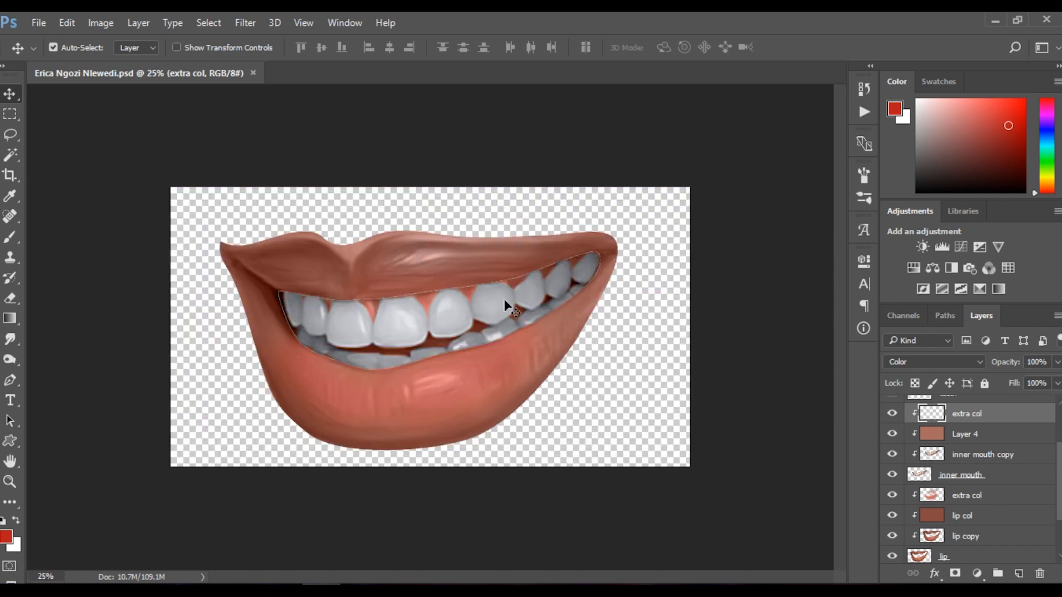
Duplicate the "lip copy" layer, clip the duplicate to the lip and name it "shad high".
click(996, 540)
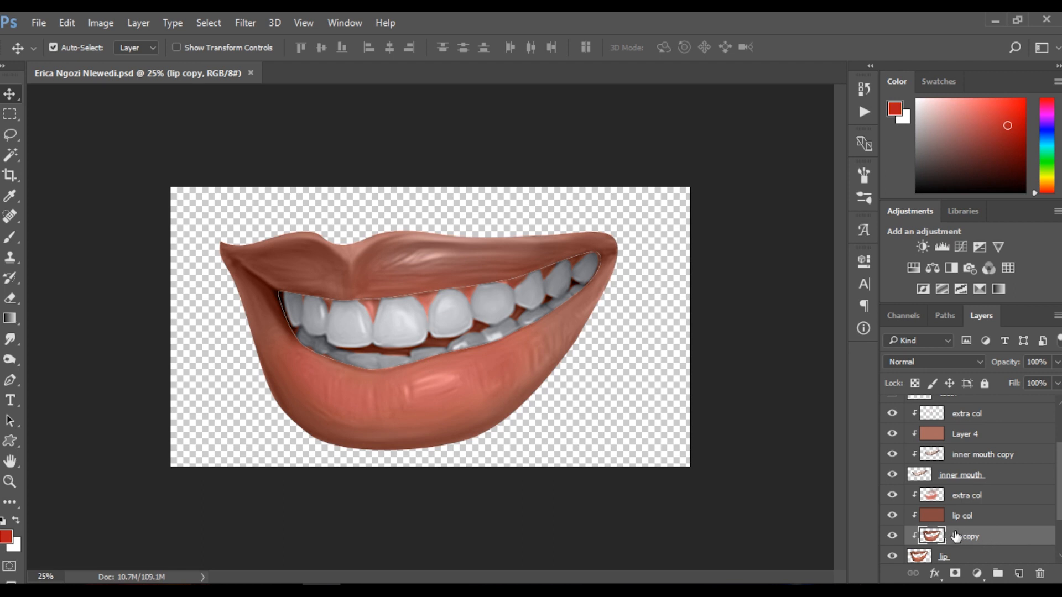
key(ctrl)
key(ctrl+j)
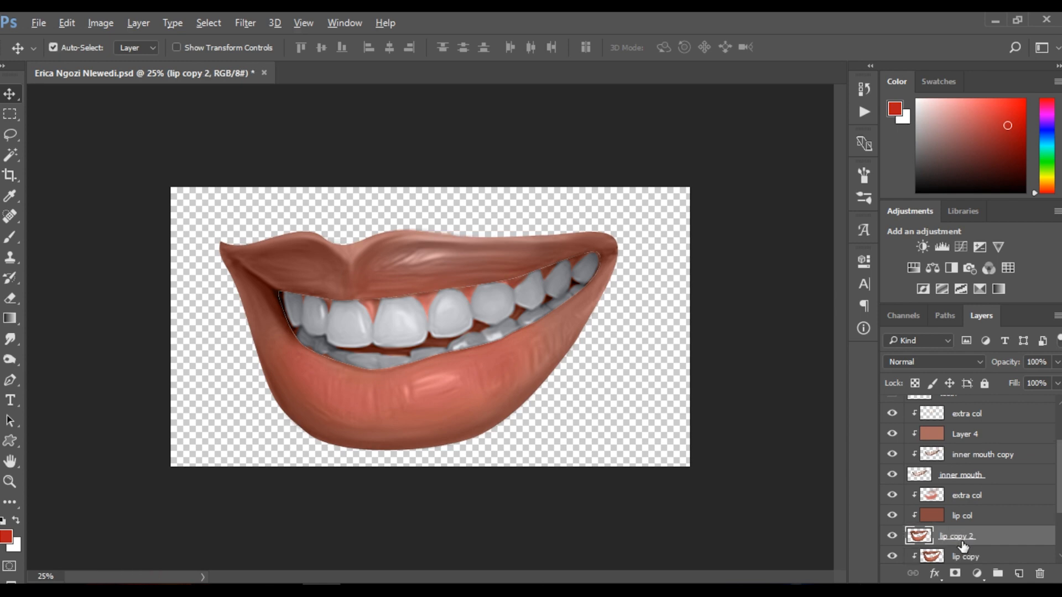
right_click(972, 539)
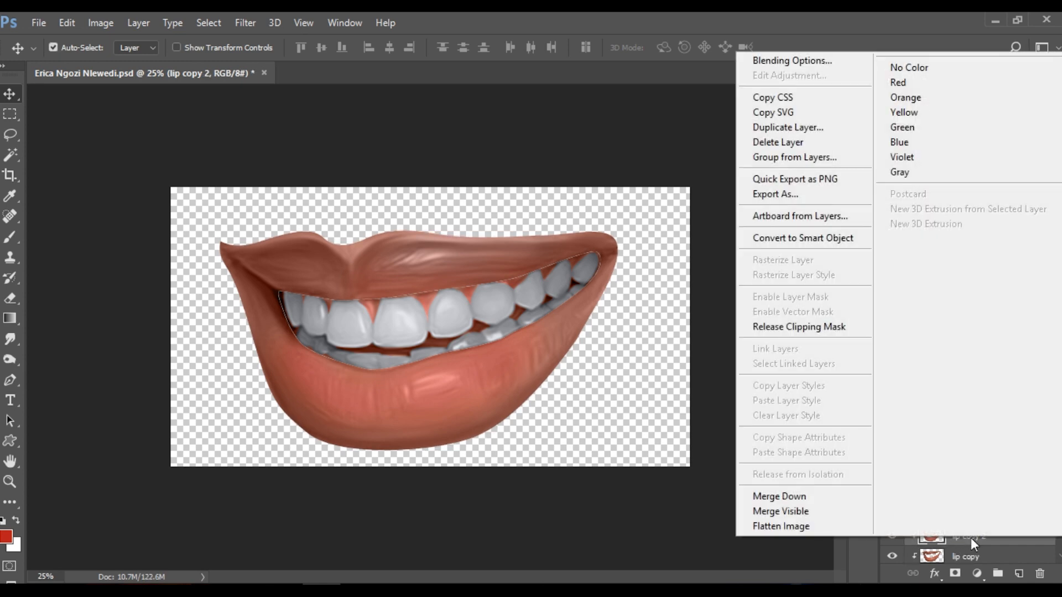
click(990, 559)
double_click(976, 535)
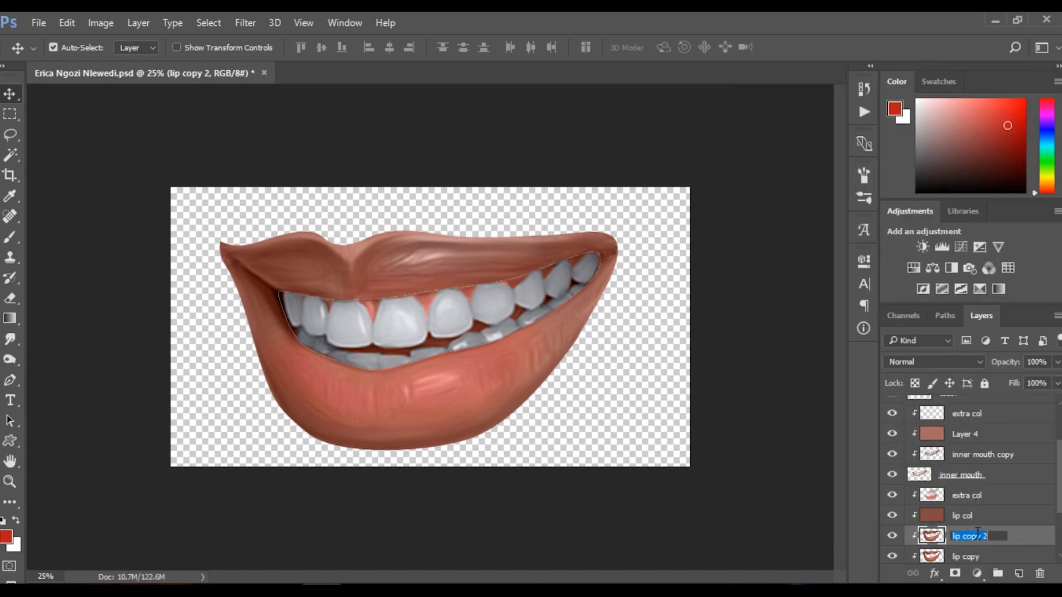
text(shad high)
click(1002, 518)
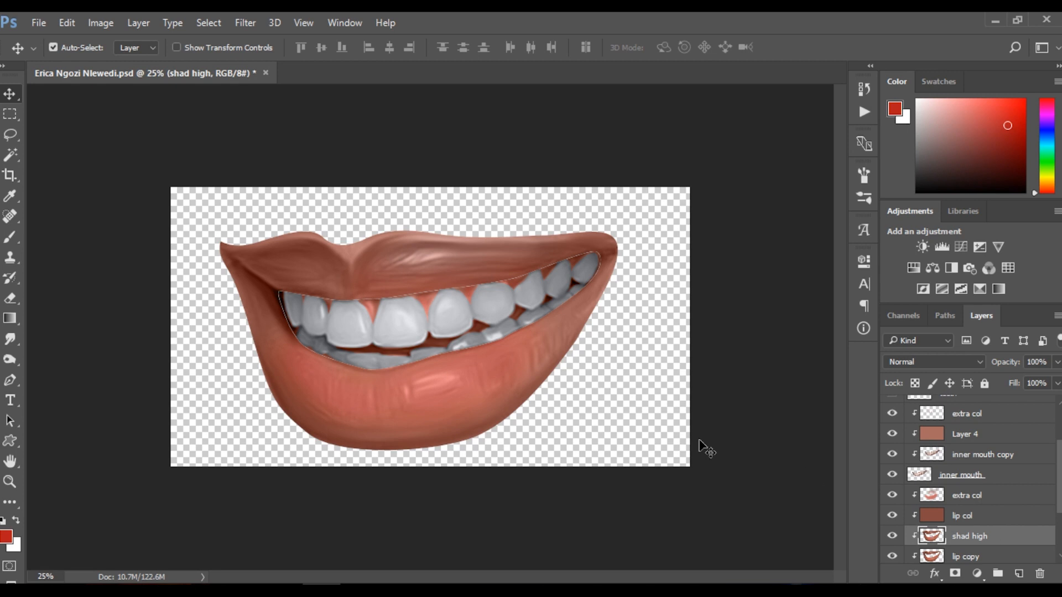
Burn the lower lip's outer edge with a 300 px brush, Midtones range and 20% exposure.
key(o)
key(bracketright)
key(bracketright)
key(bracketright)
key(bracketright)
key(bracketright)
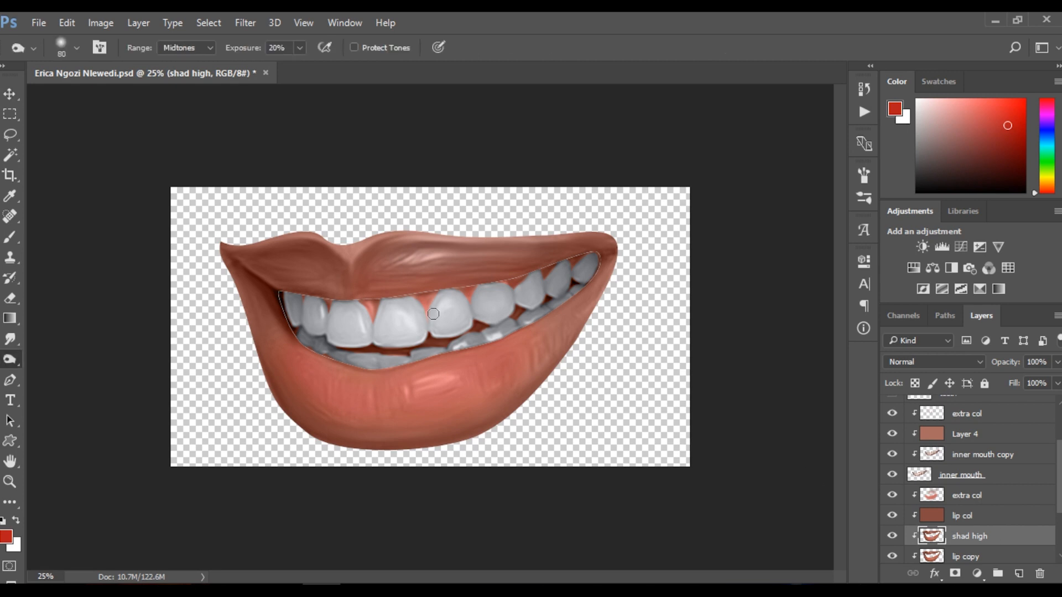
click(18, 352)
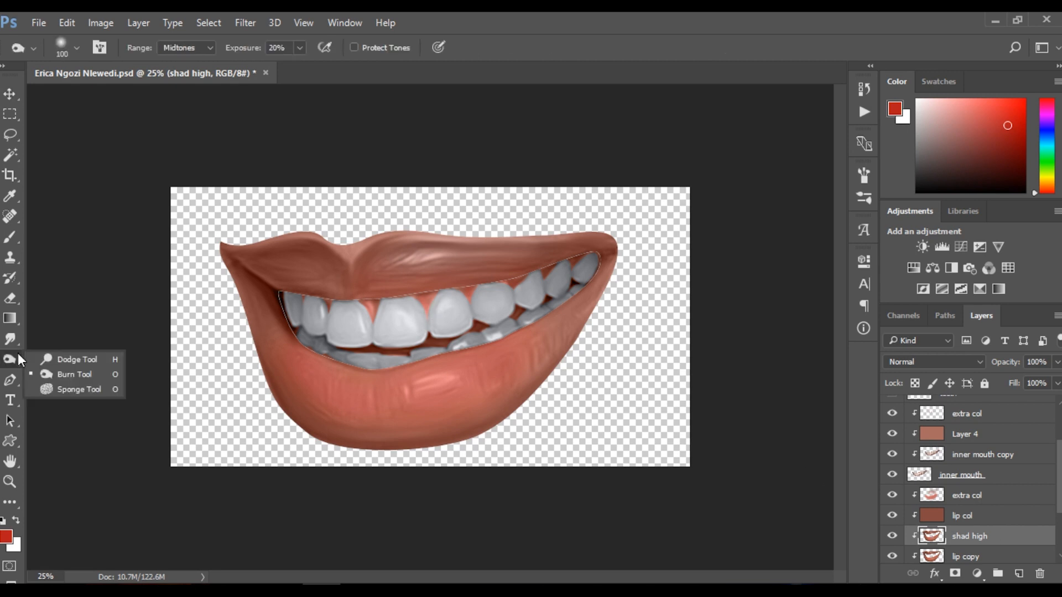
click(42, 371)
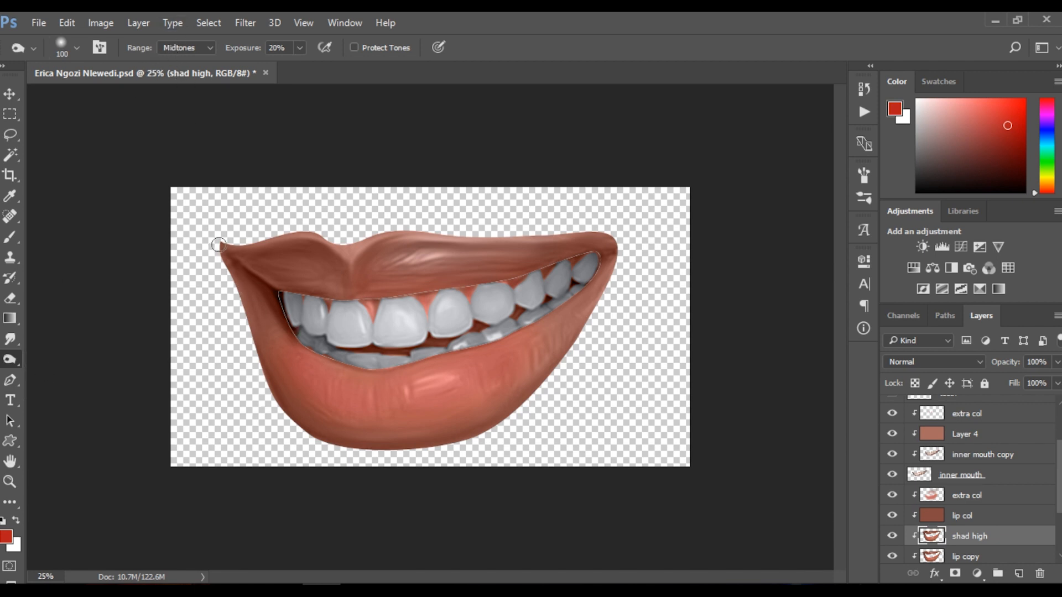
key(bracketright)
key(bracketright)
key(bracketright)
key(bracketright)
key(bracketright)
key(bracketright)
mouse_move(338, 465)
mouse_down()
mouse_move(337, 426)
mouse_move(486, 415)
mouse_move(332, 431)
mouse_move(546, 387)
mouse_up()
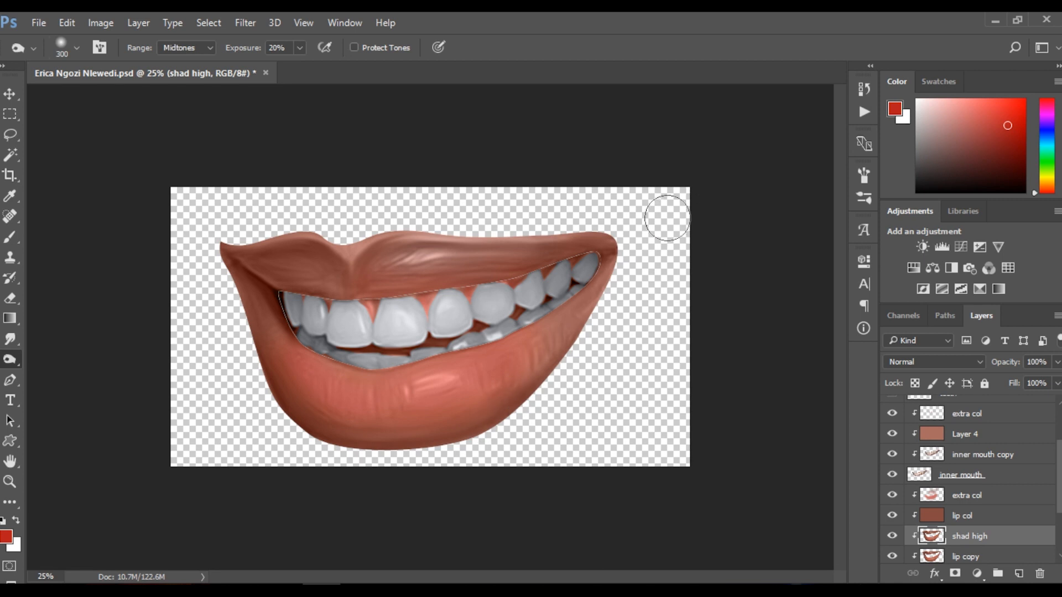
Burn shading over the mouth corners and the upper lip's inner edge, reducing the brush to 150 px.
mouse_move(663, 220)
mouse_down()
mouse_move(509, 446)
mouse_move(595, 320)
mouse_move(419, 254)
mouse_move(355, 315)
mouse_move(371, 265)
mouse_move(293, 296)
mouse_up()
key(bracketleft)
key(bracketleft)
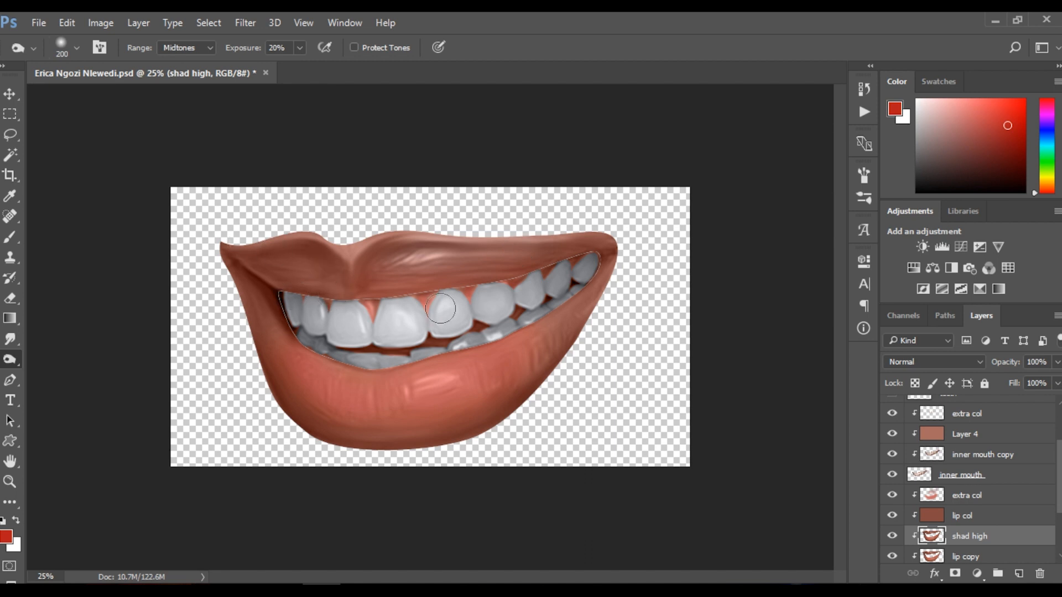
key(bracketleft)
key(bracketleft)
mouse_move(484, 277)
mouse_down()
mouse_move(402, 230)
mouse_move(383, 240)
mouse_move(596, 244)
mouse_up()
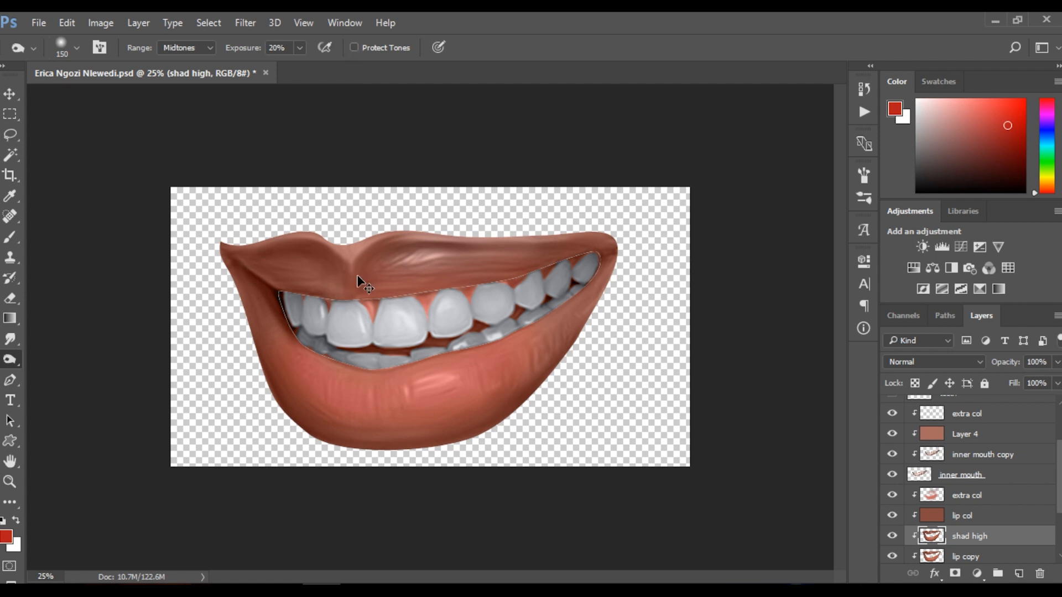
Draw a curved pen path along the left half of the upper lip's outer edge, from the mouth corner to the central dip.
key(bracketleft)
key(bracketleft)
key(bracketleft)
key(bracketleft)
key(bracketleft)
key(bracketleft)
key(bracketleft)
key(bracketleft)
key(p)
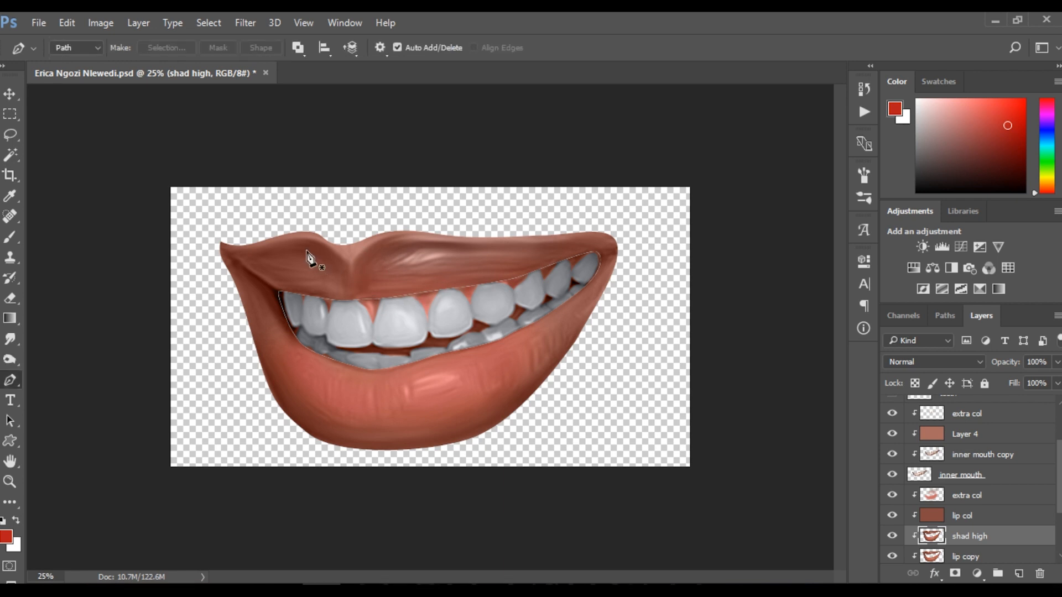
drag(226, 247, 253, 255)
drag(347, 267, 383, 315)
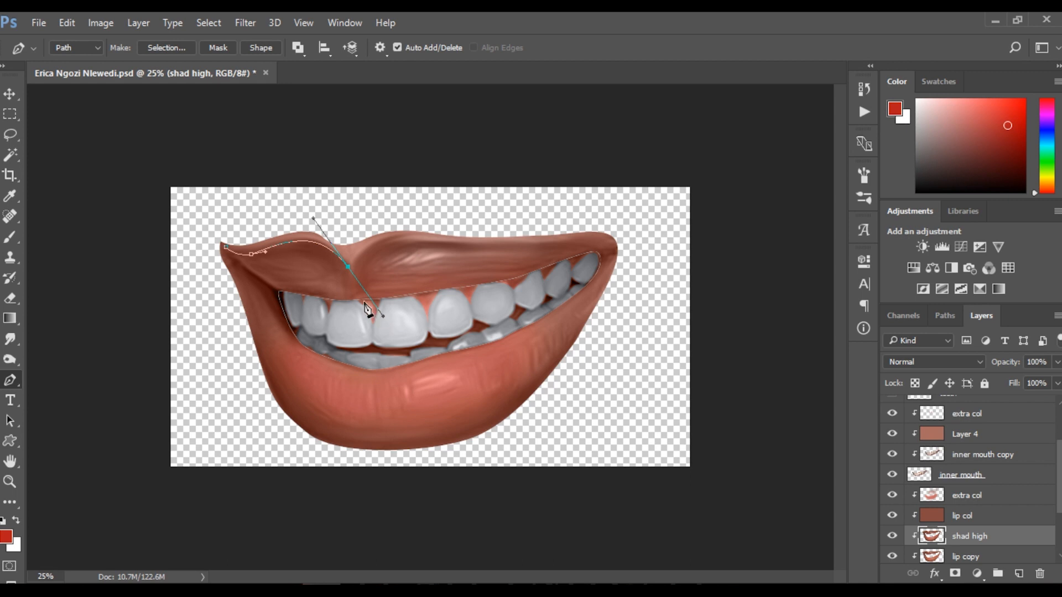
Burn along the left upper-lip path with a 25 px brush at 20% exposure, and clear the path.
key(o)
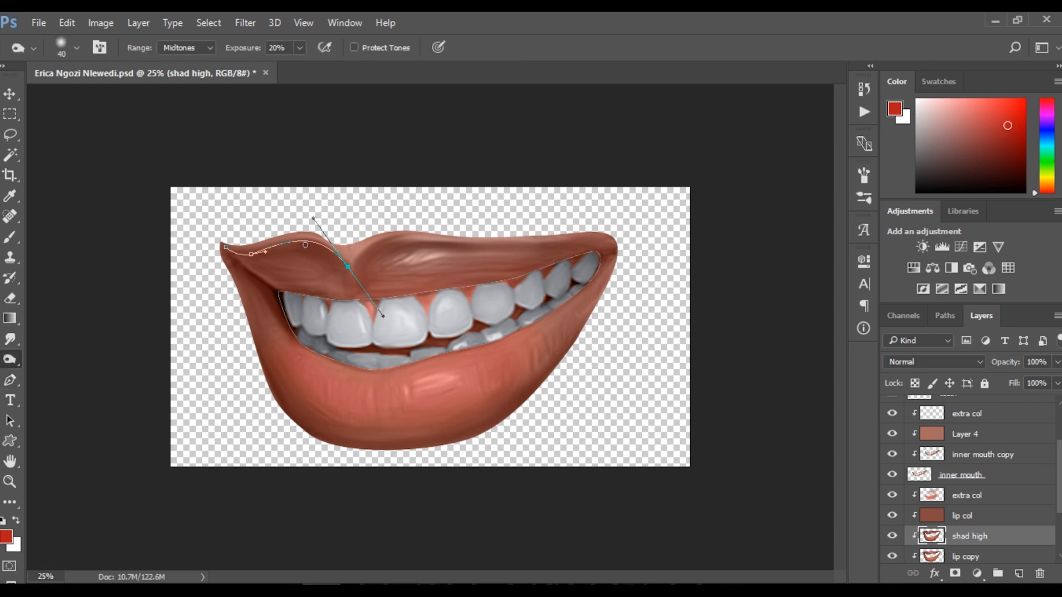
key(bracketleft)
right_click(10, 359)
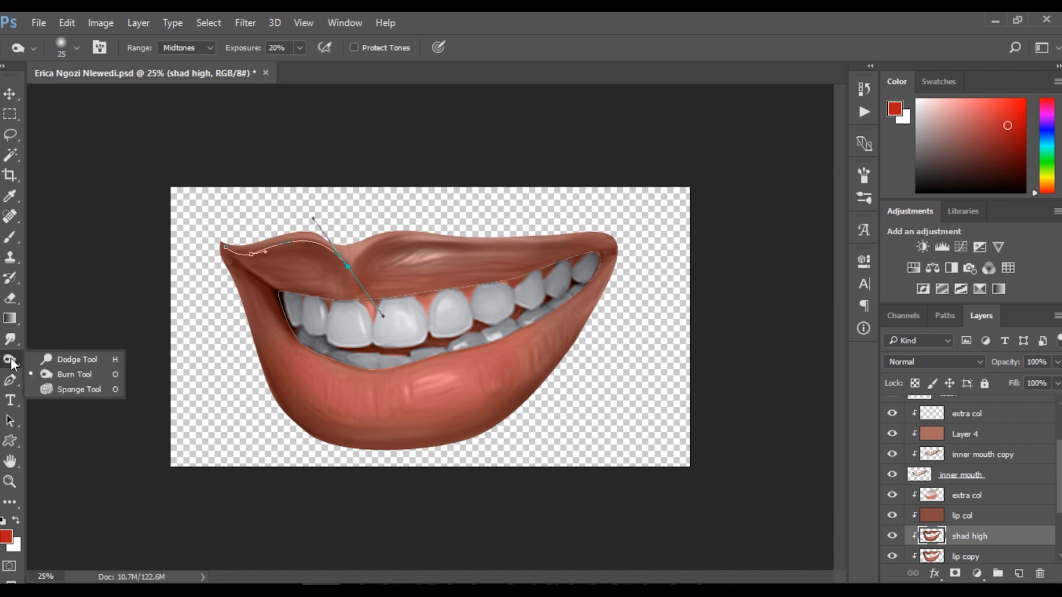
click(49, 371)
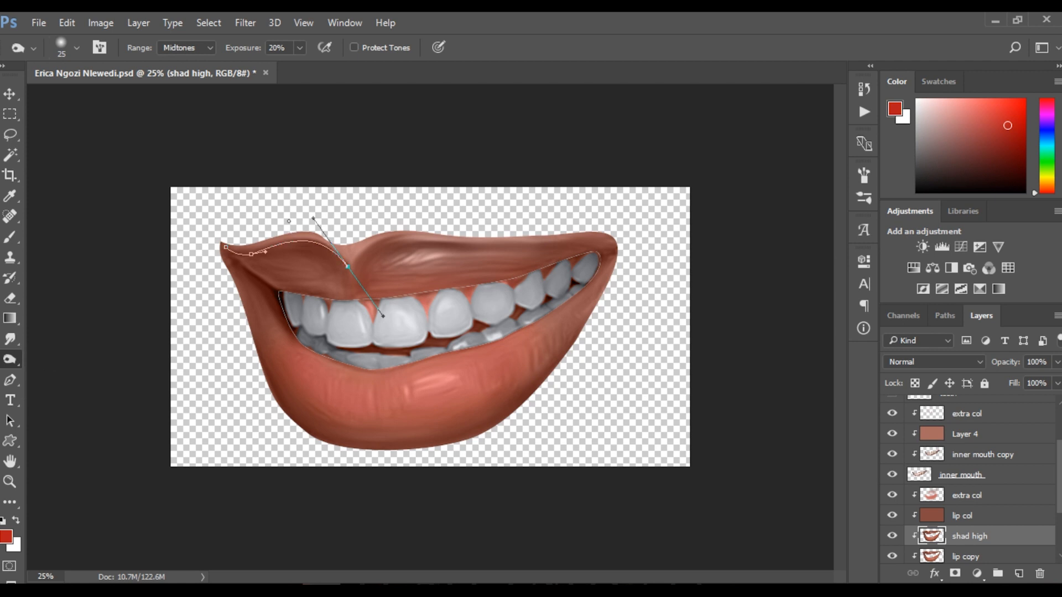
key(p)
key(Escape)
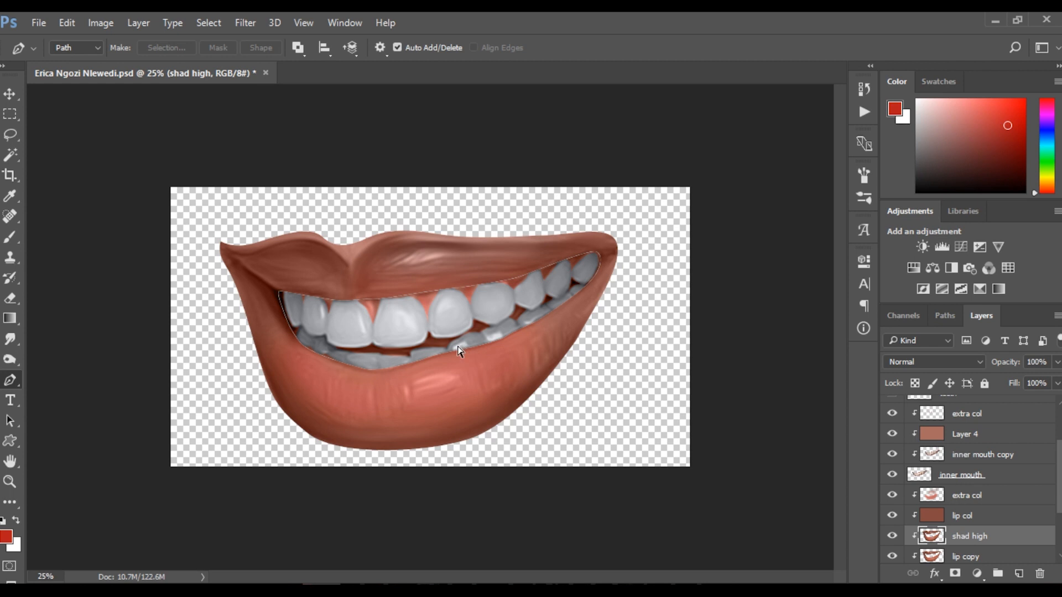
Draw a curved path along the right half of the upper lip's edge, burn along it and clear the path.
click(353, 264)
drag(422, 241, 473, 249)
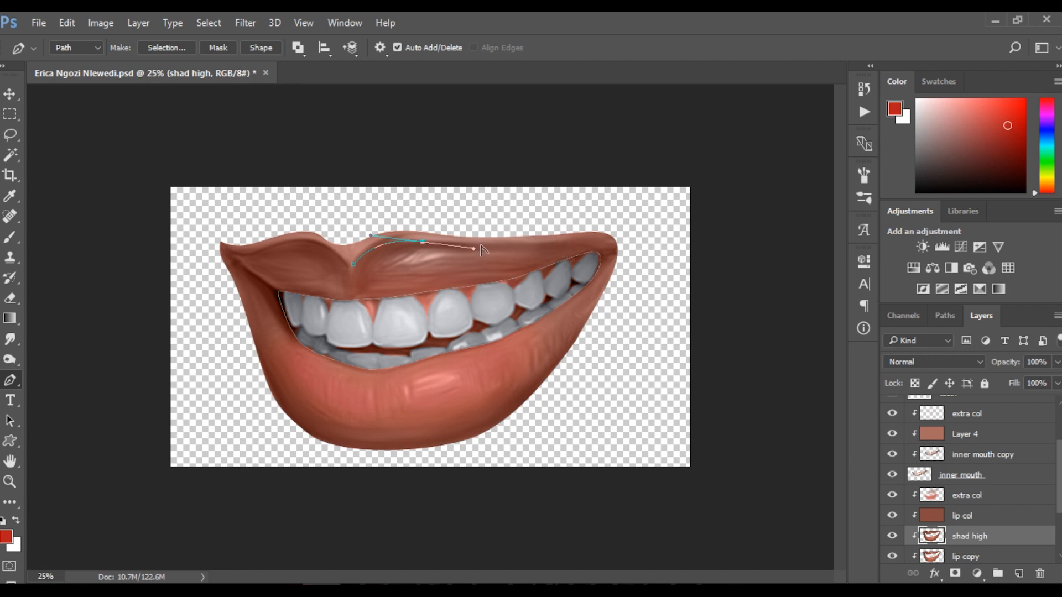
drag(574, 239, 593, 236)
key(o)
key(p)
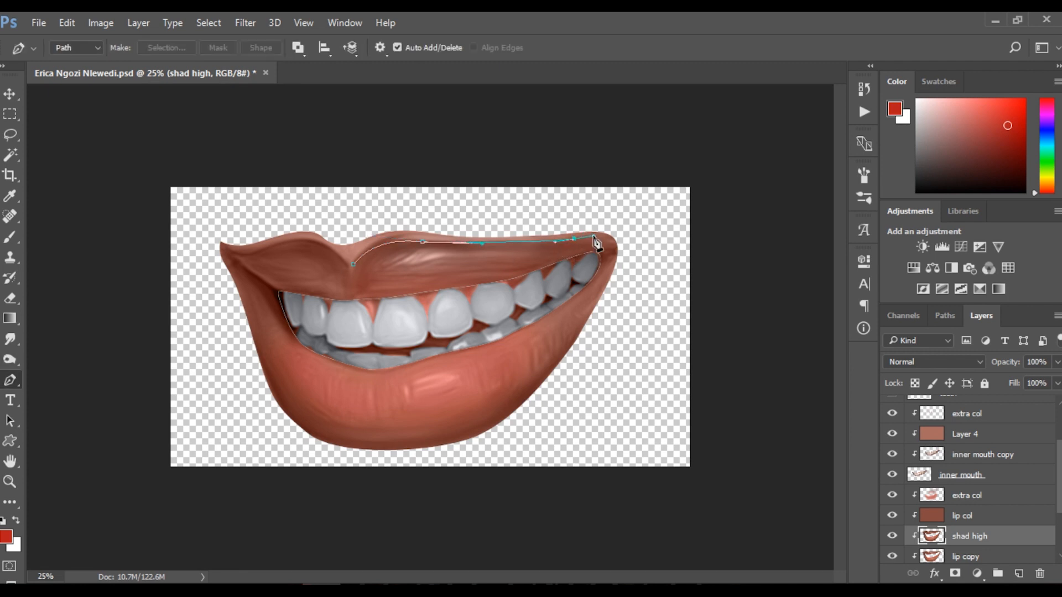
key(Escape)
Smudge the burned edge of the upper lip with an enlarged brush at 30% strength to soften it.
key(r)
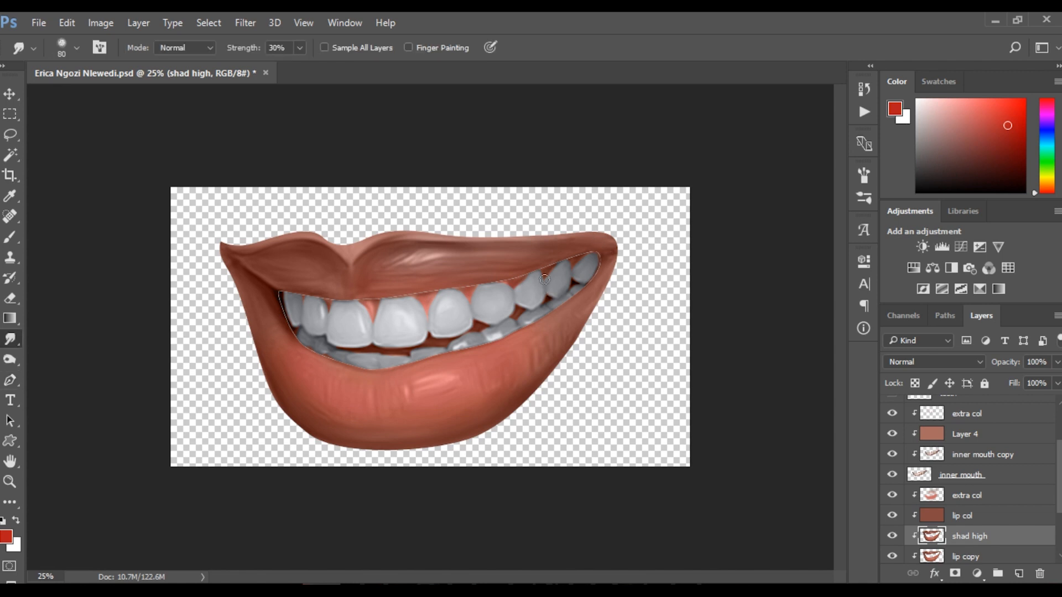
key(bracketright)
key(bracketright)
key(bracketright)
key(bracketright)
mouse_move(366, 249)
mouse_down()
mouse_move(413, 232)
mouse_move(454, 238)
mouse_move(331, 265)
mouse_move(341, 264)
mouse_move(292, 245)
mouse_move(302, 244)
mouse_move(332, 257)
mouse_move(283, 247)
mouse_move(230, 259)
mouse_move(266, 263)
mouse_up()
Dodge the upper lip's top rim around the central dip with a 30 px brush, Highlights range and 20% exposure.
key(o)
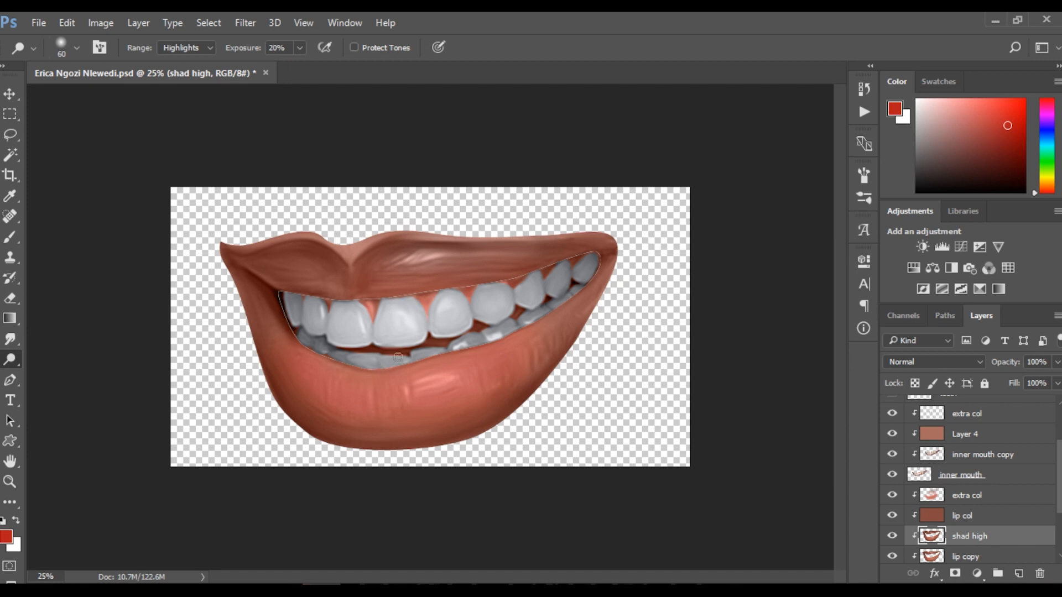
key(shift+o)
key(shift+o)
right_click(3, 359)
key(bracketleft)
key(bracketleft)
key(bracketleft)
drag(343, 254, 287, 237)
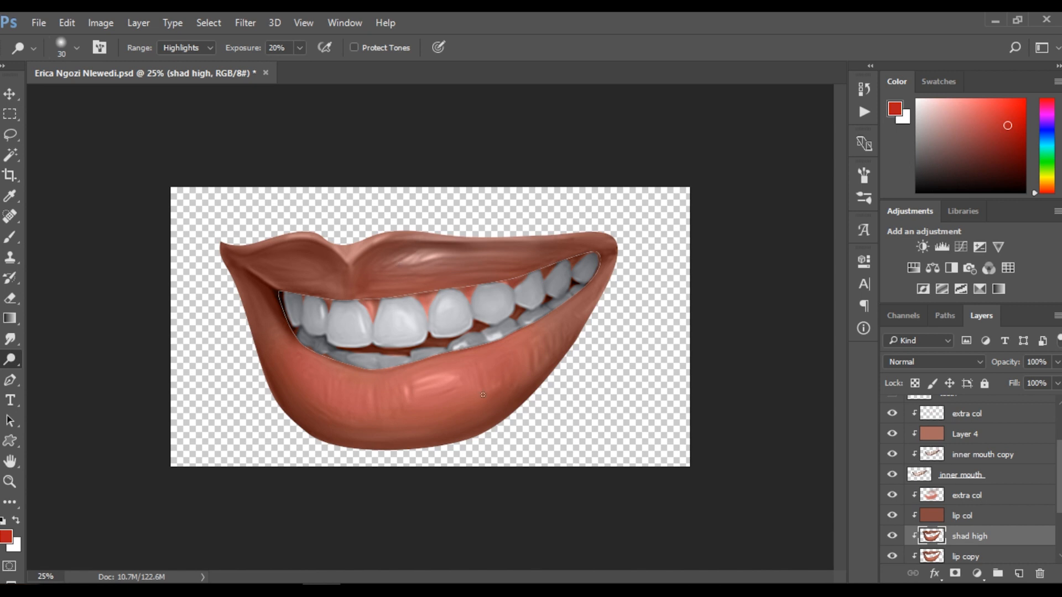
Dodge the bright streaks on the lower lip, enlarging the brush to 100 px for the highlights toward the right corner.
mouse_move(424, 389)
mouse_down()
mouse_move(418, 384)
mouse_move(436, 376)
mouse_move(455, 384)
mouse_up()
drag(535, 348, 536, 358)
key(bracketright)
key(bracketright)
key(bracketright)
key(bracketright)
key(bracketright)
key(bracketright)
drag(558, 334, 519, 375)
drag(570, 316, 490, 382)
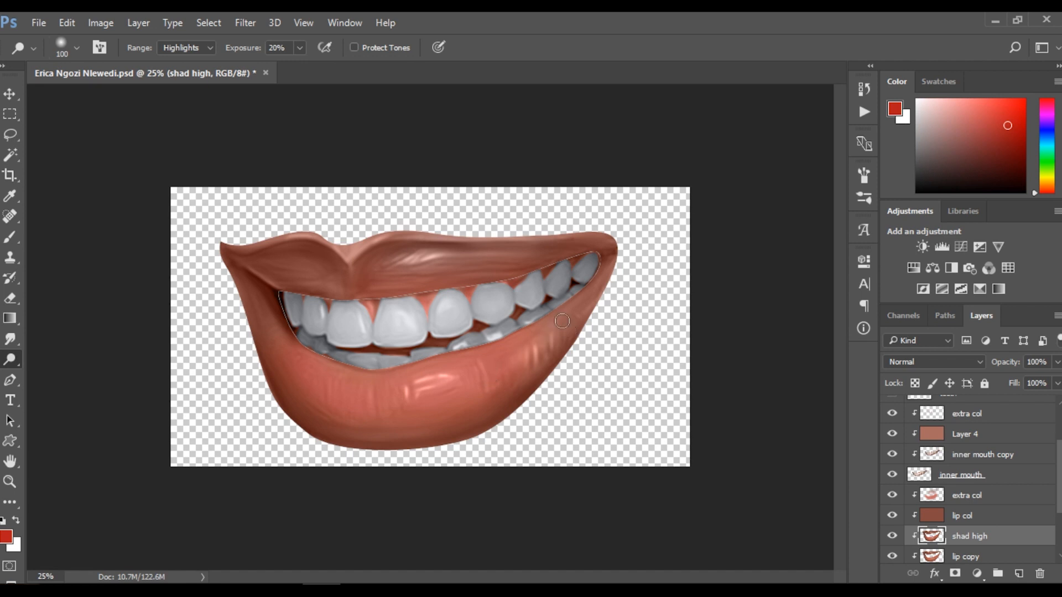
Dodge the middle of the lower lip broadly with a 250 px brush.
key(bracketright)
key(bracketright)
key(bracketright)
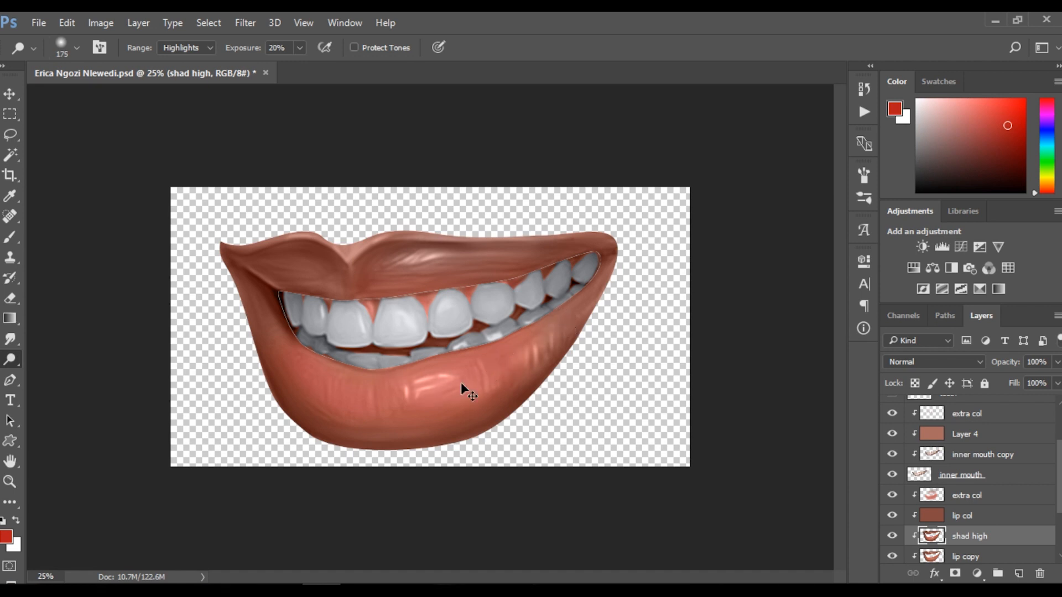
key(bracketright)
key(bracketright)
mouse_move(399, 395)
mouse_down()
mouse_move(299, 376)
mouse_move(387, 390)
mouse_up()
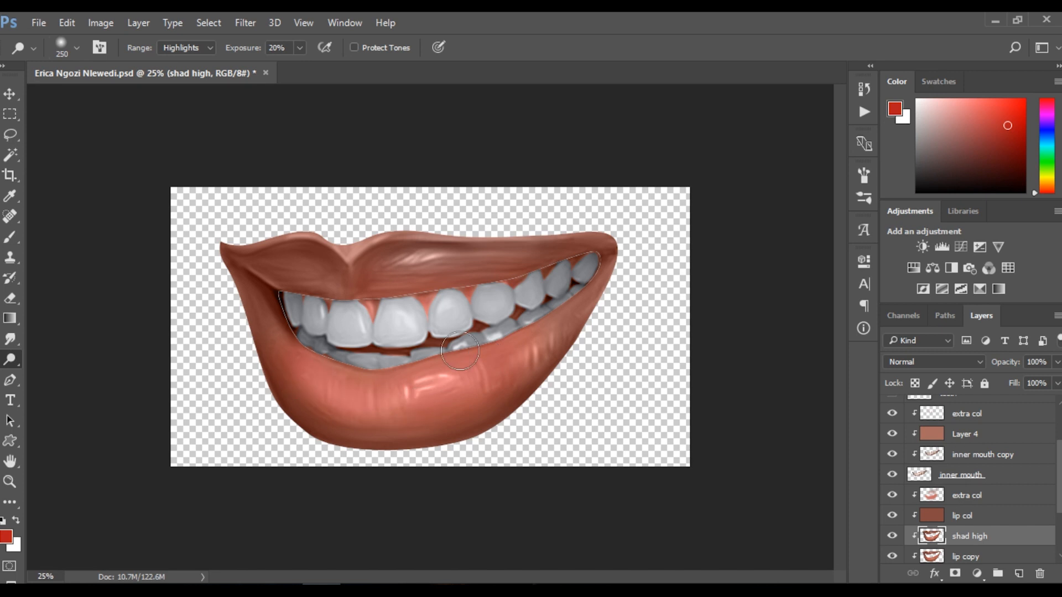
Dodge the lower lip's left portion and its inner rim below the teeth, shrinking the brush to 40 px.
key(bracketleft)
key(bracketleft)
key(bracketleft)
key(bracketleft)
key(bracketleft)
key(bracketleft)
key(bracketleft)
key(bracketleft)
key(bracketleft)
key(bracketleft)
key(bracketleft)
mouse_move(320, 385)
mouse_down()
mouse_move(316, 366)
mouse_move(311, 382)
mouse_move(329, 399)
mouse_up()
drag(340, 406, 365, 422)
mouse_move(345, 373)
mouse_down()
mouse_move(365, 373)
mouse_move(337, 366)
mouse_move(396, 371)
mouse_up()
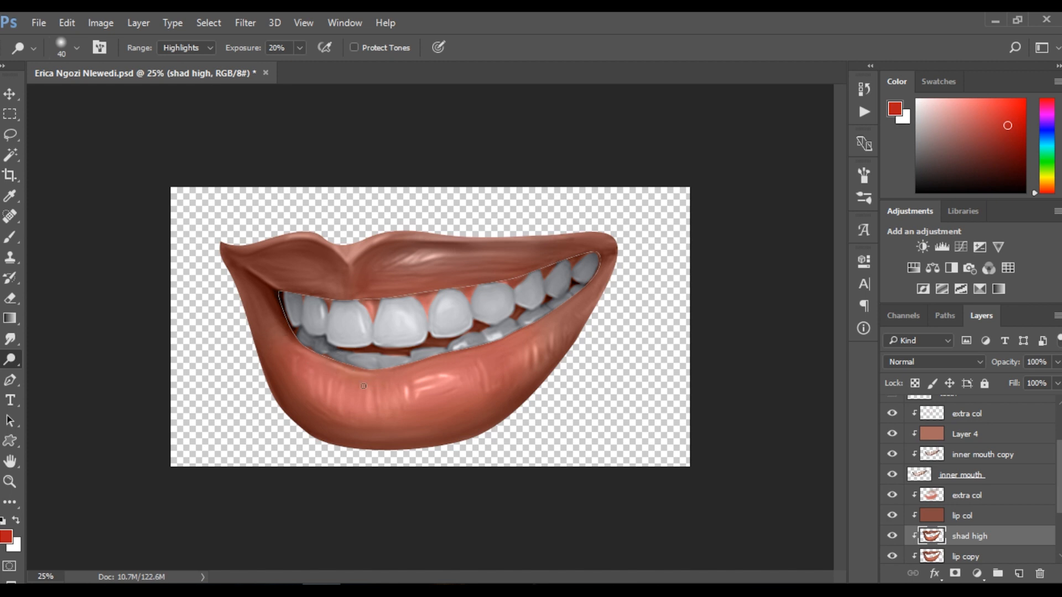
drag(354, 375, 410, 367)
drag(415, 365, 462, 357)
alt+click(539, 328)
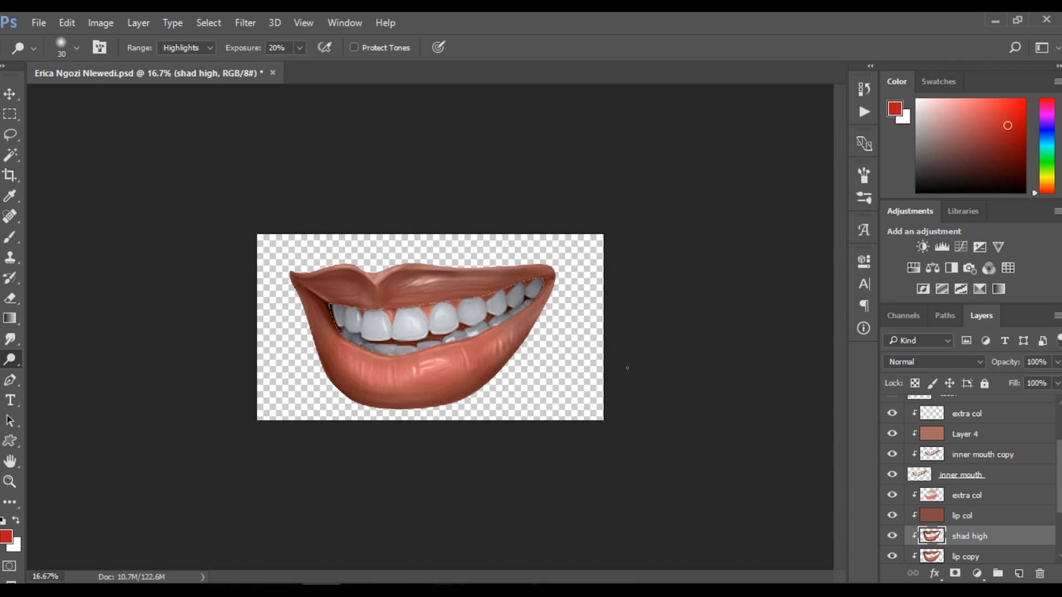
ctrl+click(433, 365)
ctrl+click(433, 366)
key(bracketright)
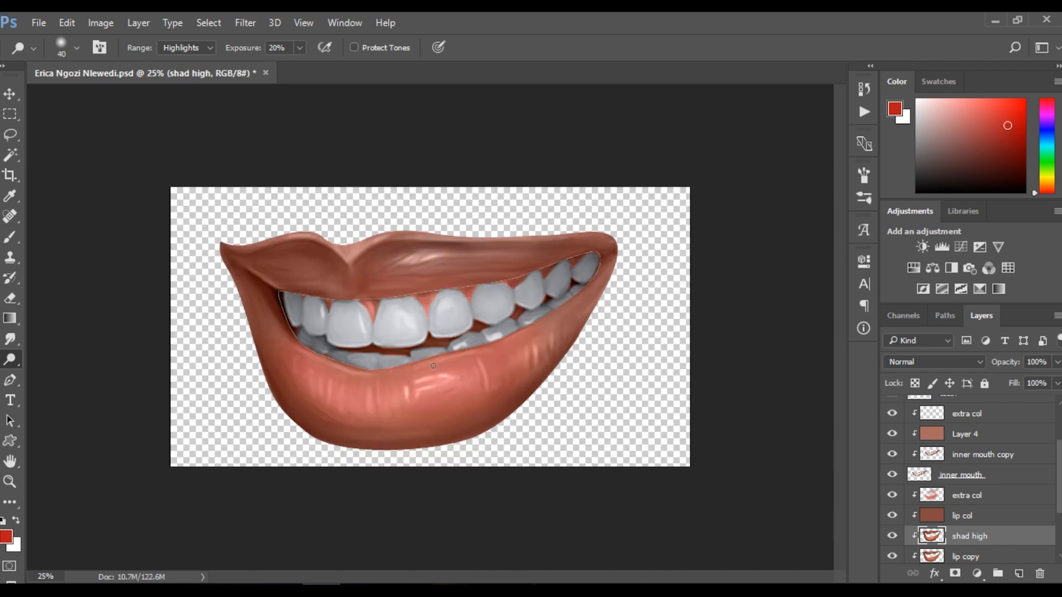
key(bracketright)
key(bracketright)
key(bracketright)
key(bracketright)
key(bracketright)
key(bracketright)
key(bracketright)
key(bracketright)
key(bracketright)
key(bracketright)
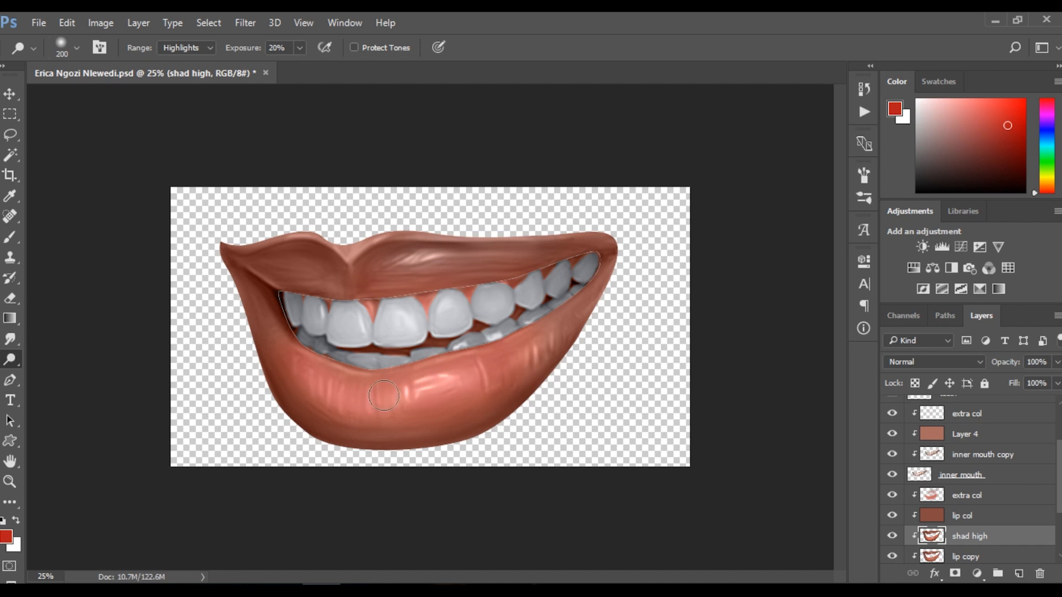
key(bracketleft)
key(bracketleft)
key(bracketleft)
key(bracketleft)
key(bracketleft)
key(bracketleft)
key(bracketleft)
key(bracketleft)
key(bracketleft)
Duplicate the clipped teeth copy 2 layer.
ctrl+click(449, 296)
click(992, 432)
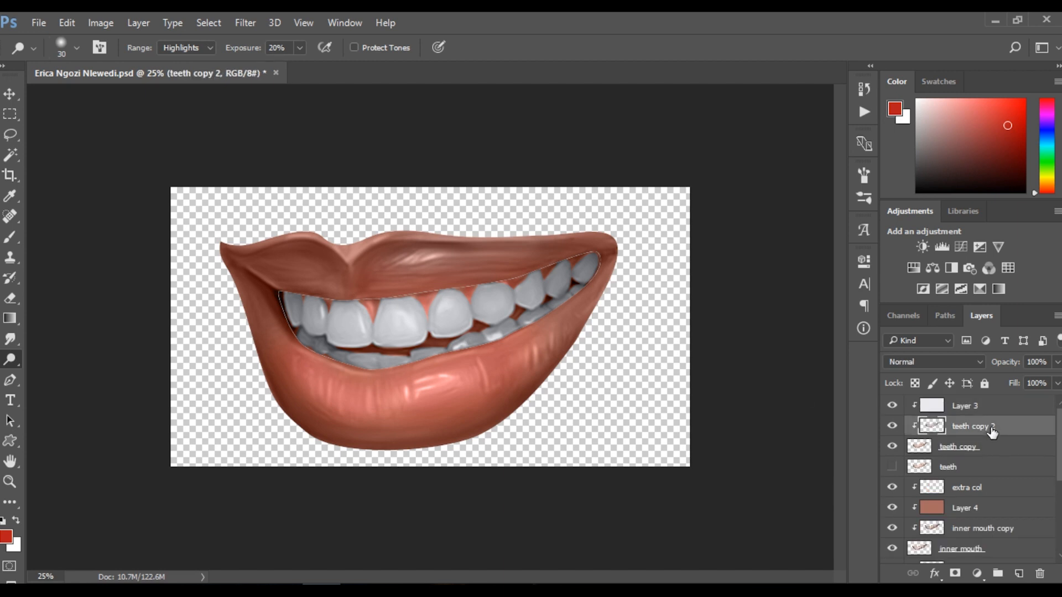
key(ctrl+j)
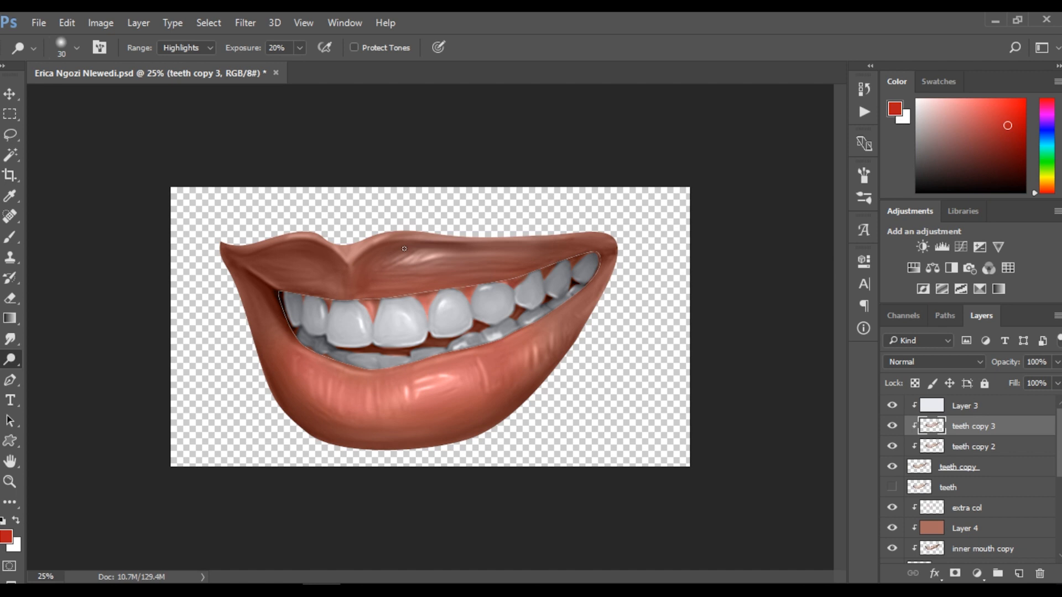
Stroke over the upper back teeth on the duplicated layer with the Dodge tool at 10% exposure, using a 175 px brush.
key(bracketright)
key(1)
key(bracketright)
key(bracketright)
key(bracketright)
key(bracketright)
key(bracketright)
key(bracketright)
key(bracketright)
key(bracketright)
key(bracketright)
key(bracketright)
mouse_move(488, 295)
mouse_down()
mouse_move(538, 277)
mouse_move(525, 300)
mouse_move(551, 275)
mouse_up()
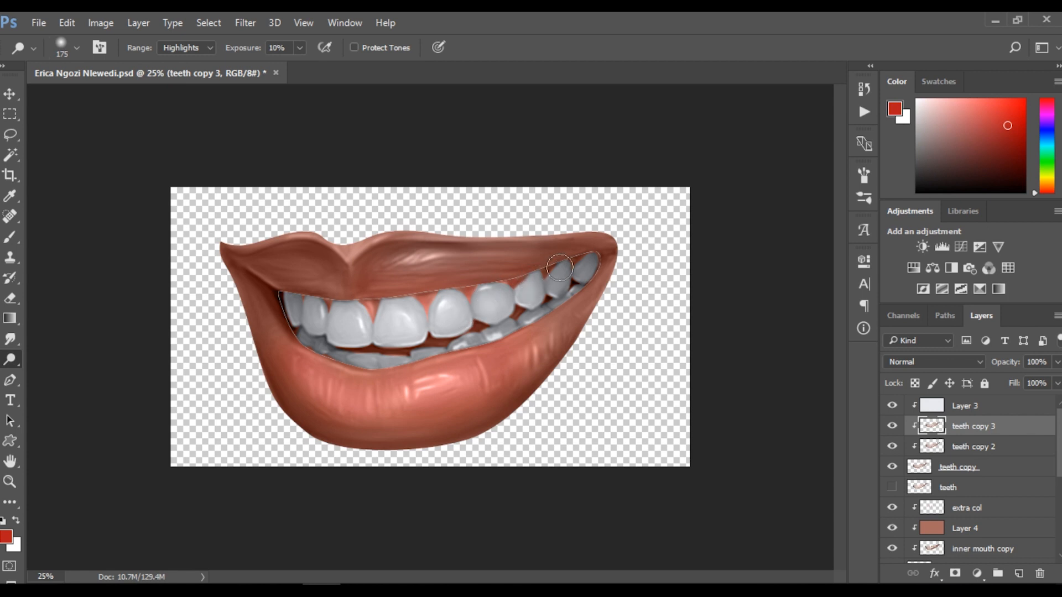
key(bracketleft)
key(bracketleft)
key(bracketleft)
key(bracketleft)
key(ctrl+minus)
key(bracketright)
key(bracketright)
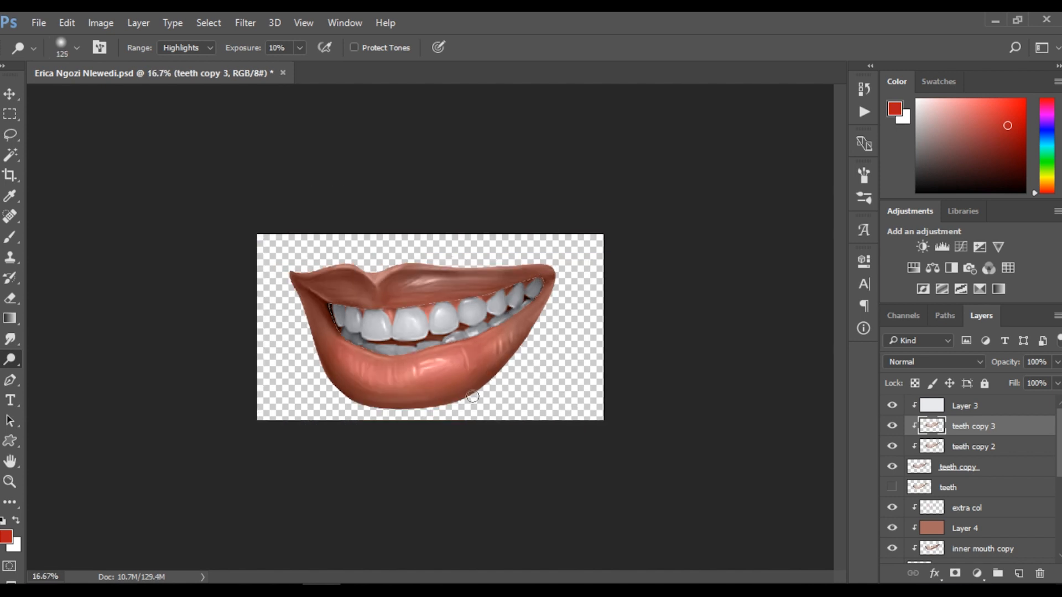
key(bracketright)
key(bracketright)
key(bracketright)
key(bracketright)
key(bracketright)
key(bracketright)
key(ctrl+plus)
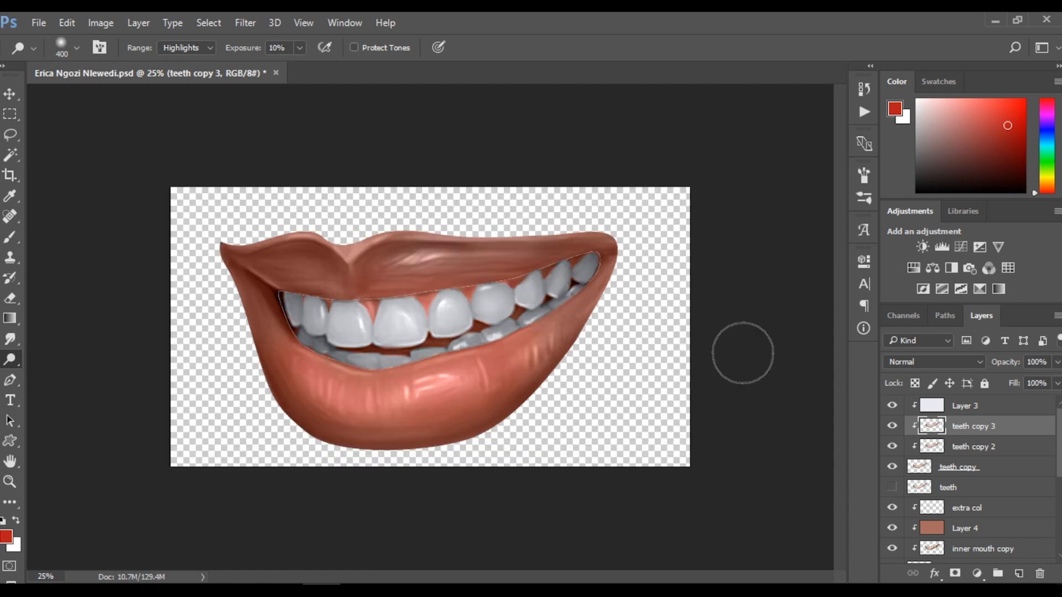
Erase part of Layer 3's colour over the farthest back teeth with a 400 px eraser at 20% opacity.
click(956, 409)
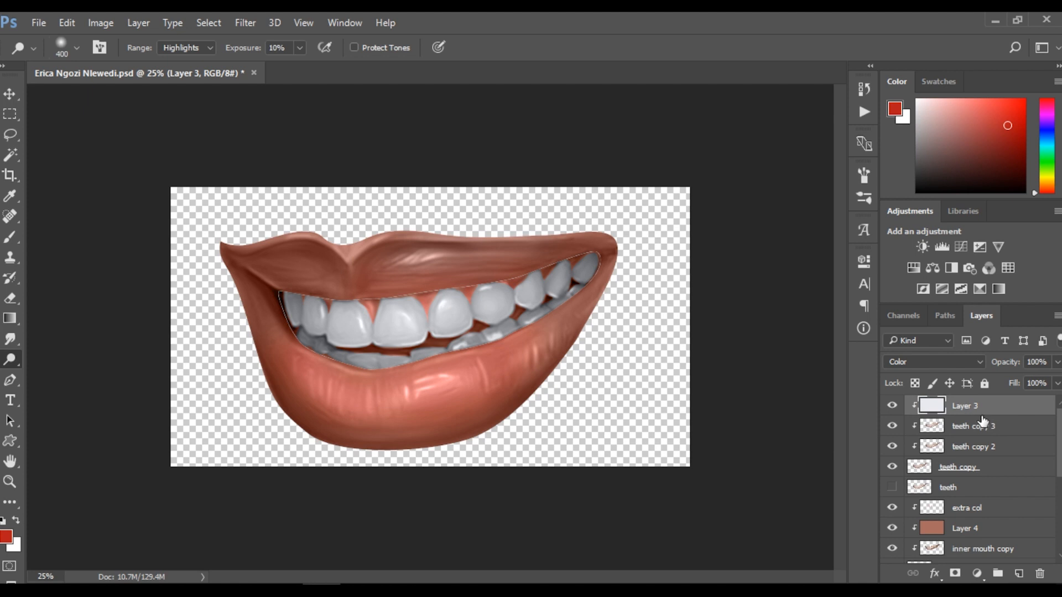
click(980, 433)
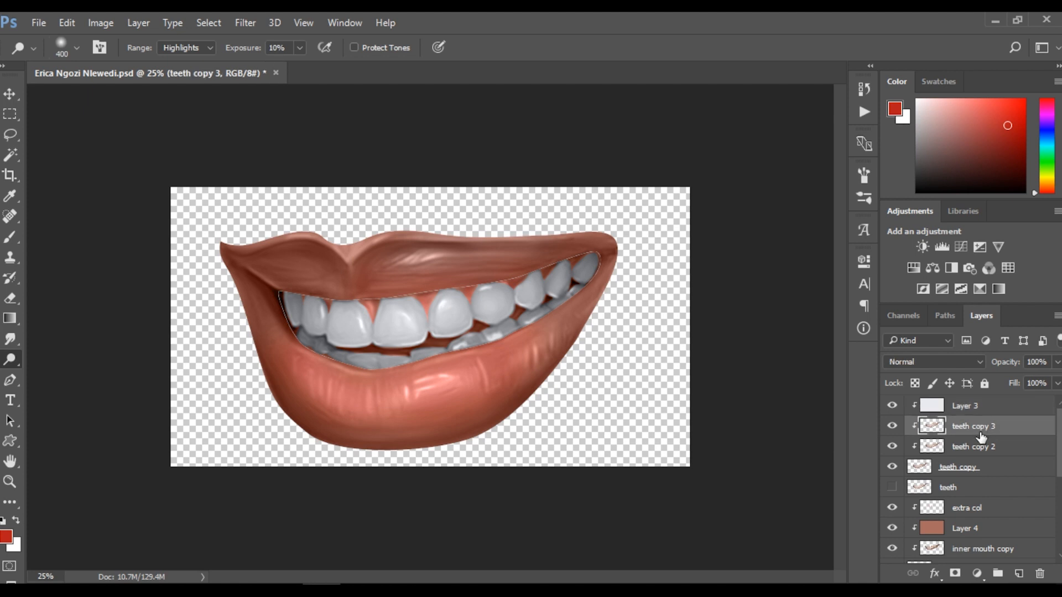
click(957, 408)
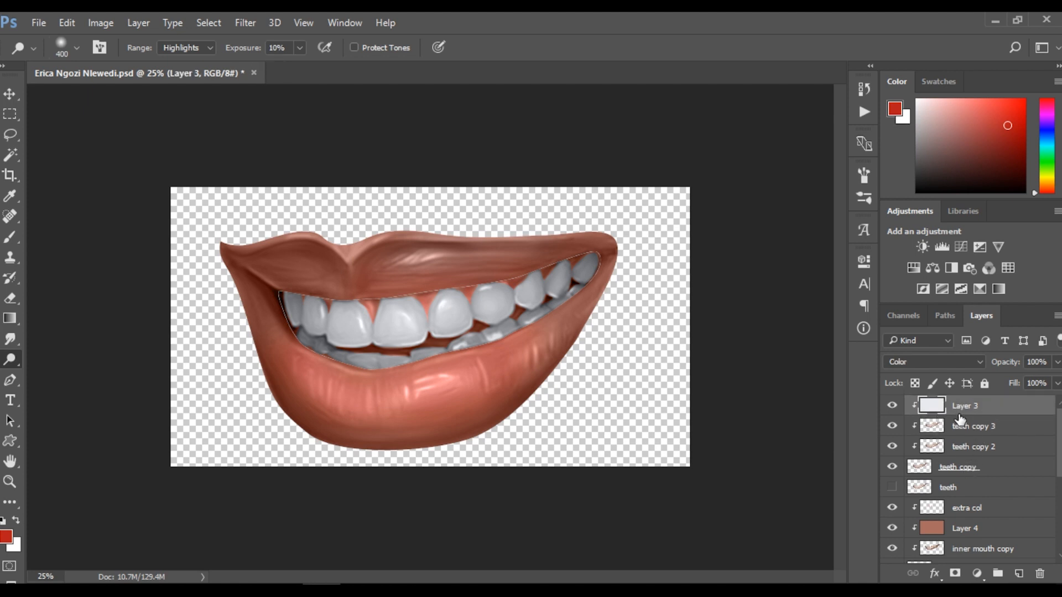
key(e)
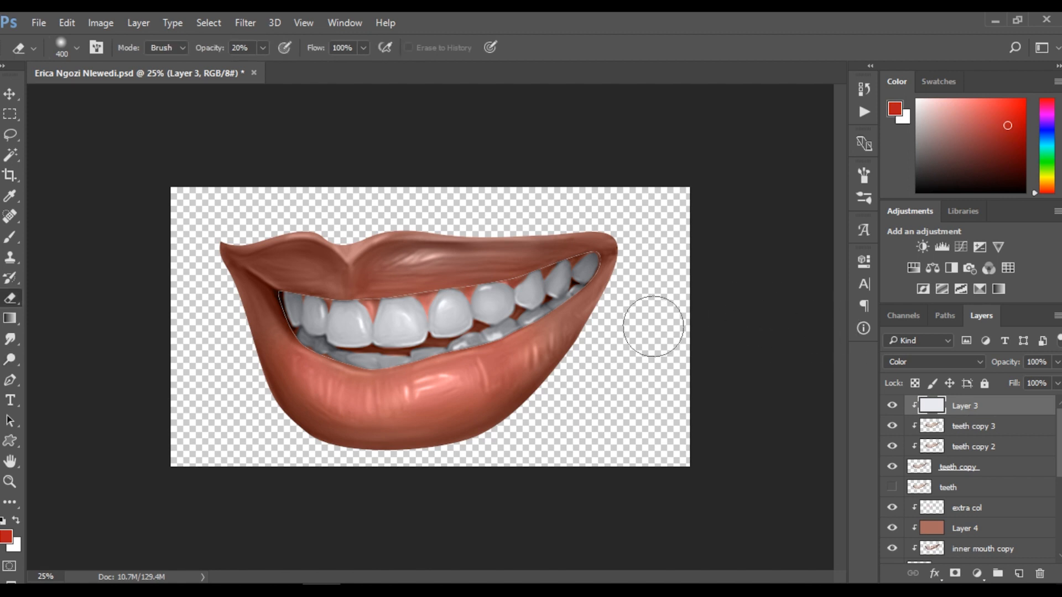
mouse_move(597, 243)
mouse_down()
mouse_move(593, 317)
mouse_move(586, 270)
mouse_move(581, 288)
mouse_move(602, 271)
mouse_move(600, 237)
mouse_move(608, 273)
mouse_move(602, 258)
mouse_up()
key(ctrl+minus)
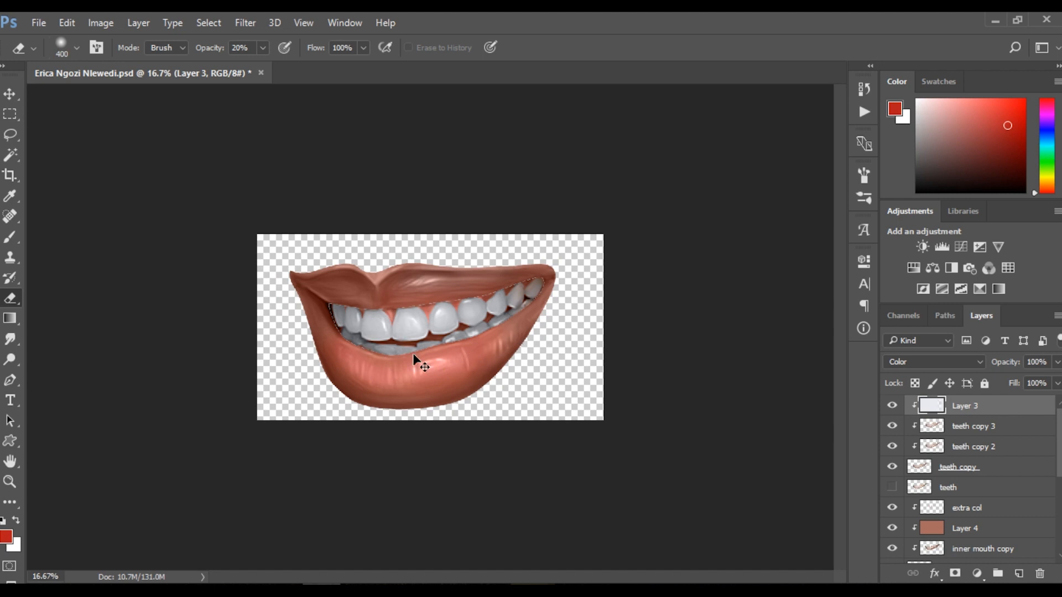
Show the base layer and toggle the lip layer's visibility to compare the painted lips with the original.
alt+click(384, 335)
ctrl+click(384, 335)
ctrl+click(420, 377)
key(ctrl+plus)
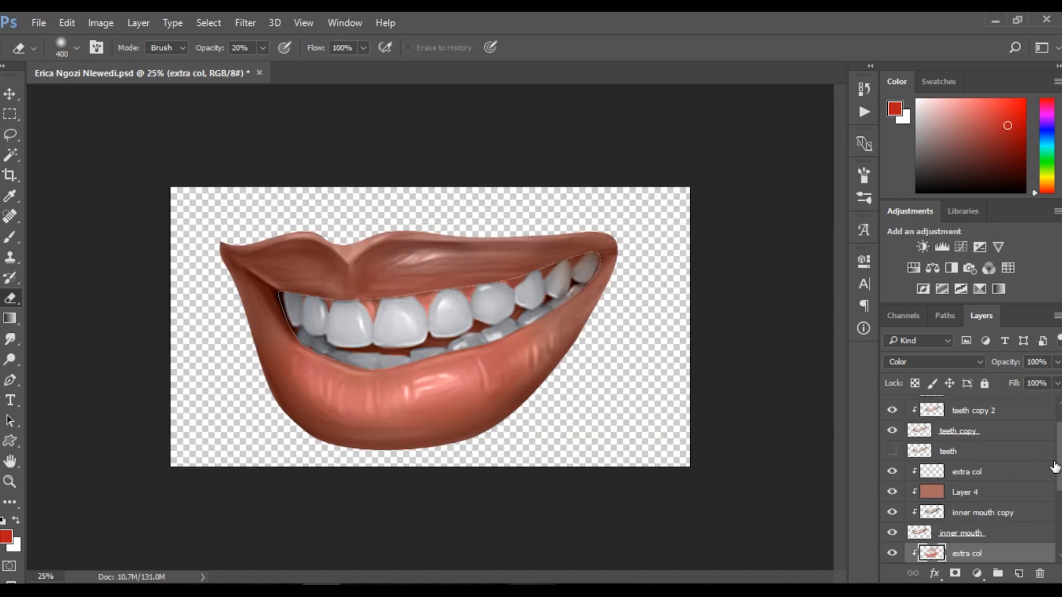
scroll(1055, 467, down, 2)
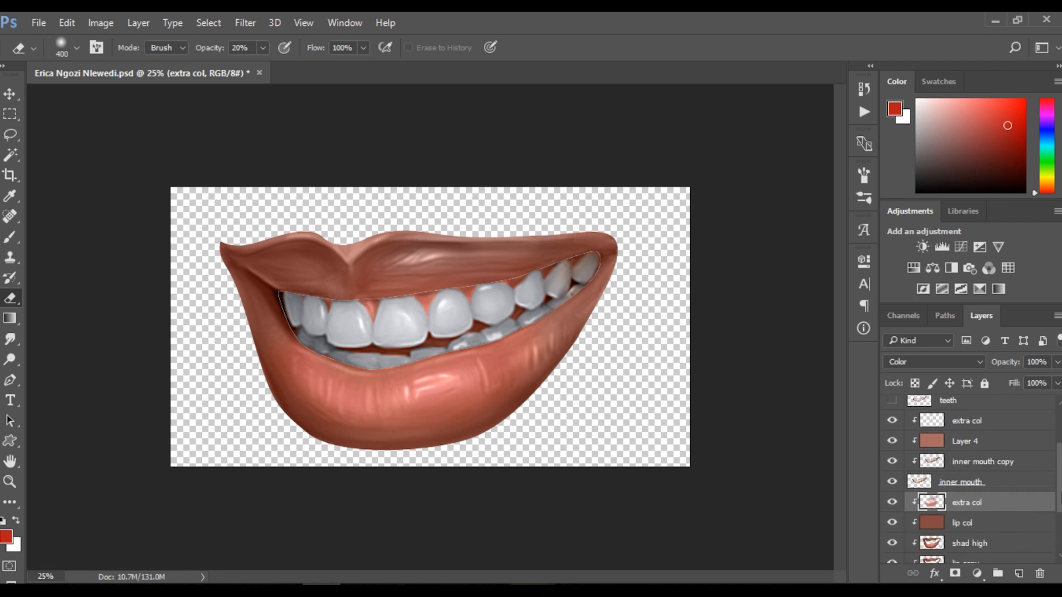
scroll(1048, 501, down, 2)
scroll(923, 526, down, 1)
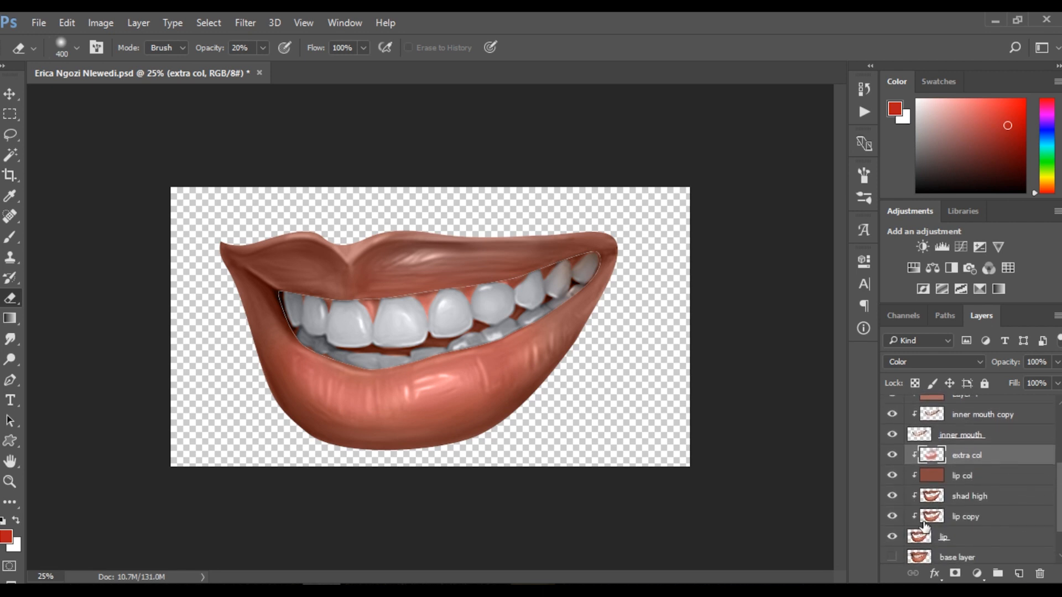
click(892, 538)
click(892, 538)
click(892, 557)
click(892, 538)
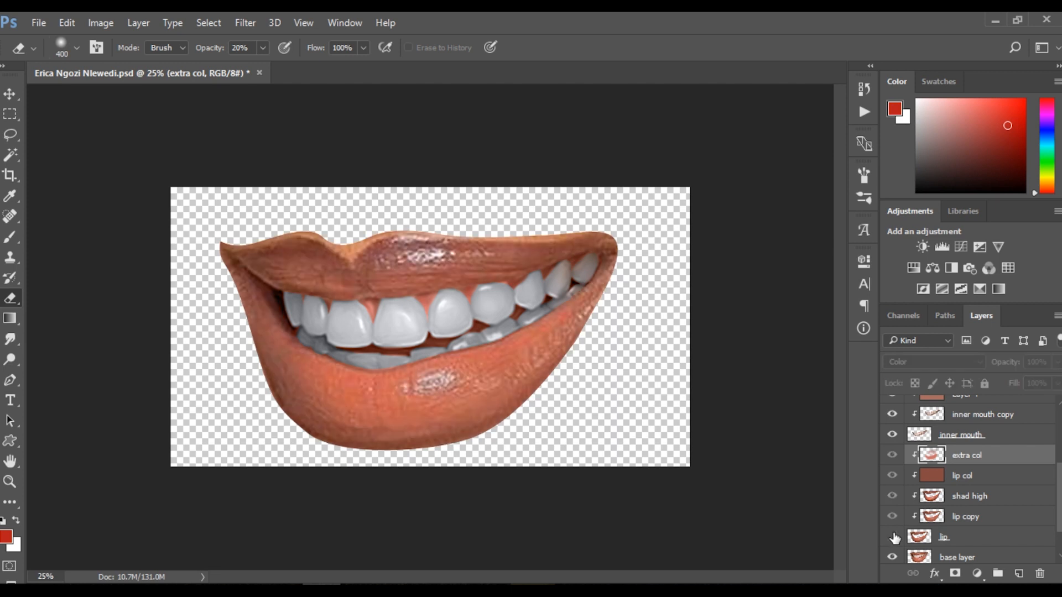
click(892, 538)
click(891, 537)
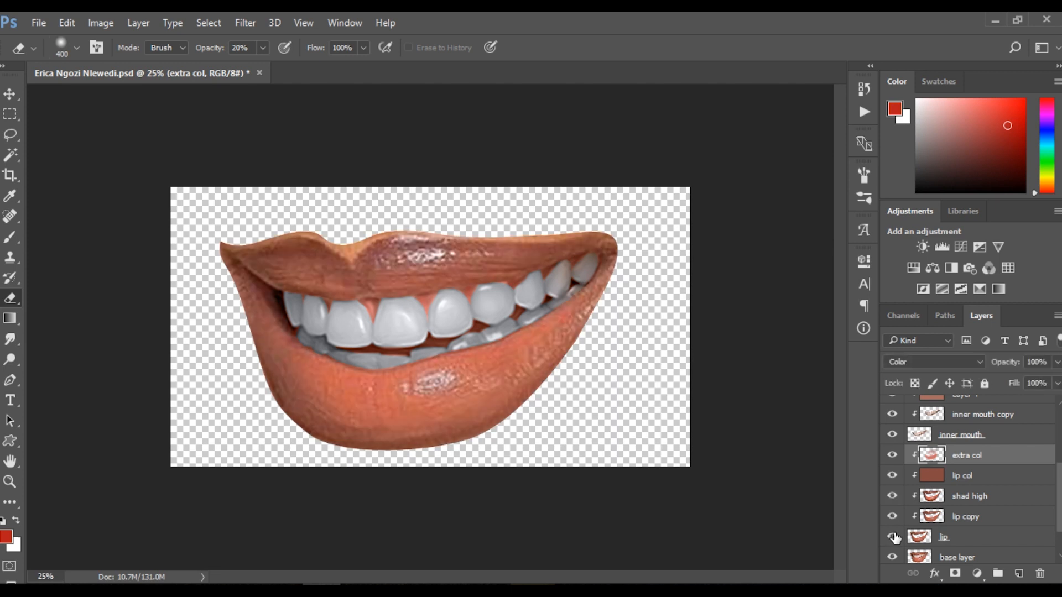
click(891, 538)
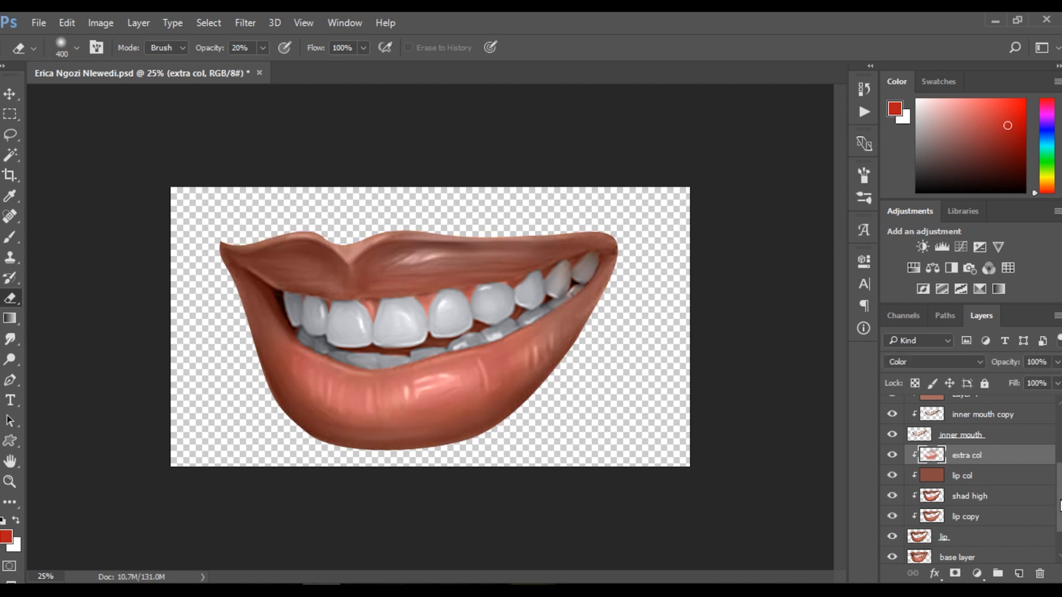
Add a Selective Color adjustment above Layer 3 with cyan, magenta and yellow each at +8% for the Reds.
scroll(1058, 504, up, 2)
scroll(1057, 437, up, 5)
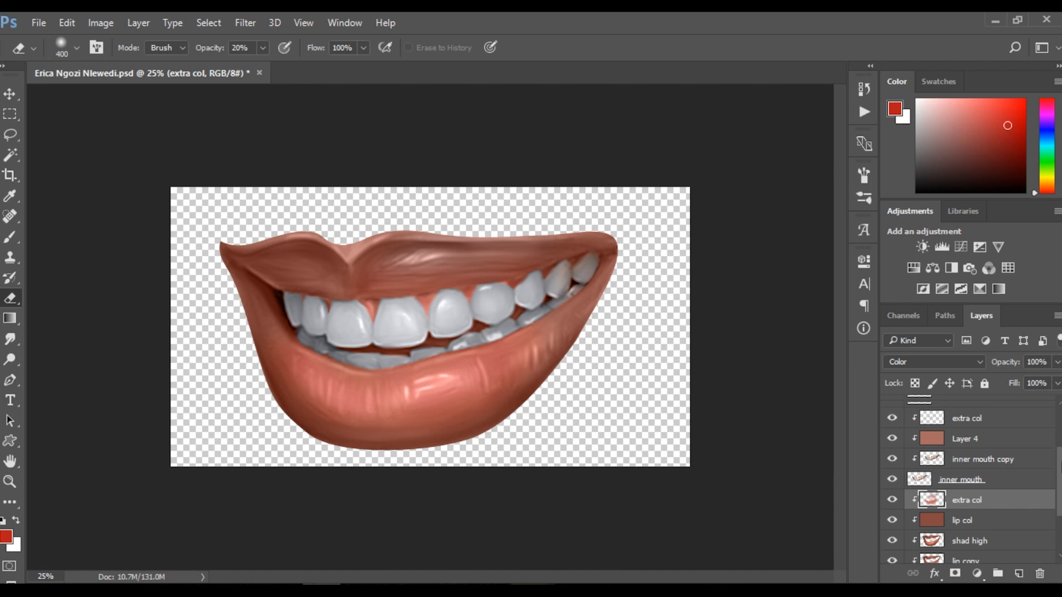
click(996, 406)
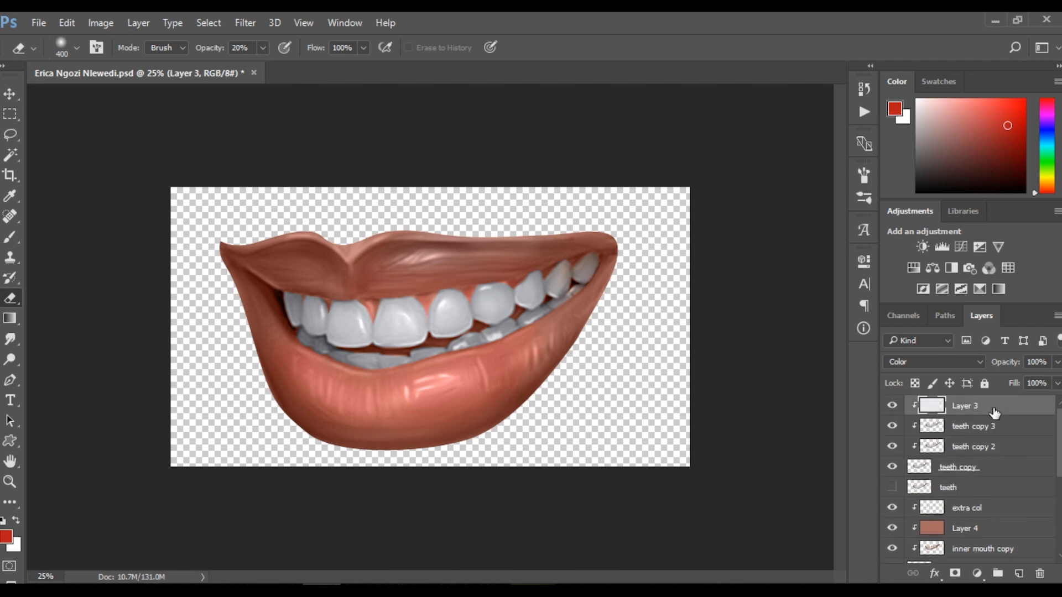
click(978, 289)
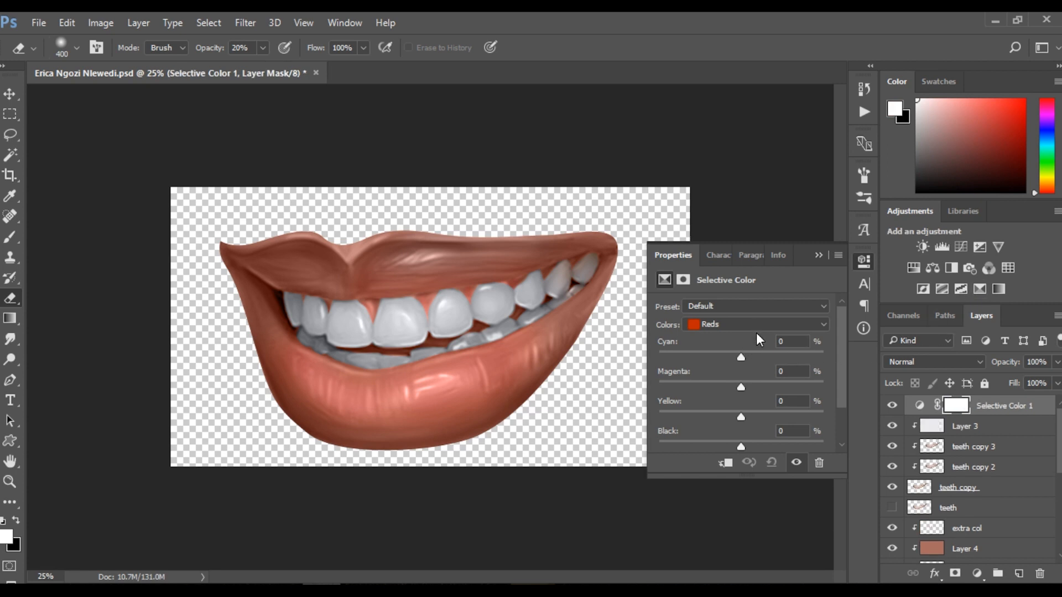
drag(740, 356, 743, 412)
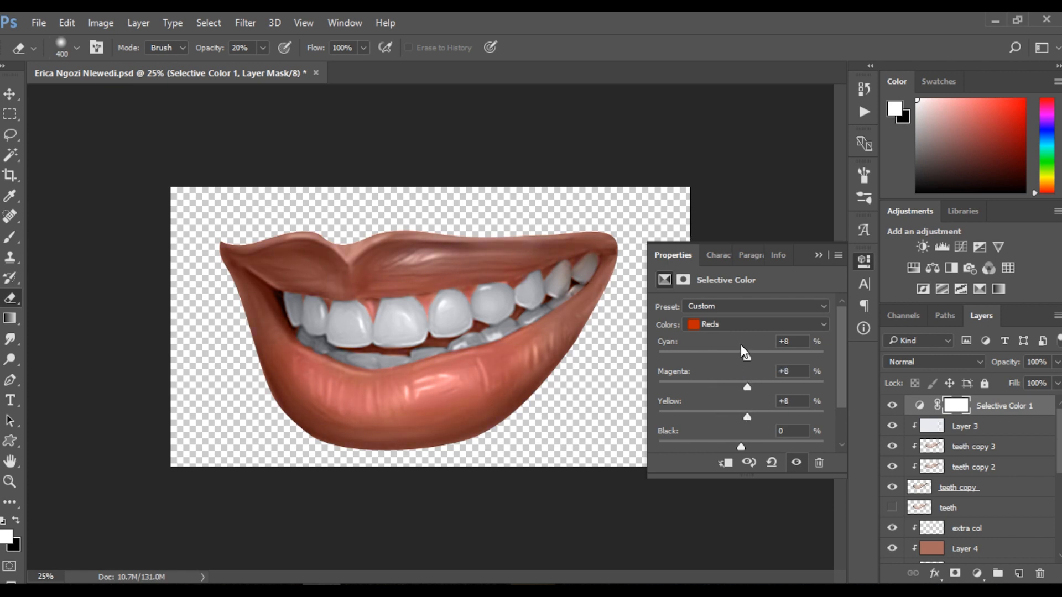
Adjust the Blacks range of the Selective Color adjustment slightly.
click(725, 324)
click(724, 438)
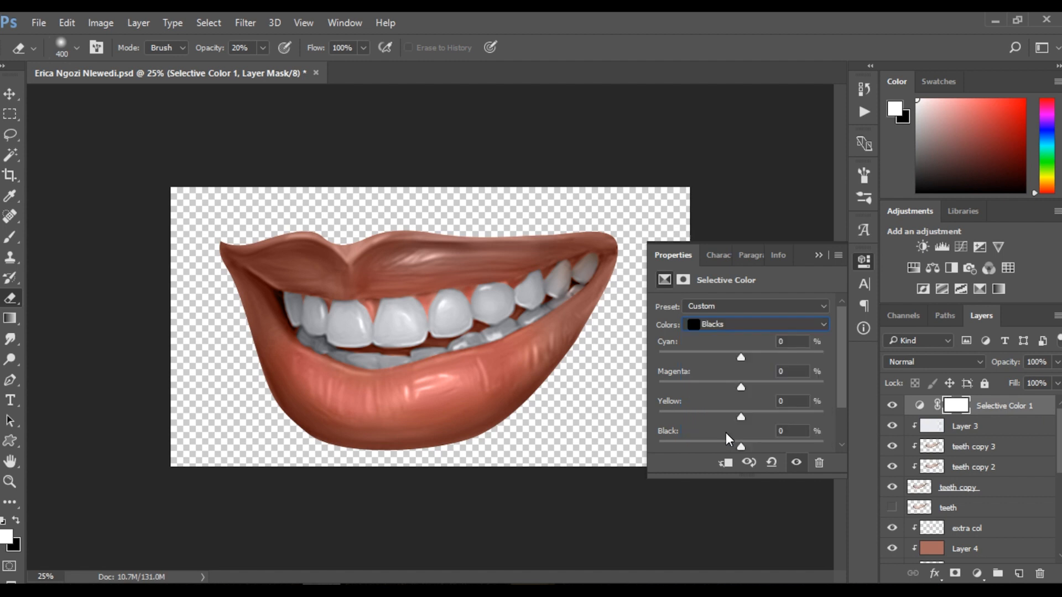
drag(741, 441, 741, 414)
Set the Selective Color Magentas to cyan +2%, magenta +29%, yellow +7% and black +17%.
click(743, 324)
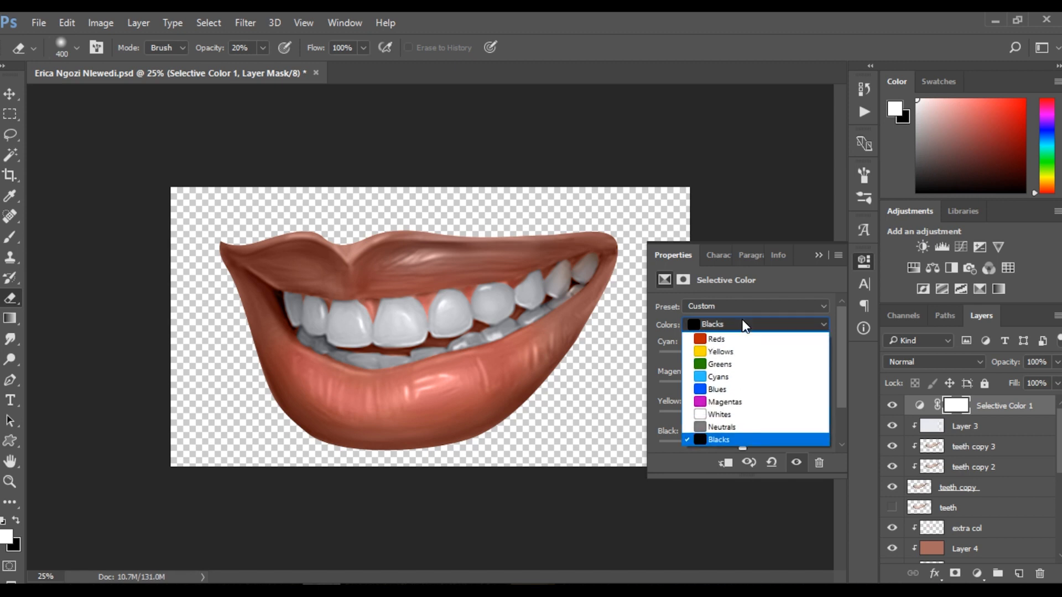
click(738, 402)
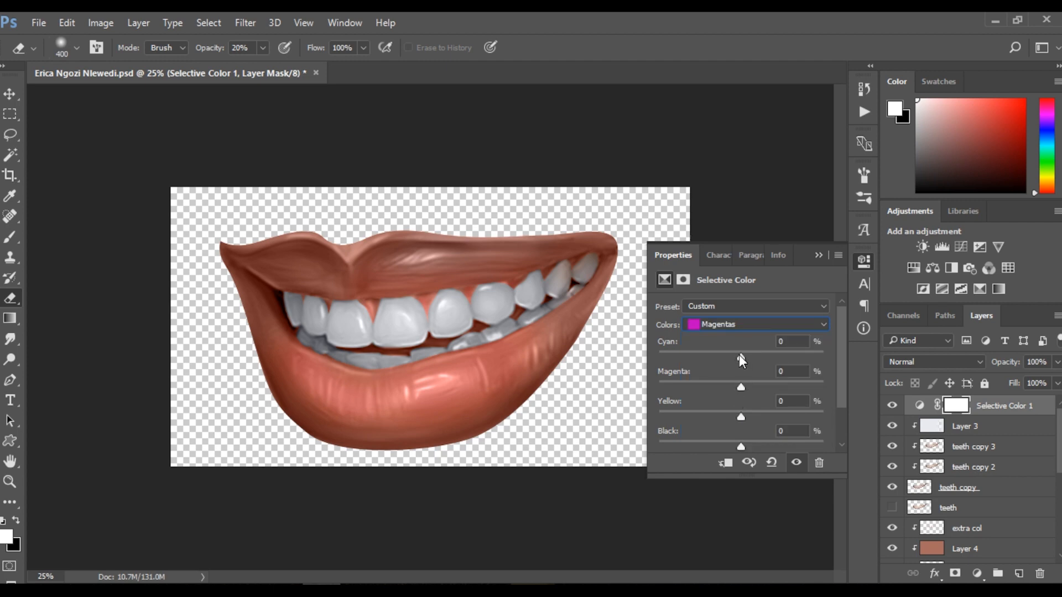
drag(740, 357, 694, 357)
drag(751, 372, 762, 445)
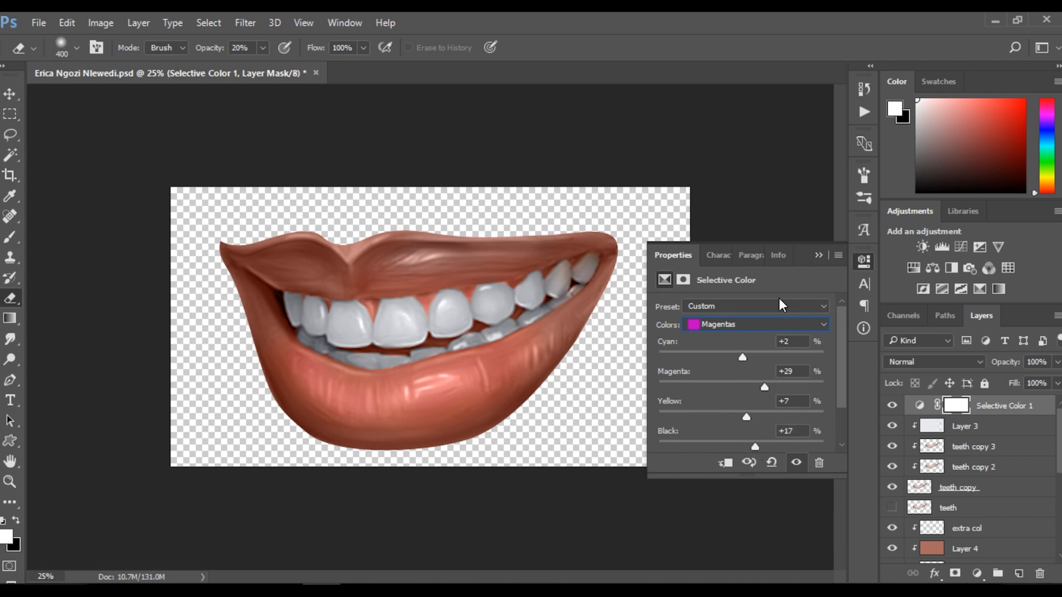
Fine-tune the magenta and yellow amounts of the Reds, and compare the image with and without the Selective Color adjustment.
click(751, 325)
click(746, 346)
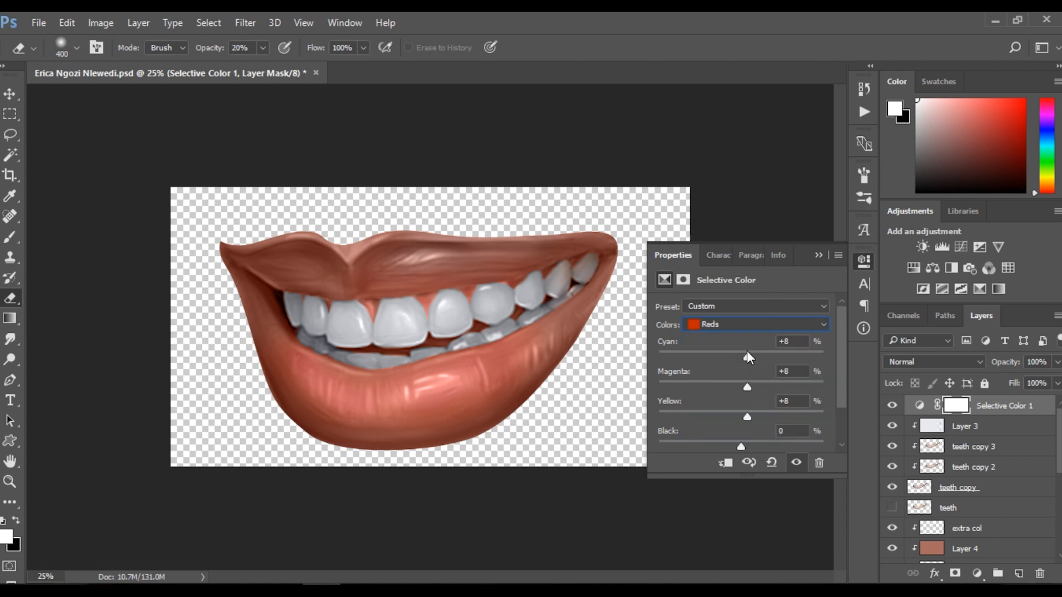
drag(746, 383, 753, 416)
click(818, 254)
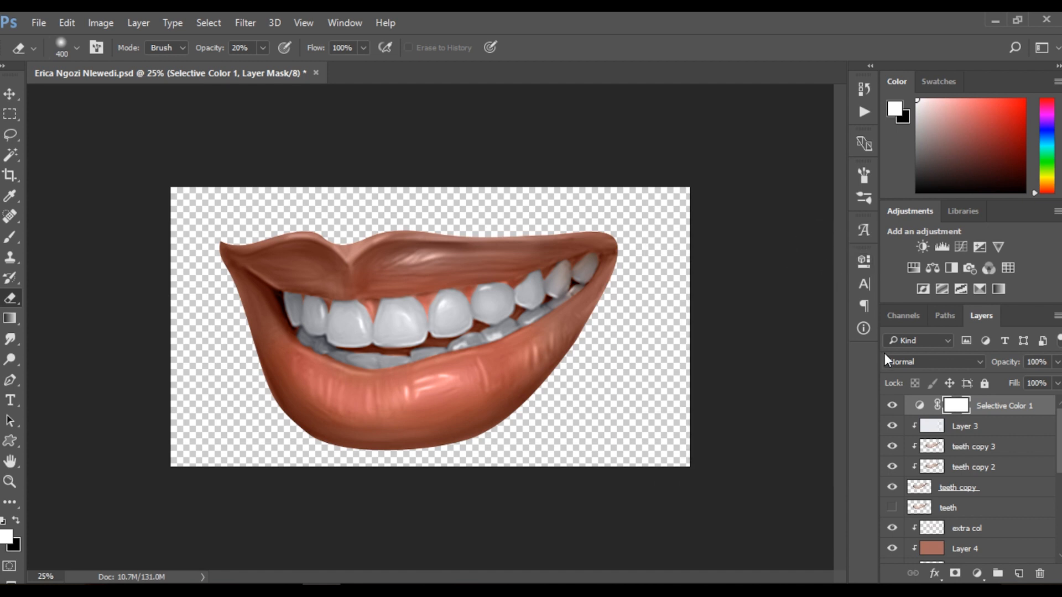
click(892, 406)
click(892, 406)
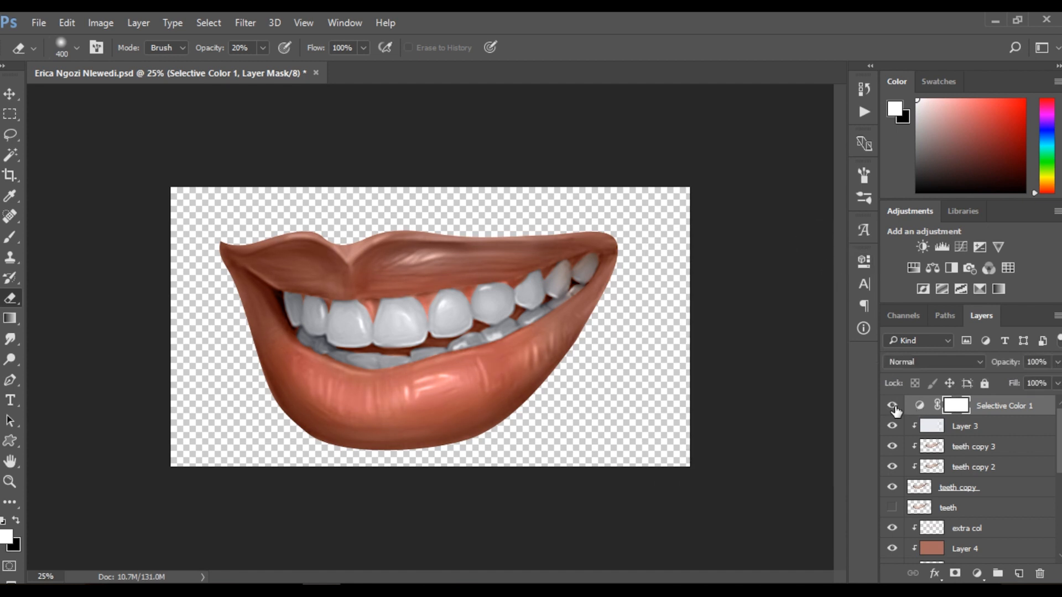
Toggle the shad high layer to compare the lips with and without it, and select that layer.
alt+click(594, 313)
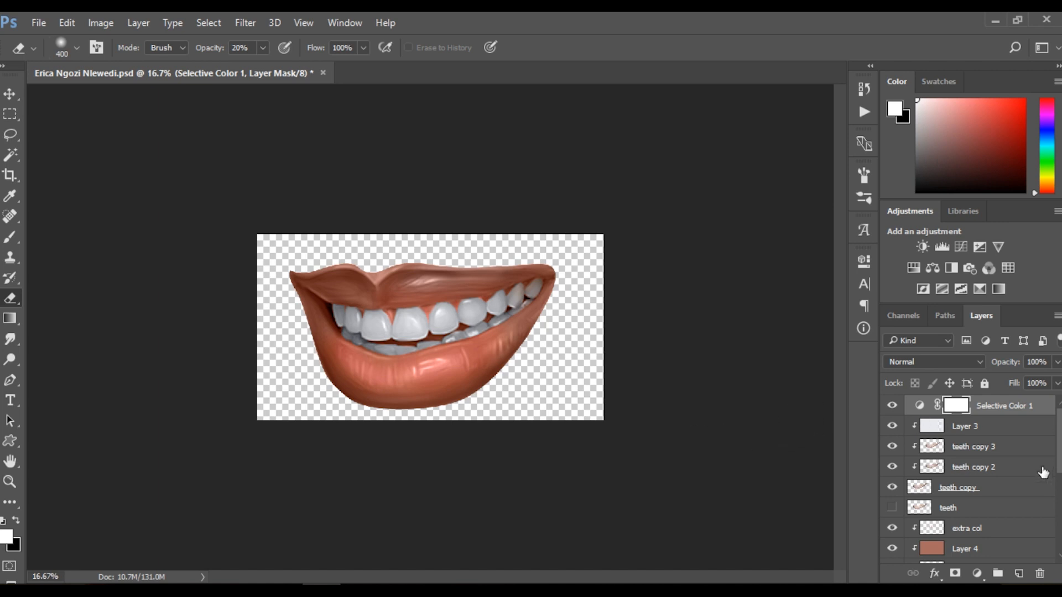
scroll(1043, 473, down, 3)
scroll(1037, 520, down, 2)
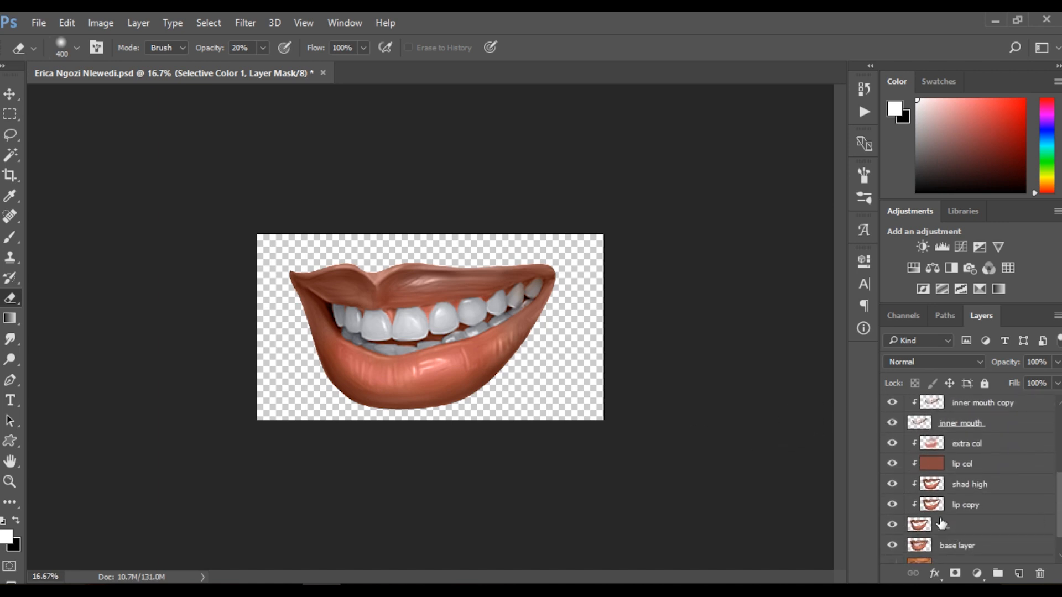
click(891, 484)
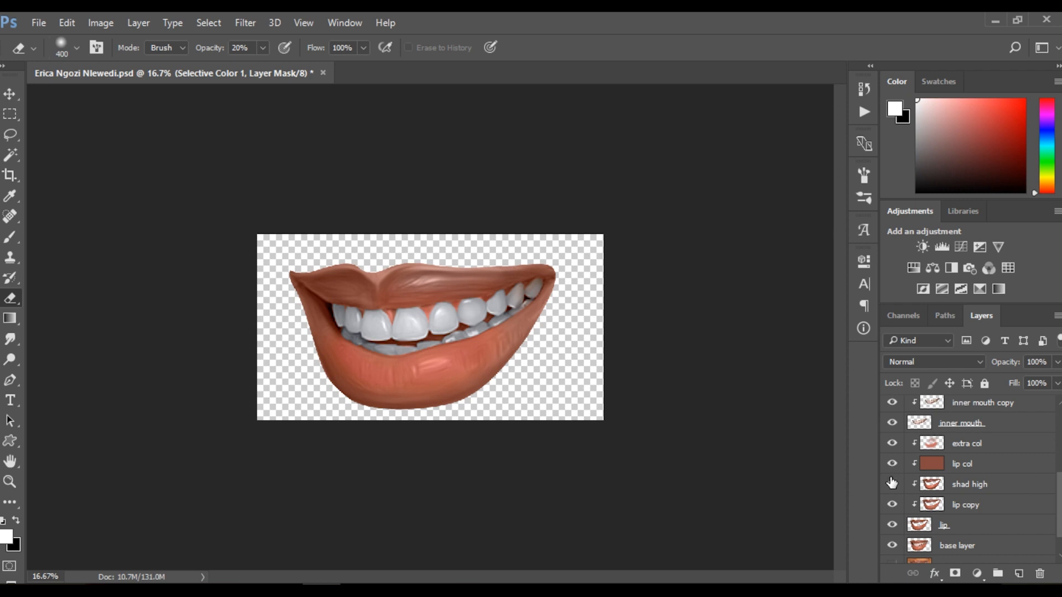
click(891, 484)
click(954, 485)
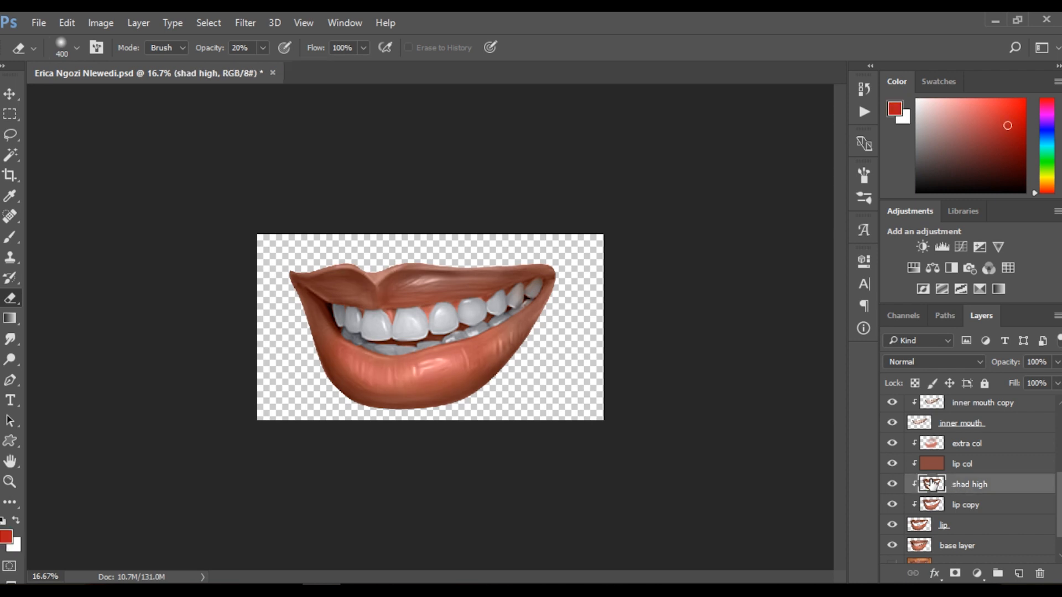
Dodge the highlights from the mouth corner along the lower lip on the shad high layer at 10% exposure.
key(o)
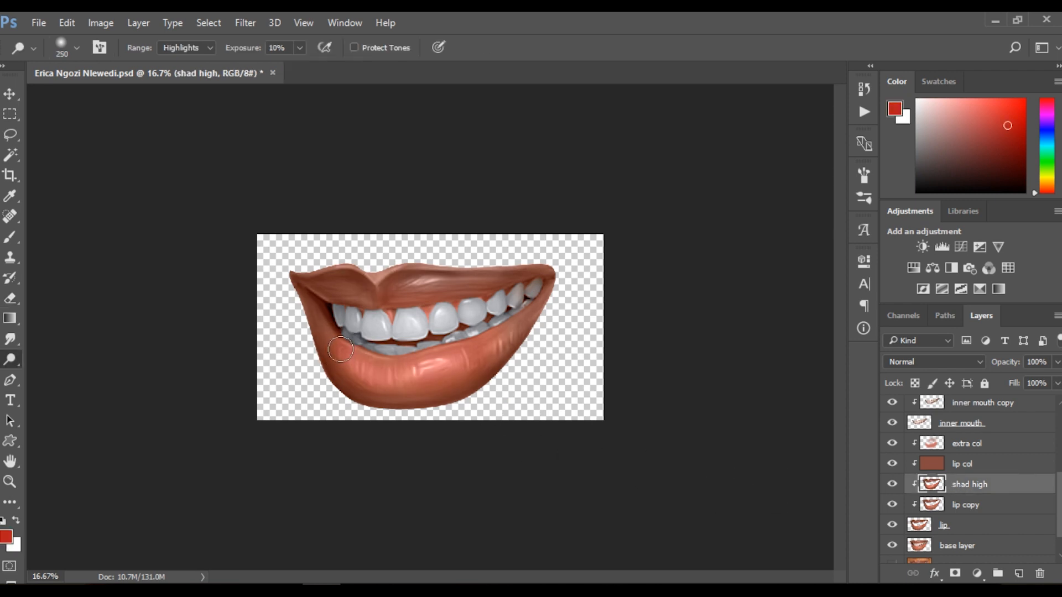
key(bracketleft)
key(bracketleft)
key(bracketleft)
mouse_move(311, 294)
mouse_down()
mouse_move(345, 381)
mouse_move(370, 403)
mouse_move(459, 385)
mouse_move(474, 367)
mouse_up()
key(bracketright)
key(bracketright)
alt+click(434, 320)
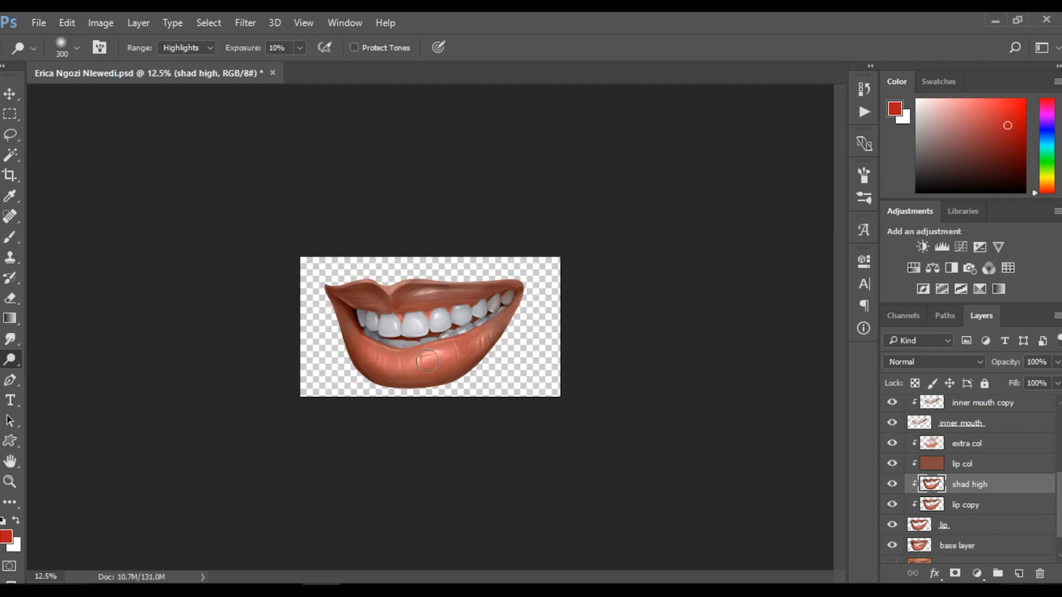
ctrl+click(439, 319)
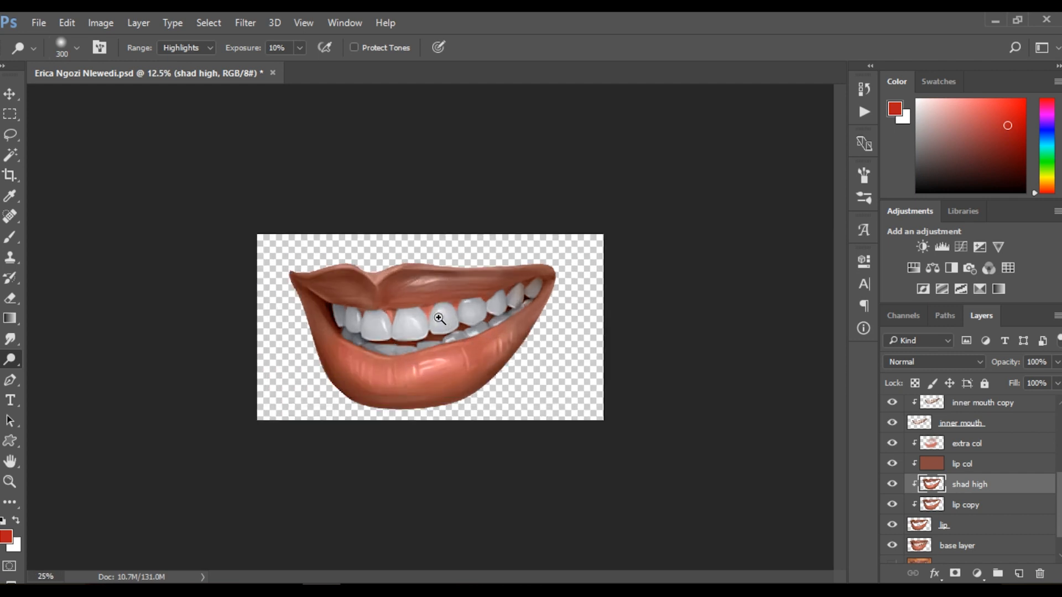
ctrl+click(439, 318)
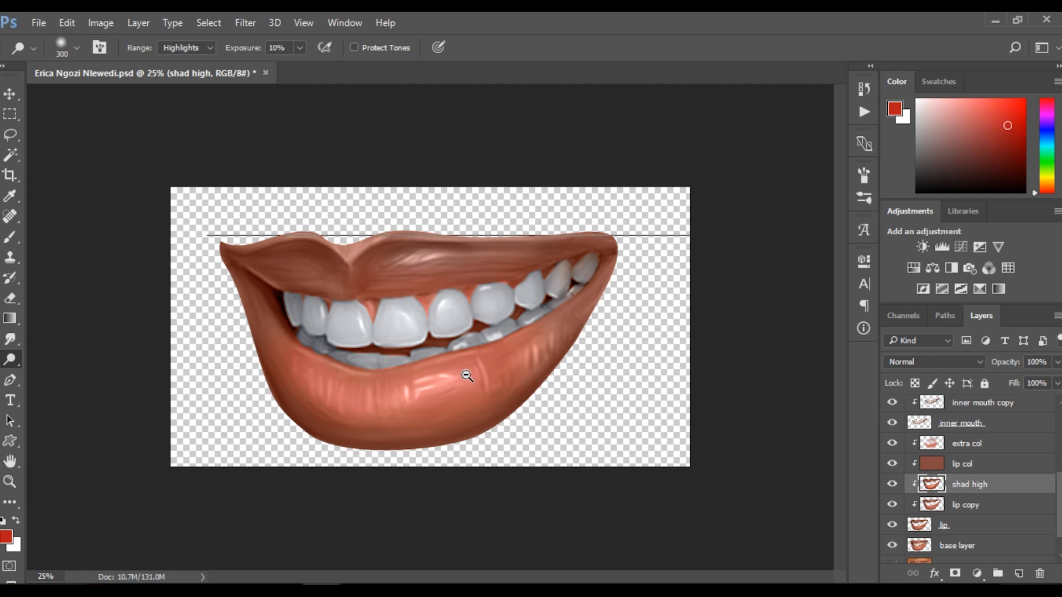
key(ctrl+minus)
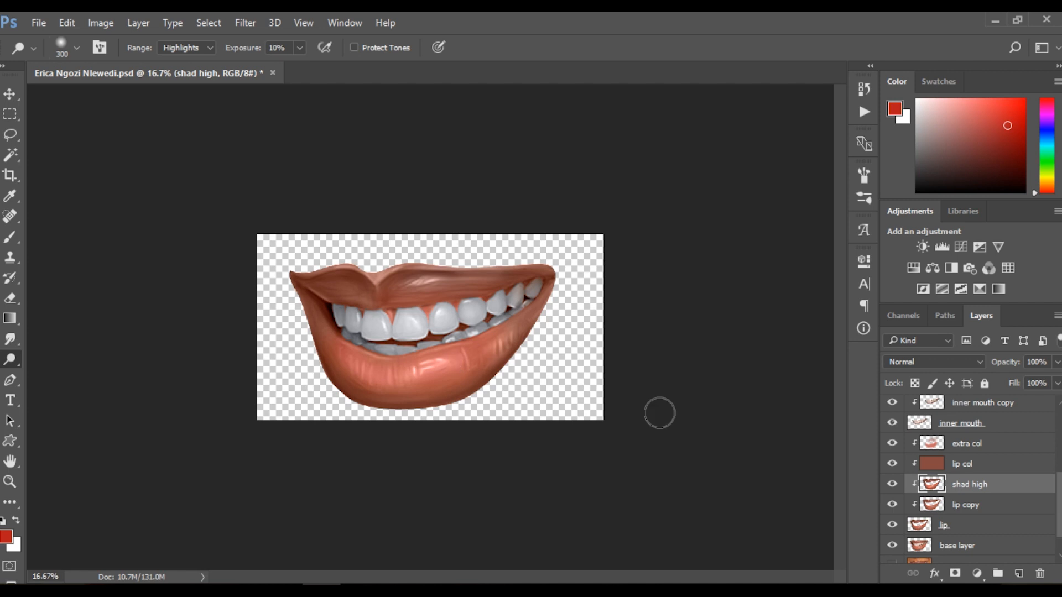
Compare the dodged lips with and without the shad high layer, leaving the layer visible.
click(892, 484)
click(892, 486)
click(489, 286)
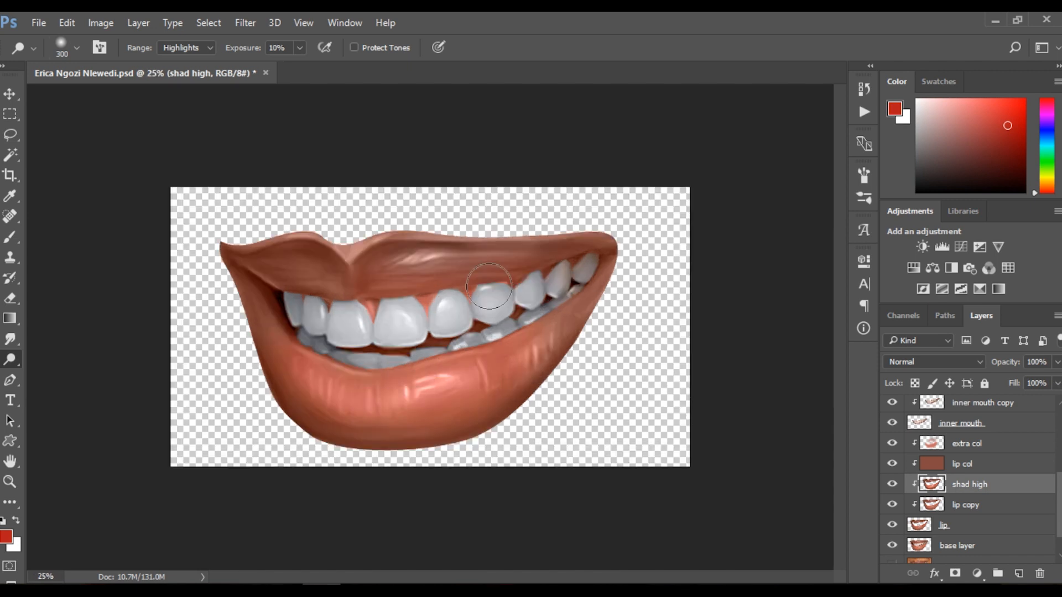
key(shift+o)
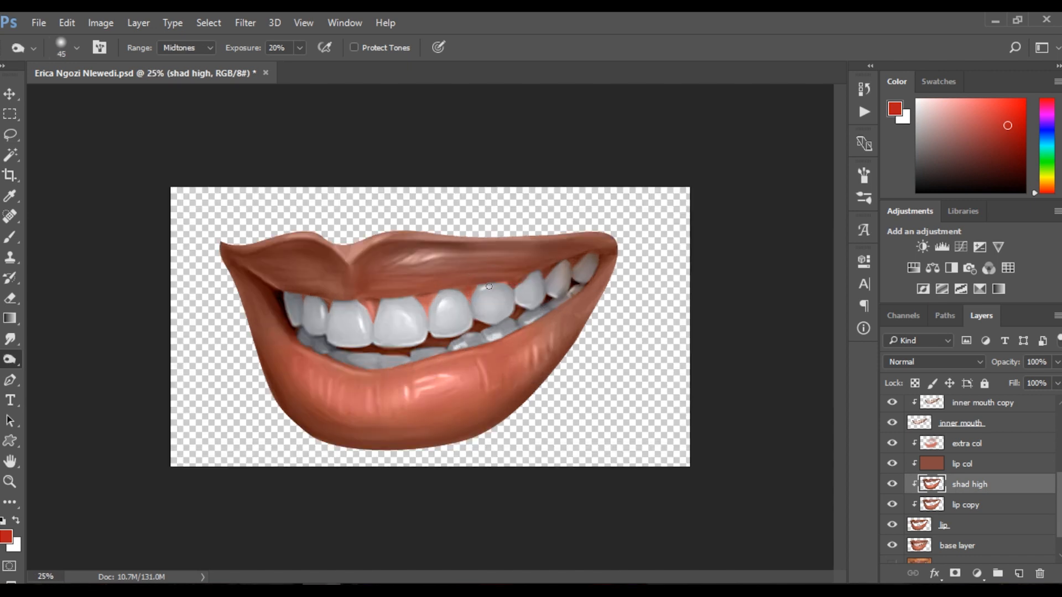
key(bracketleft)
alt+click(496, 290)
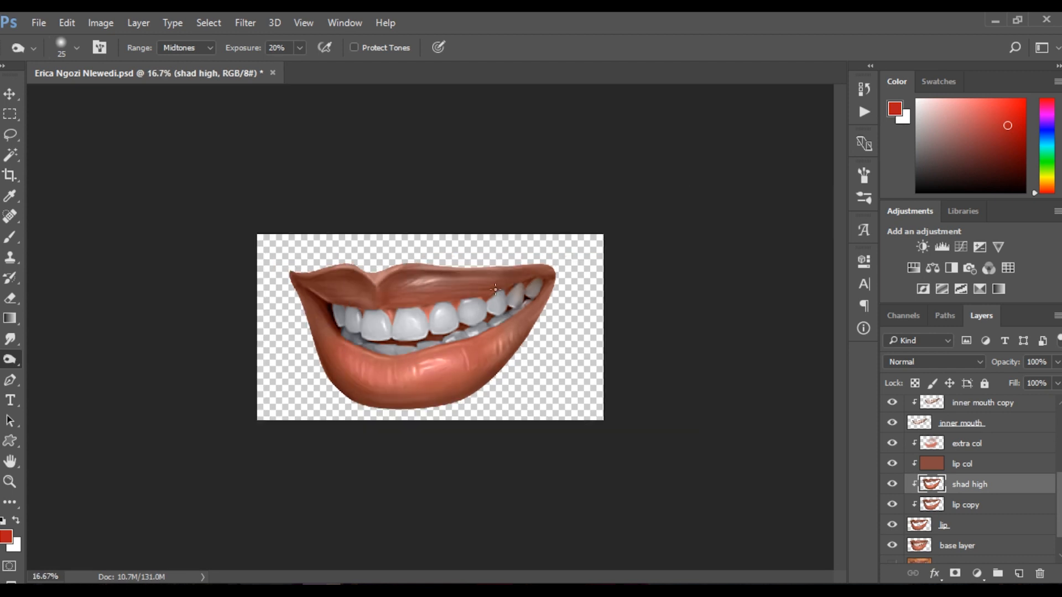
Select Layer 3, the Color-blended layer clipped above the teeth copies.
key(v)
click(457, 326)
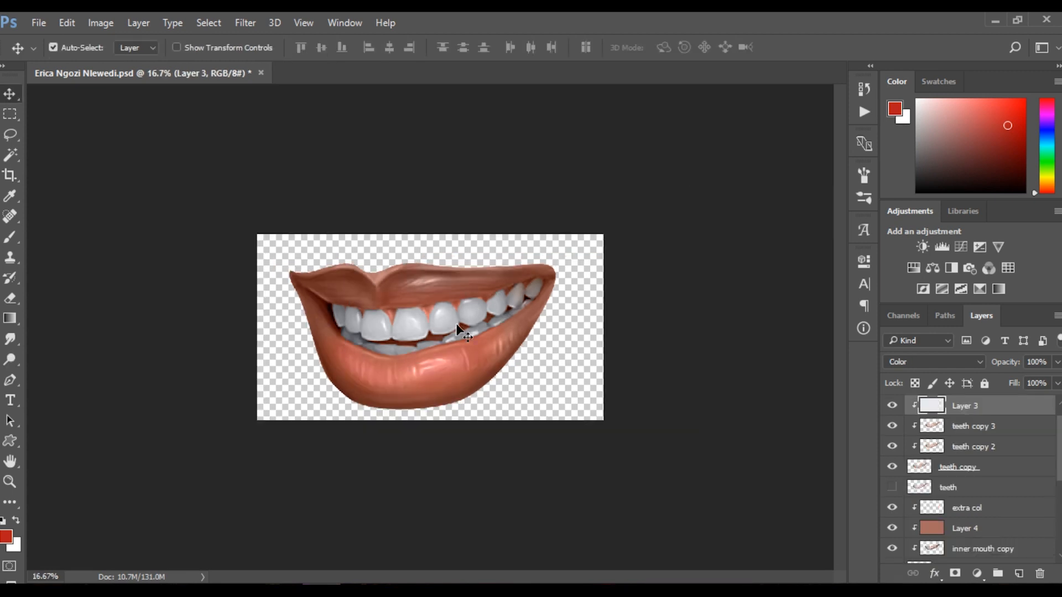